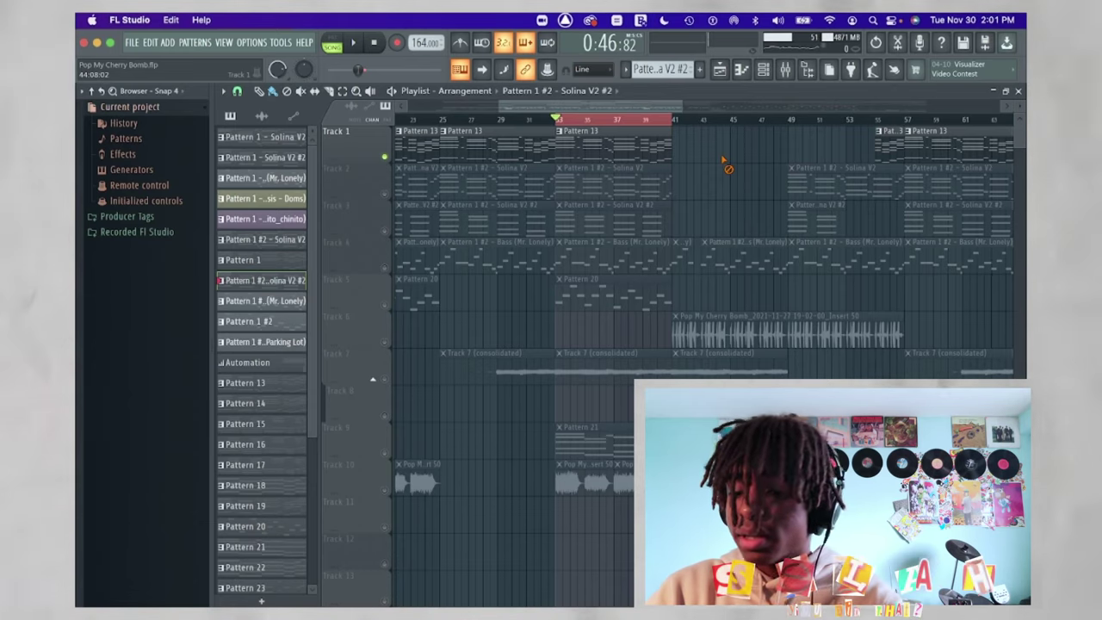
Open the bar 33 clip of Pattern 13 in the piano roll and play through its Steinway D chords
scroll(695, 165, down, 1)
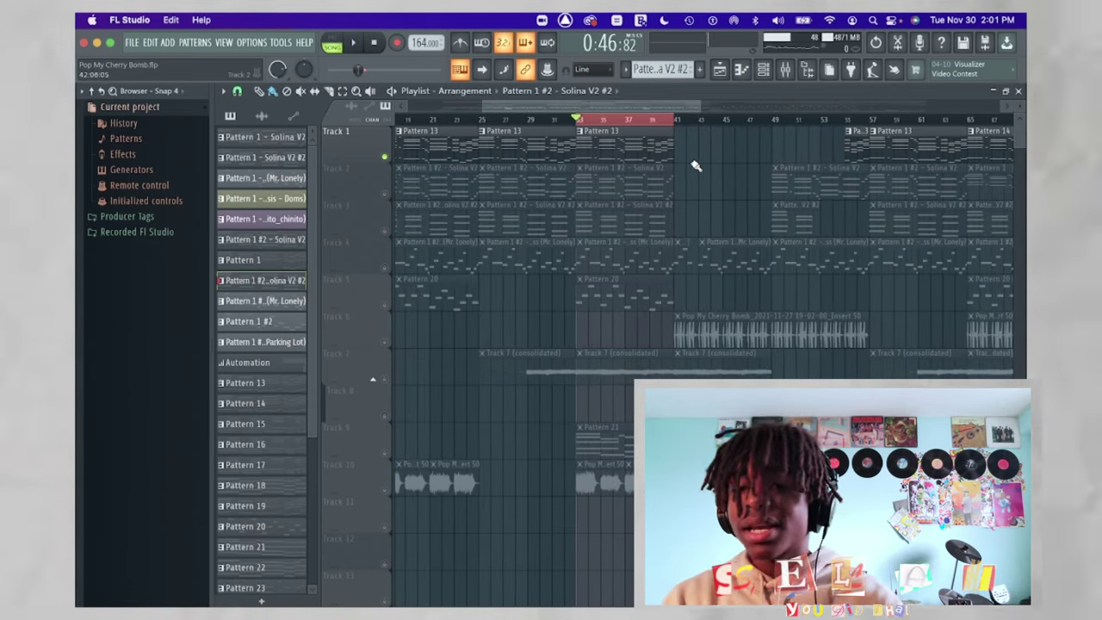
double_click(624, 155)
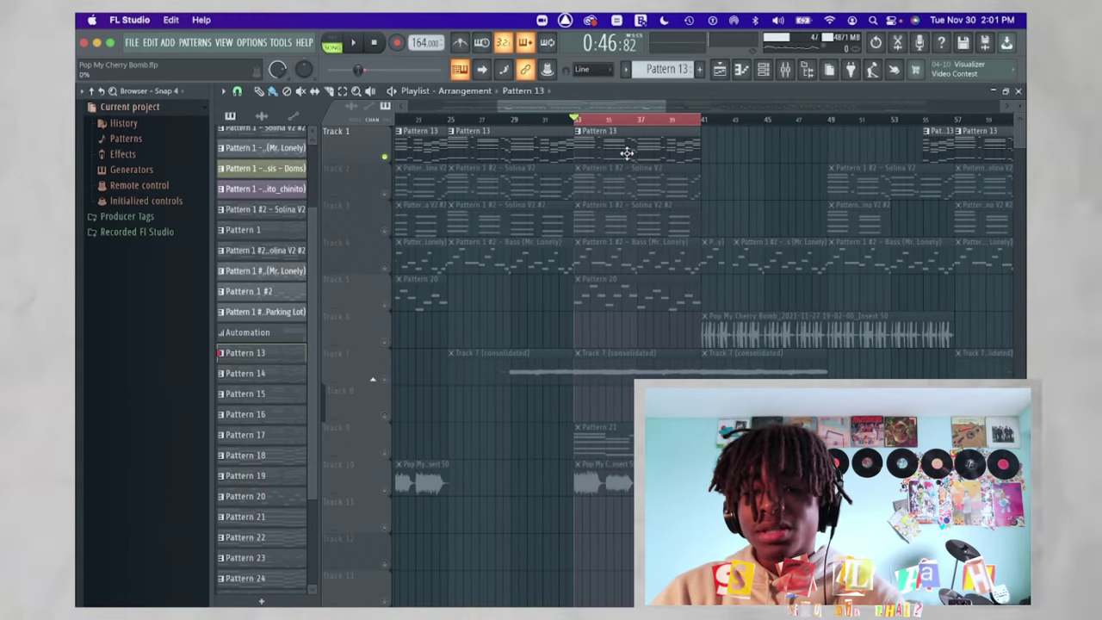
key(space)
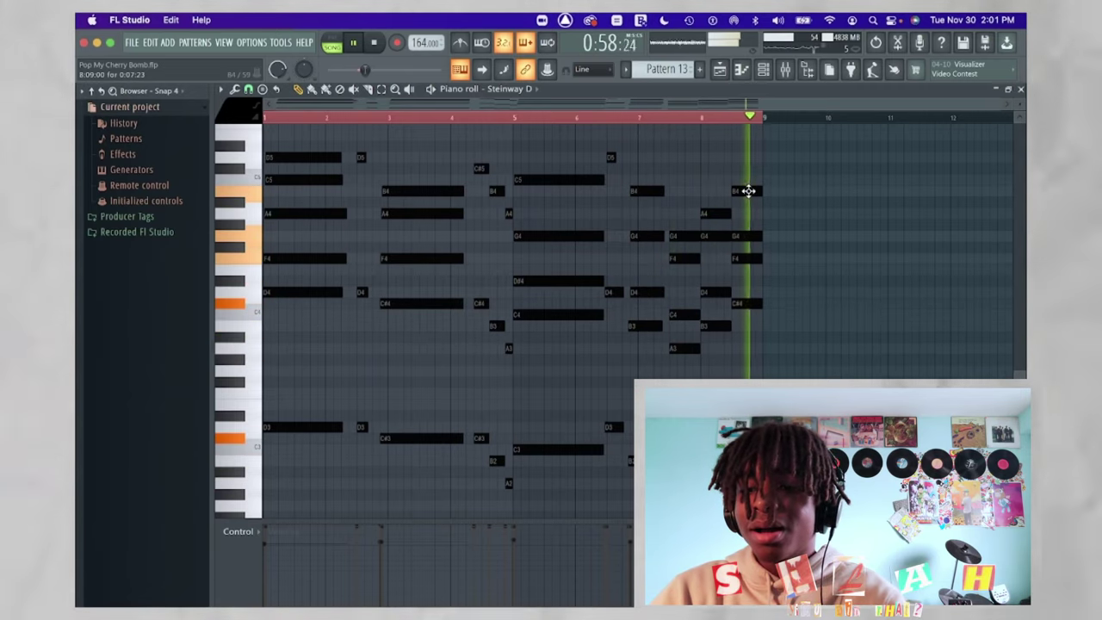
key(space)
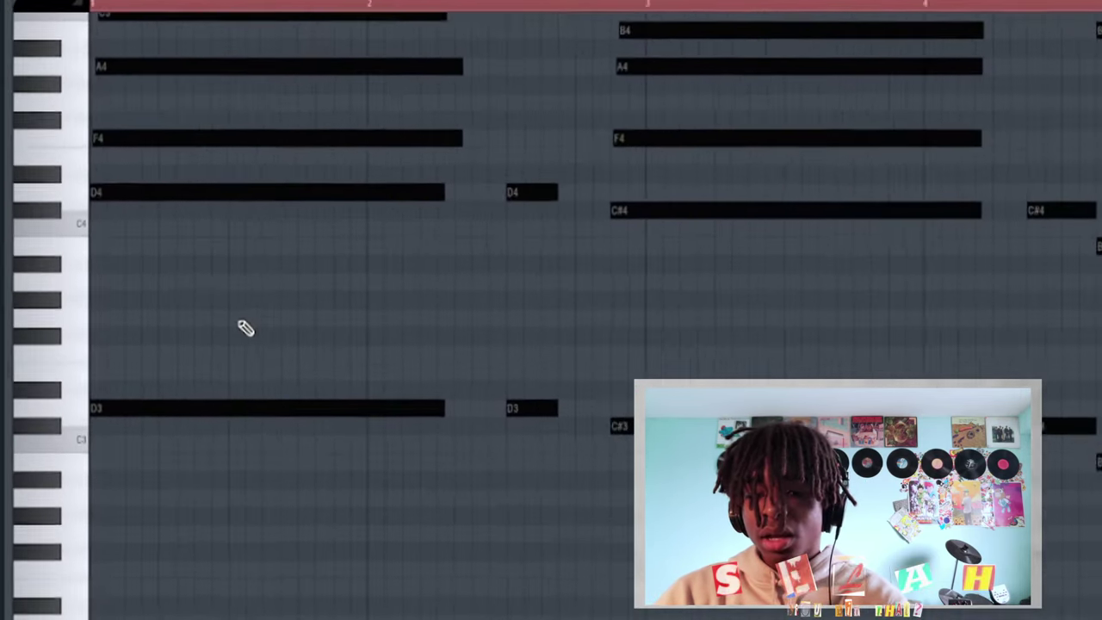
Select the low bass line starting on D3, followed by its doubling one octave higher starting on D4
scroll(245, 328, down, 2)
drag(148, 327, 487, 514)
scroll(269, 410, down, 2)
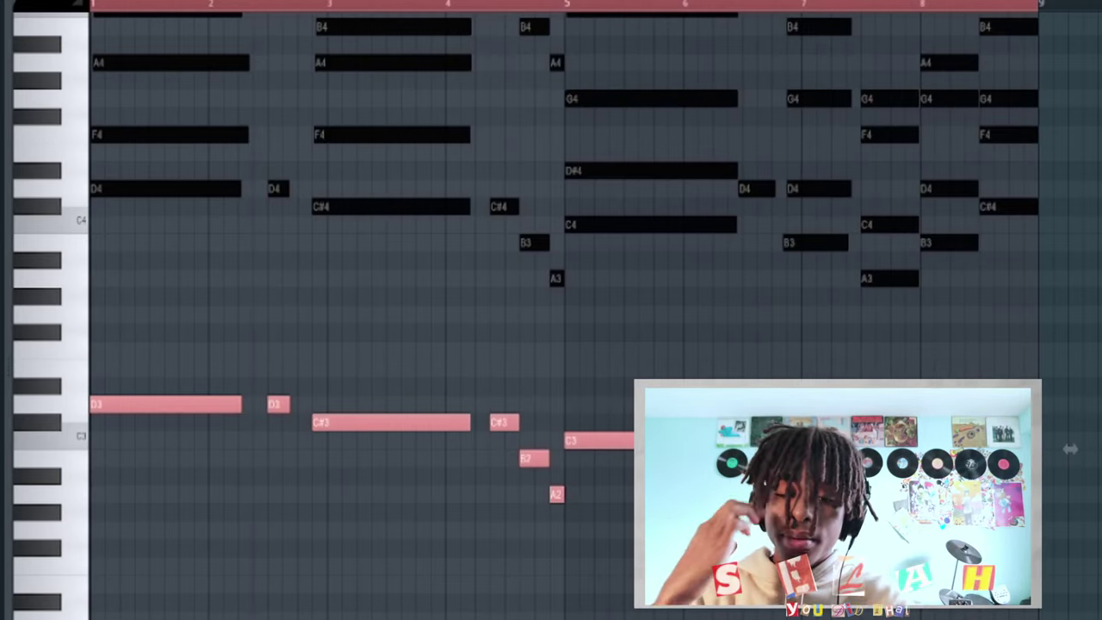
scroll(150, 356, up, 4)
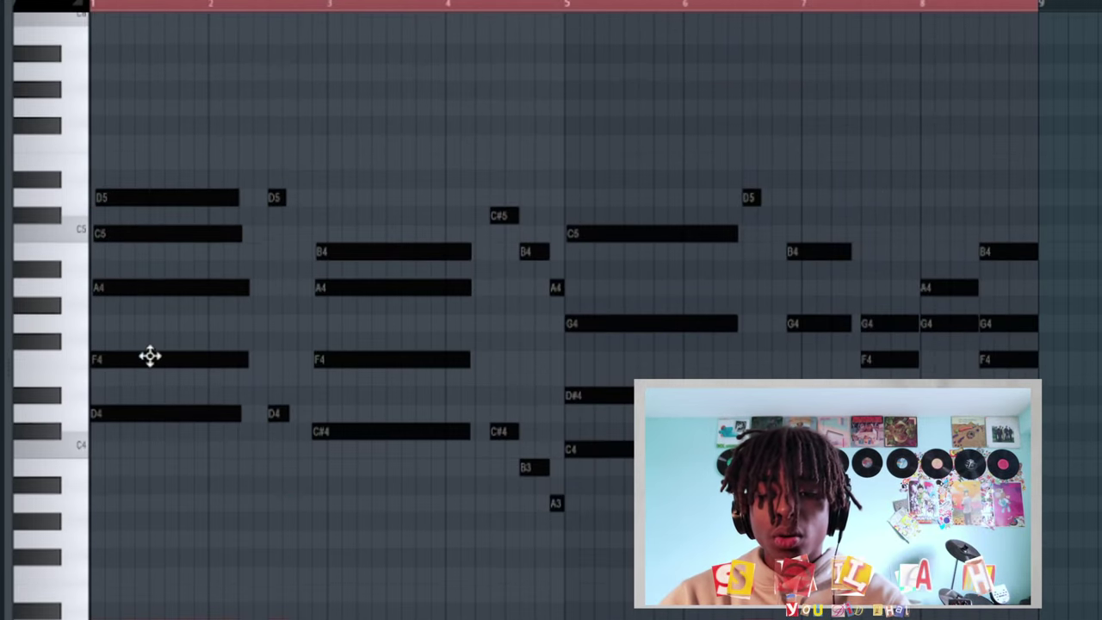
ctrl+click(159, 414)
drag(143, 388, 560, 528)
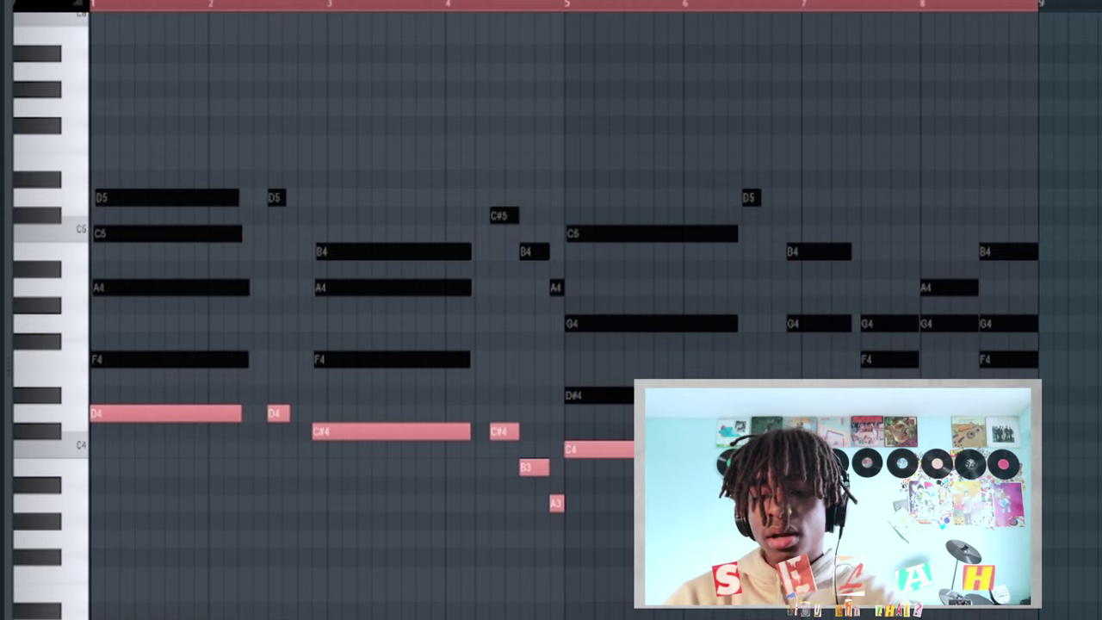
Select the first chord's D4, F4, A4 and C5 notes, its D5 alone, and the chord just before bar 3
scroll(89, 351, up, 3)
drag(340, 225, 69, 499)
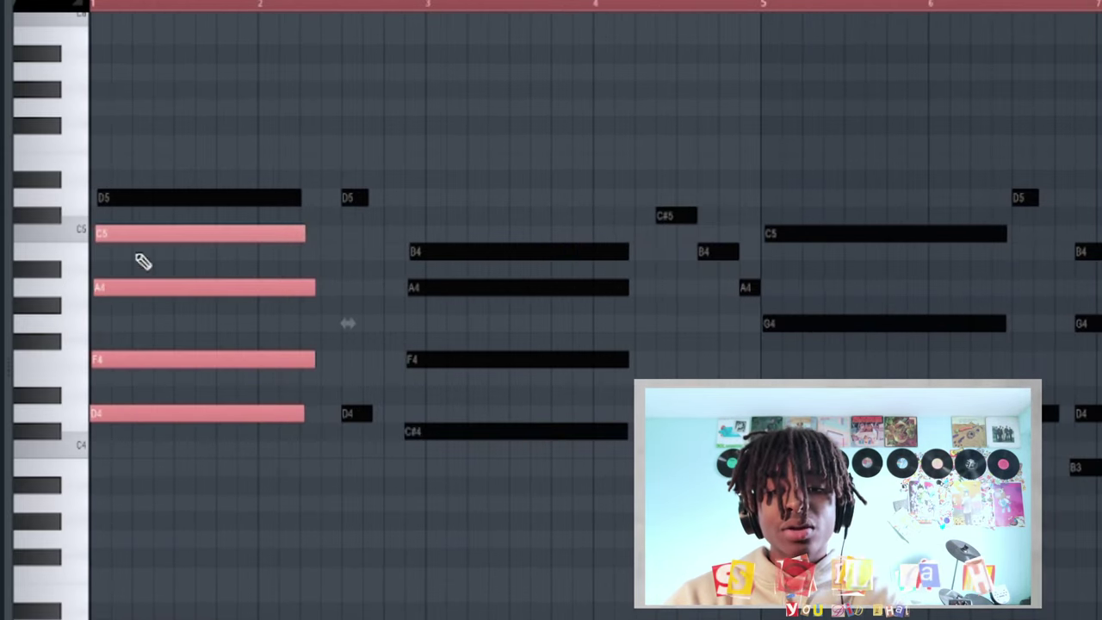
ctrl+click(148, 194)
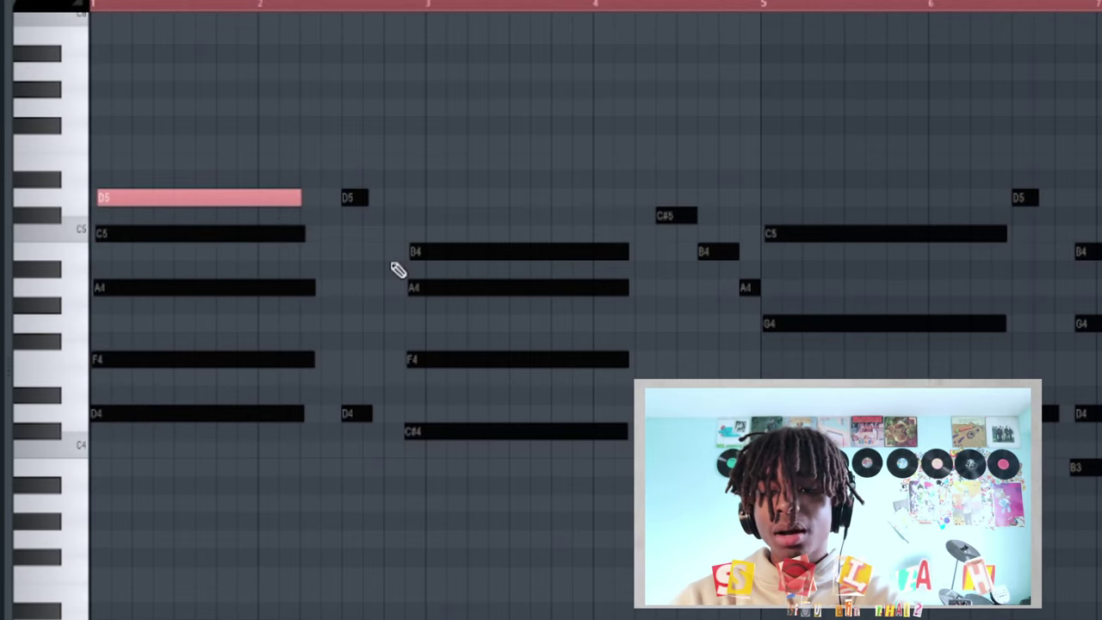
drag(398, 269, 475, 485)
scroll(475, 484, up, 3)
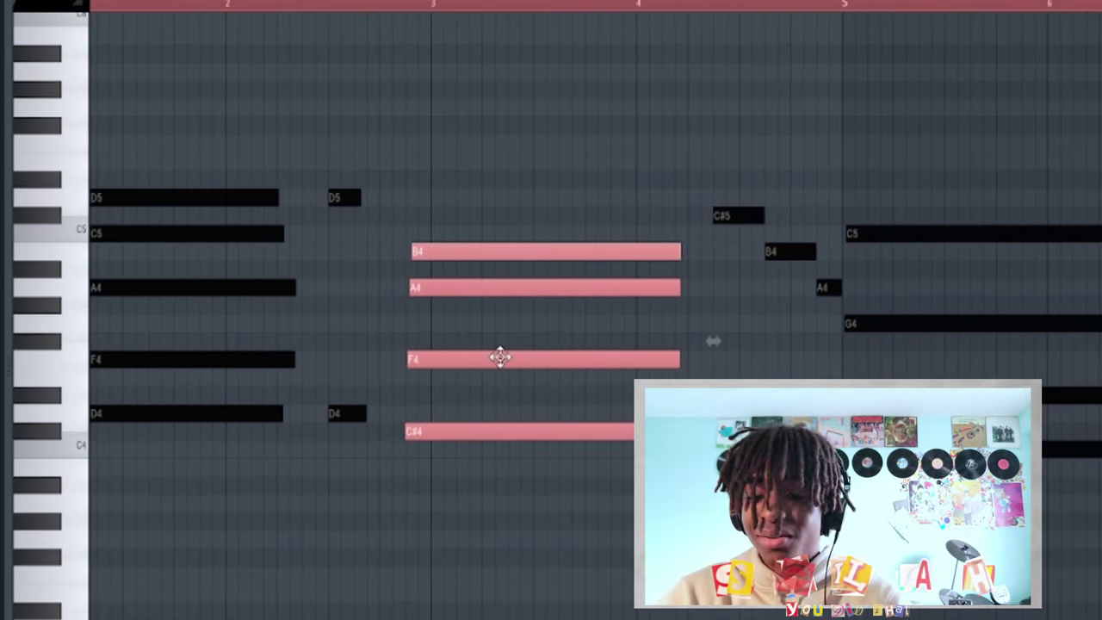
Select only the inner F4 and A4 notes of the second chord
scroll(465, 516, down, 3)
ctrl+scroll(465, 516, down, 2)
scroll(465, 515, up, 1)
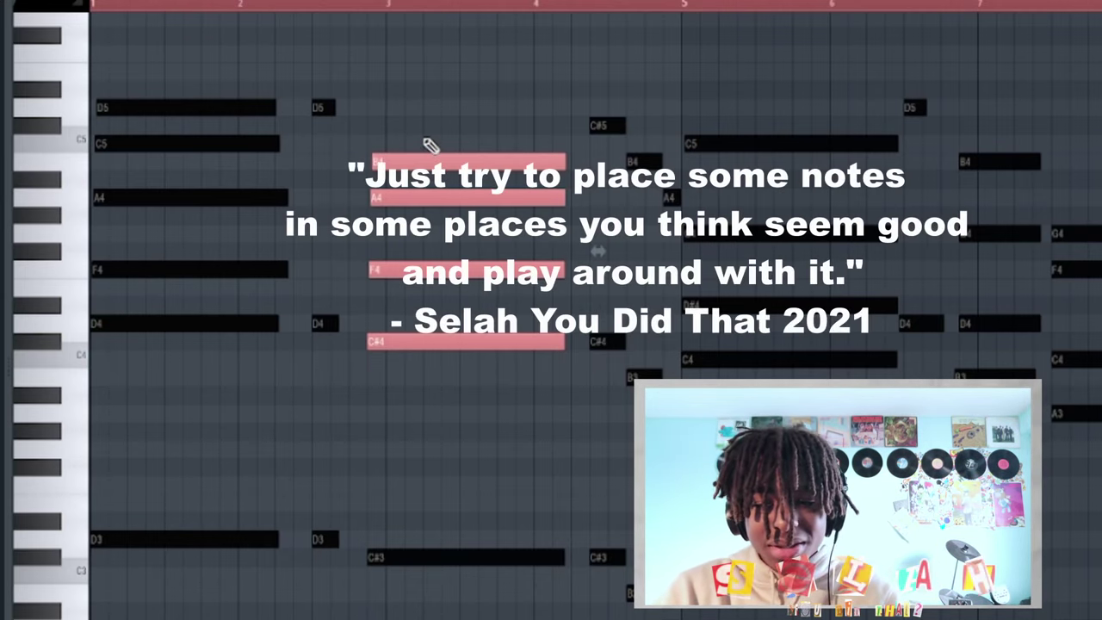
drag(426, 177, 408, 287)
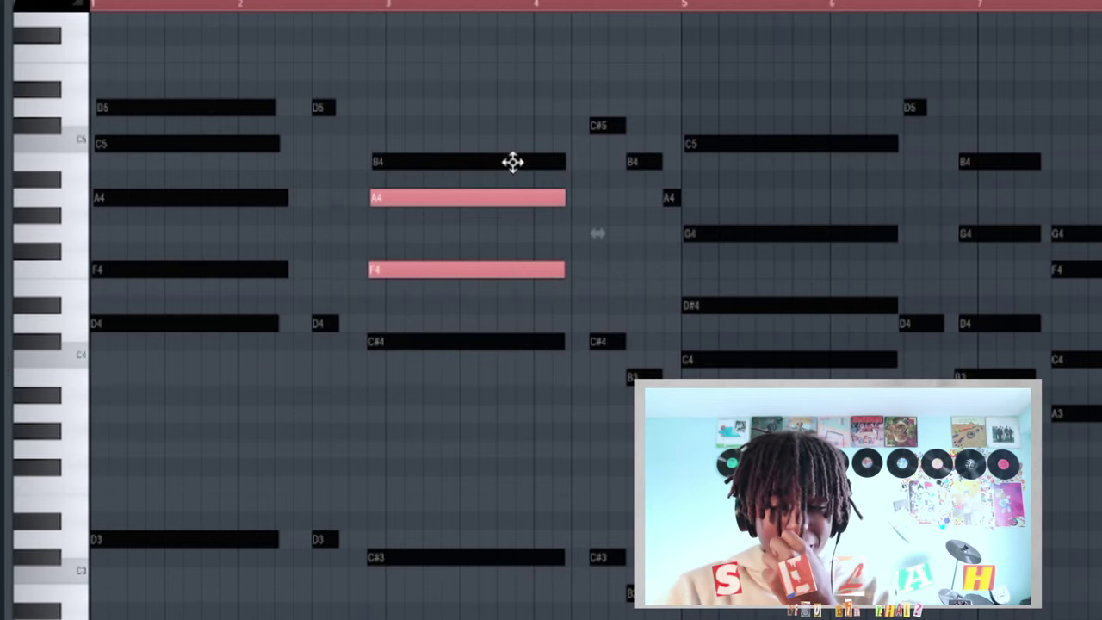
click(376, 9)
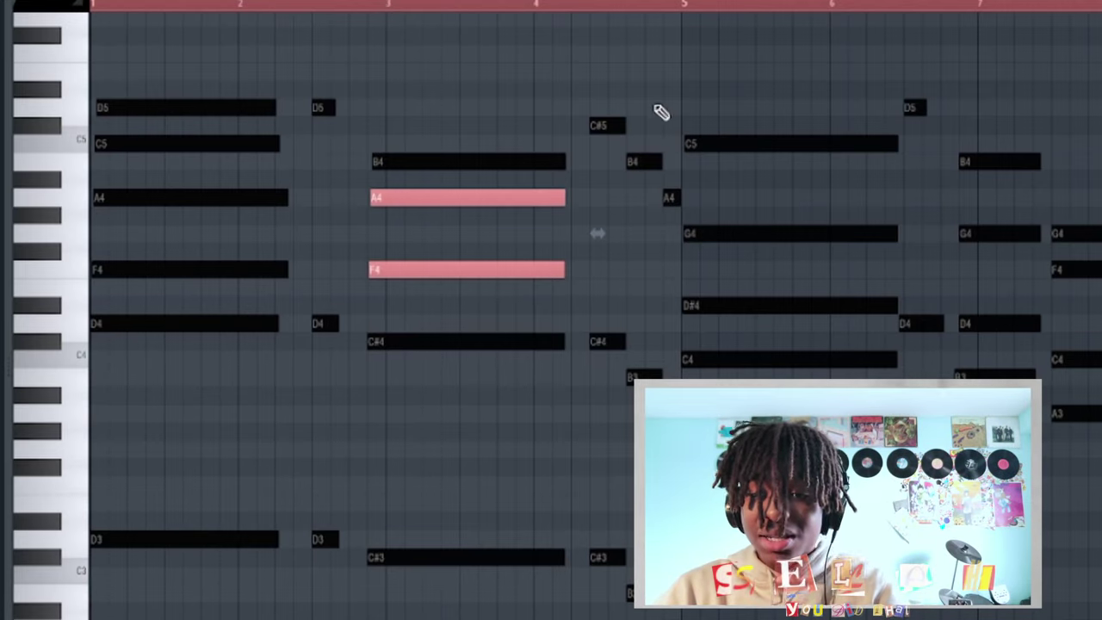
Select the descending C#, B and A notes leading into bar 5 across all three octaves
scroll(660, 112, up, 2)
scroll(560, 339, right, 3)
drag(420, 260, 532, 441)
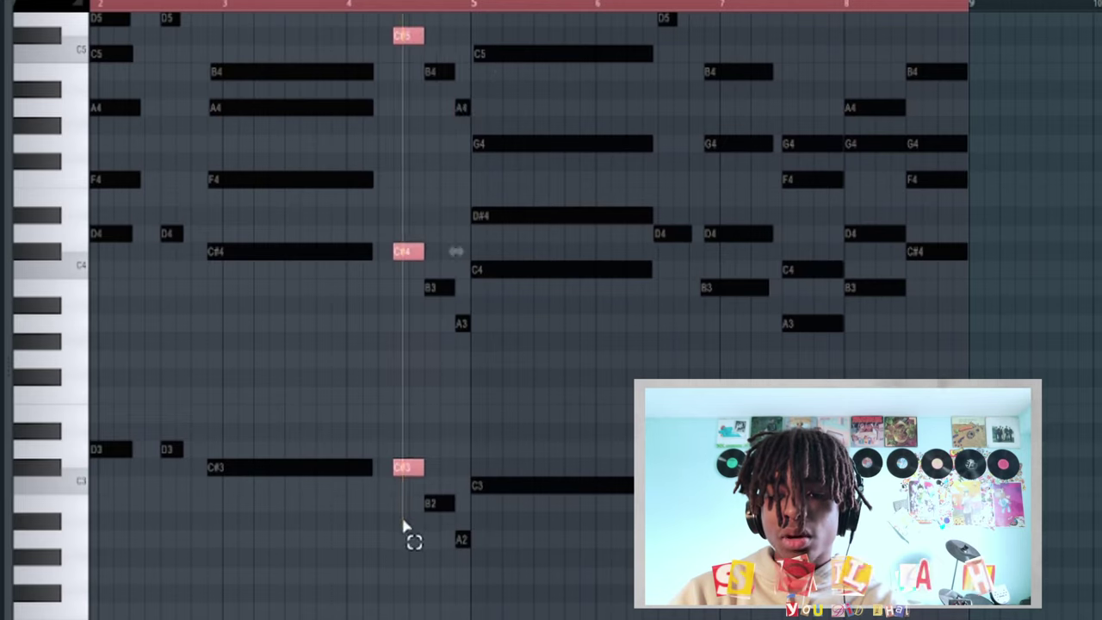
drag(405, 527, 458, 559)
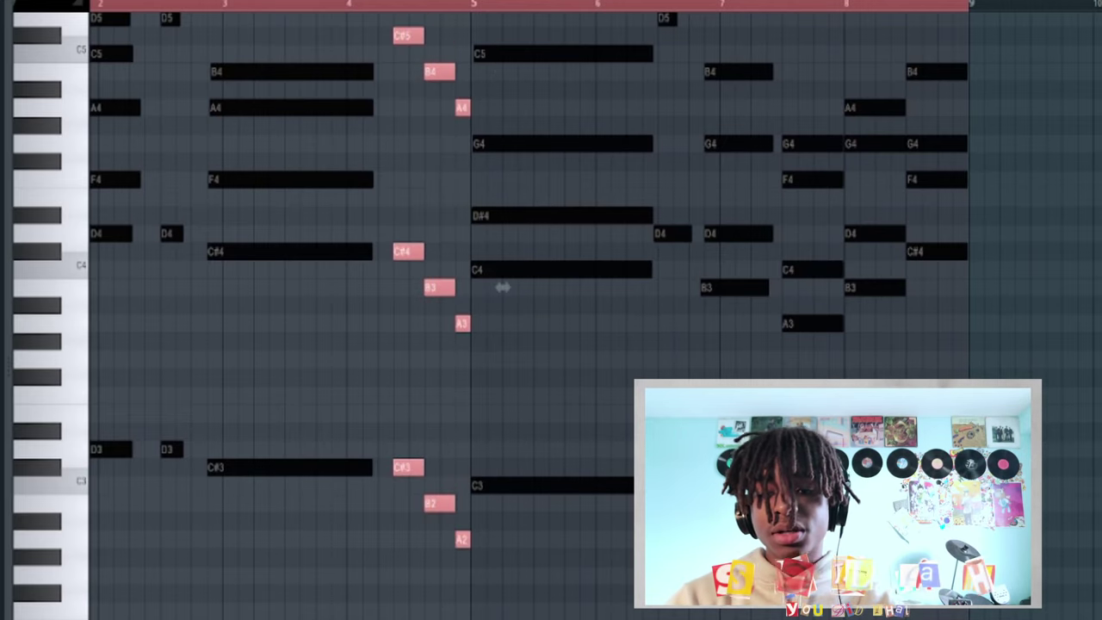
Select the C4, D#4 and G4 notes of the bar 5 chord, followed by its top C5 note alone
drag(573, 344, 568, 126)
scroll(568, 126, up, 2)
scroll(568, 125, up, 2)
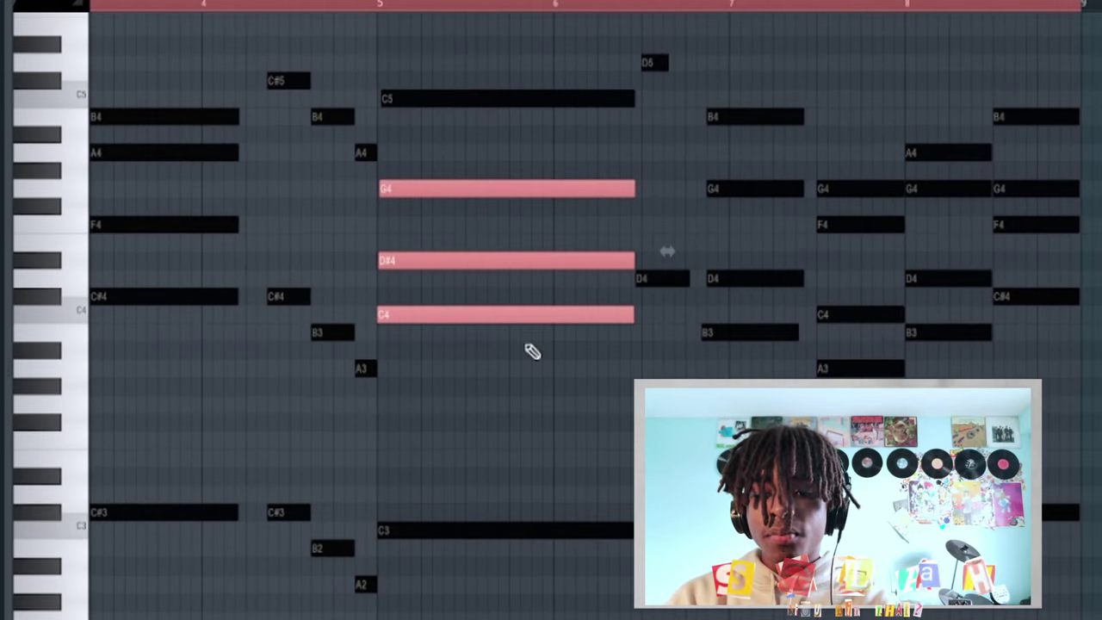
drag(473, 50, 467, 128)
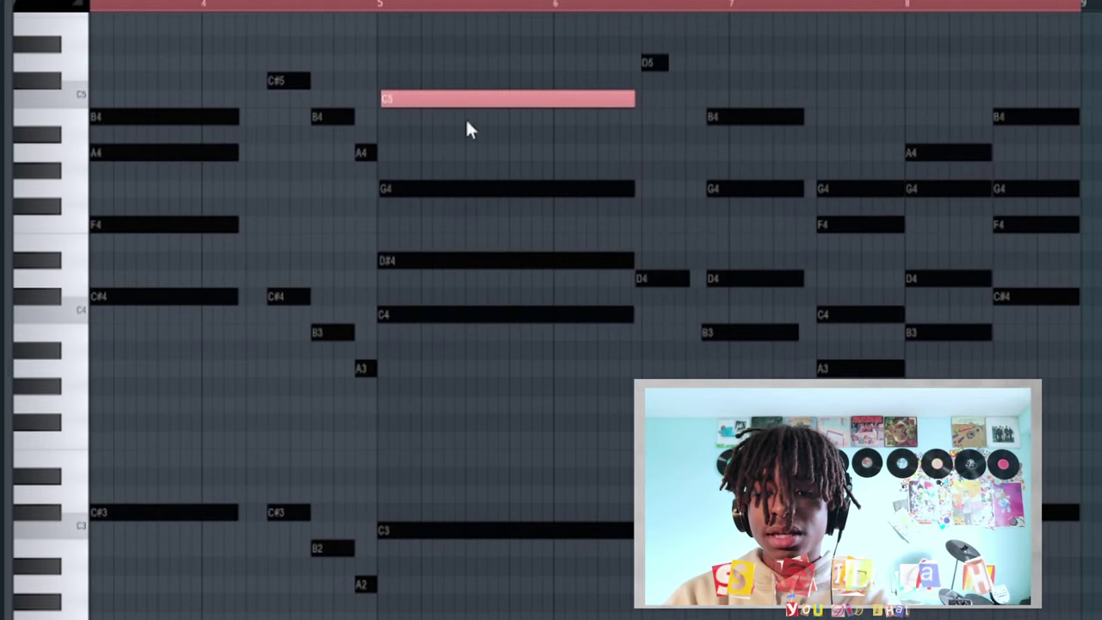
Select the B3, D4, G4 and B4 chord near bar 7 and examine its notes and the closing chords
scroll(472, 253, right, 5)
drag(513, 406, 527, 140)
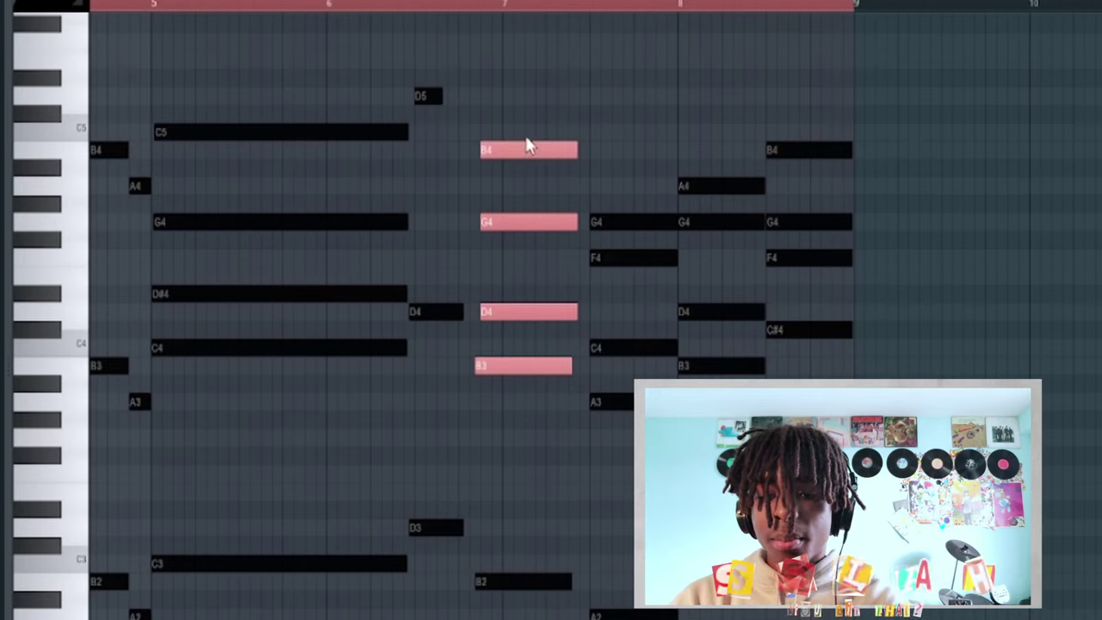
scroll(573, 356, right, 2)
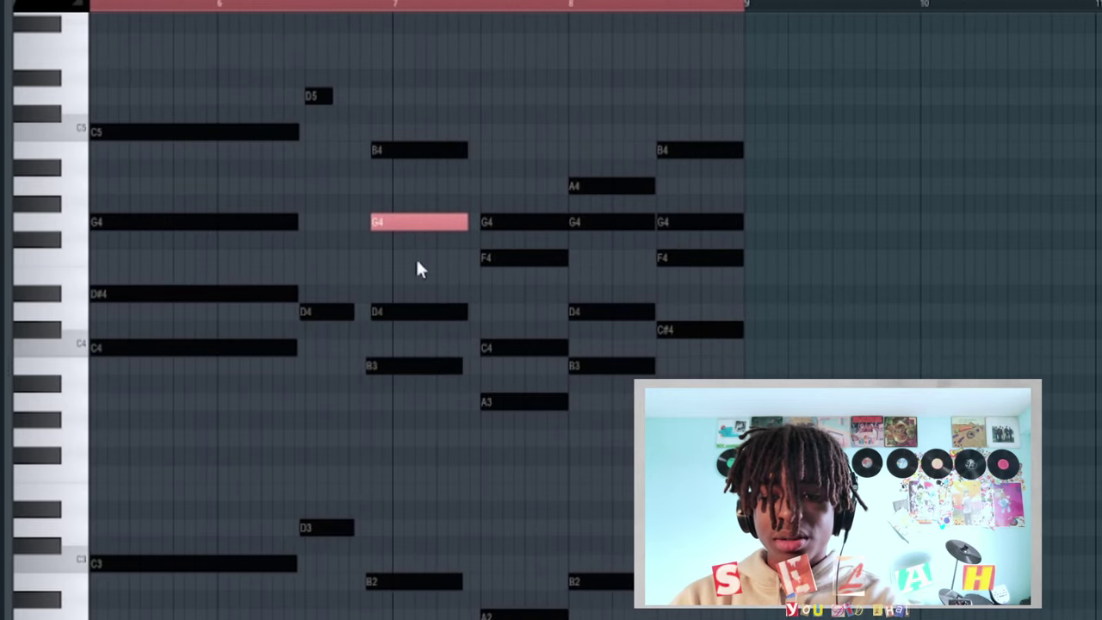
click(435, 150)
drag(409, 524, 776, 604)
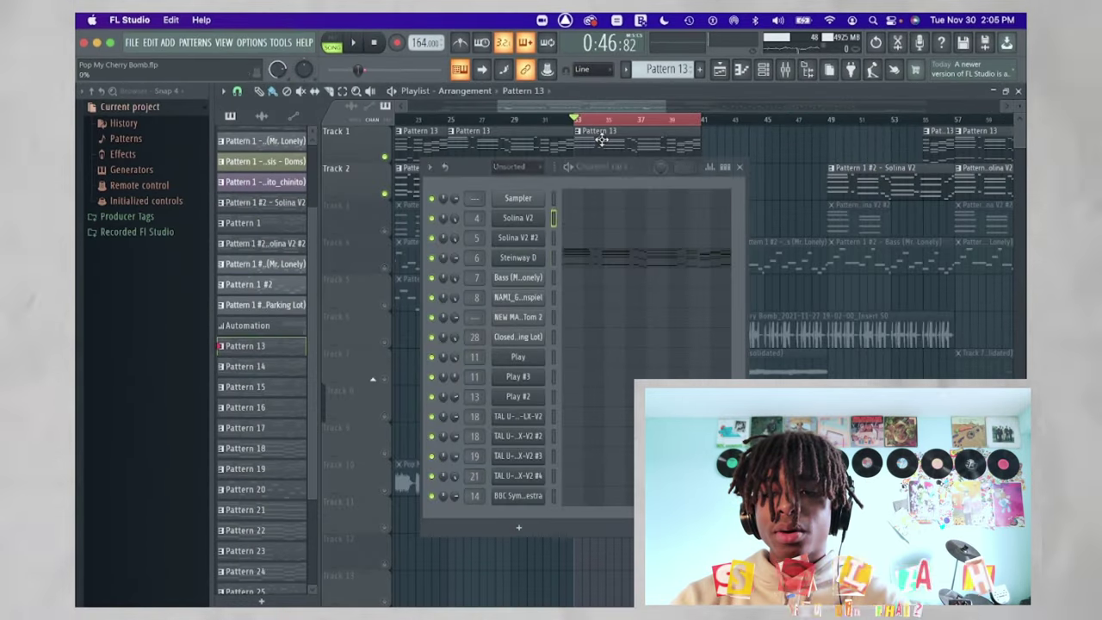
Show the Steinway D channel's FLEX preset and inspect the ValhallaSupermassive effect on the Addictive Keys mixer track
click(525, 261)
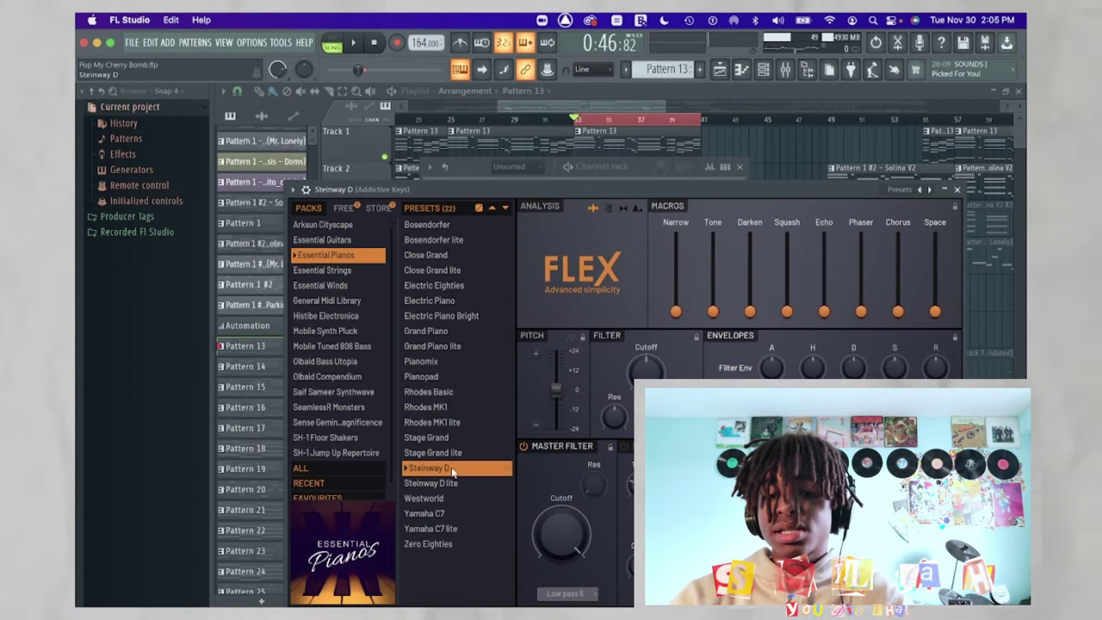
key(F9)
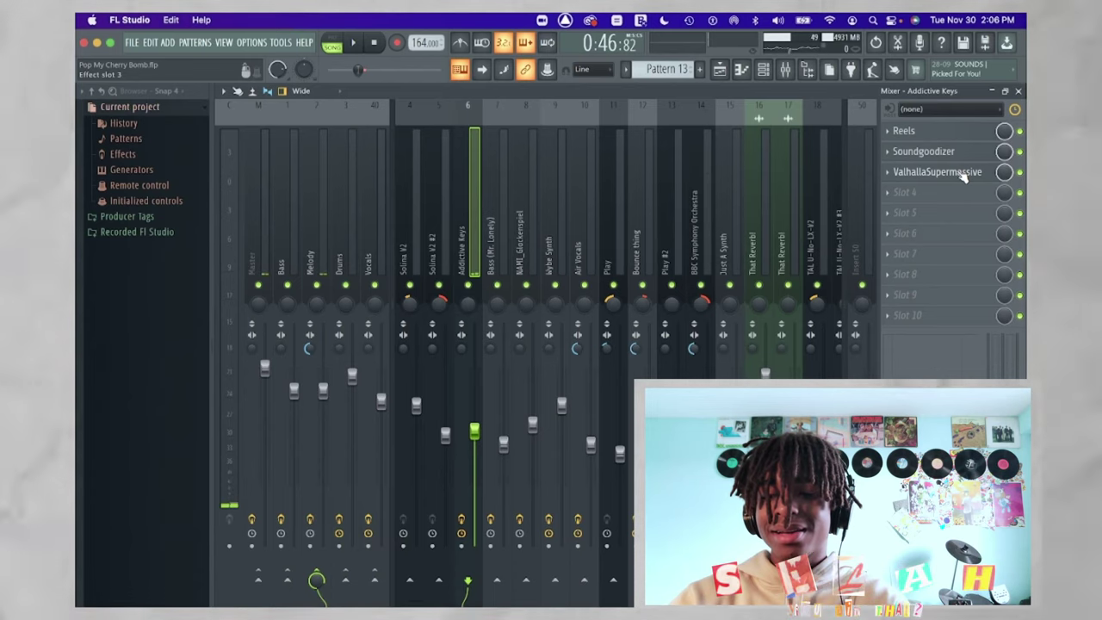
click(936, 172)
click(936, 172)
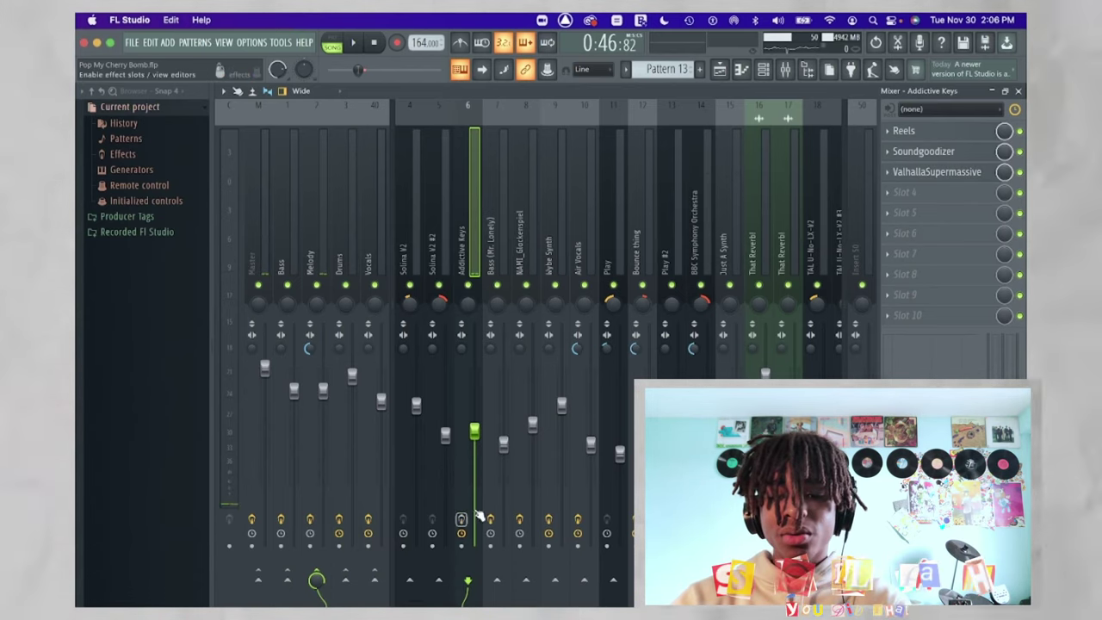
Play back the Addictive Keys mixer track in solo to hear its effects
key(space)
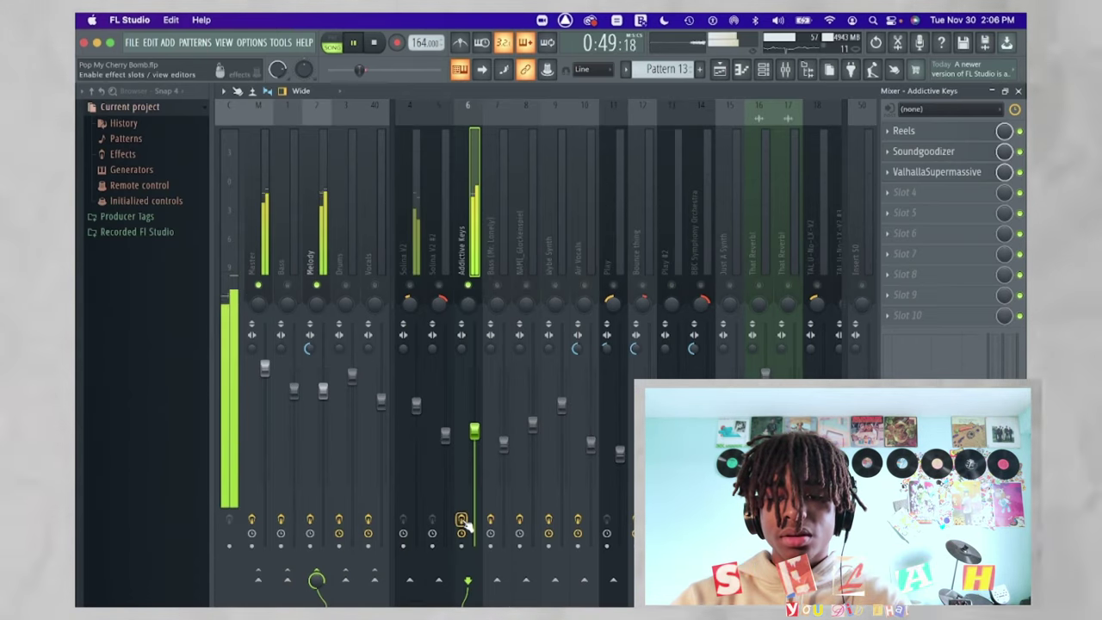
key(space)
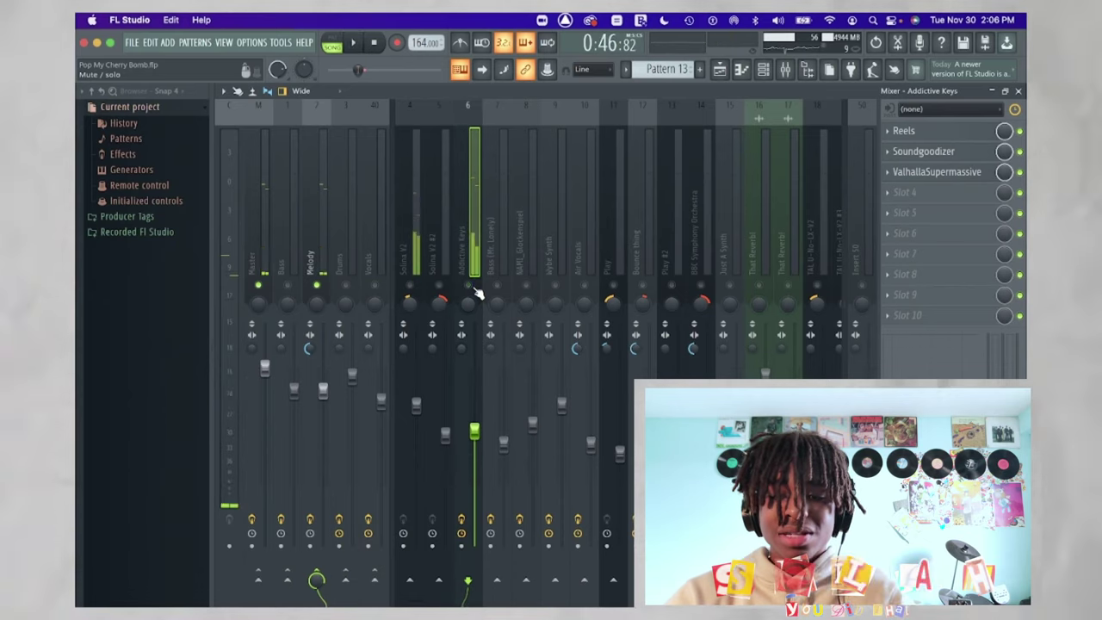
Show the Pulsing Brass preset among the Brass types of the Solina V2 instrument
click(420, 231)
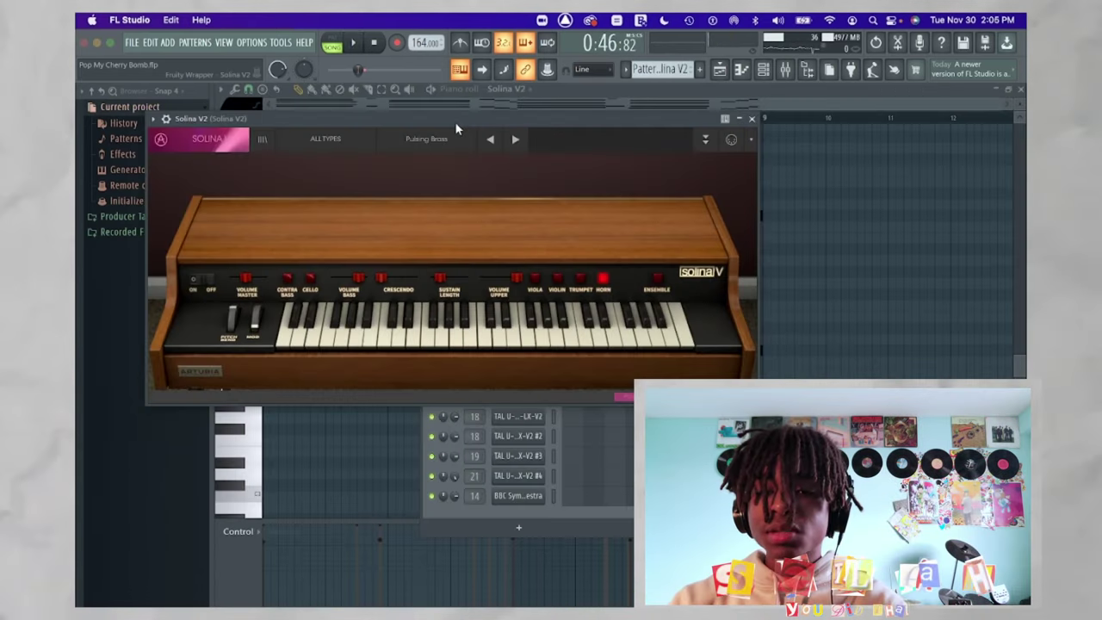
click(320, 144)
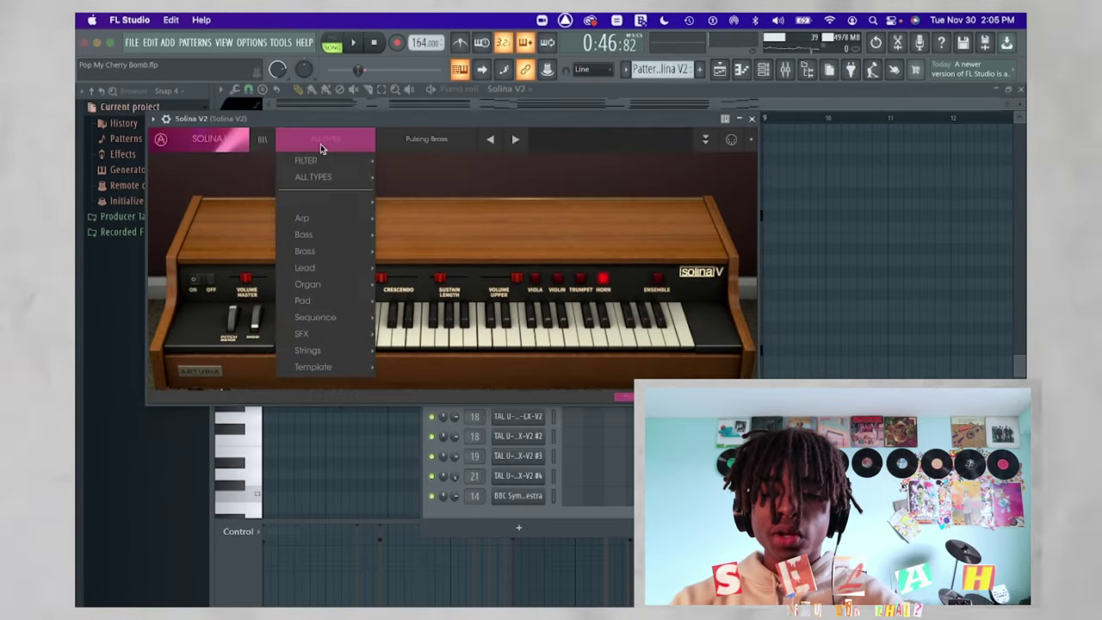
mouse_move(319, 250)
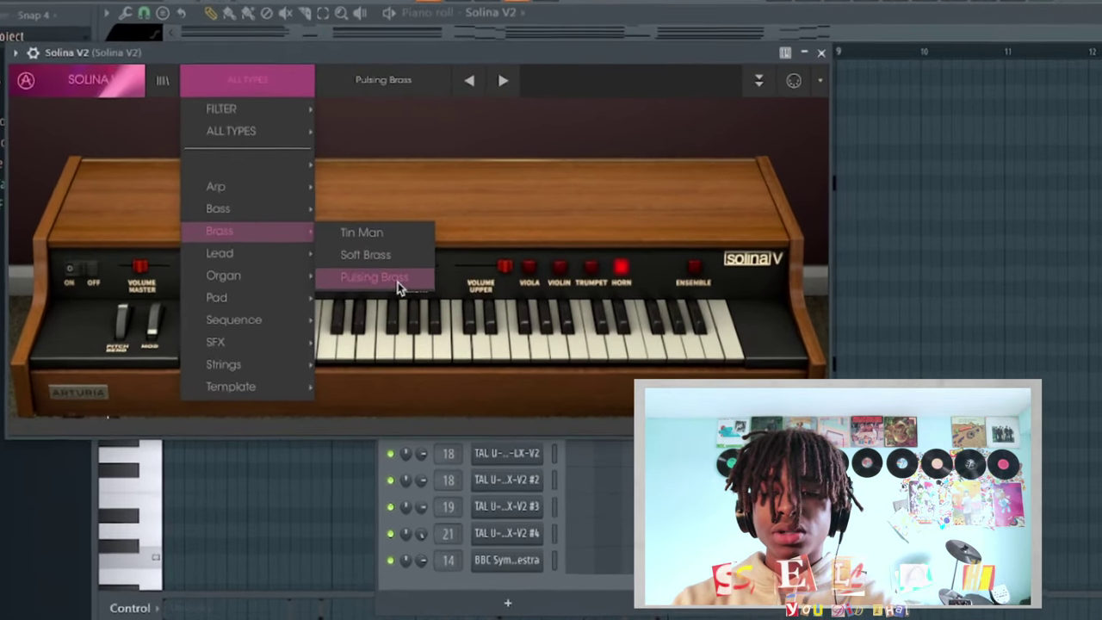
click(419, 285)
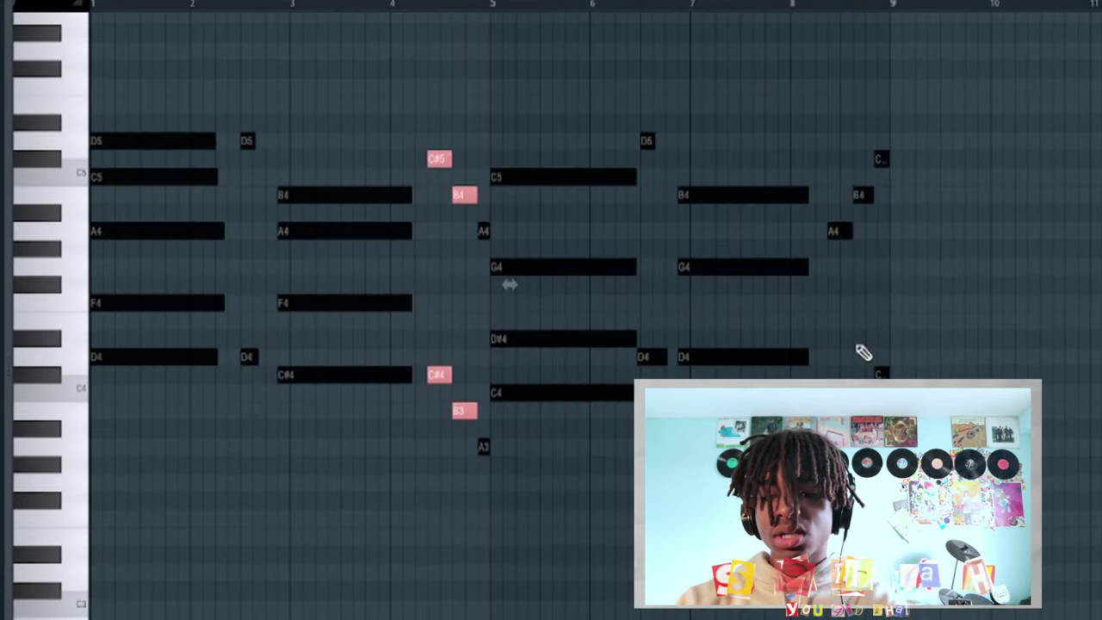
Select the last chord and the rising A4, B4 and C#5 notes that end the Solina V2 part
drag(764, 101, 998, 379)
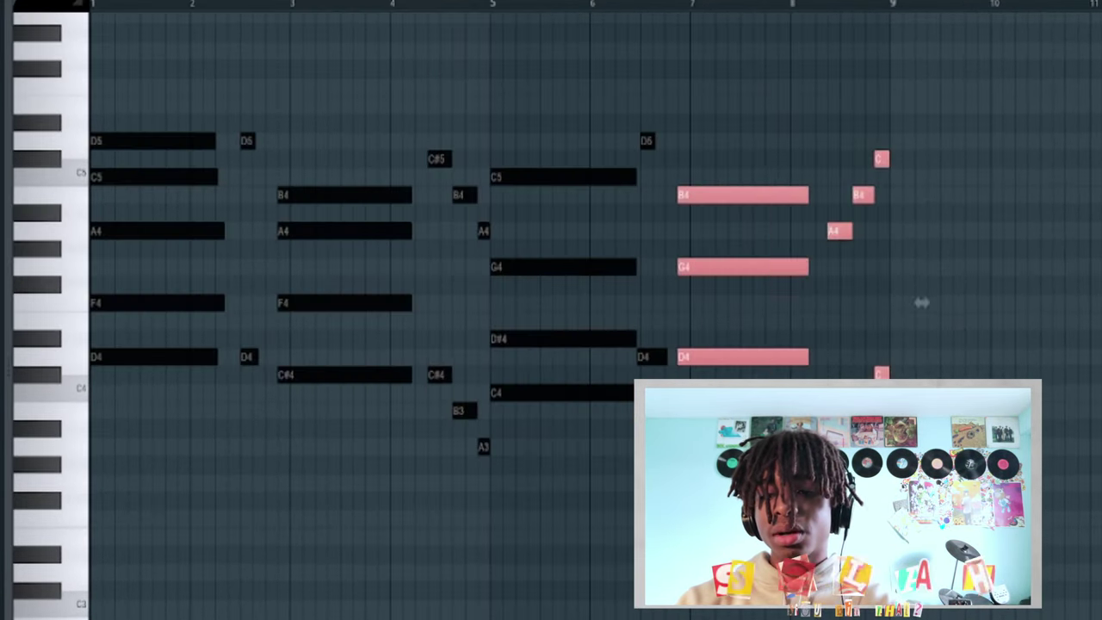
scroll(994, 378, up, 5)
drag(797, 87, 487, 543)
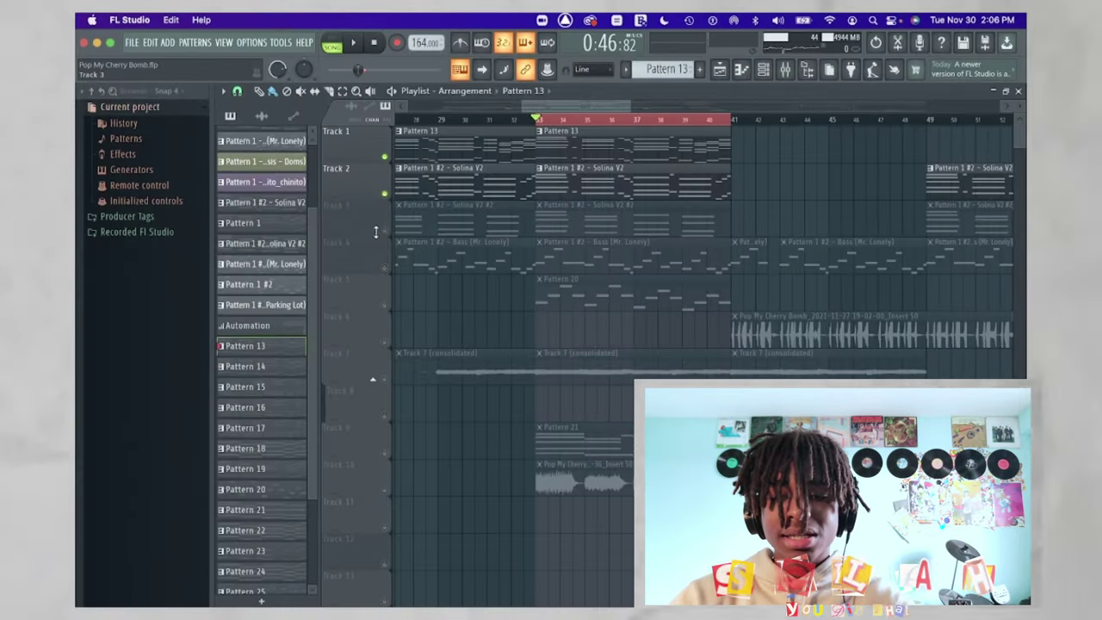
Solo Track 3 and open its bar 33 Solina V2 #2 clip in the piano roll
ctrl+click(384, 232)
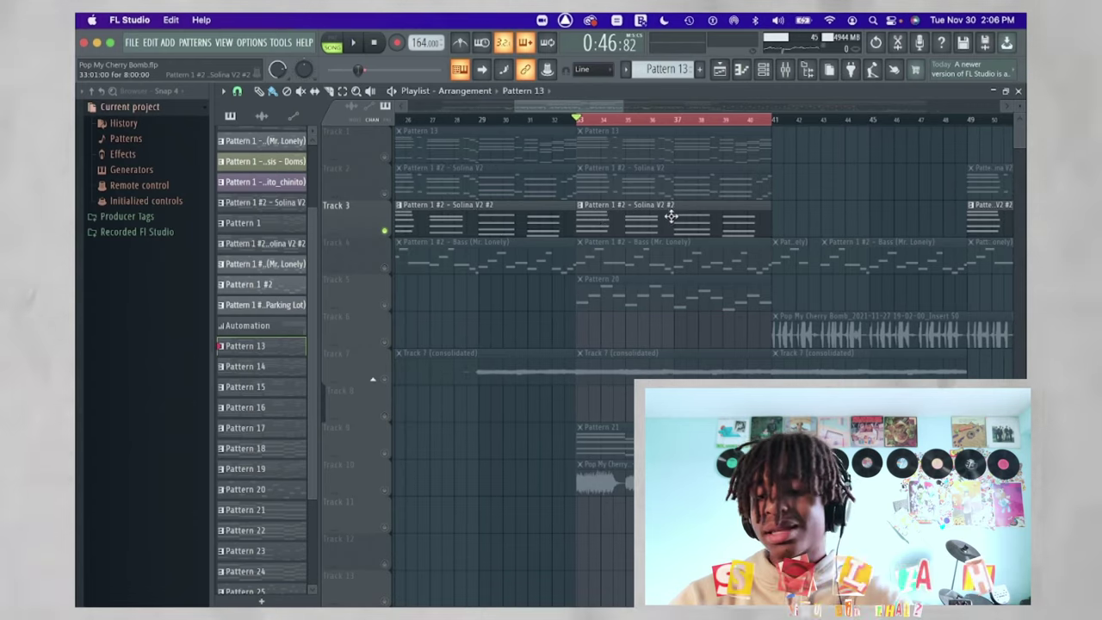
double_click(652, 219)
scroll(385, 303, left, 3)
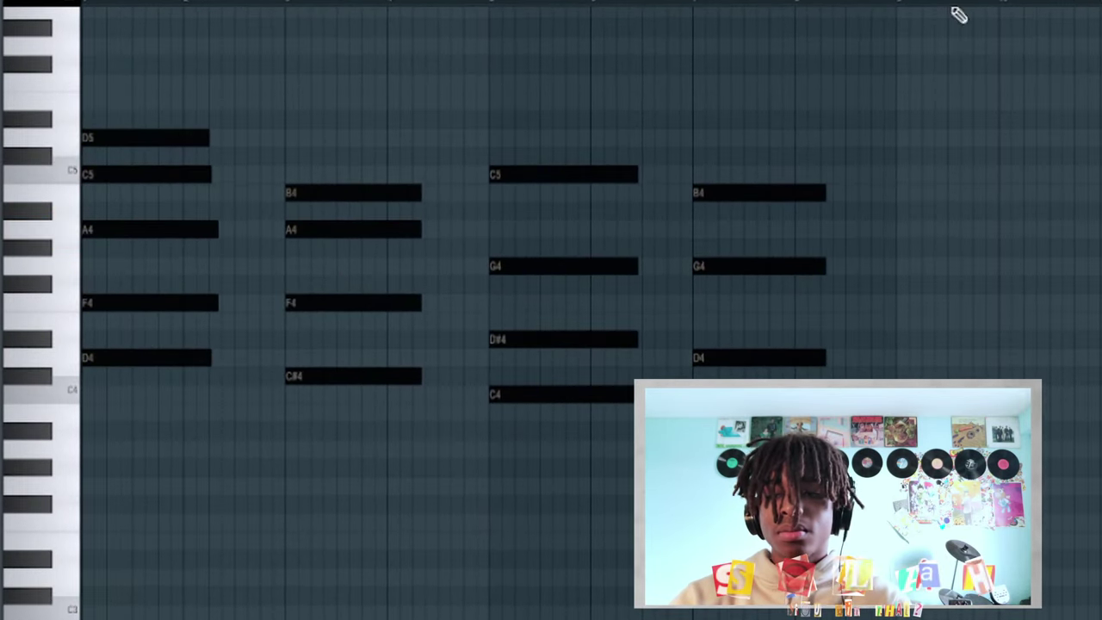
View the Solina V2 tracks in the mixer and return to the playlist
key(F9)
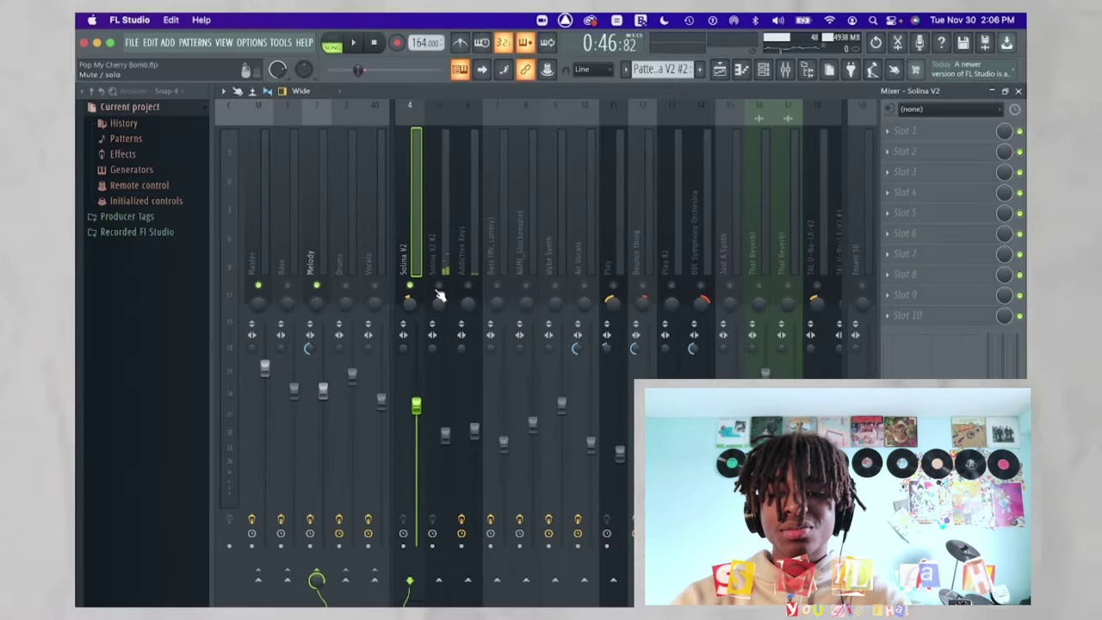
click(1018, 90)
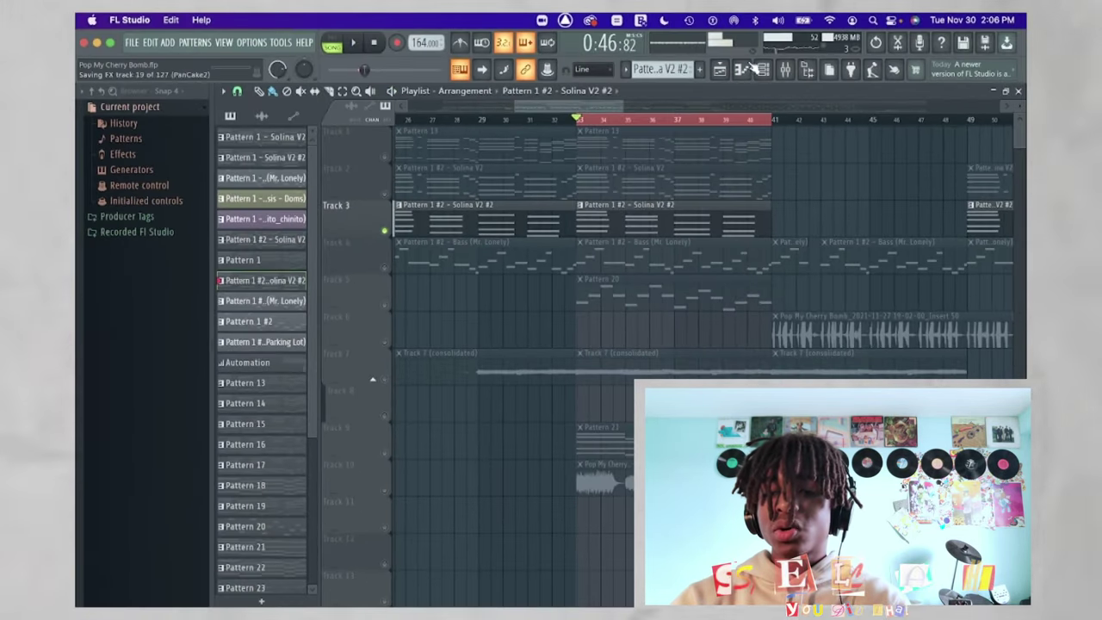
Show the Oxygene 5 preset loaded in the Solina V2 #2 instrument and return to the playlist
click(757, 69)
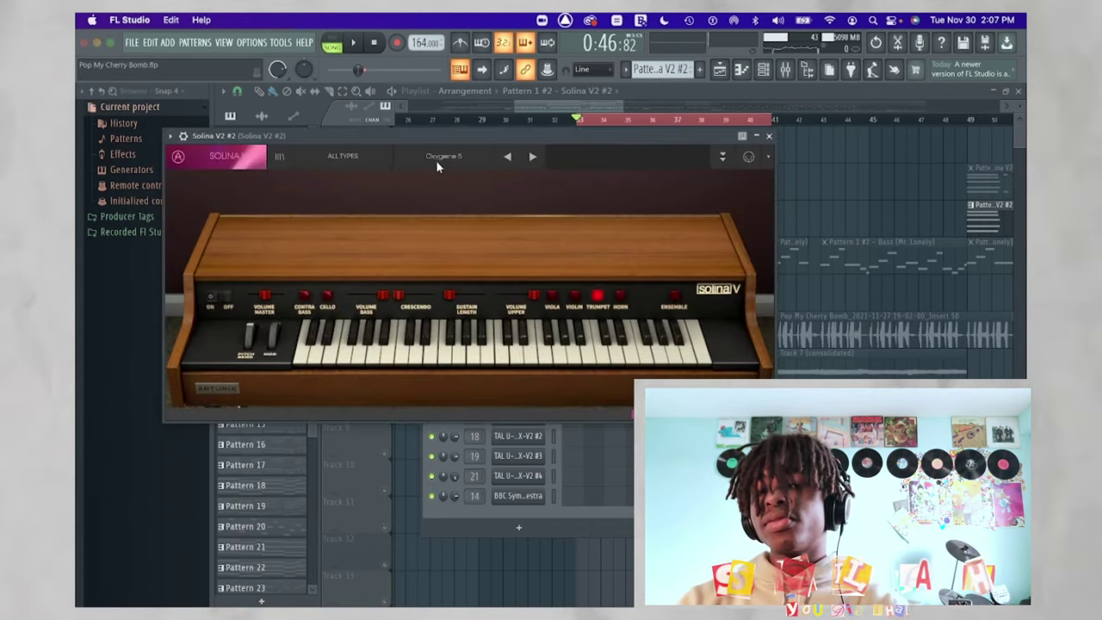
key(F5)
Solo Track 5, play its bar 33 Pattern 20 clip, and open the clip's NAMI_Glockenspiel notes in the piano roll
scroll(575, 283, down, 3)
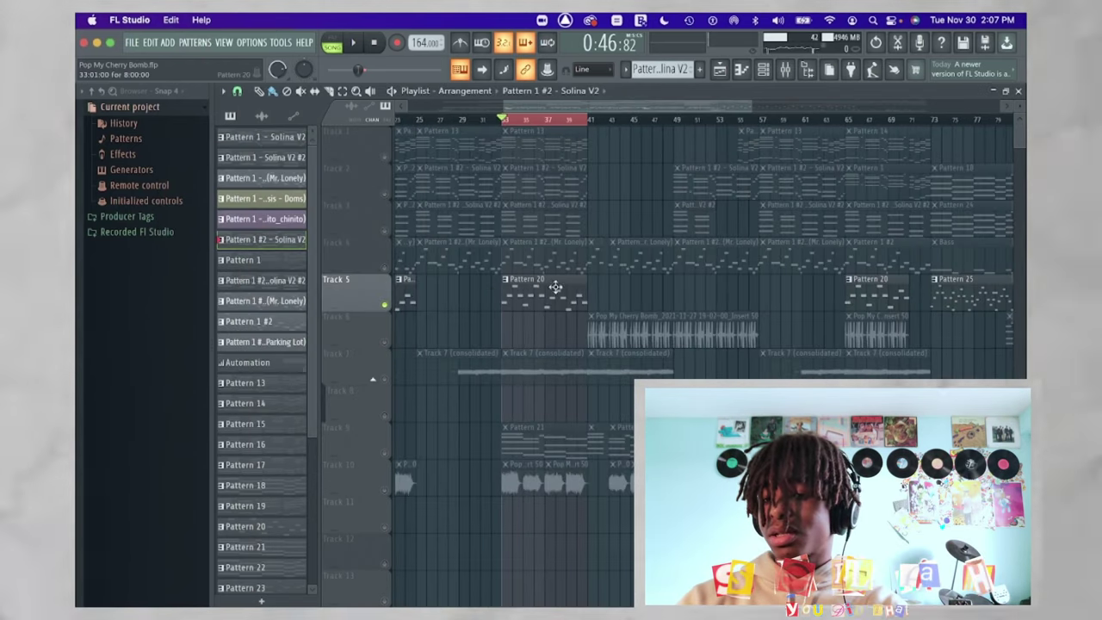
key(space)
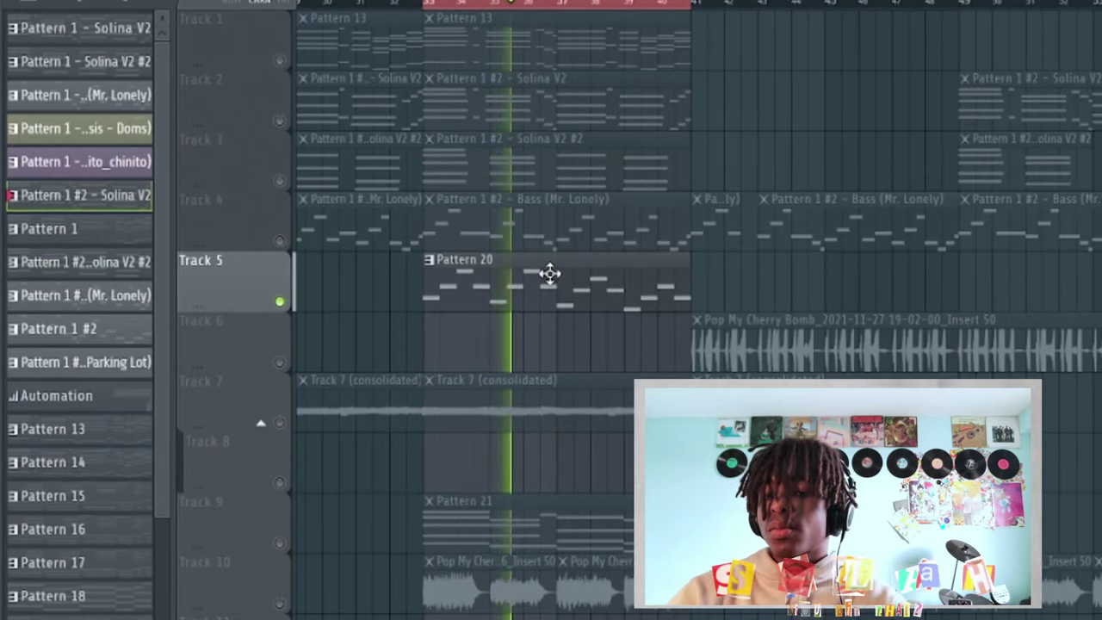
double_click(549, 277)
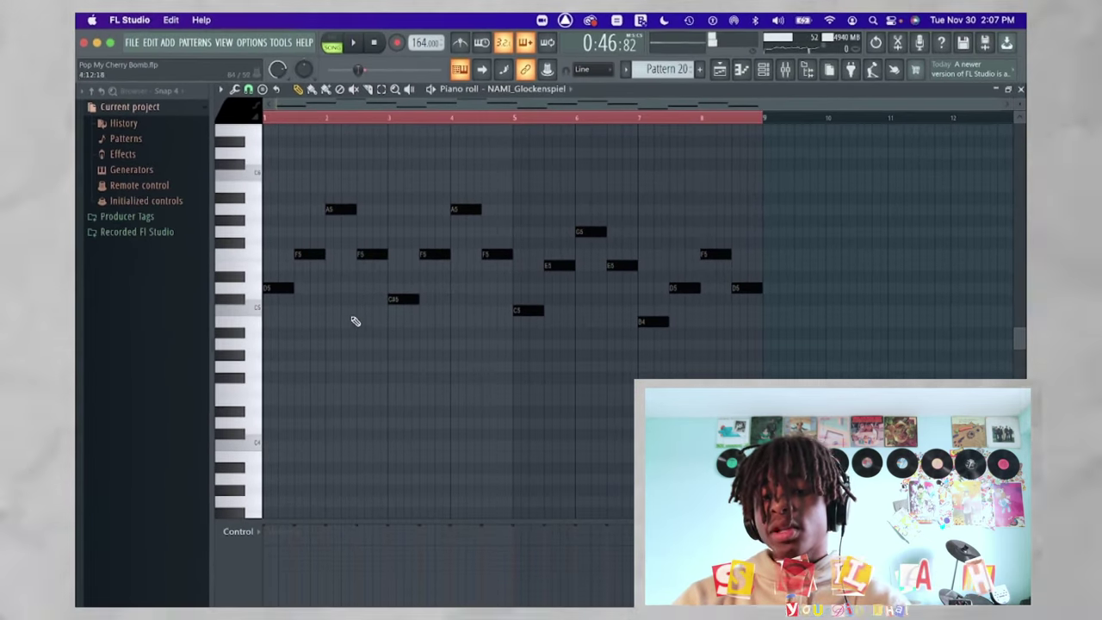
Point out the glockenspiel melody's D5, C#5, C5 and B4 low notes and select the early F5, A5, F5 group
drag(394, 288, 177, 393)
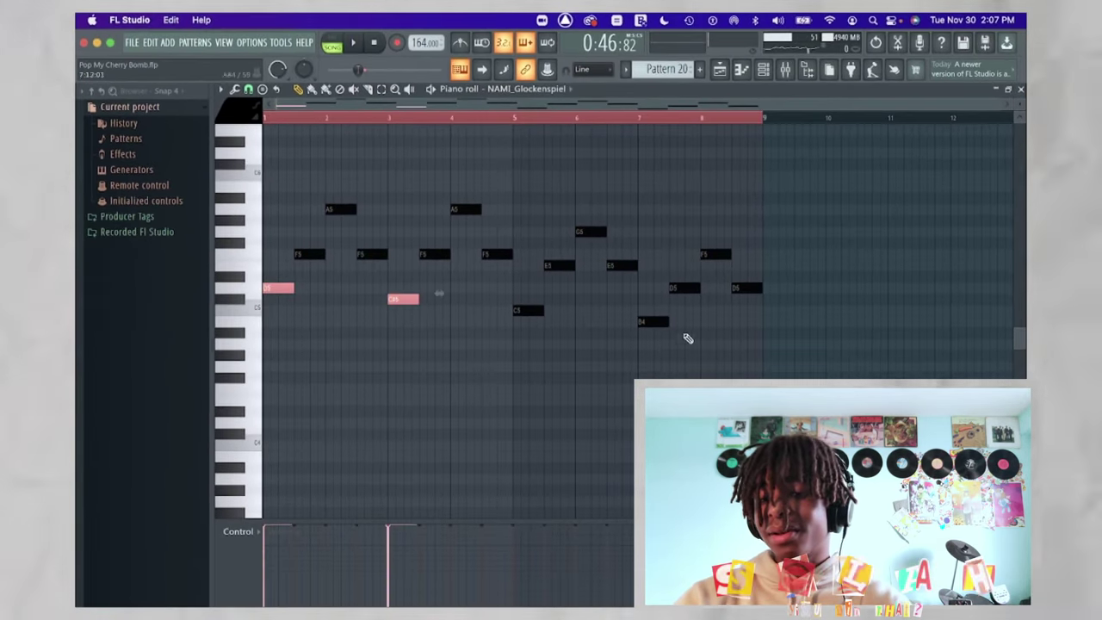
drag(730, 308, 465, 382)
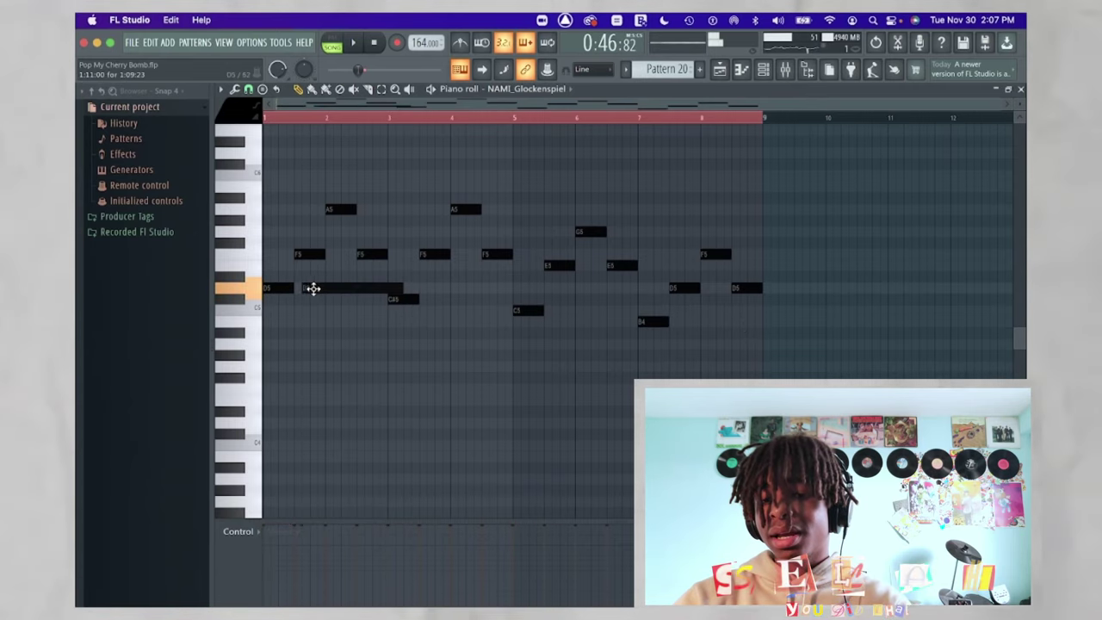
drag(313, 288, 549, 307)
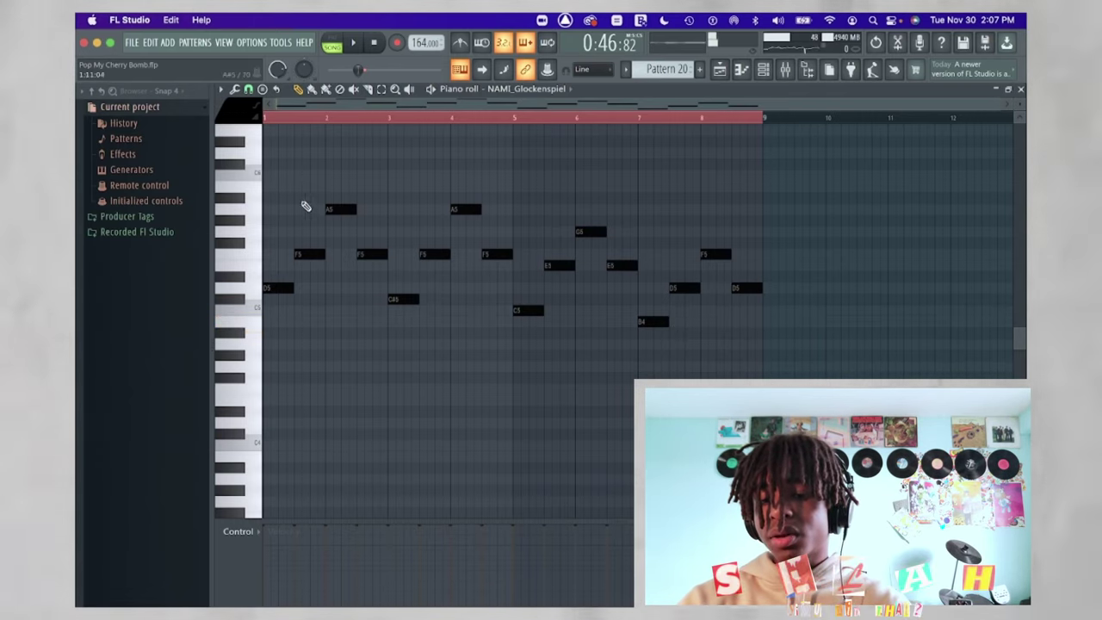
drag(296, 198, 374, 276)
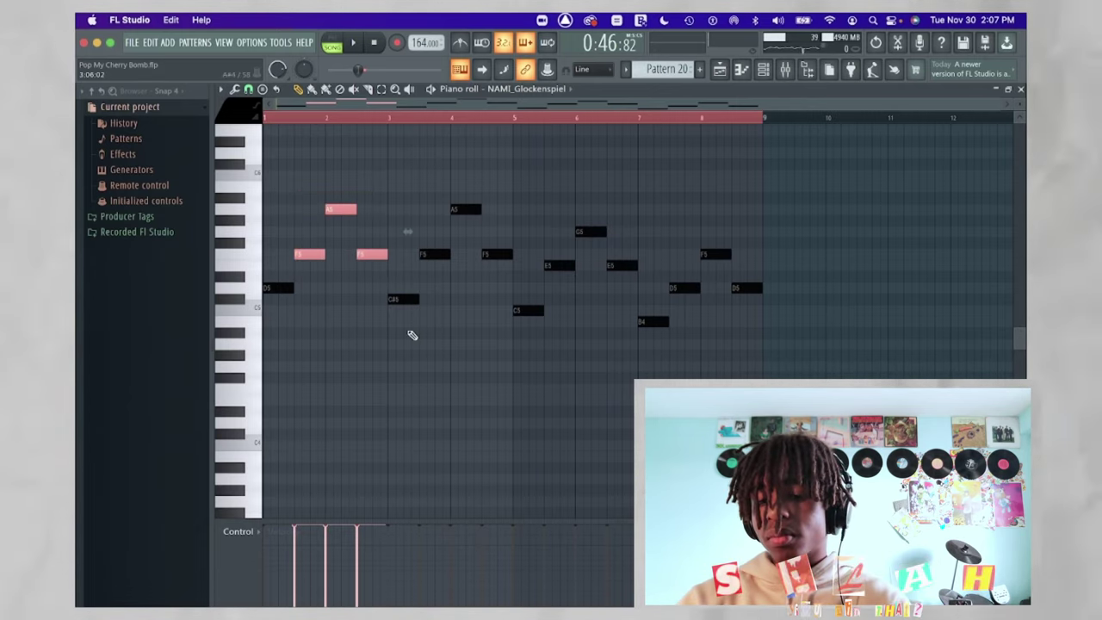
click(529, 308)
click(658, 319)
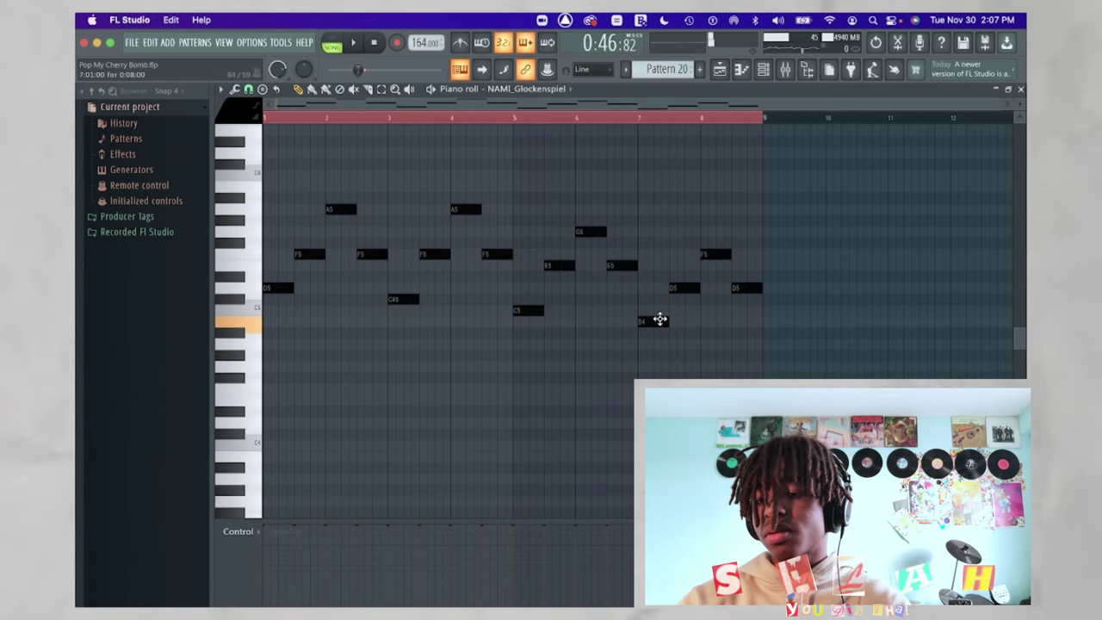
Show the NAMI_Glockenspiel channel's volume envelope settings and close its window
key(F7)
click(523, 300)
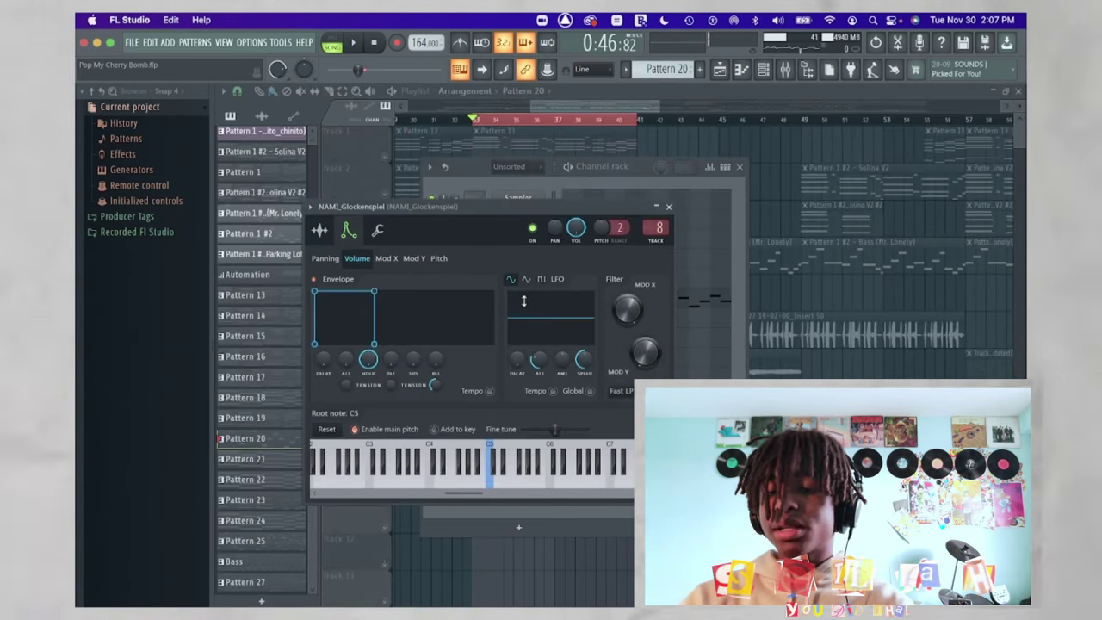
click(668, 207)
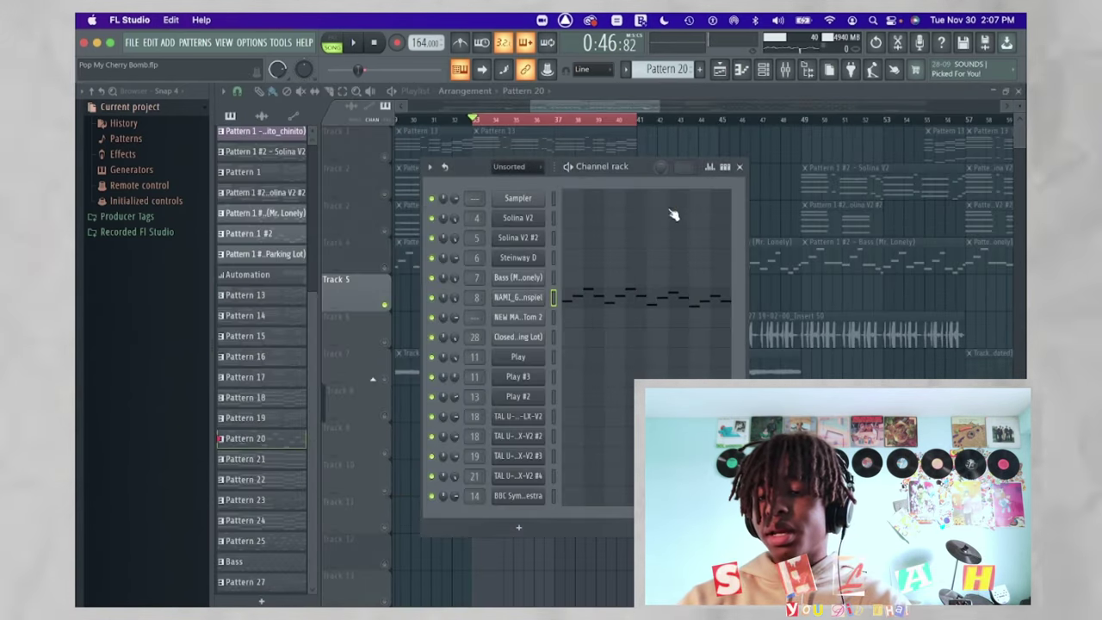
Locate the NAMI_Glockenspiel sample in the BELLS & MALLETS folder of the Nami one-shot kit and preview it
click(164, 91)
click(185, 163)
click(176, 437)
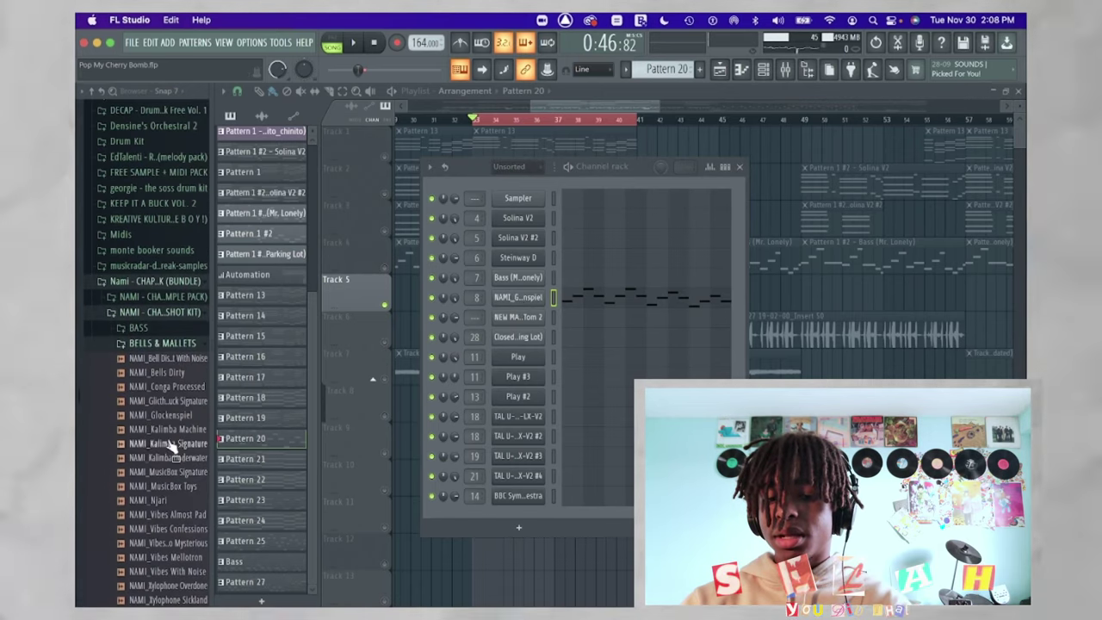
click(172, 416)
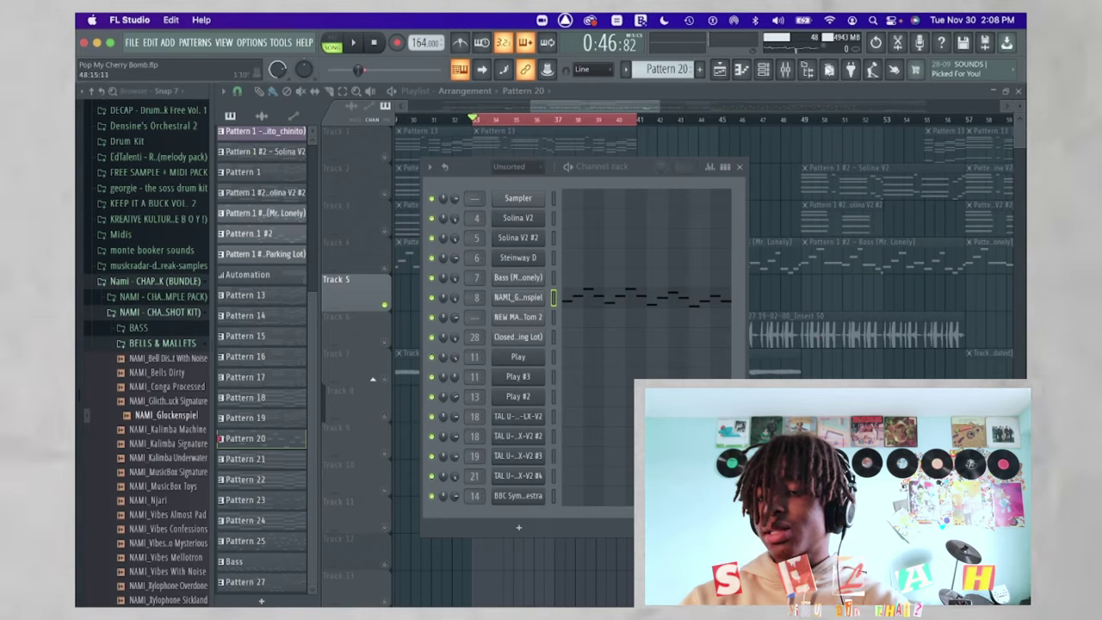
Show FF Timeless 2 and ValhallaSupermassive on the NAMI_Glockenspiel mixer track and play the track with its effects bypassed
click(786, 72)
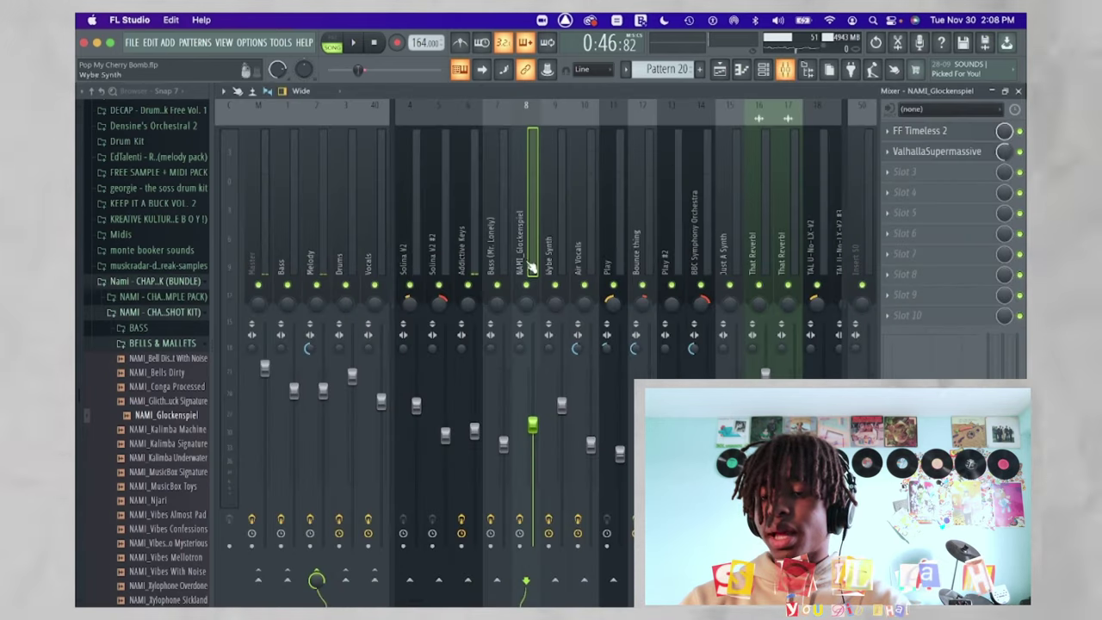
click(938, 131)
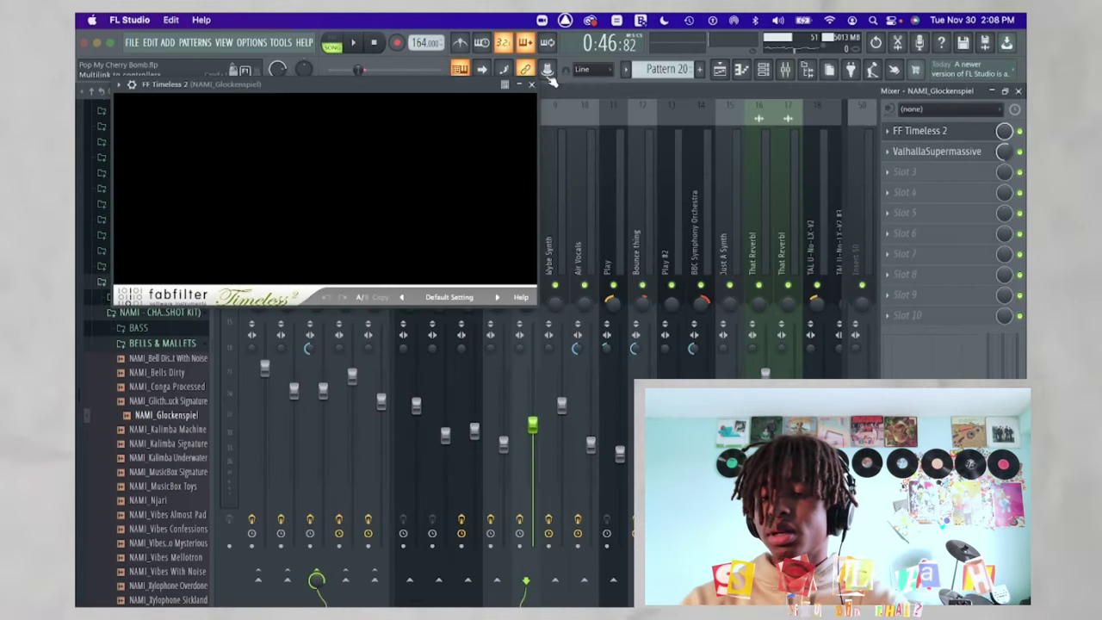
click(532, 85)
click(974, 152)
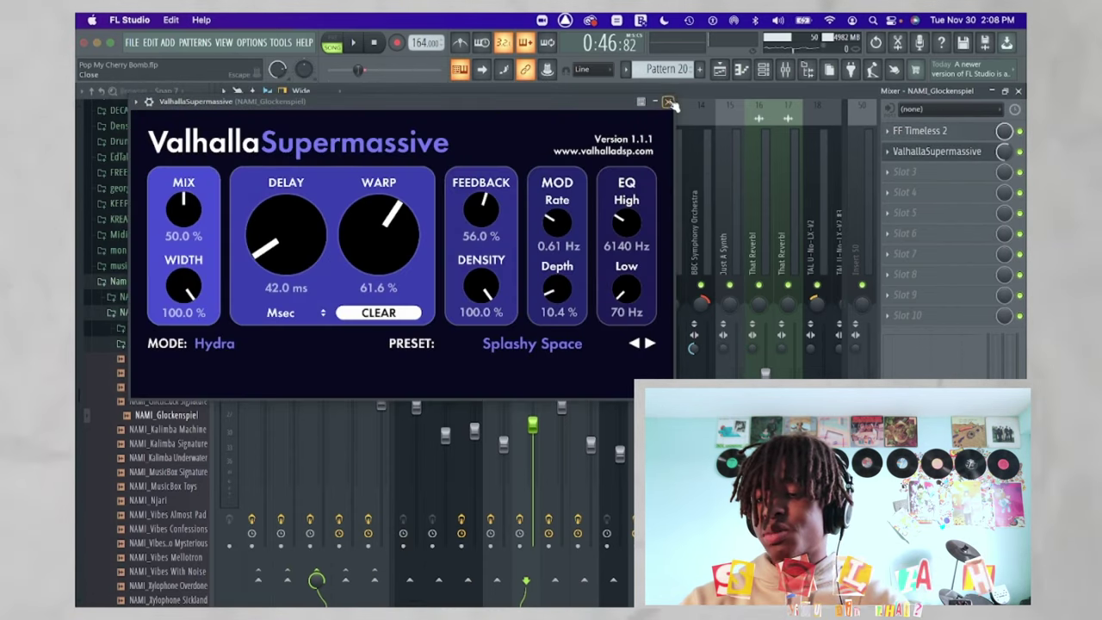
click(668, 101)
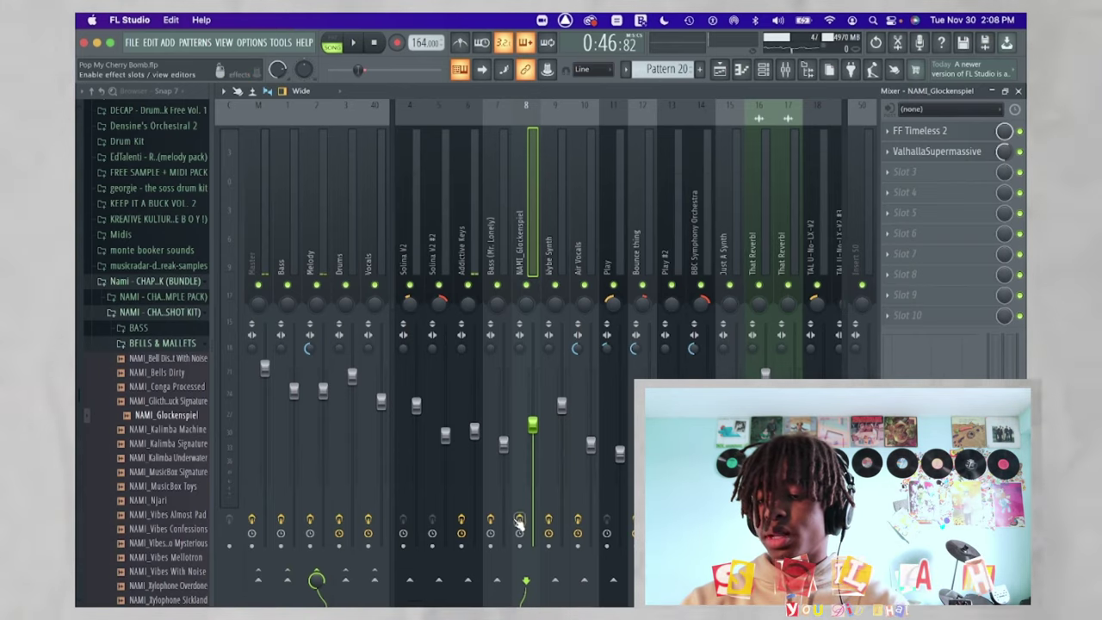
key(space)
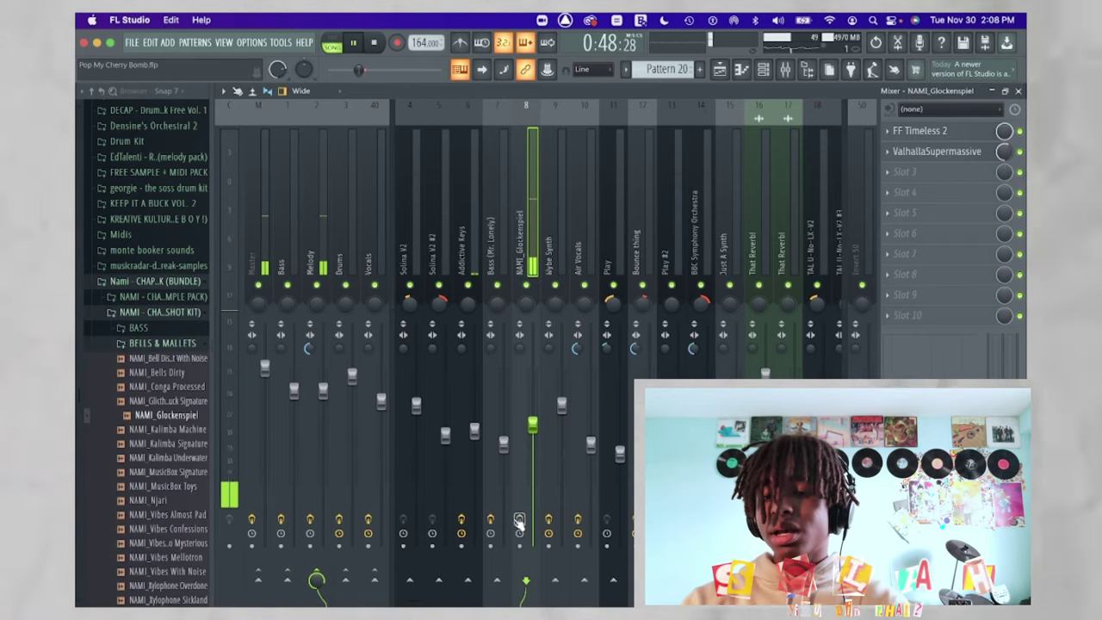
Return to the playlist and play Tracks 1, 2, 3 and 5 together from bar 33
key(F5)
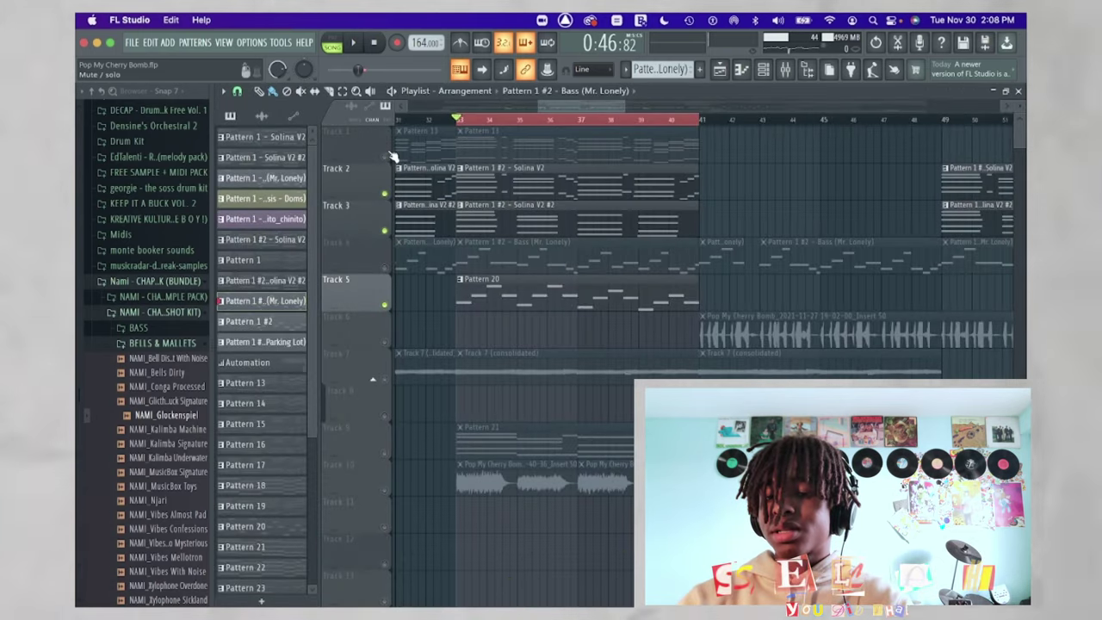
key(space)
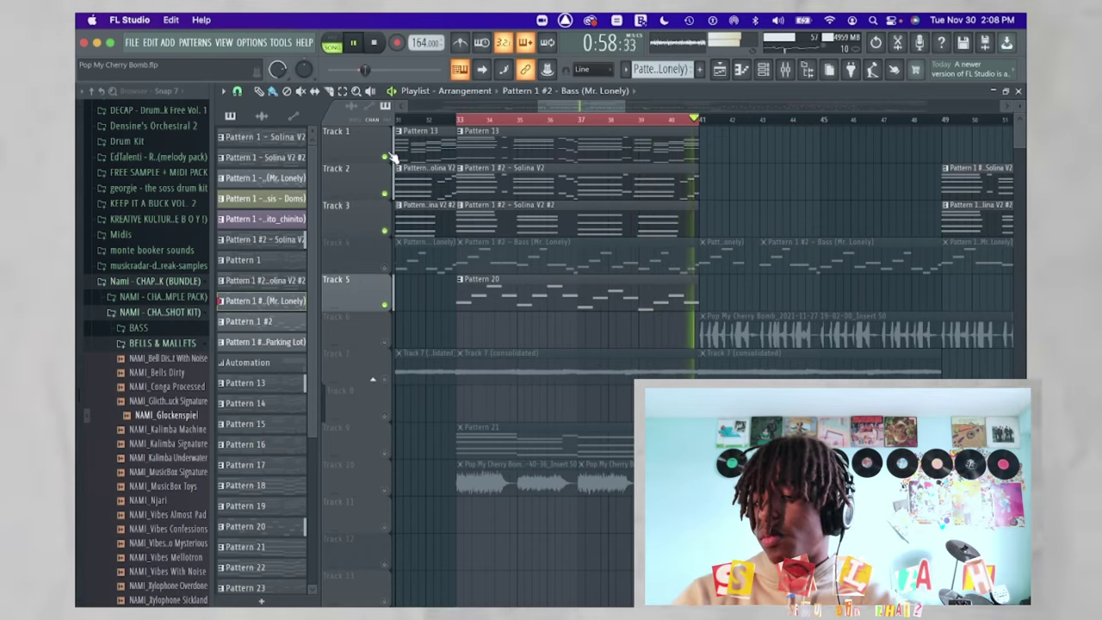
Solo Track 9 briefly, solo Track 10 instead, and play its audio clips from bar 33
scroll(388, 396, down, 2)
ctrl+click(386, 394)
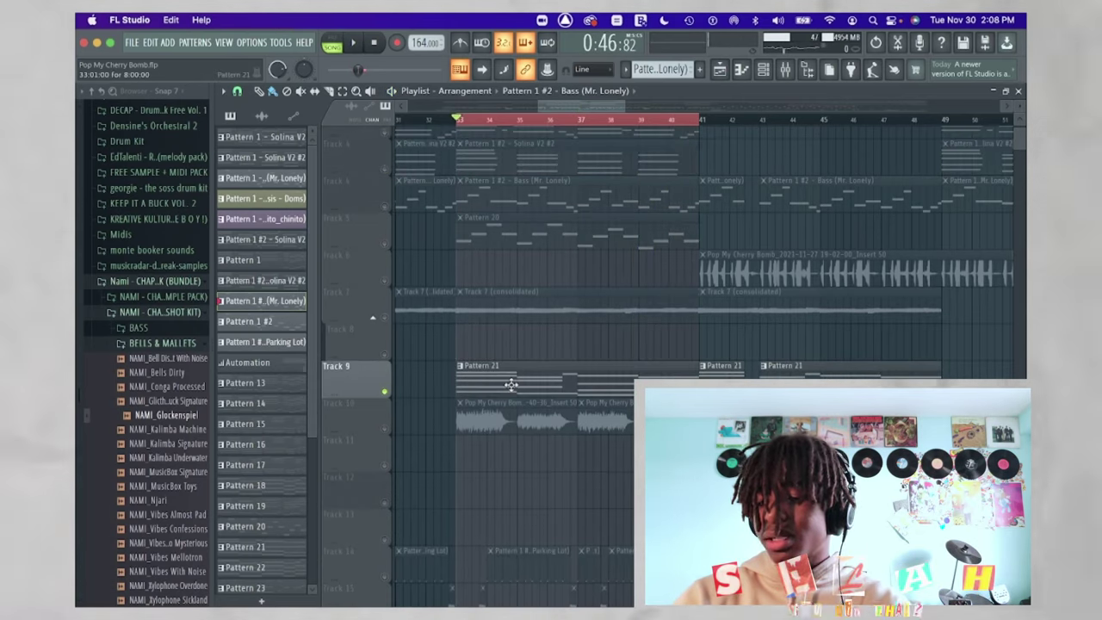
ctrl+click(384, 428)
key(space)
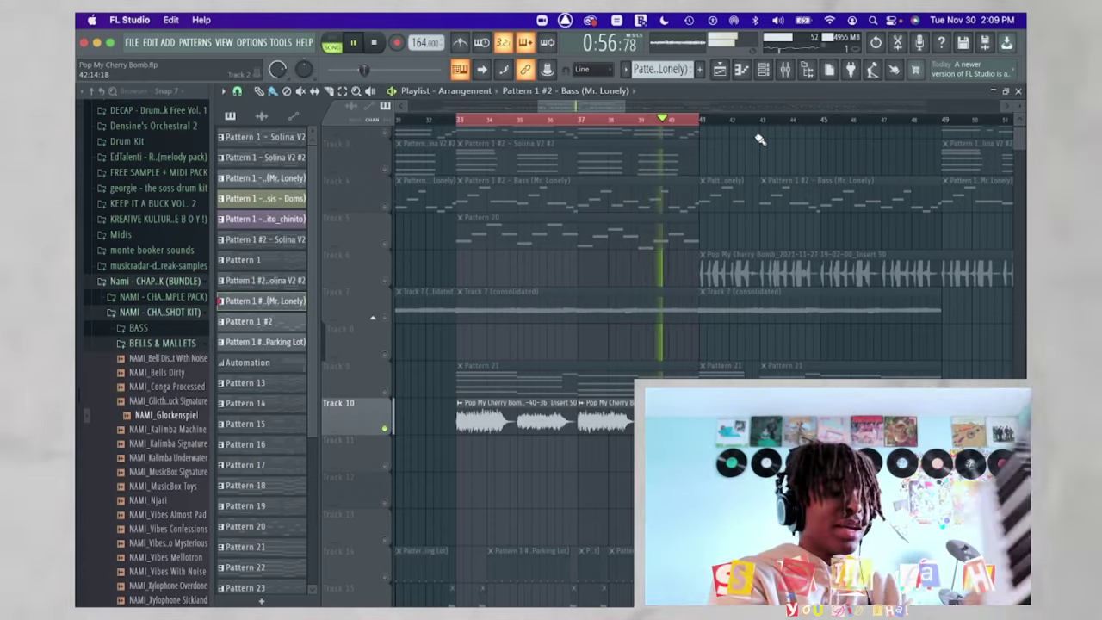
key(space)
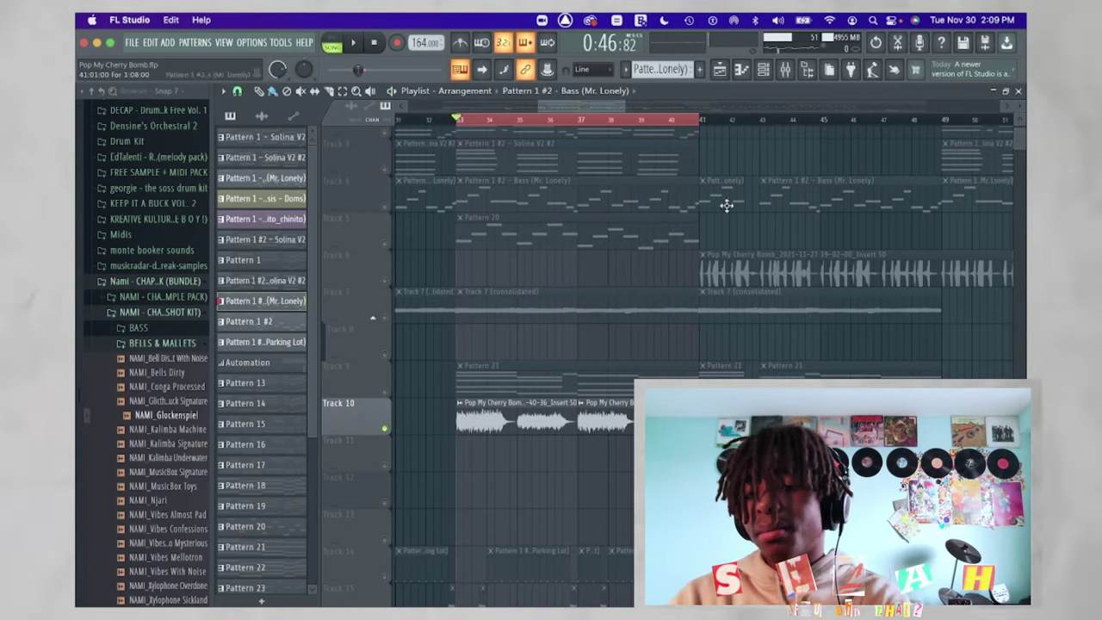
Show the Wybe Synth track's effect chain in the mixer and play the part to hear it
scroll(564, 244, up, 2)
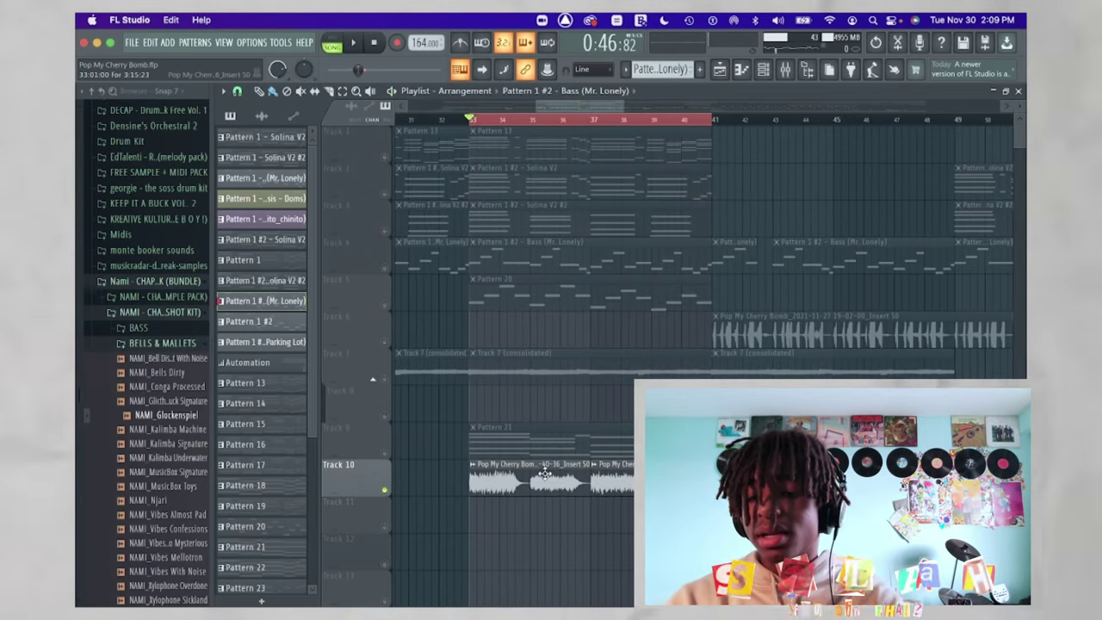
click(785, 72)
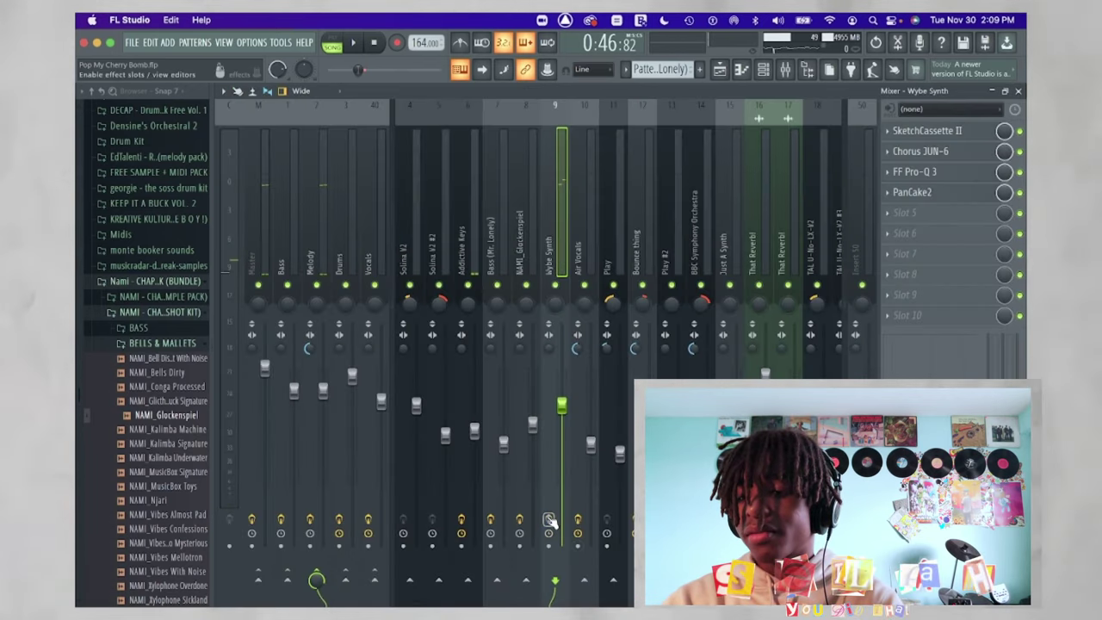
key(space)
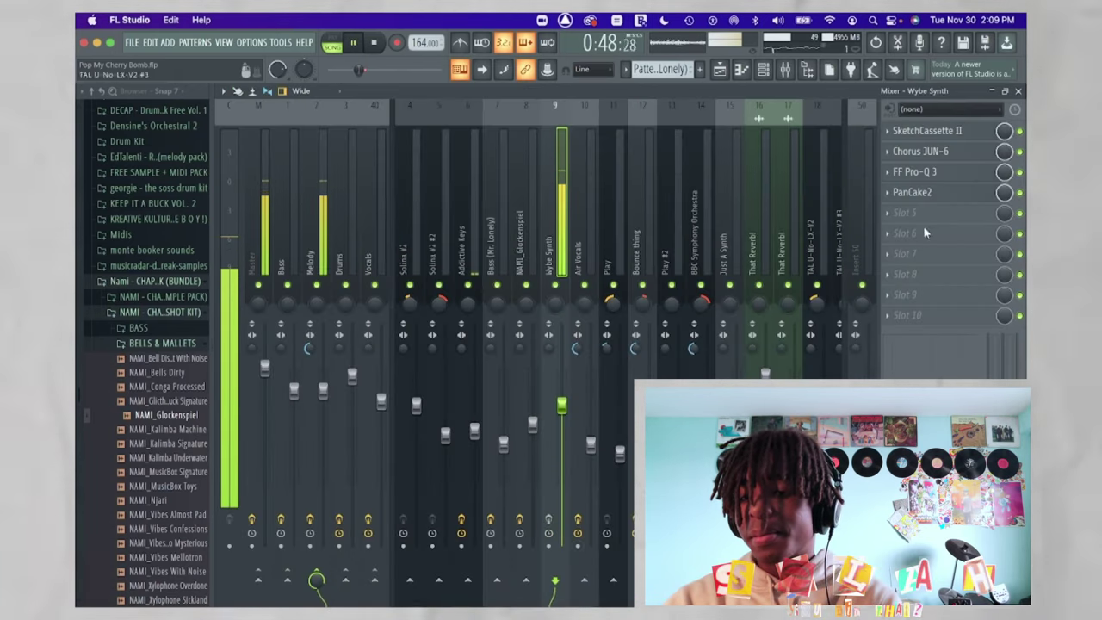
key(space)
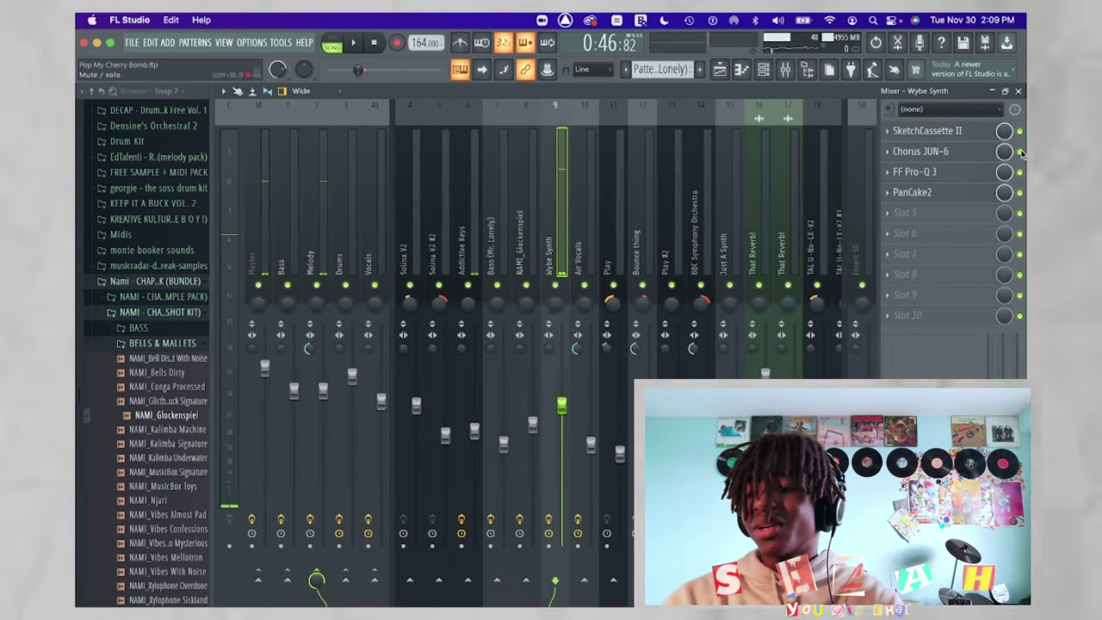
Show SketchCassette II on the Wybe Synth track and play the part with FF Pro-Q 3 and PanCake2 switched off
click(954, 131)
key(space)
click(954, 131)
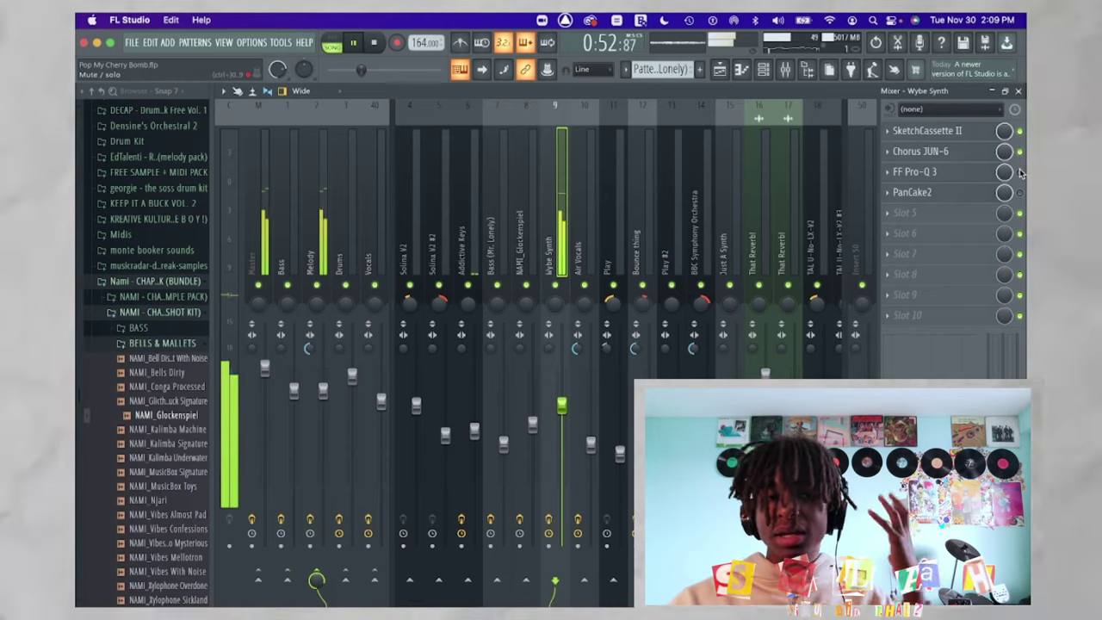
key(space)
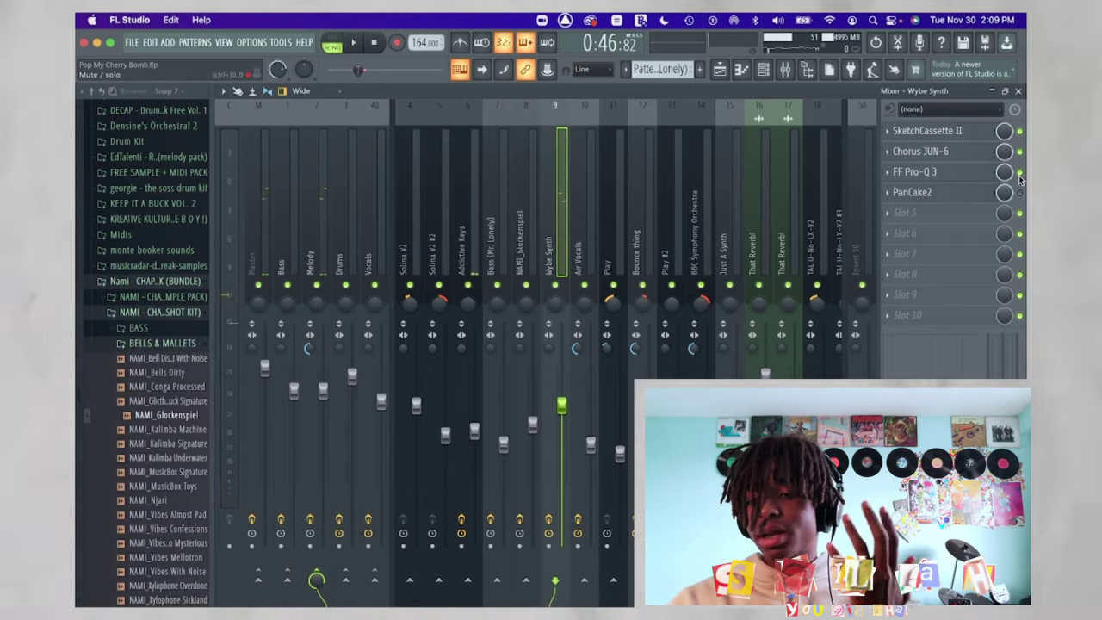
Play the Wybe Synth part with FF Pro-Q 3 enabled, view that equalizer, and switch PanCake2 back on
key(space)
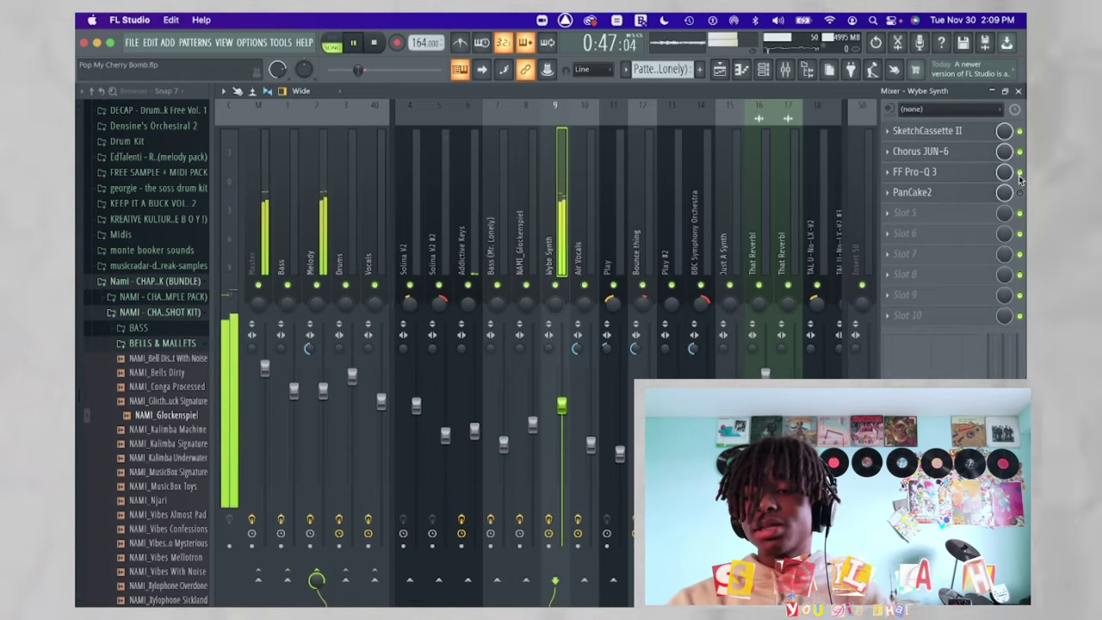
click(941, 178)
click(941, 178)
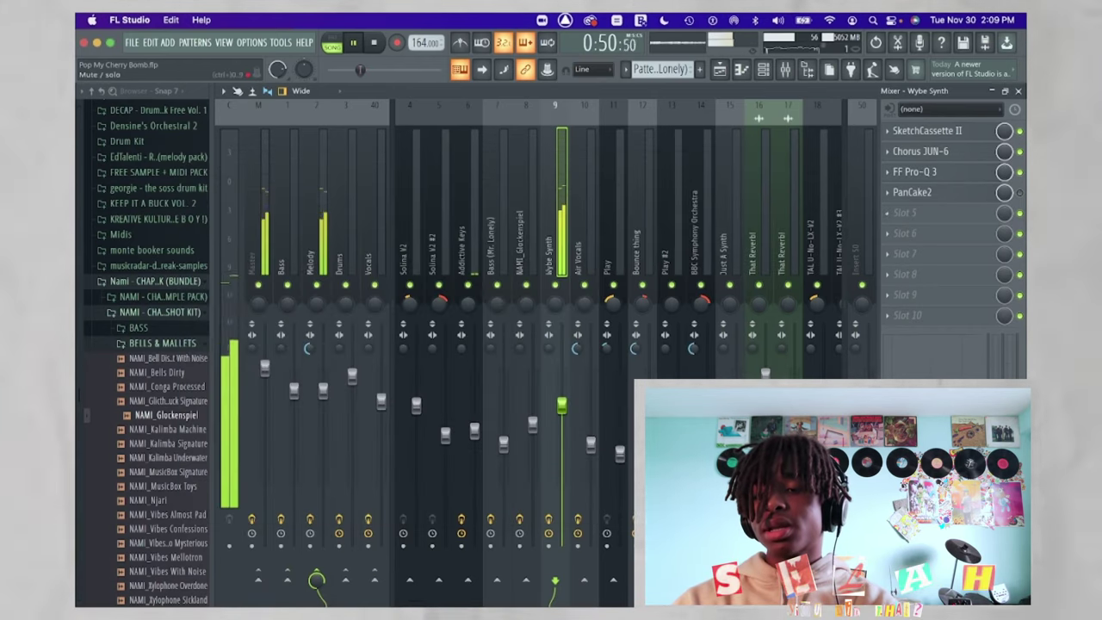
click(1020, 193)
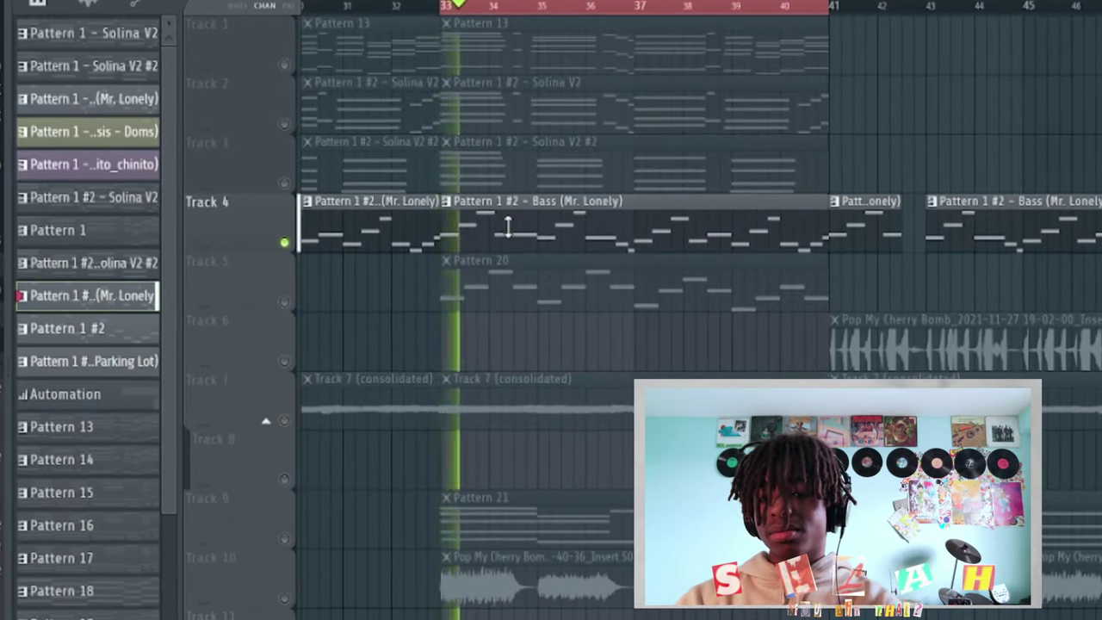
Open Track 4's bar 33 Bass (Mr. Lonely) clip in the piano roll and place a B4 note at bar 9
double_click(508, 226)
scroll(511, 233, down, 5)
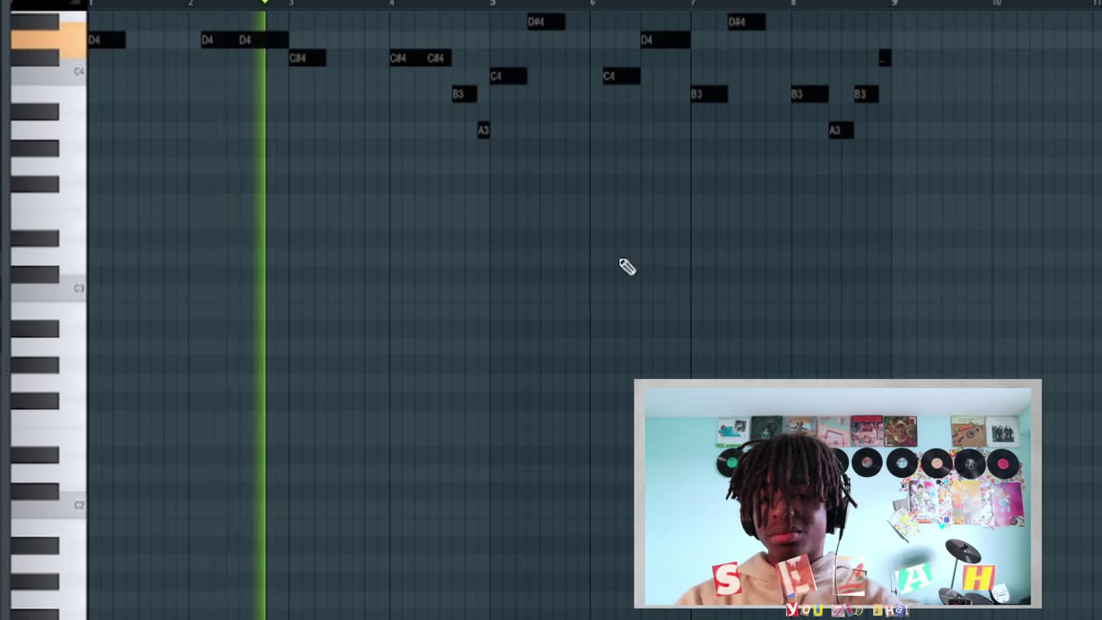
scroll(626, 267, up, 5)
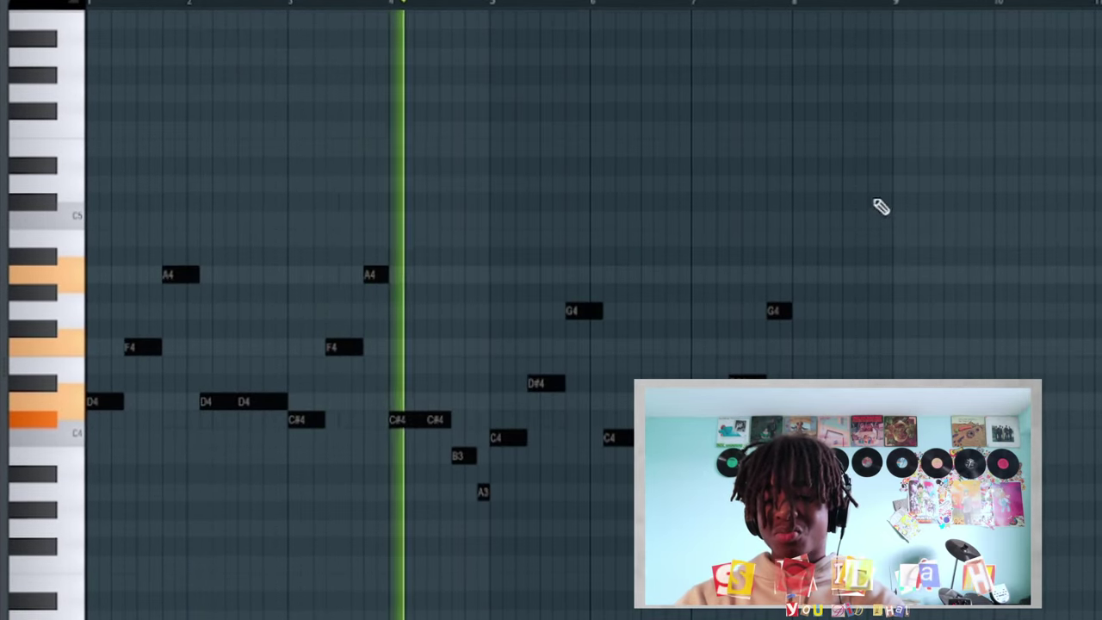
drag(880, 207, 930, 285)
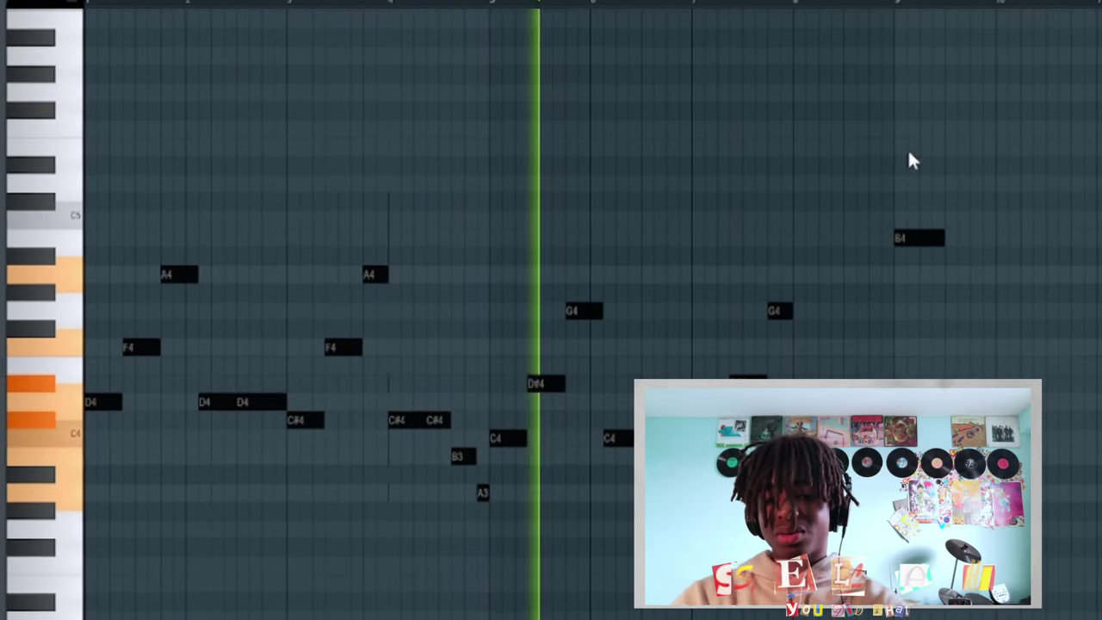
Delete the B4 note at bar 9 of the Bass (Mr. Lonely) pattern, clear the note selection and return to the playlist
right_click(912, 237)
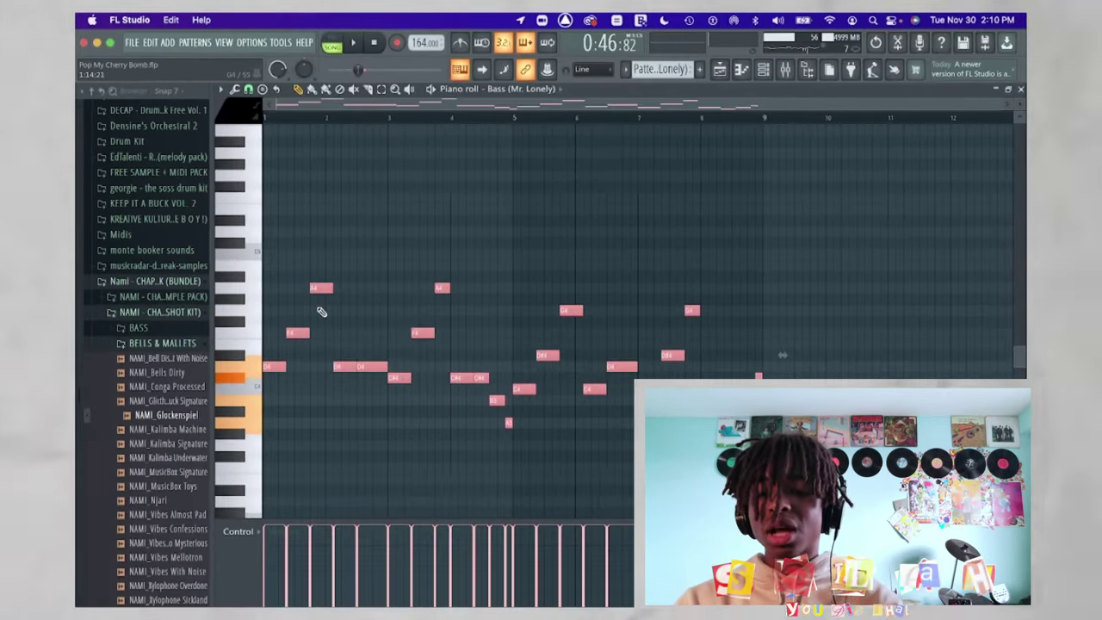
click(293, 366)
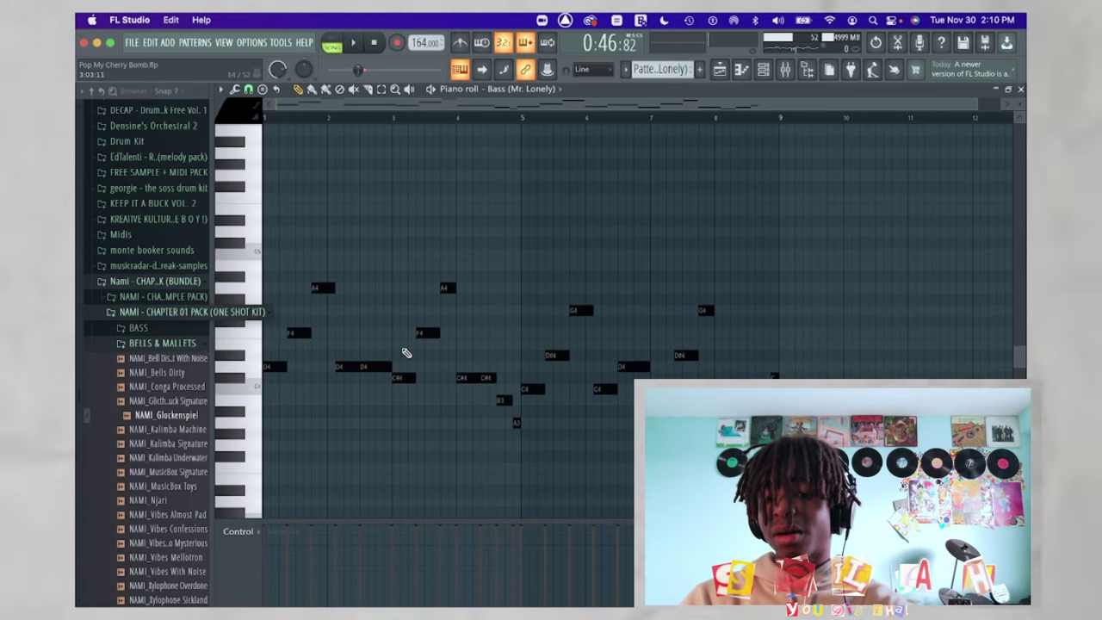
key(F5)
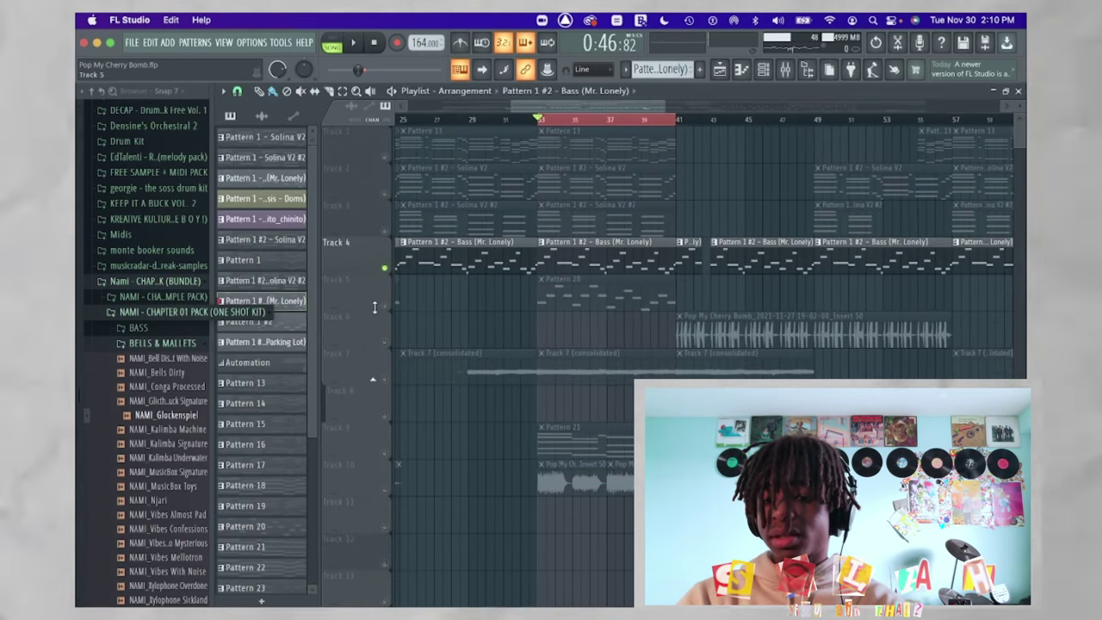
Unmute Tracks 1 to 5 and Track 10 and play the section from bar 33
click(384, 303)
click(384, 304)
right_click(383, 267)
key(space)
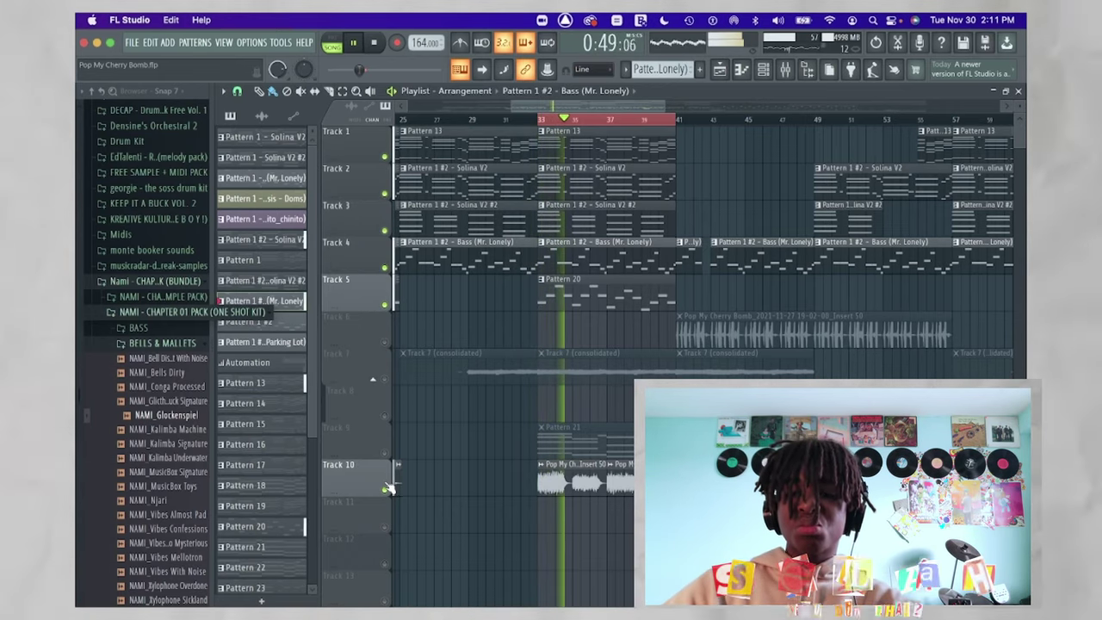
Raise the Bass (Mr. Lonely) track's volume in the mixer while the section plays, and go back to the playlist
key(F9)
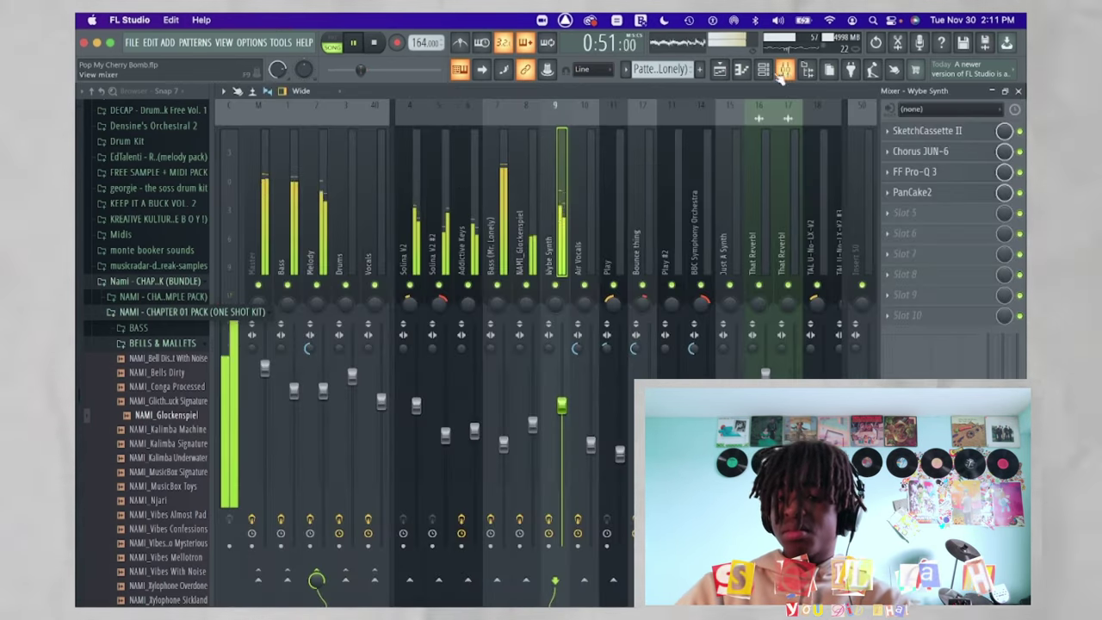
click(503, 444)
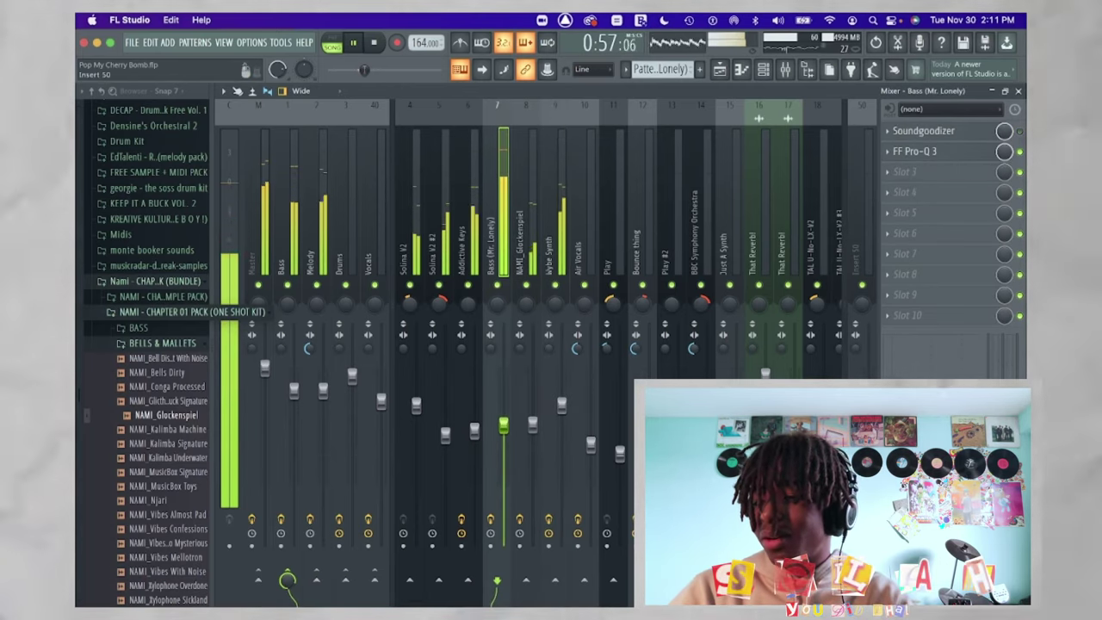
key(F5)
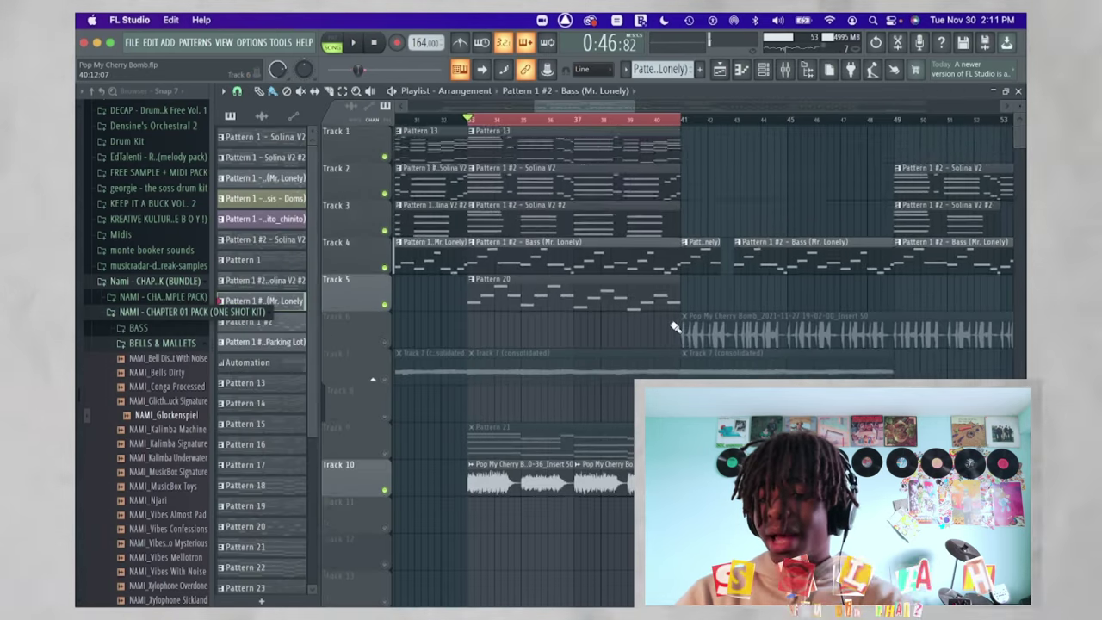
Solo Track 7 and show the Air Vocals track's effect chain in the mixer
ctrl+click(385, 349)
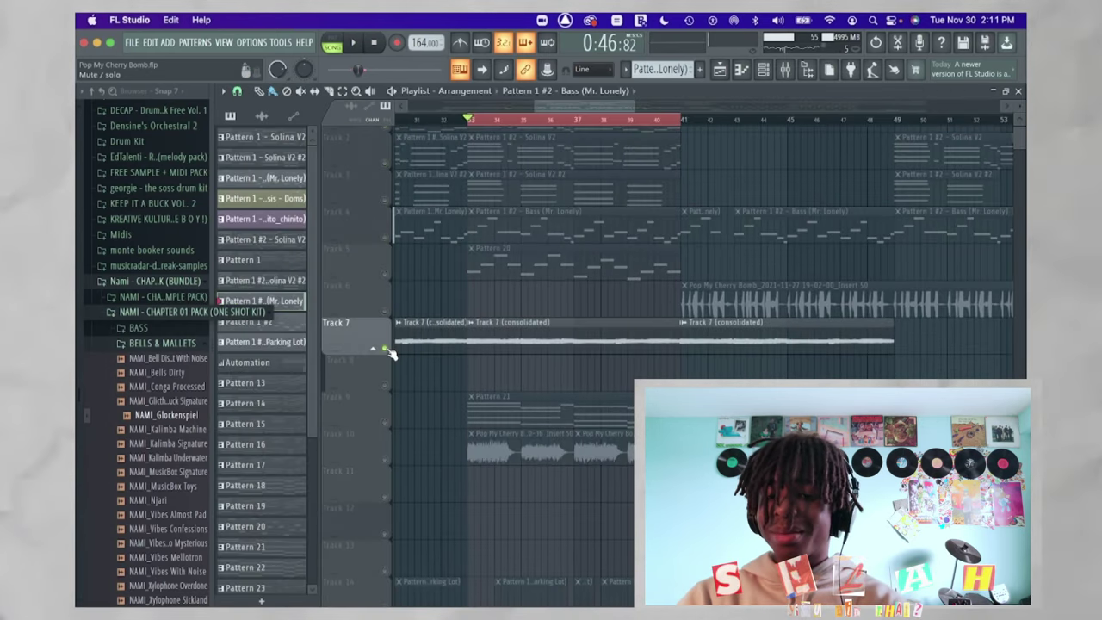
key(F9)
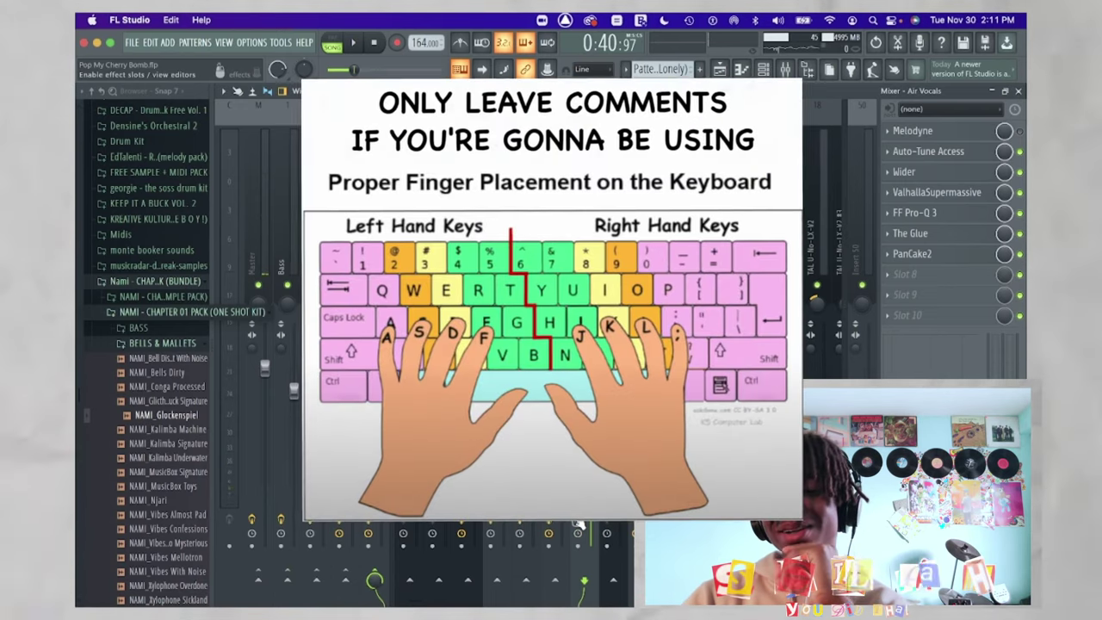
click(1017, 90)
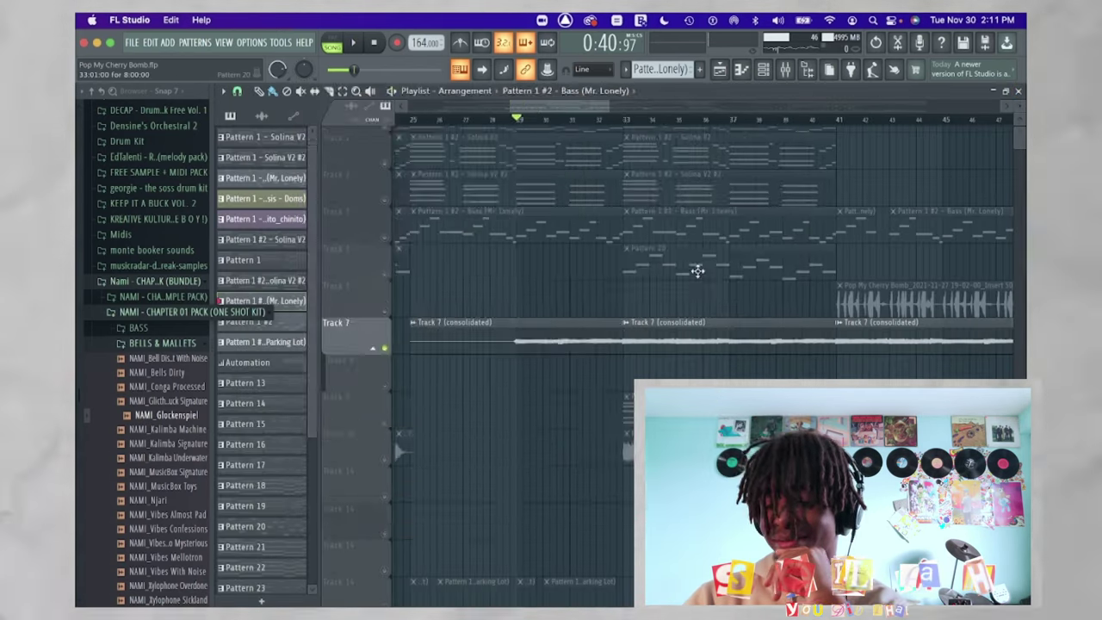
Open the Track 7 (consolidated) clip's sampler settings, play it and adjust its channel volume
double_click(560, 391)
key(space)
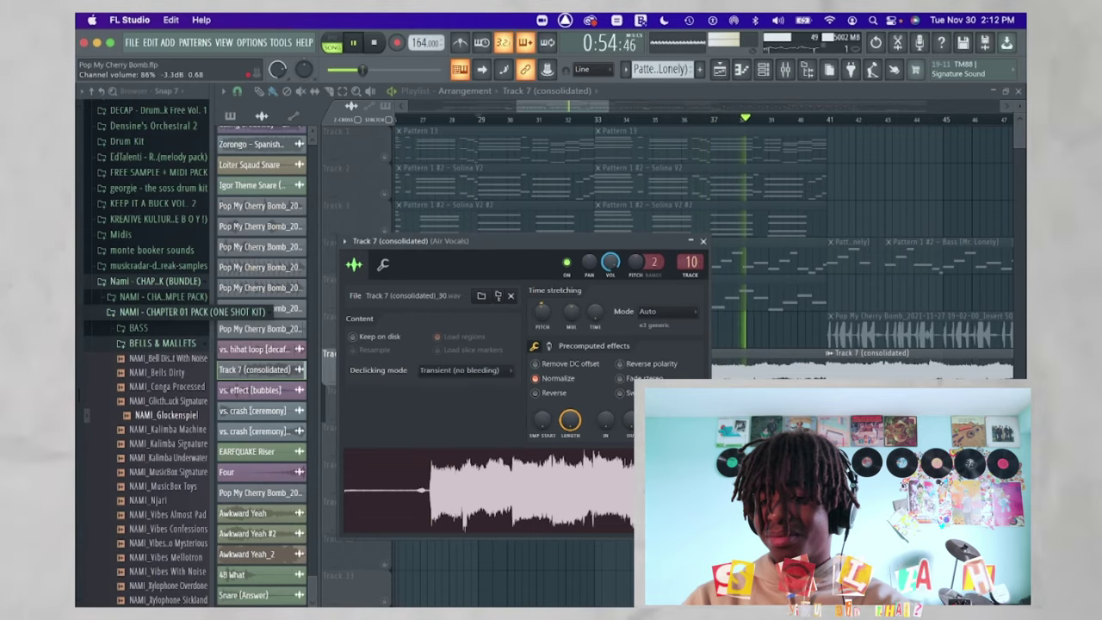
drag(610, 262, 612, 266)
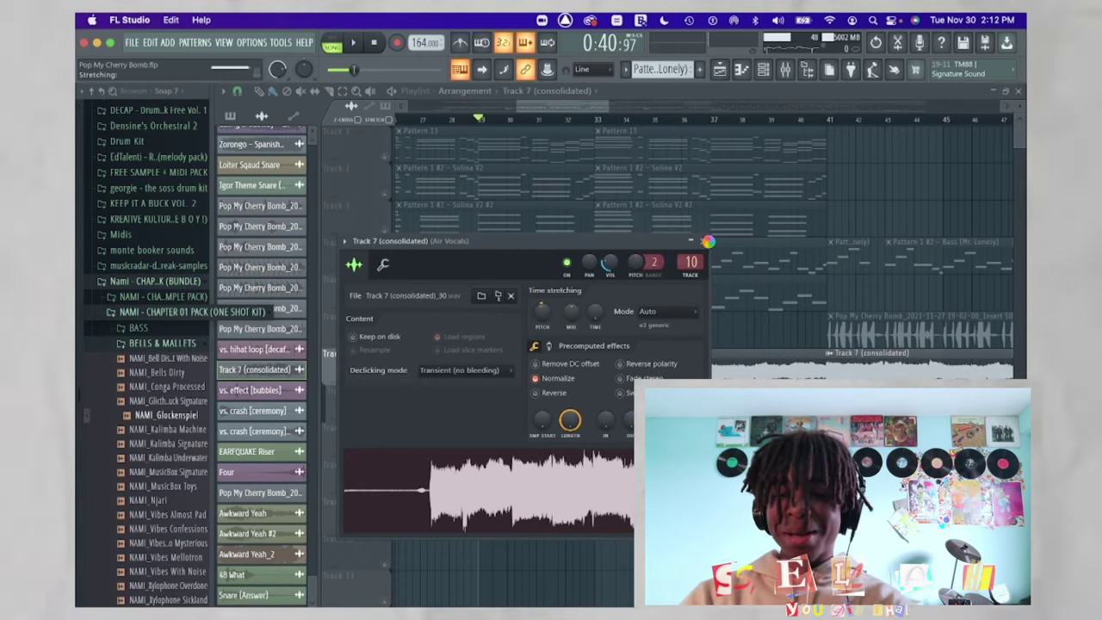
Show the Air Vocals effect chain in the mixer, view The Glue compressor's settings and play the vocals
click(794, 70)
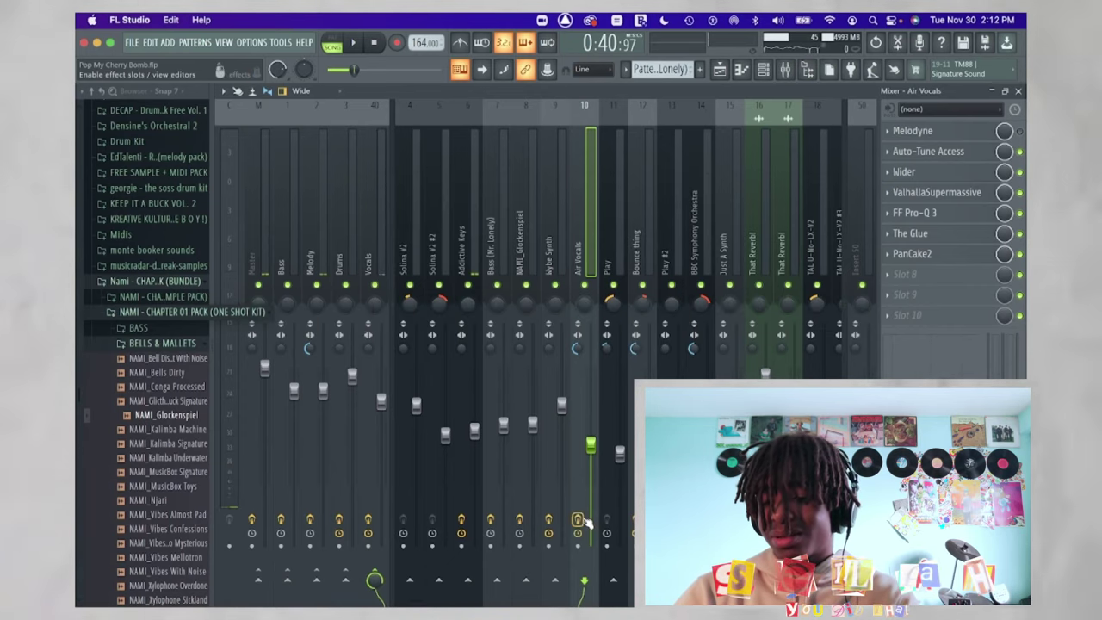
click(1019, 131)
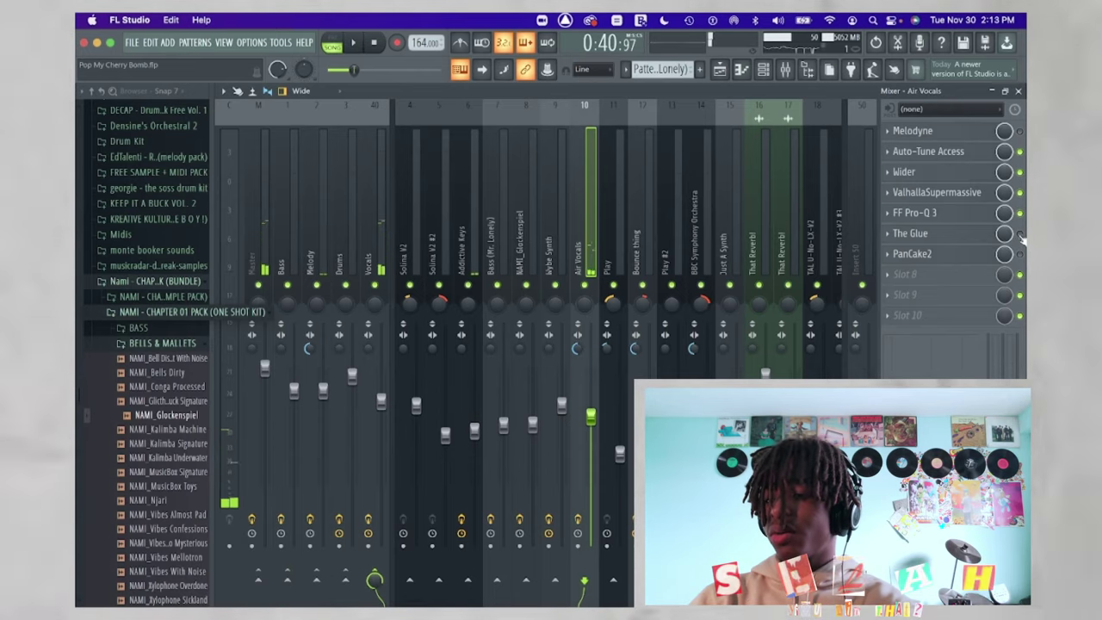
click(927, 234)
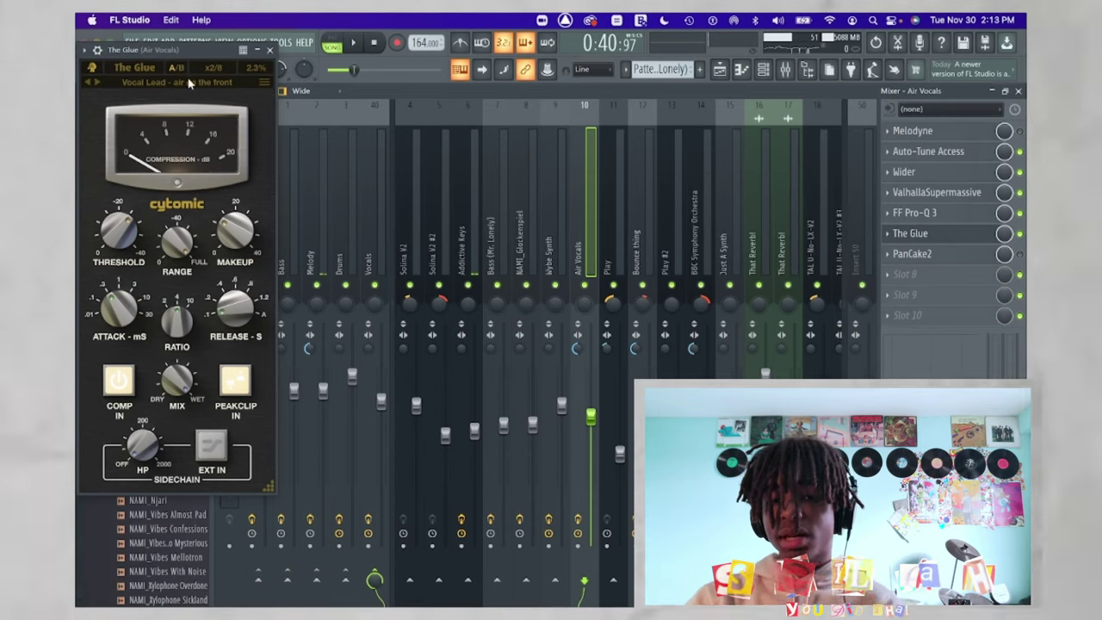
key(space)
key(Escape)
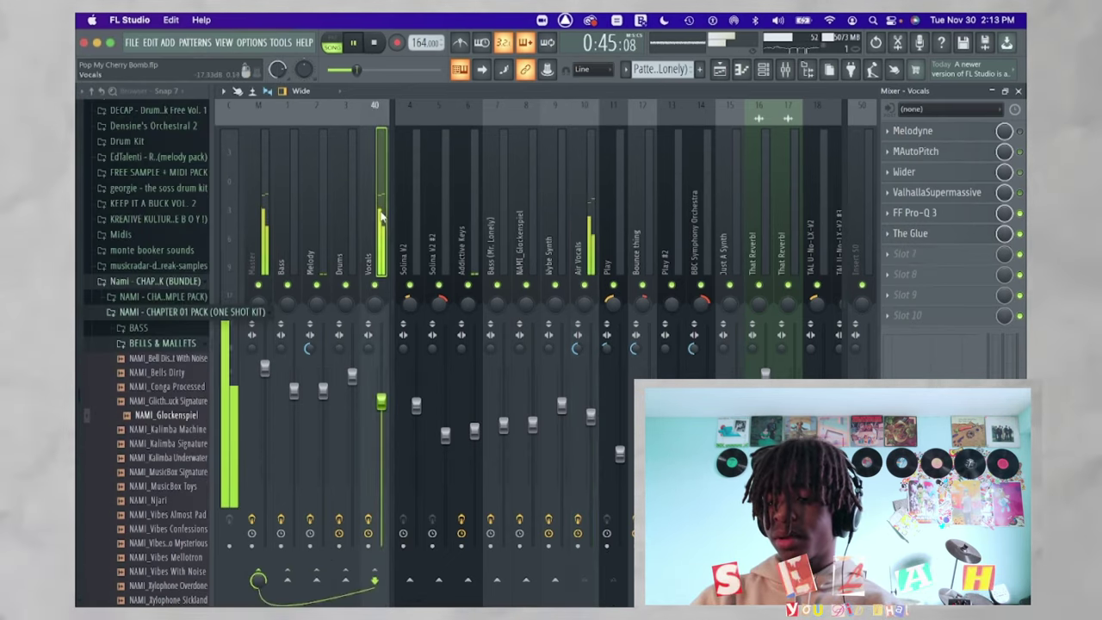
Open Track 9's Pattern 21 in the piano roll to show its chord notes, and return to the playlist
key(F5)
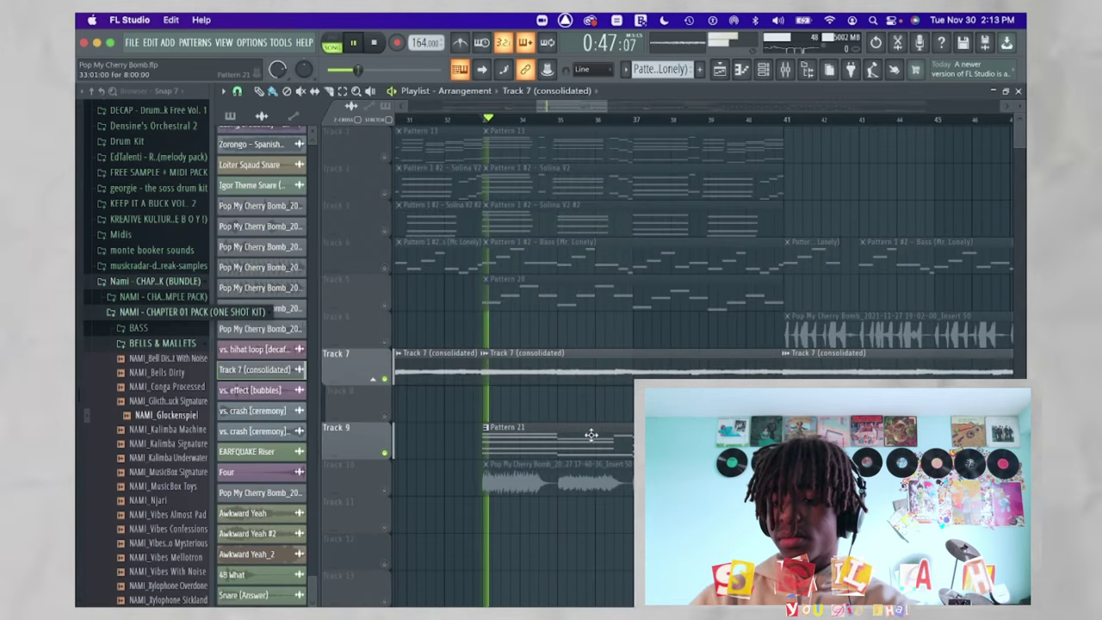
scroll(620, 384, down, 2)
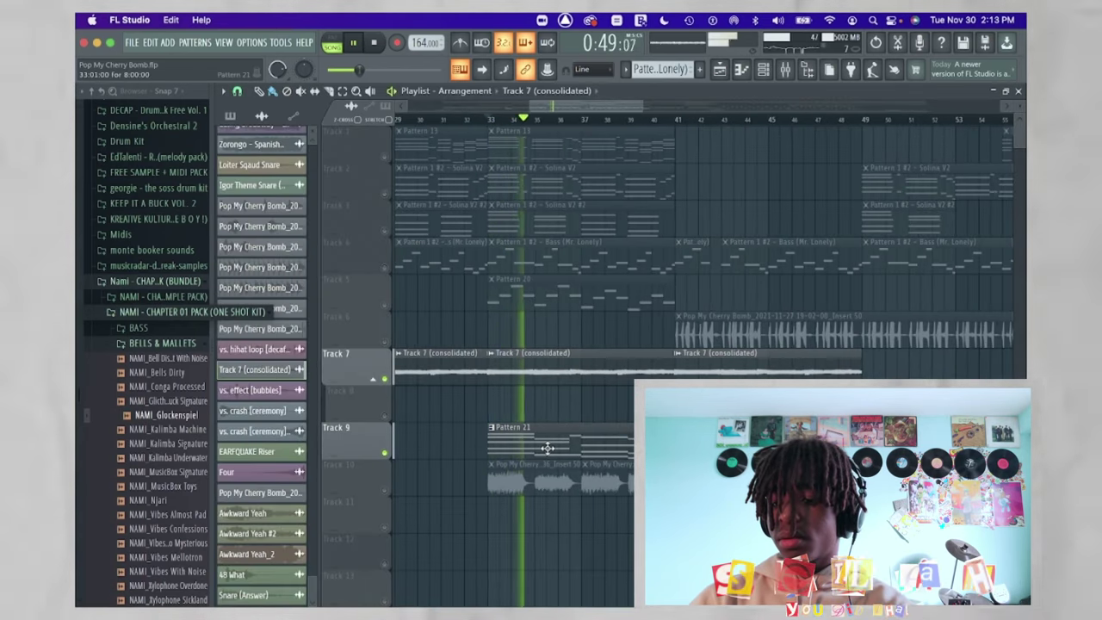
double_click(547, 448)
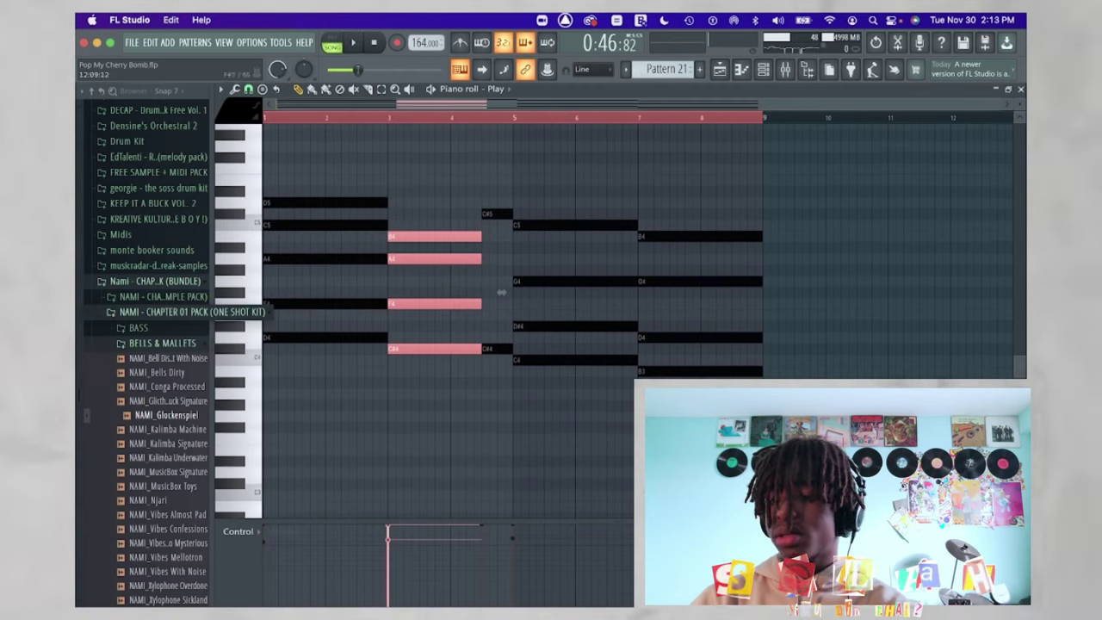
key(F6)
click(738, 166)
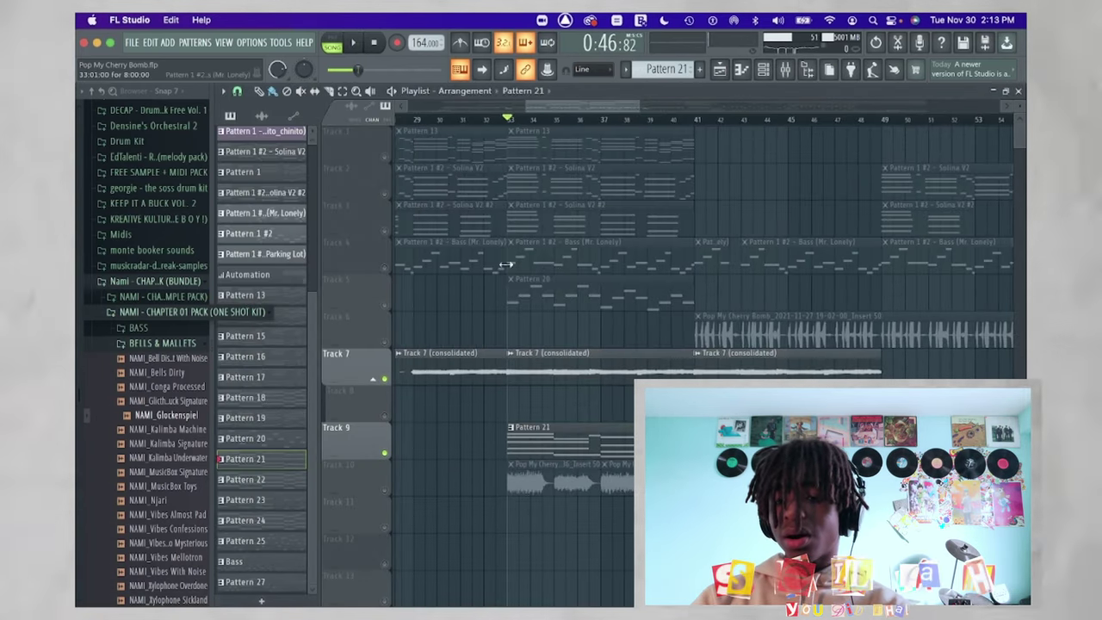
Unmute Tracks 1 to 6 and Track 10 alongside Tracks 7 and 9, and play from bar 33
click(385, 268)
drag(386, 237, 387, 193)
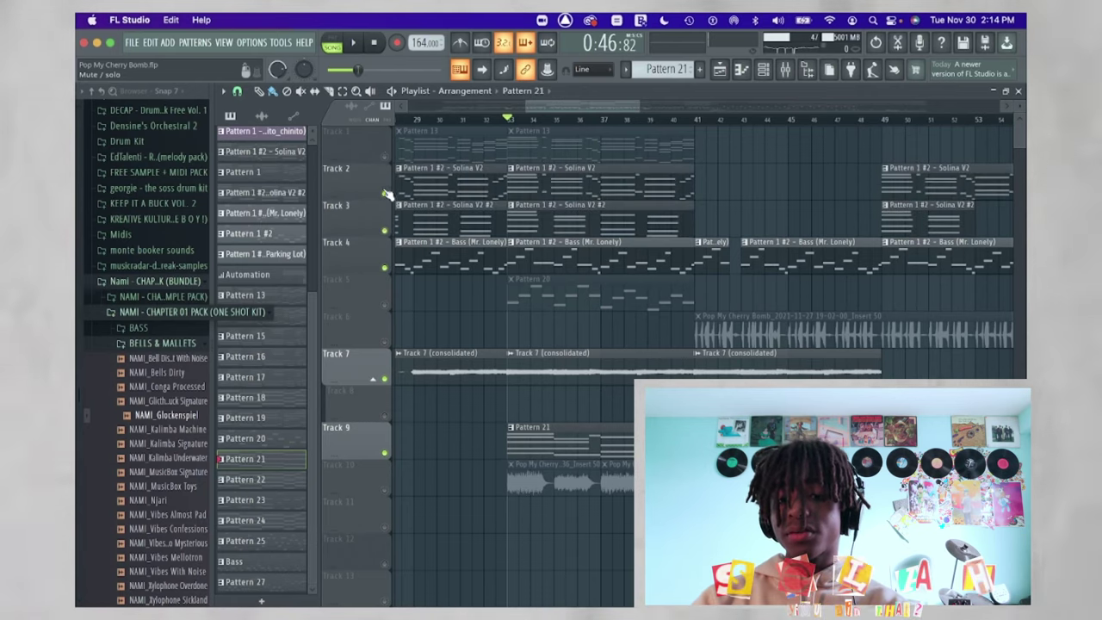
click(384, 153)
key(space)
scroll(496, 473, down, 1)
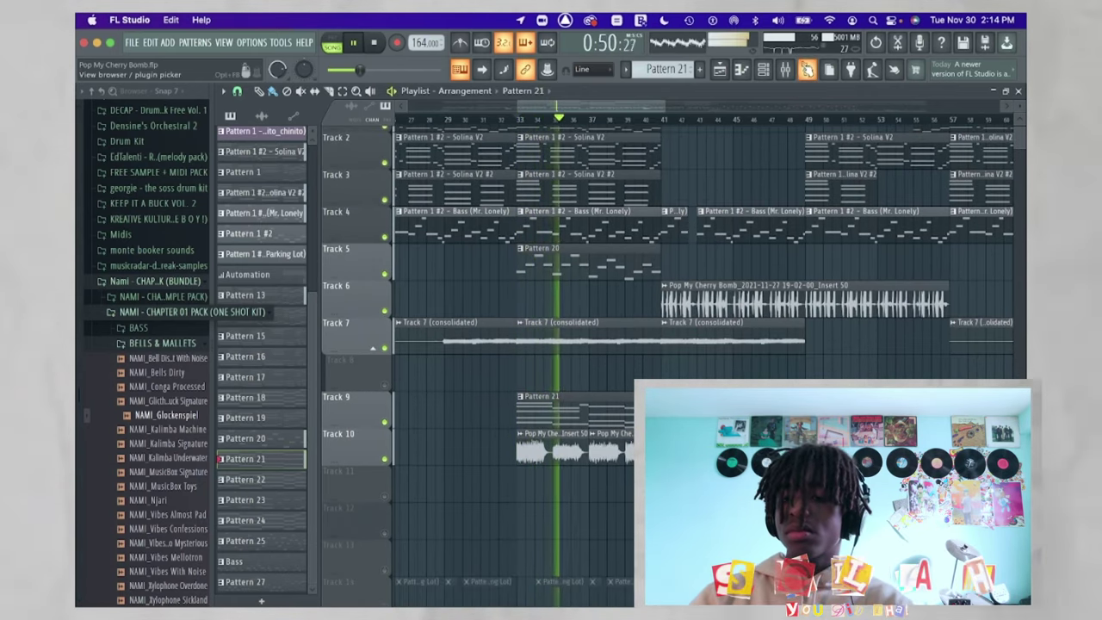
Set the Air Vocals mixer volume to 81% and raise the Play track's volume while the section plays
click(786, 72)
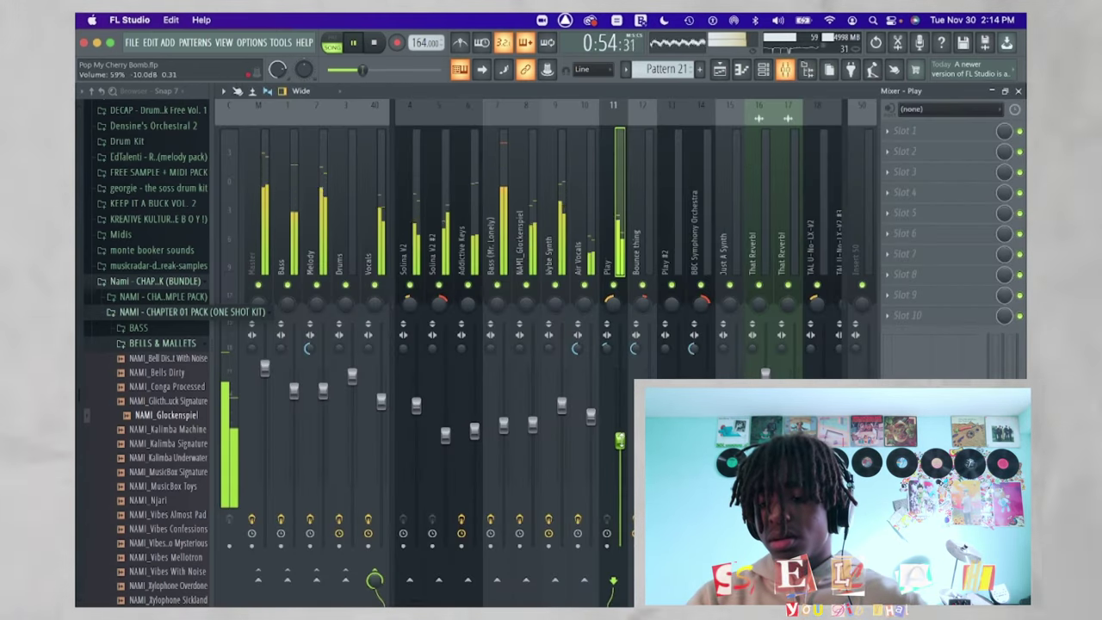
drag(590, 413, 590, 406)
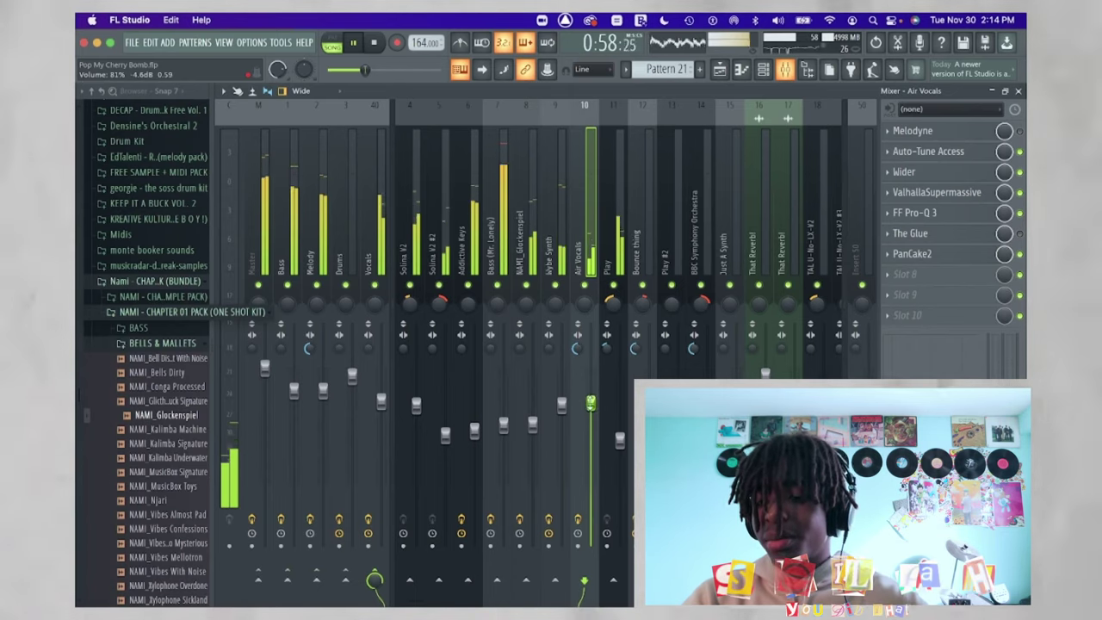
drag(619, 439, 619, 418)
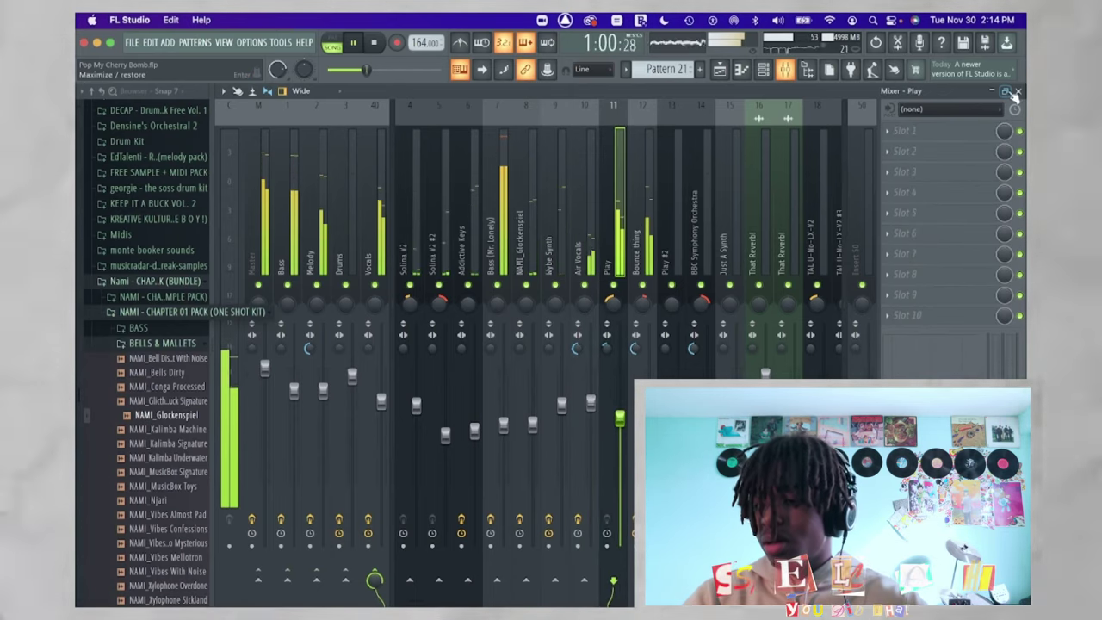
click(1016, 91)
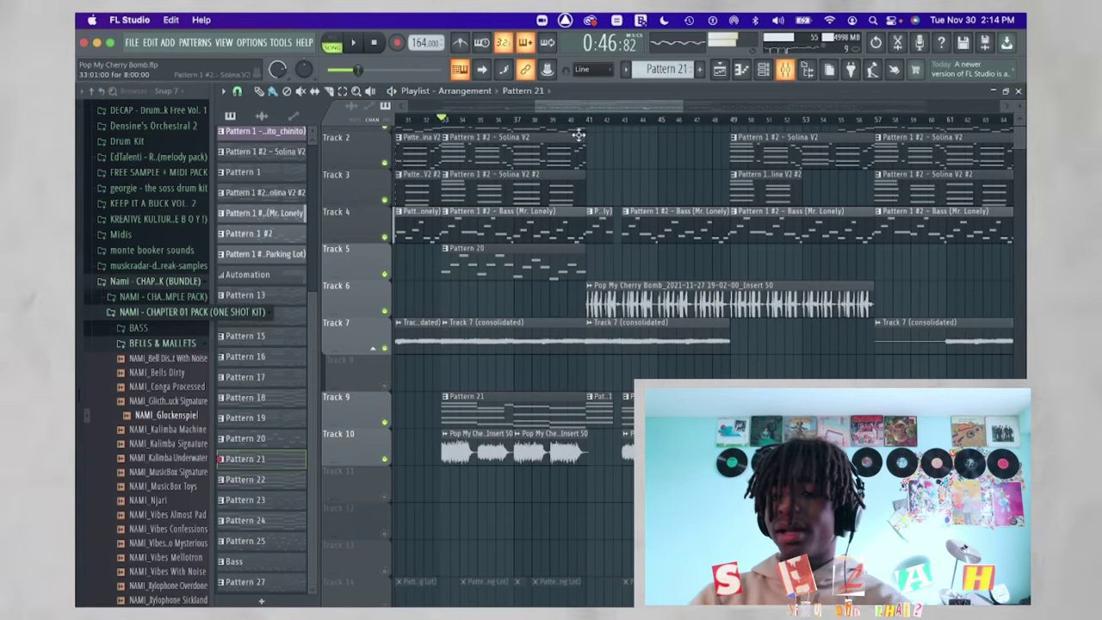
Solo Track 6 and play its Insert 50 audio clip from bar 41
scroll(637, 209, up, 1)
scroll(590, 393, down, 3)
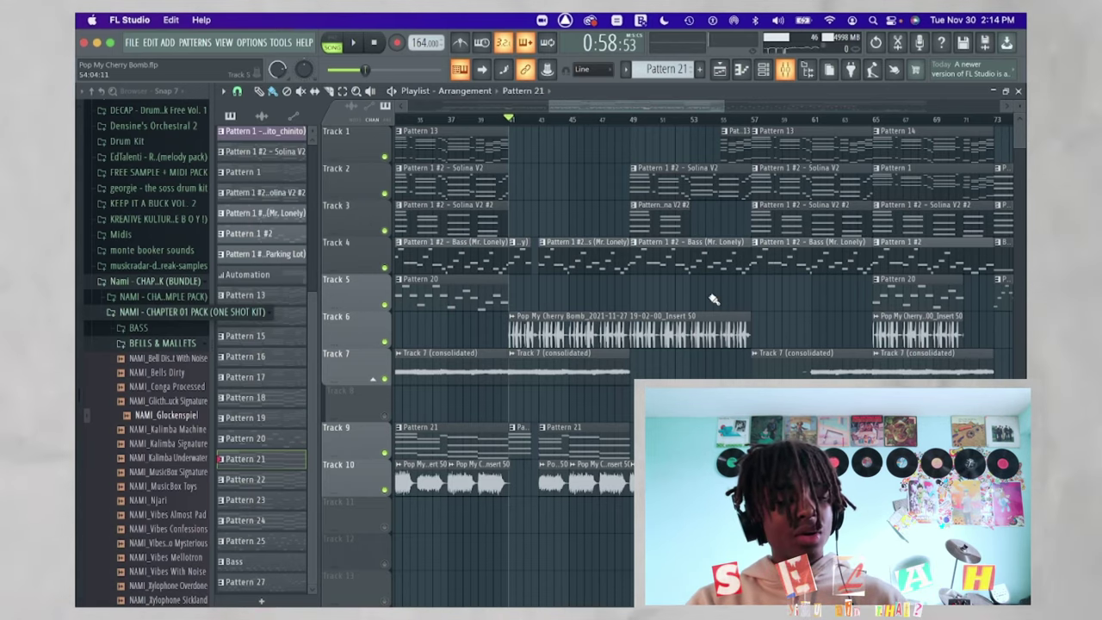
right_click(385, 342)
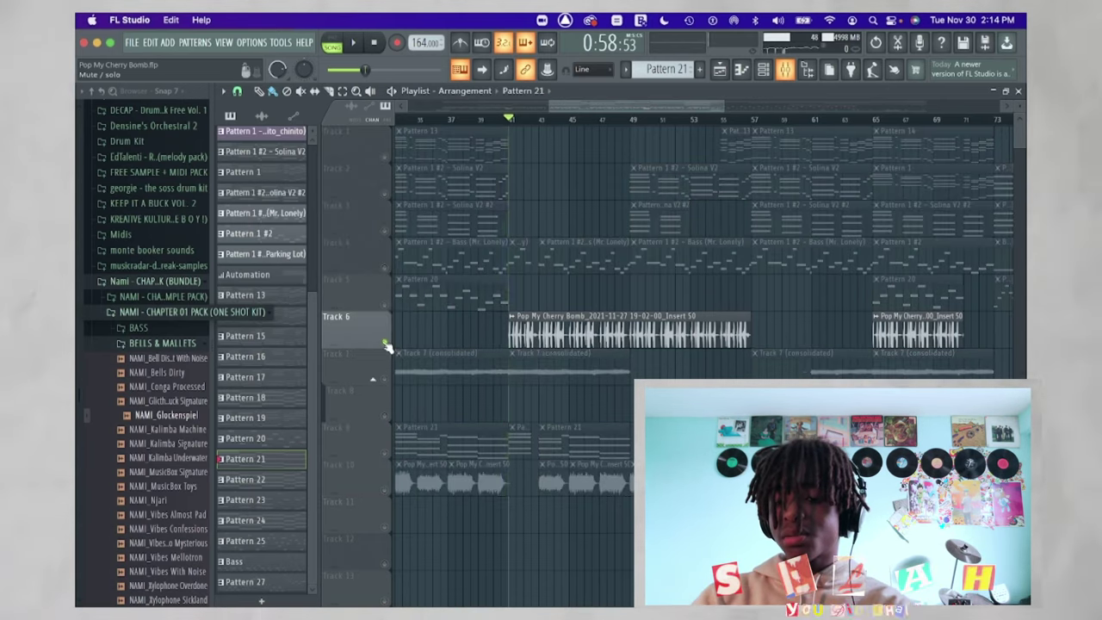
key(space)
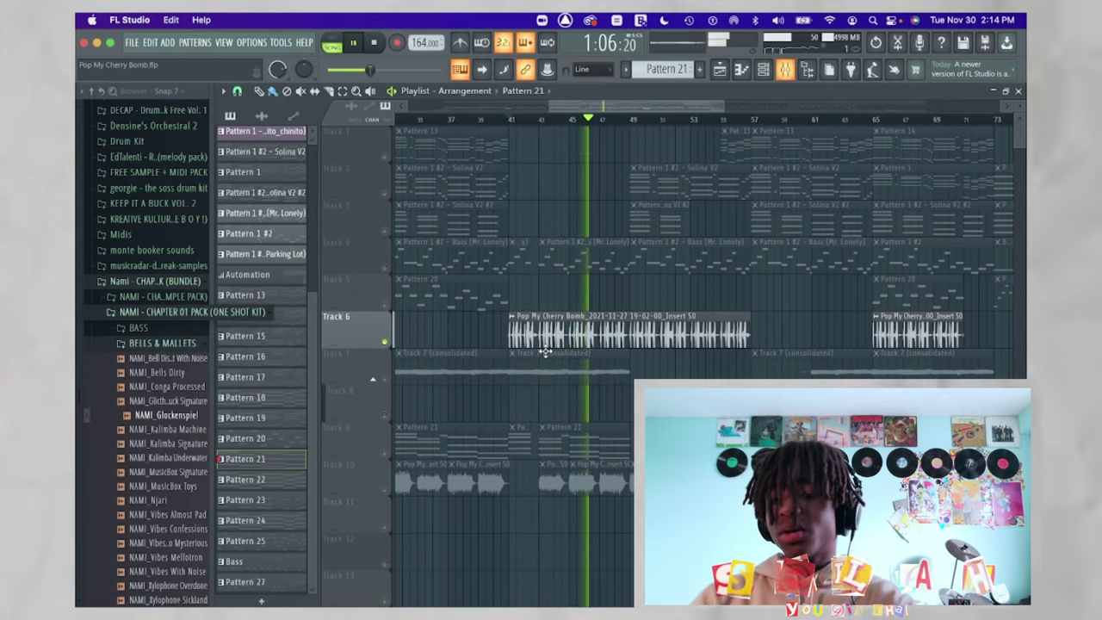
Show the Bounce thing track's effect chain in the mixer and switch Chorus JUN-6 and ValhallaSupermassive back on
click(785, 71)
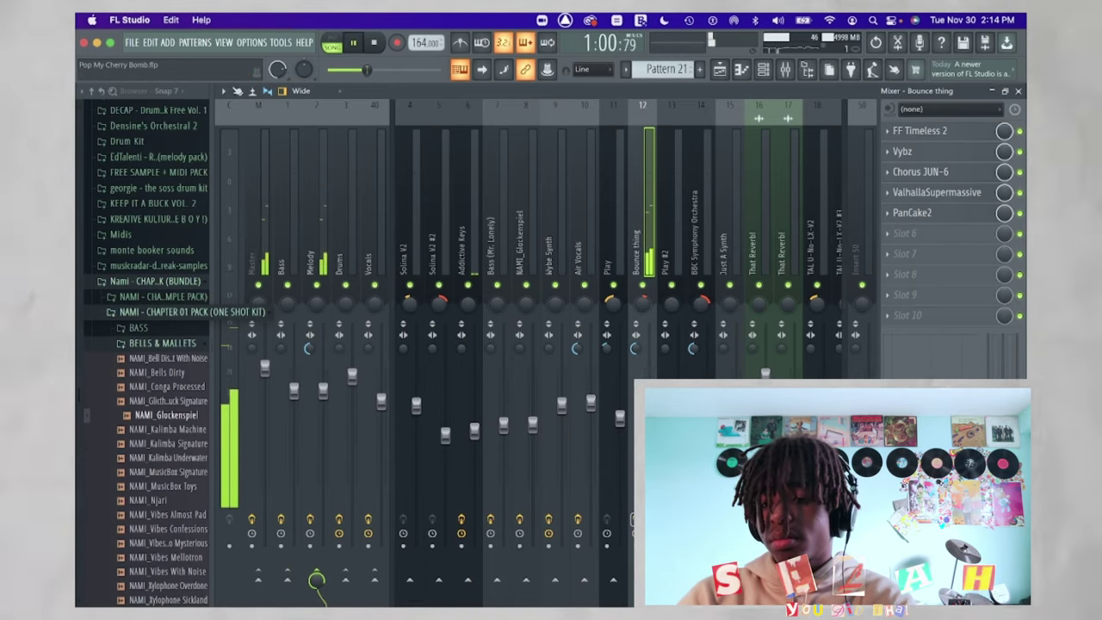
key(space)
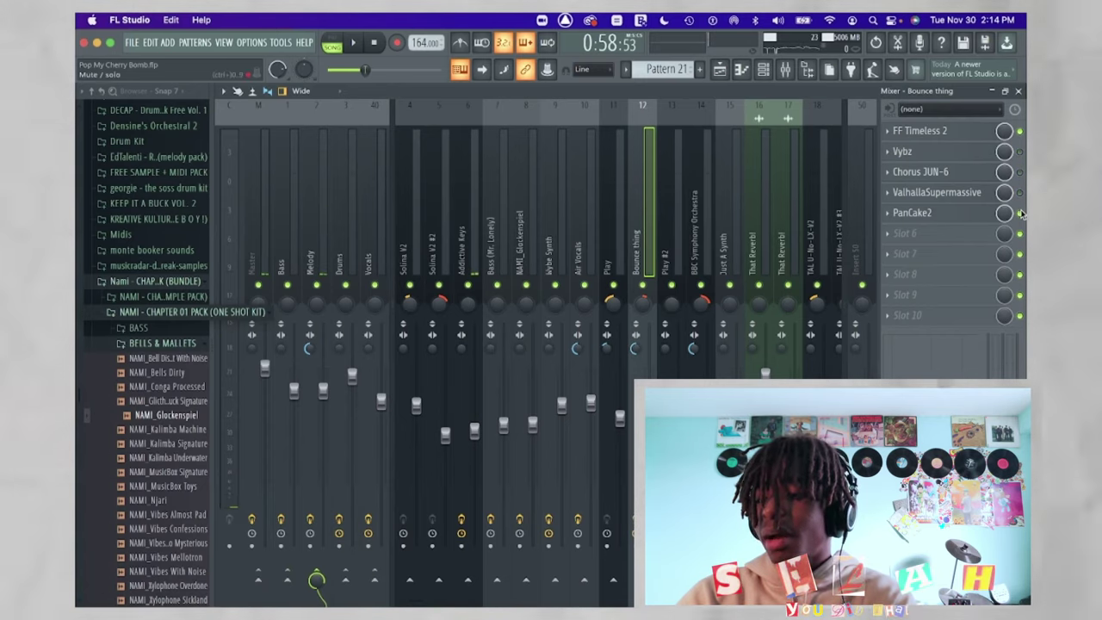
click(1019, 171)
click(1019, 191)
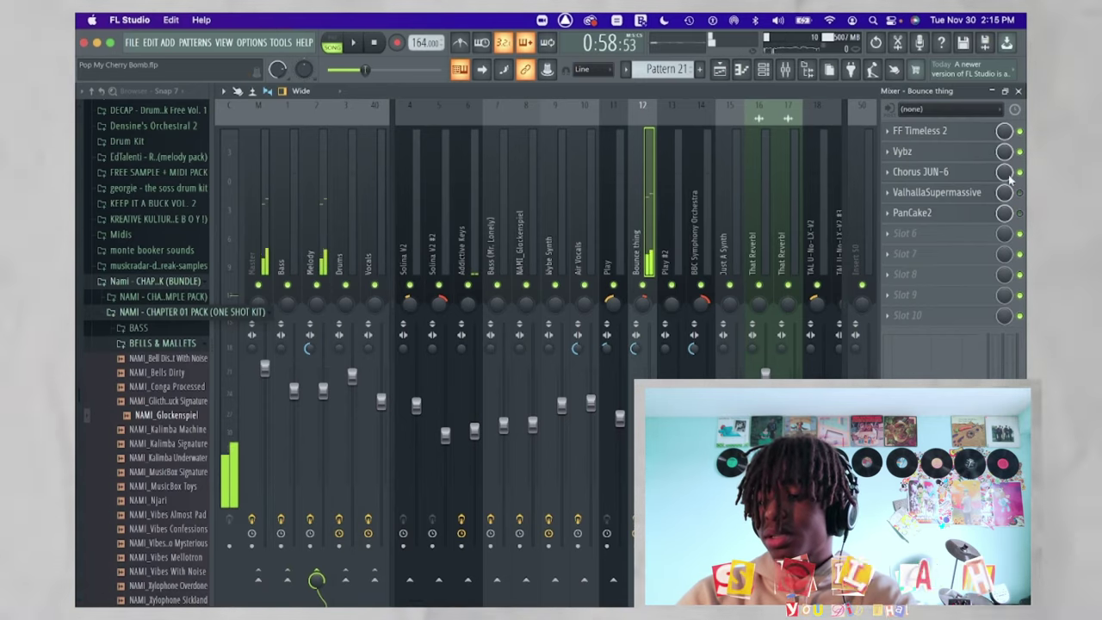
View ValhallaSupermassive's settings on the Bounce thing track while the part plays, and return to the lower playlist tracks
click(941, 195)
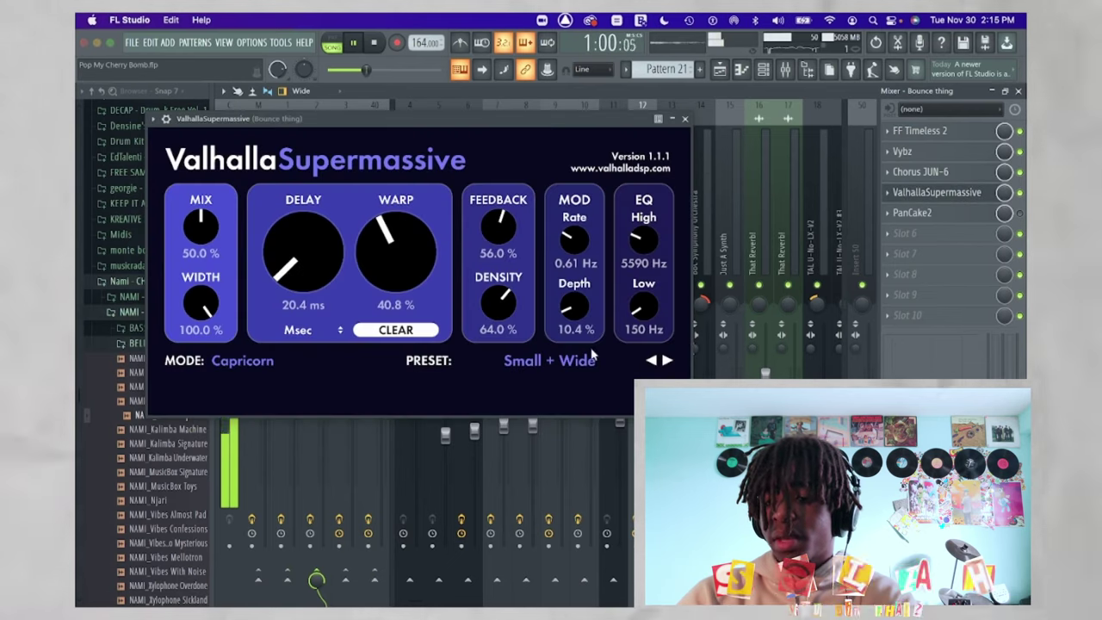
click(686, 119)
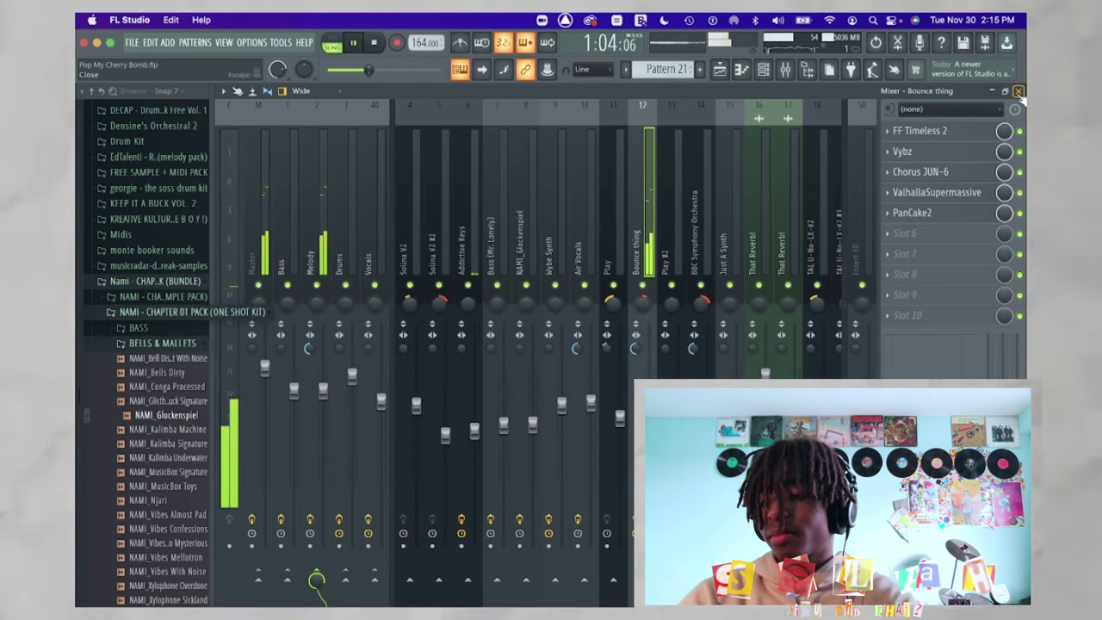
key(F5)
scroll(616, 199, left, 5)
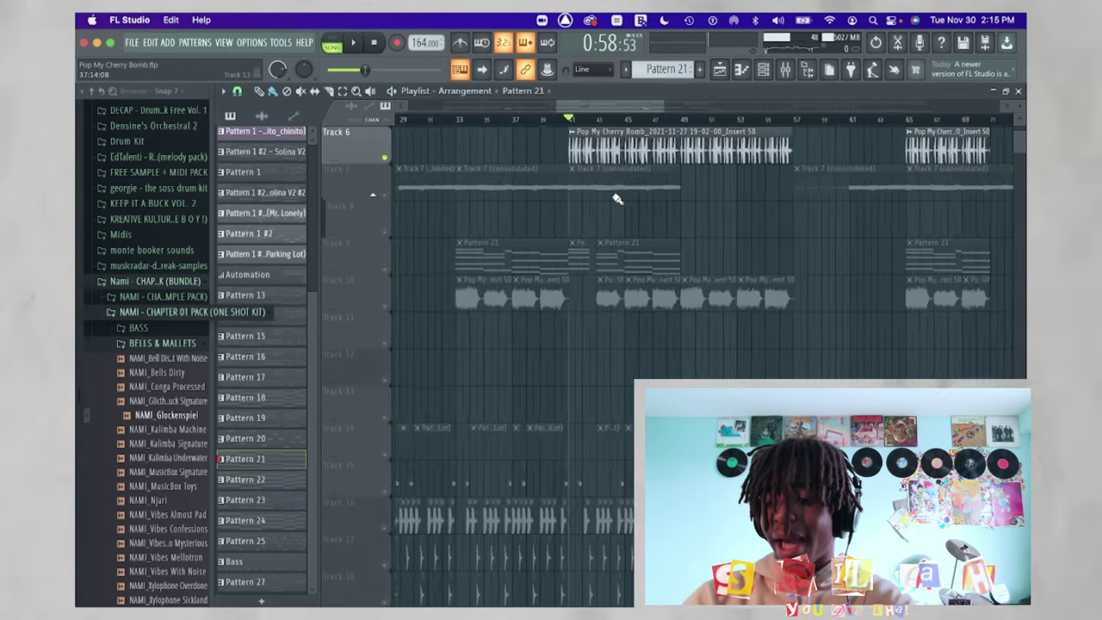
Open the Closed Hat (Parking Lot) pattern on Track 14 and examine the spacing of its hat notes
scroll(616, 199, down, 5)
scroll(616, 199, up, 9)
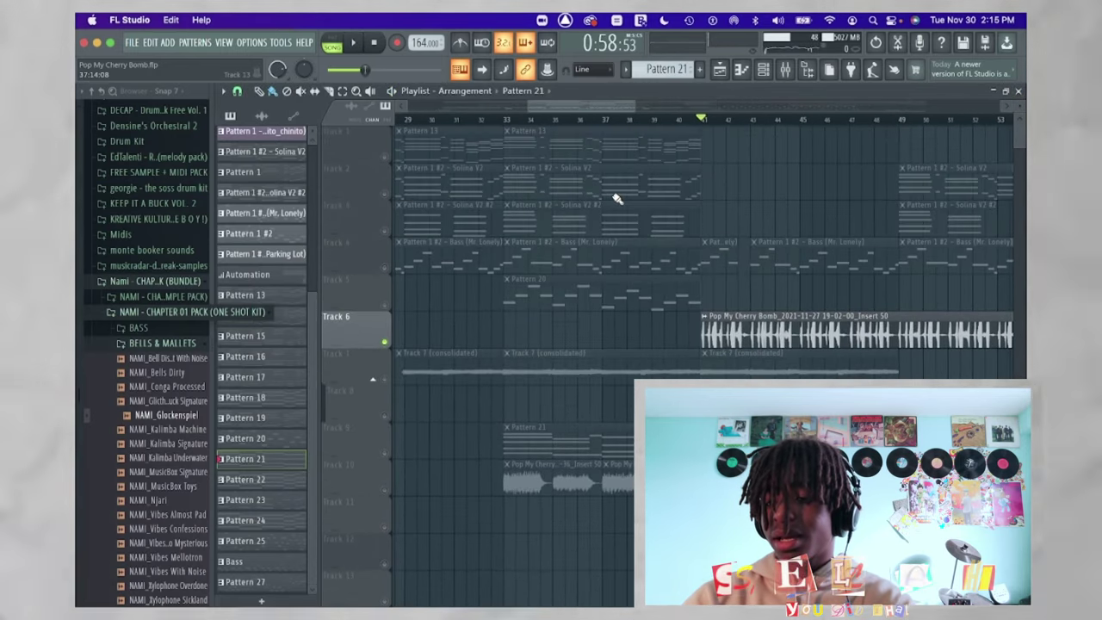
scroll(616, 199, left, 3)
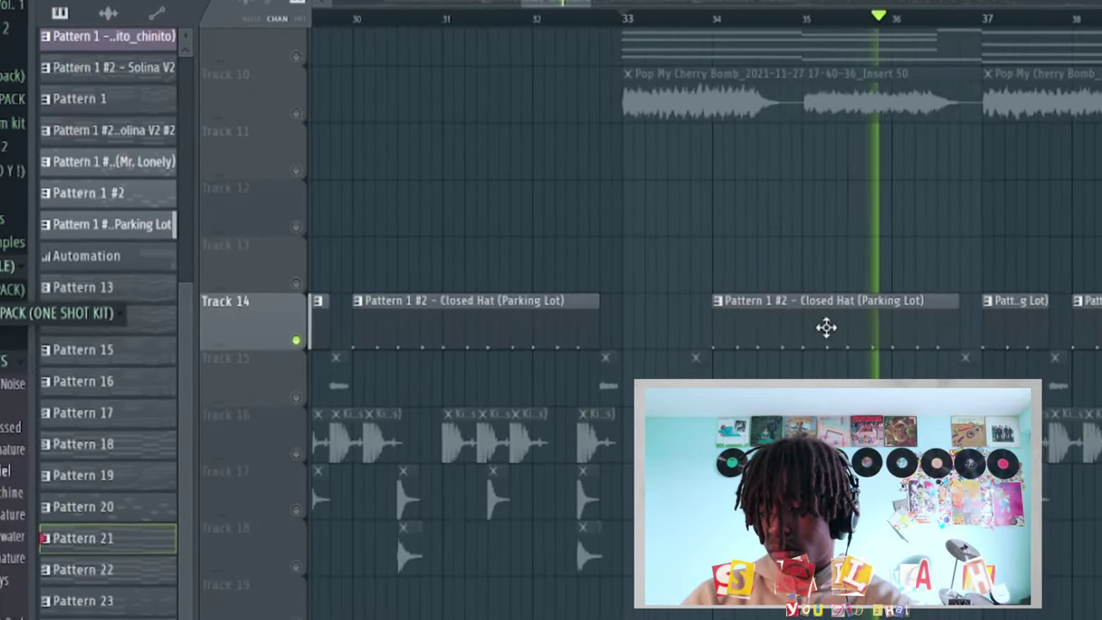
double_click(800, 325)
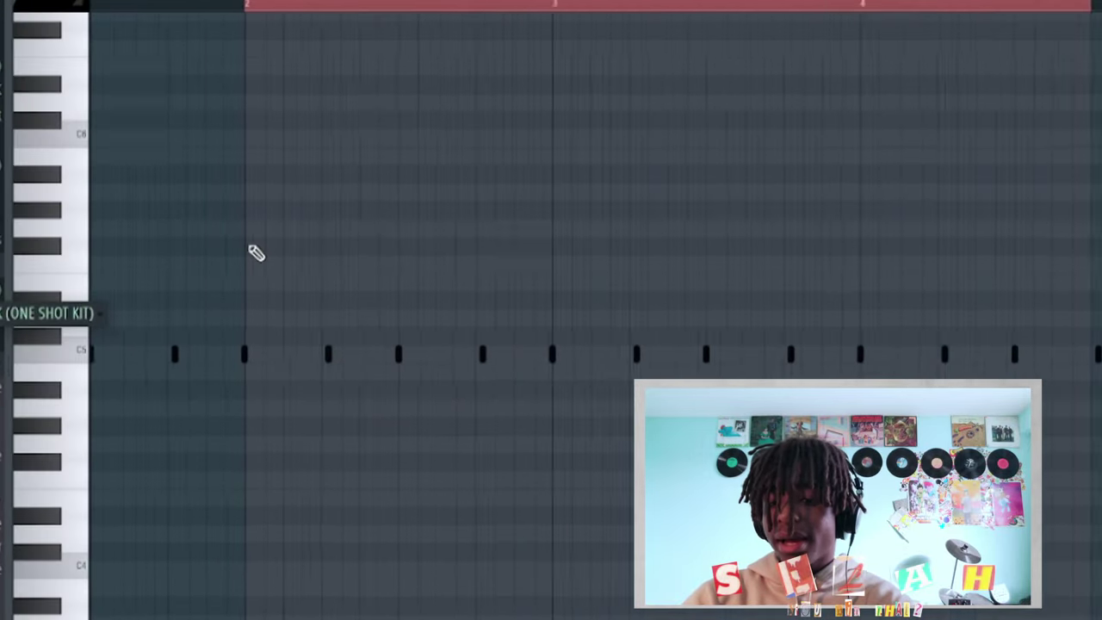
scroll(330, 284, up, 2)
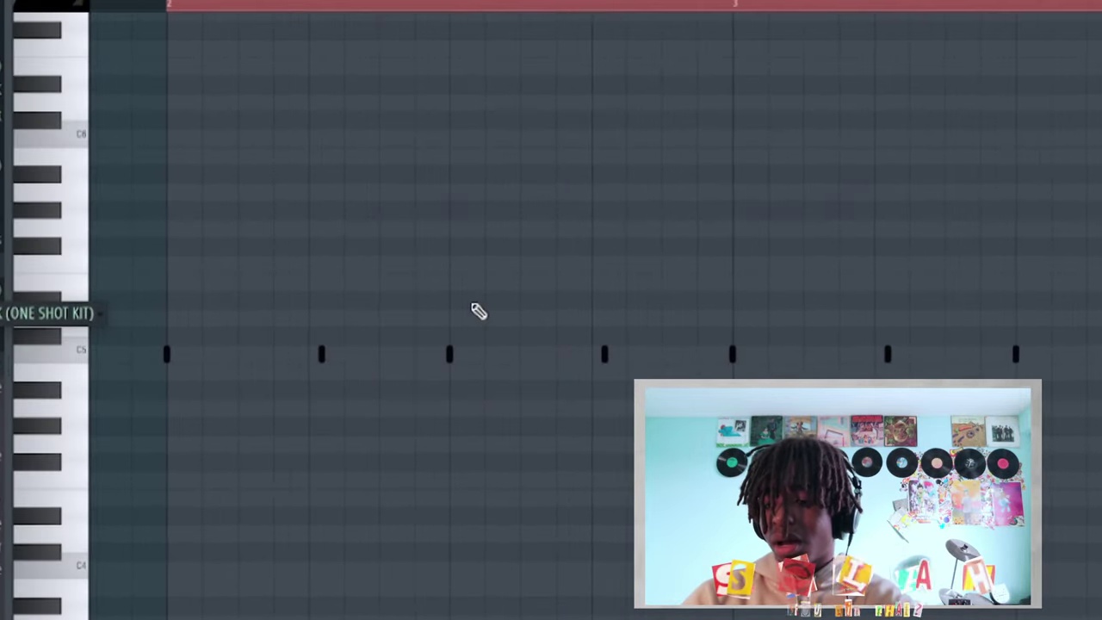
scroll(547, 341, up, 2)
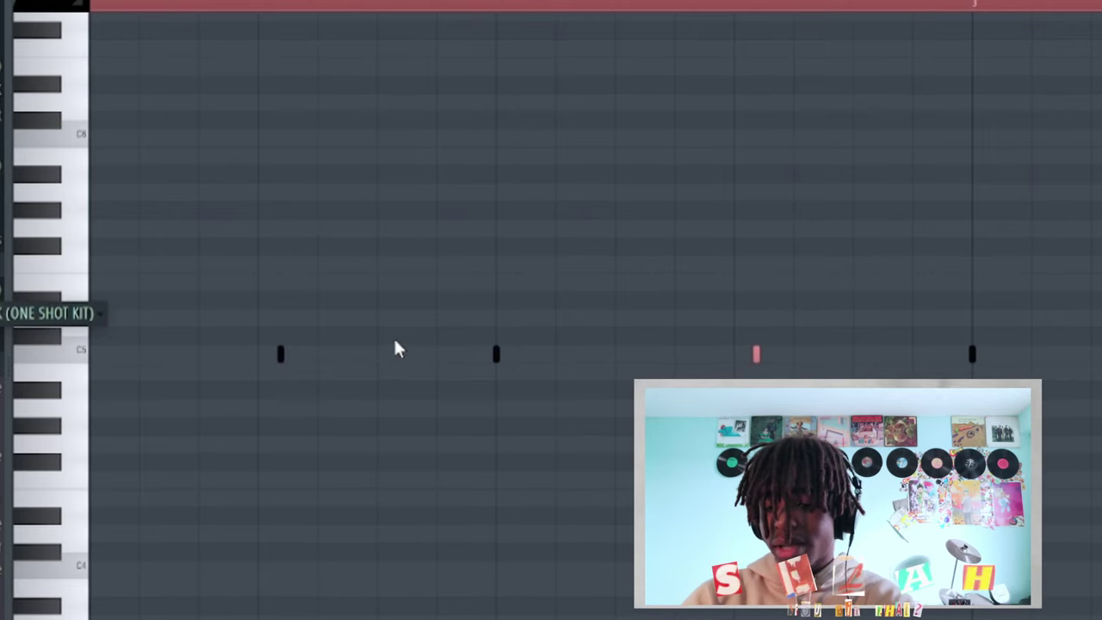
drag(391, 328, 197, 404)
scroll(806, 369, down, 6)
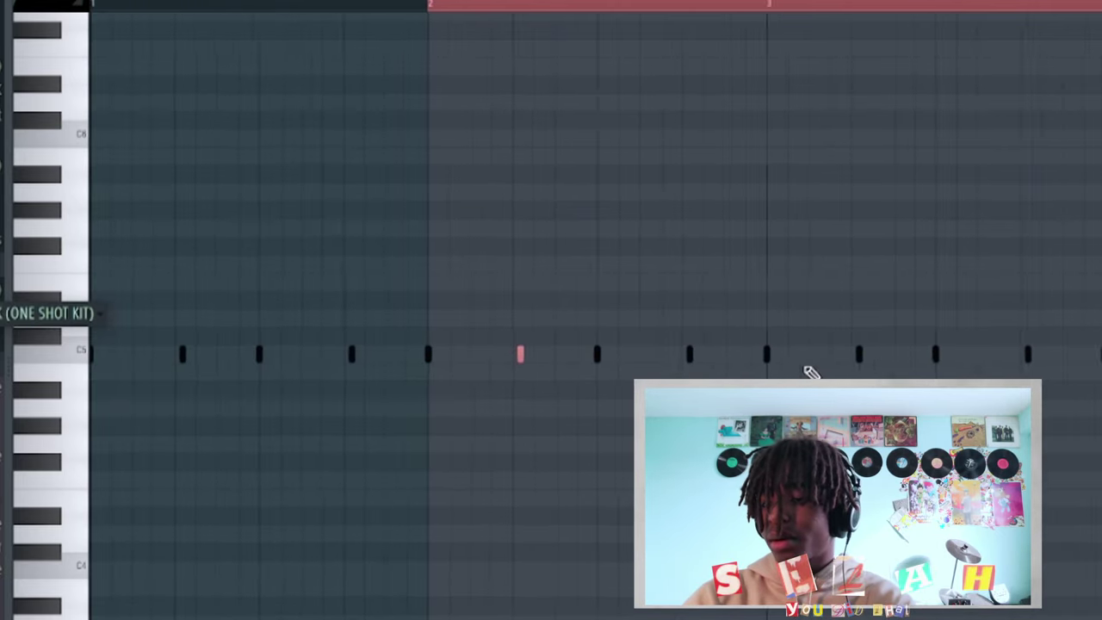
Select all the closed hat notes, show the randomizer's level settings while the pattern plays, and return to the playlist
key(ctrl+a)
key(space)
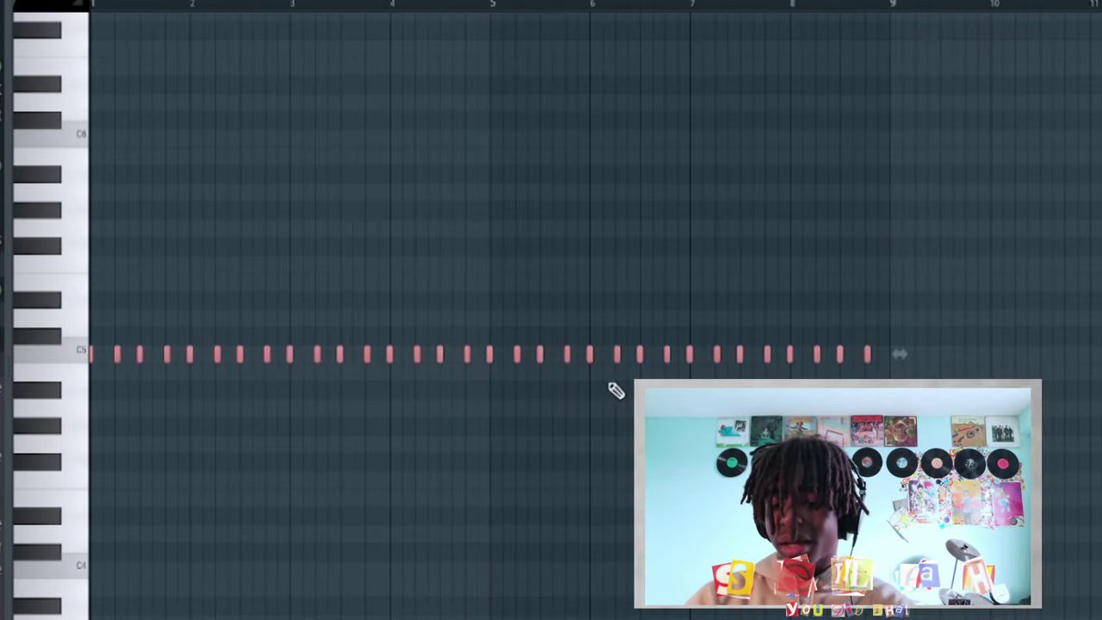
key(alt+r)
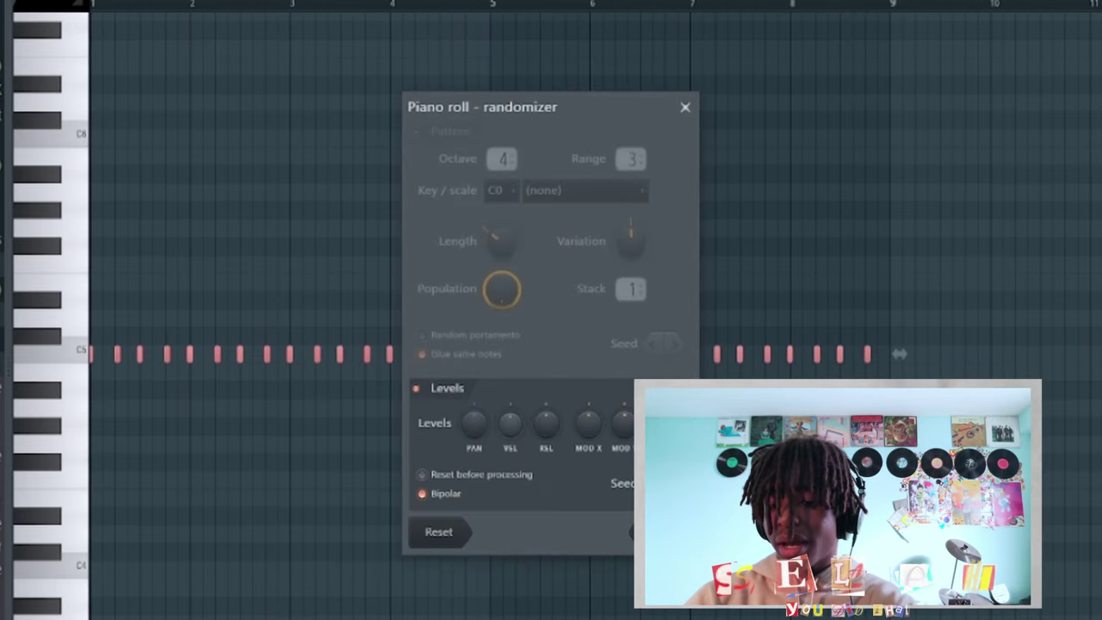
key(space)
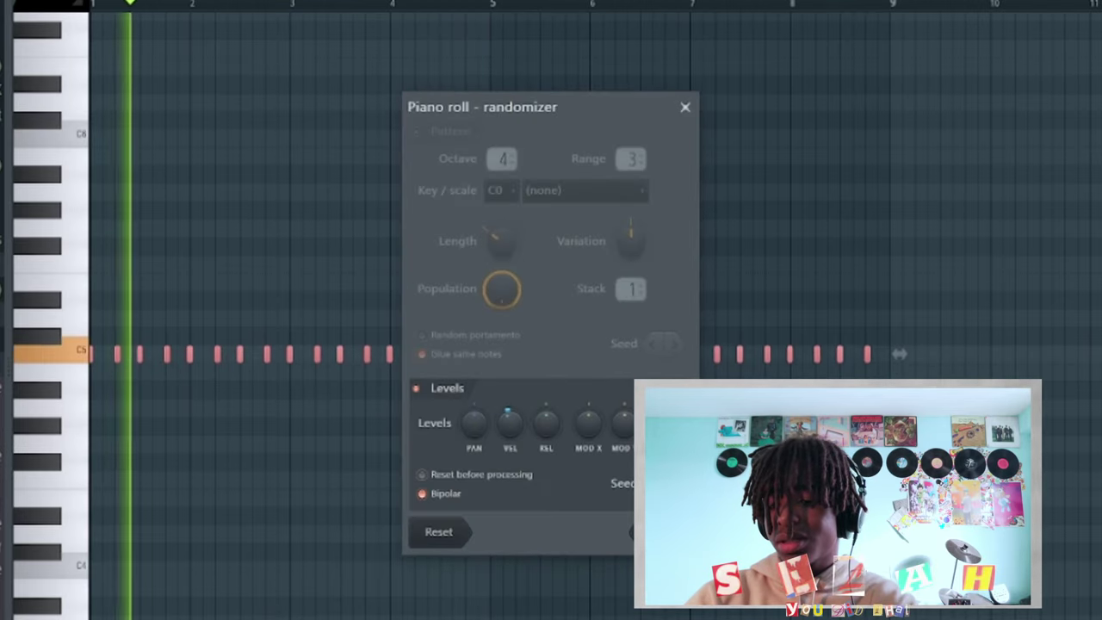
key(F5)
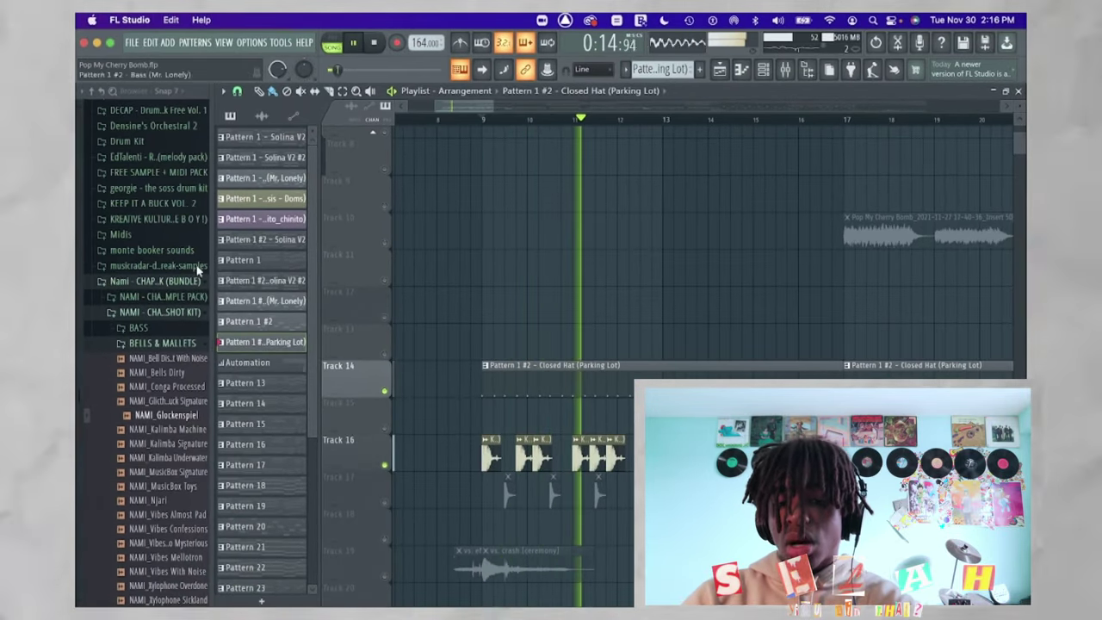
Collapse the Nami bundle folder in the browser, unmute Track 17 alongside Tracks 14 and 16, and play from bar 9
click(172, 282)
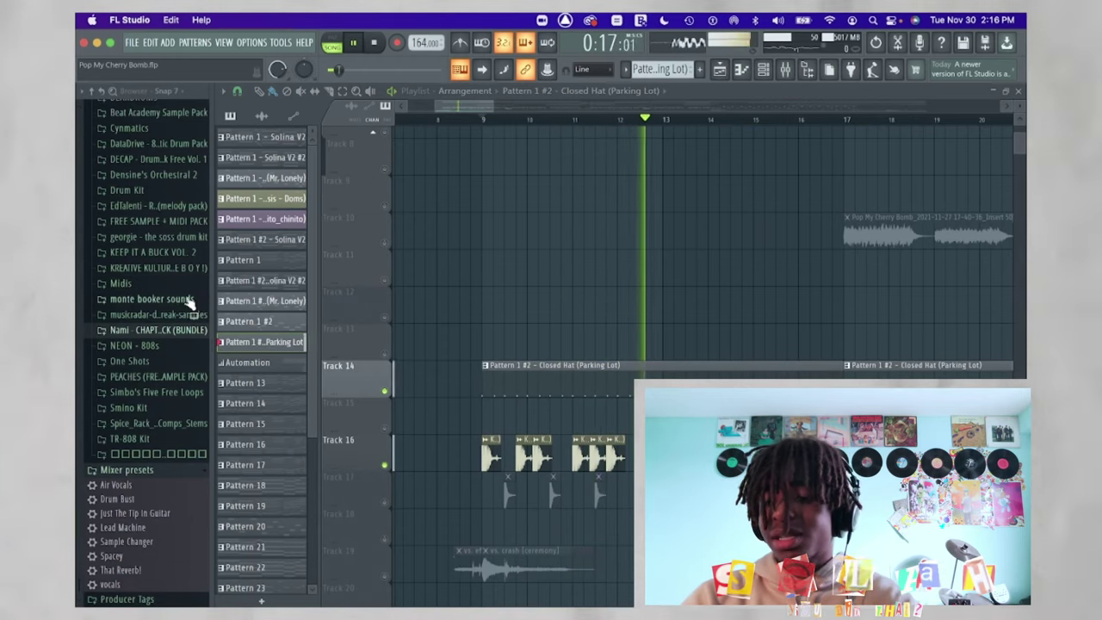
scroll(473, 496, down, 1)
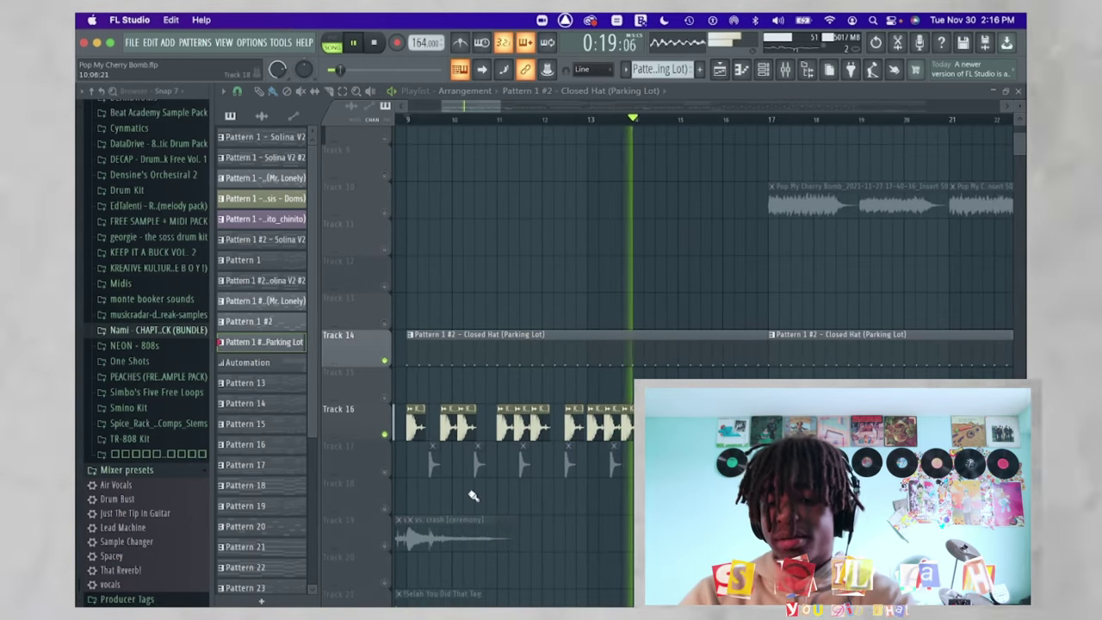
click(384, 471)
key(space)
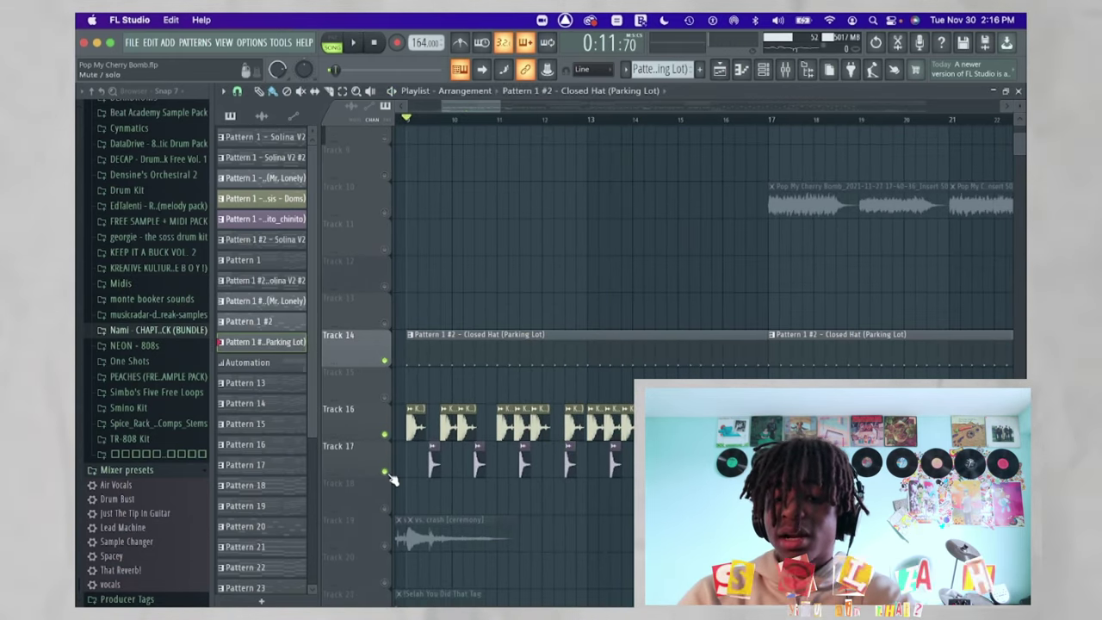
key(space)
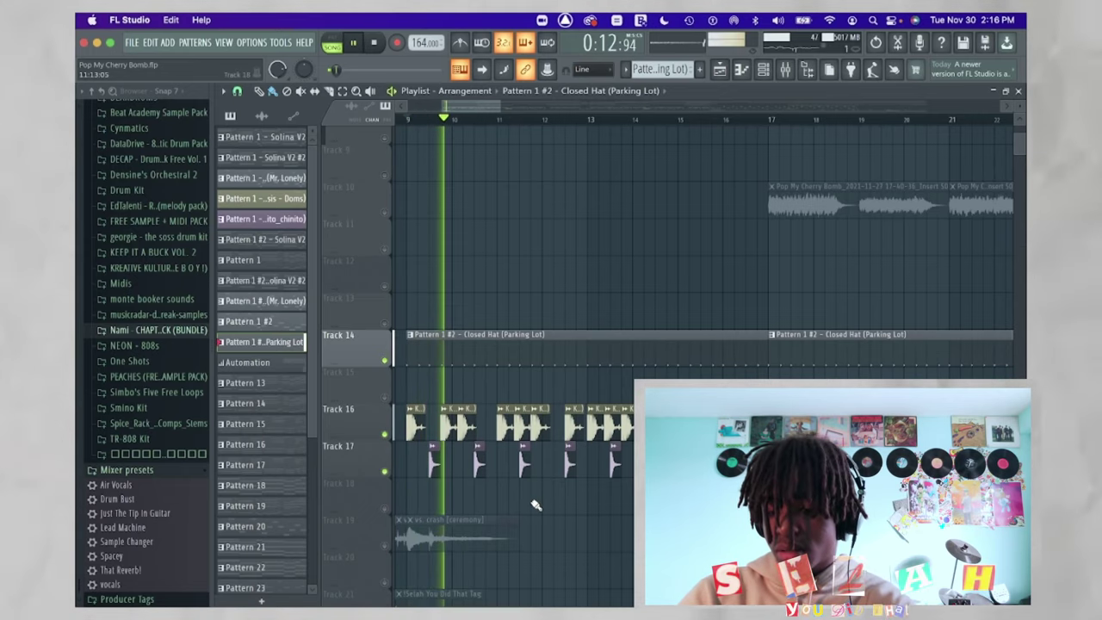
Play the hats, kicks and snares while viewing Track 17's kick pattern between bars 23 and 25
scroll(560, 472, up, 4)
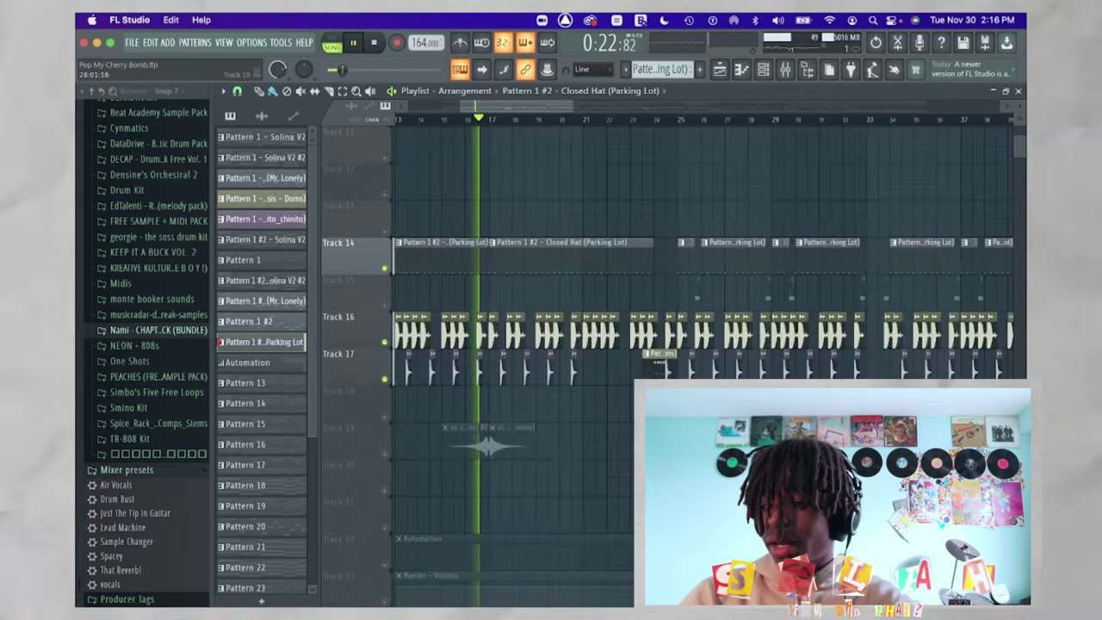
scroll(609, 370, up, 2)
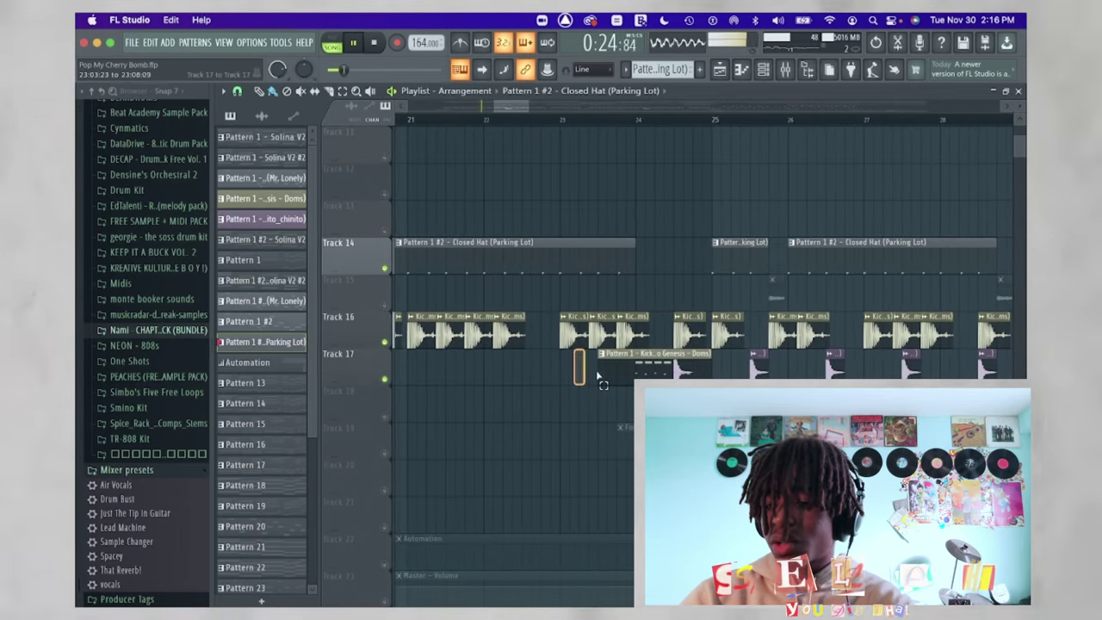
scroll(837, 259, up, 1)
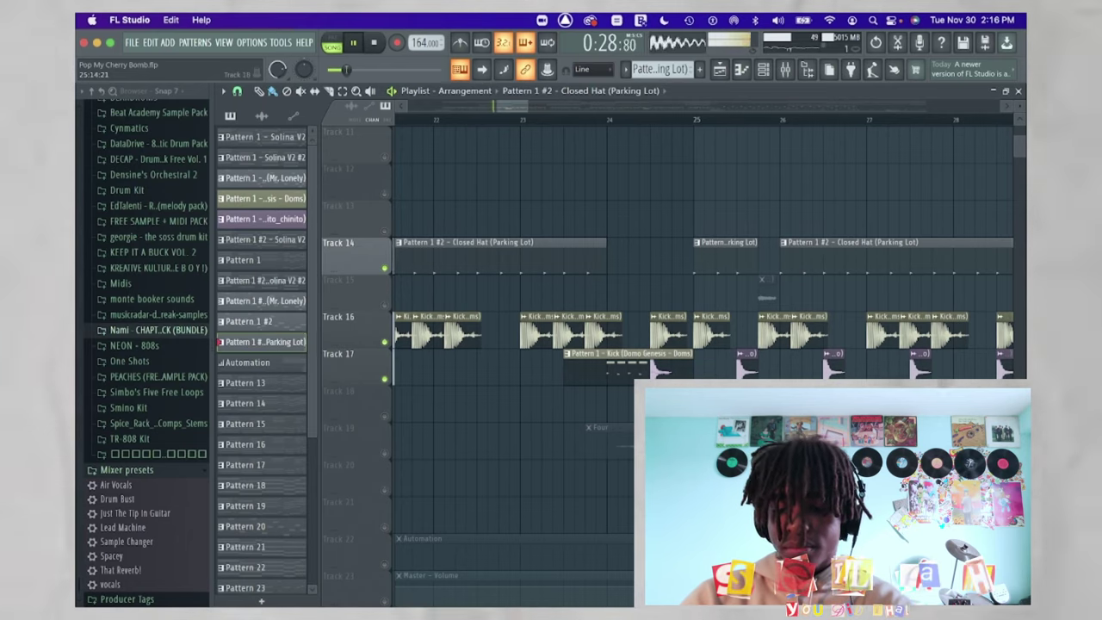
scroll(702, 258, down, 2)
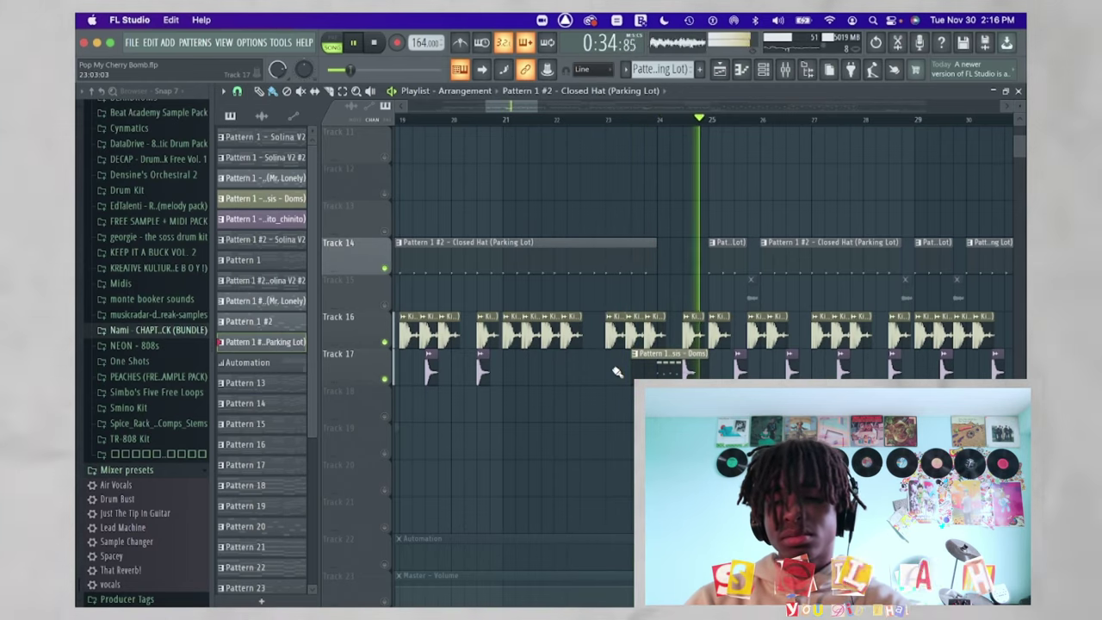
key(space)
Examine the Smuckers Snare notes and the Kick (Domo Genesis) notes used on Track 17 in the piano roll
double_click(654, 366)
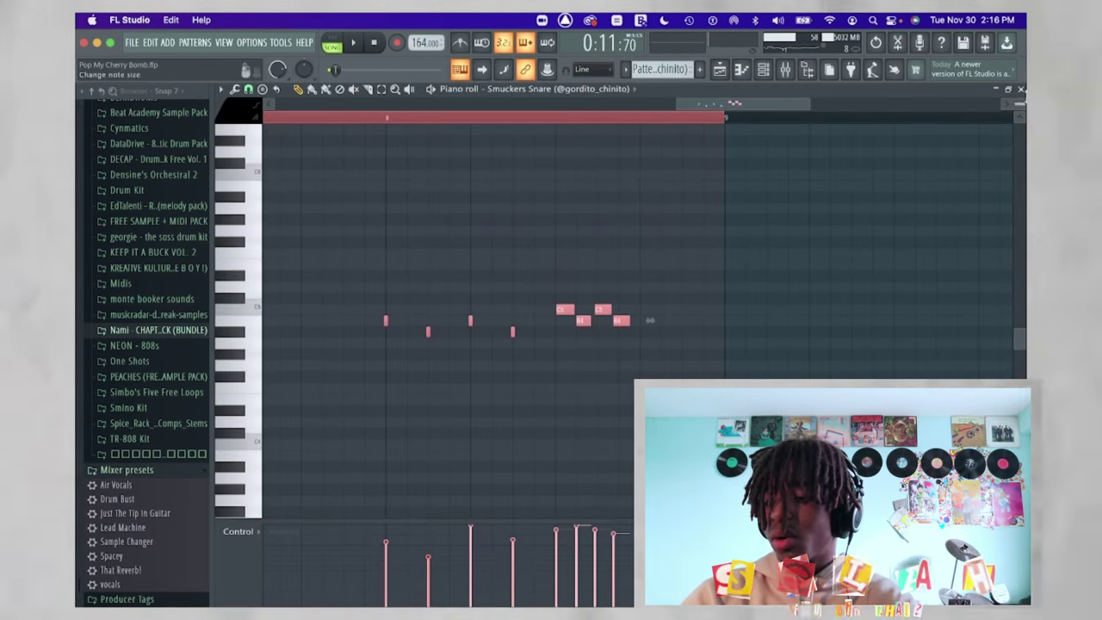
key(F5)
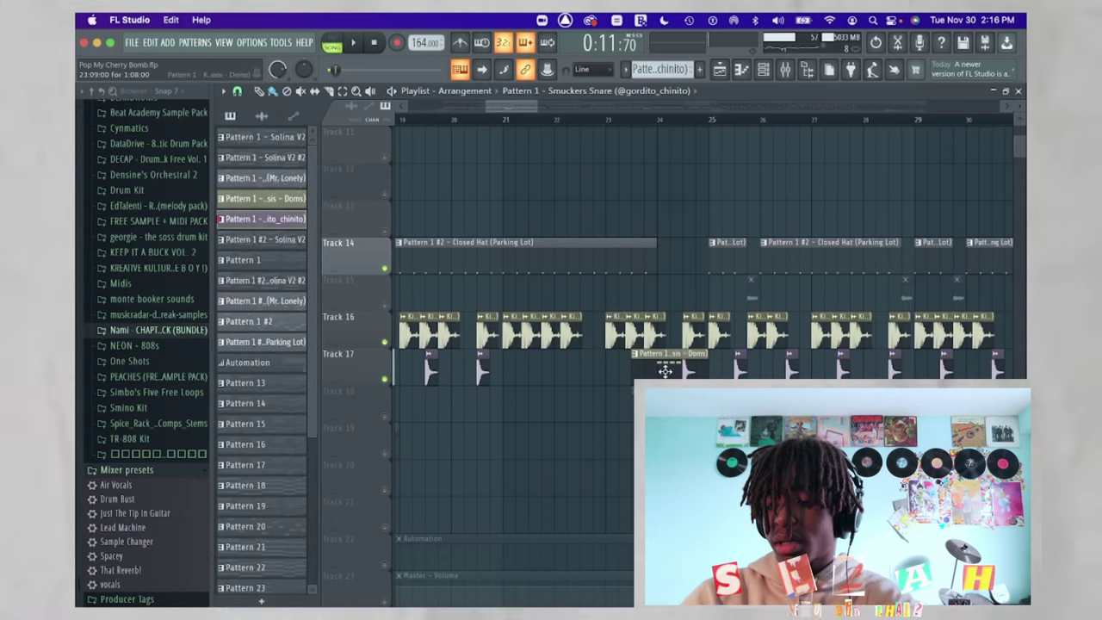
double_click(665, 370)
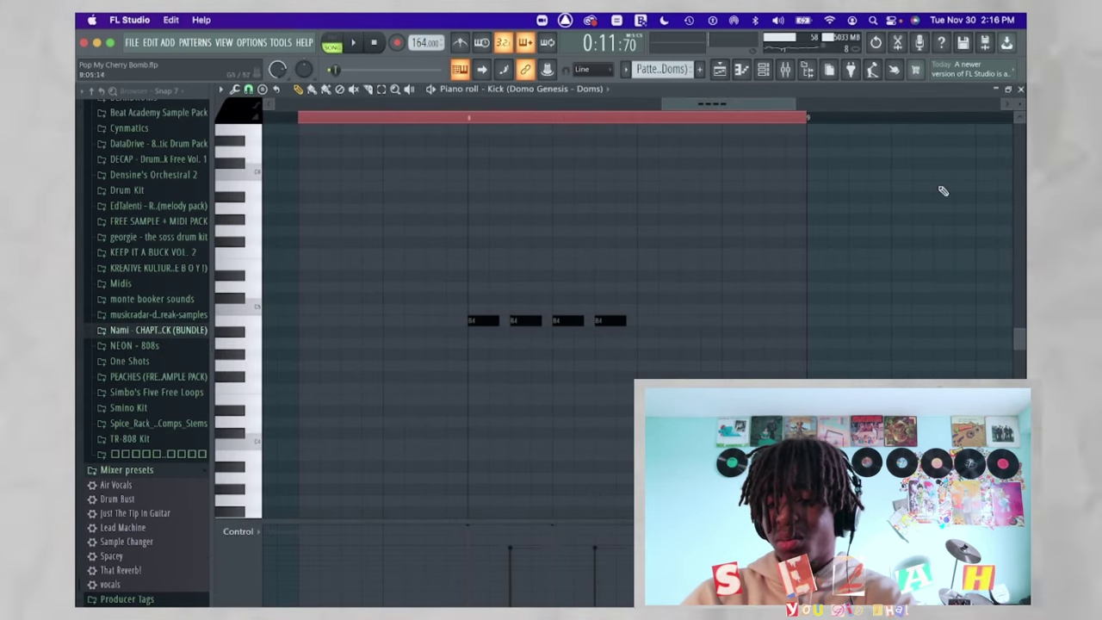
click(1018, 88)
Play Track 19's effects on their own around bar 9 and pick the vs. effect [bubbles] clip
scroll(654, 344, down, 3)
key(space)
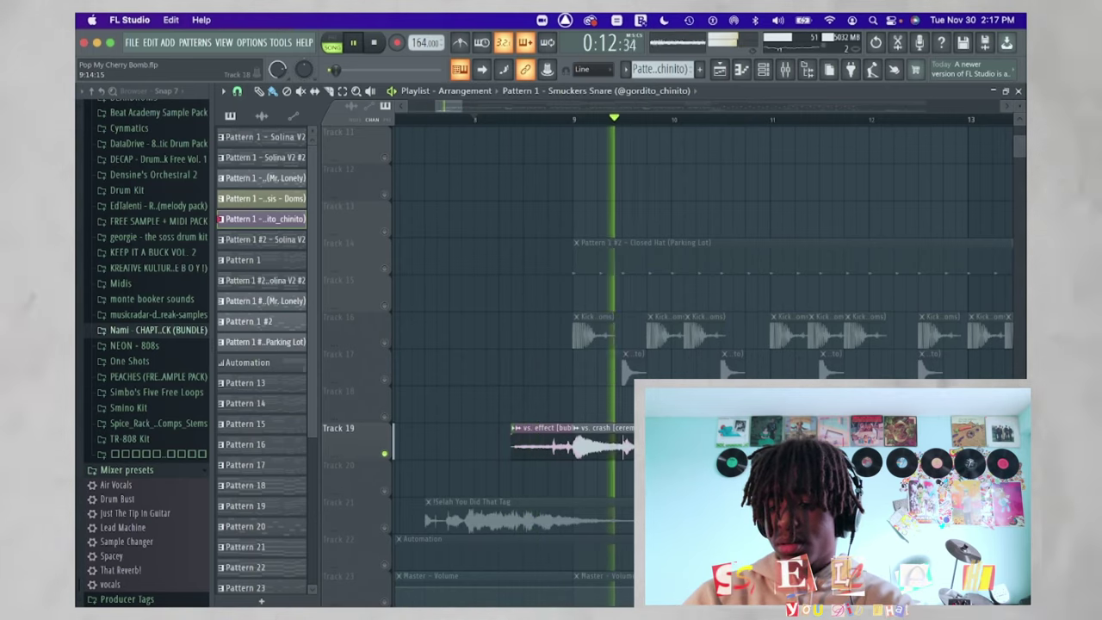
click(539, 438)
key(space)
Play Track 19's vs. crash [ceremony] clips around bar 17 and follow the track onward
scroll(568, 434, down, 4)
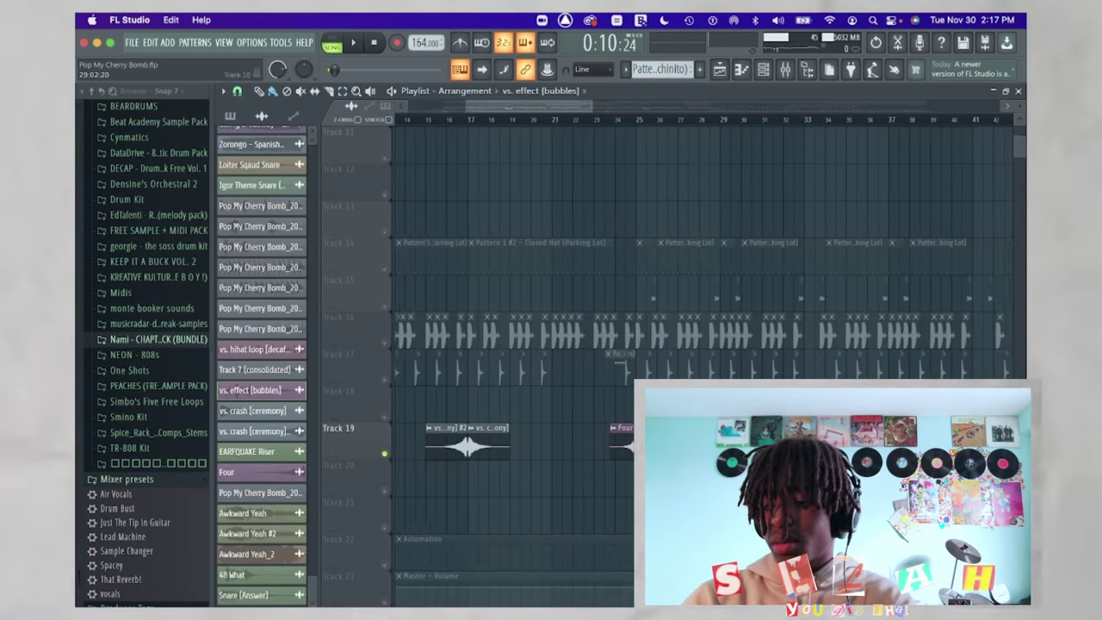
click(582, 122)
key(space)
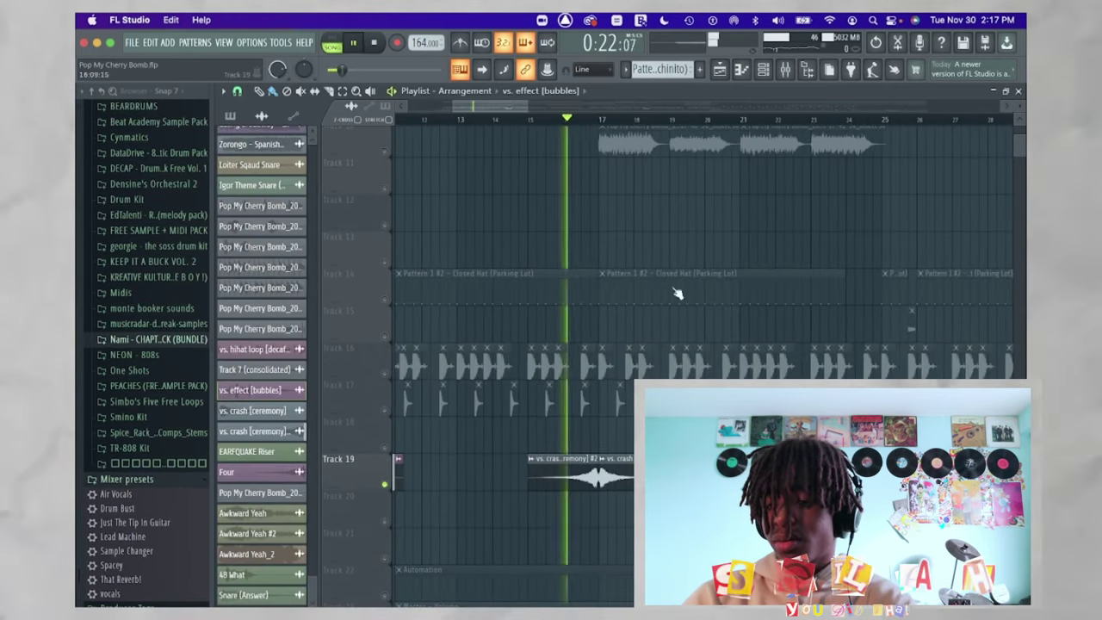
scroll(677, 295, up, 2)
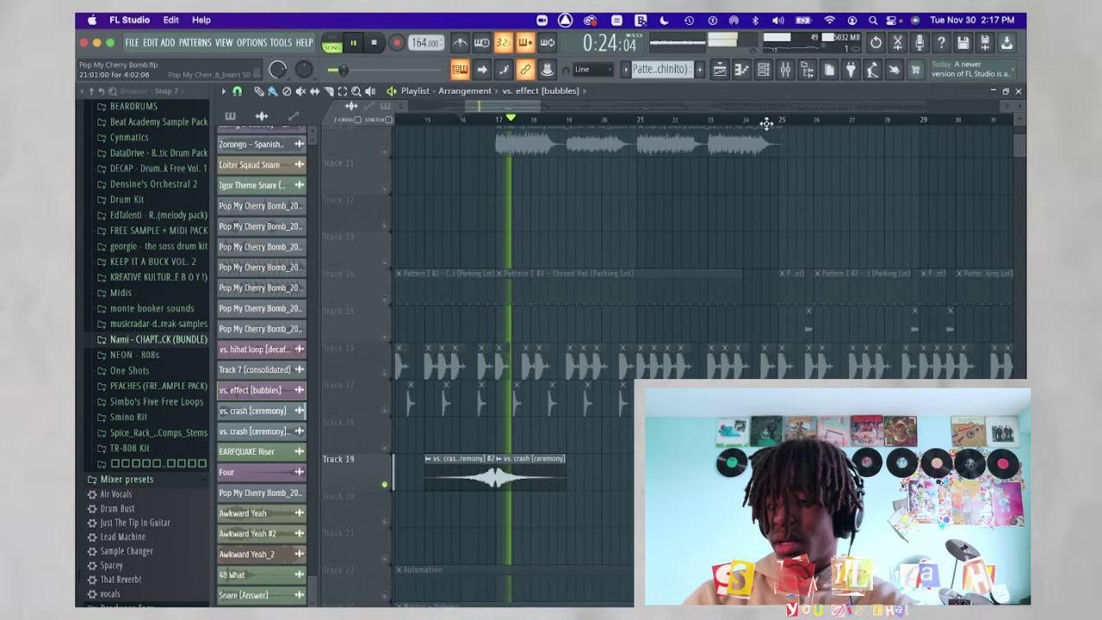
scroll(775, 191, down, 3)
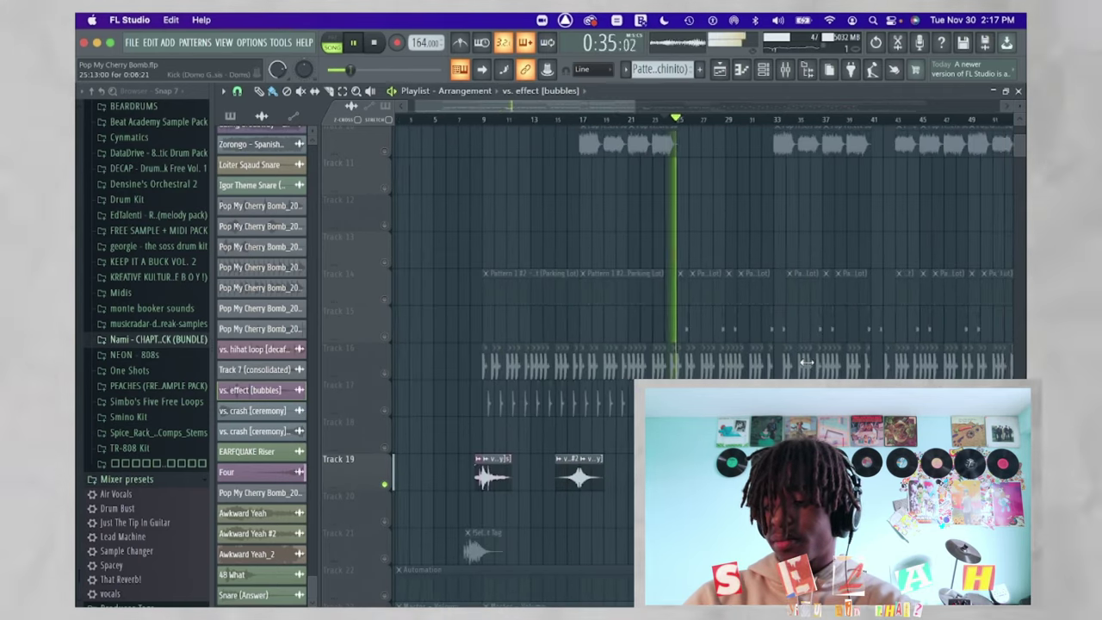
Play the section from bar 57 with all tracks on and deselect its clips
click(490, 121)
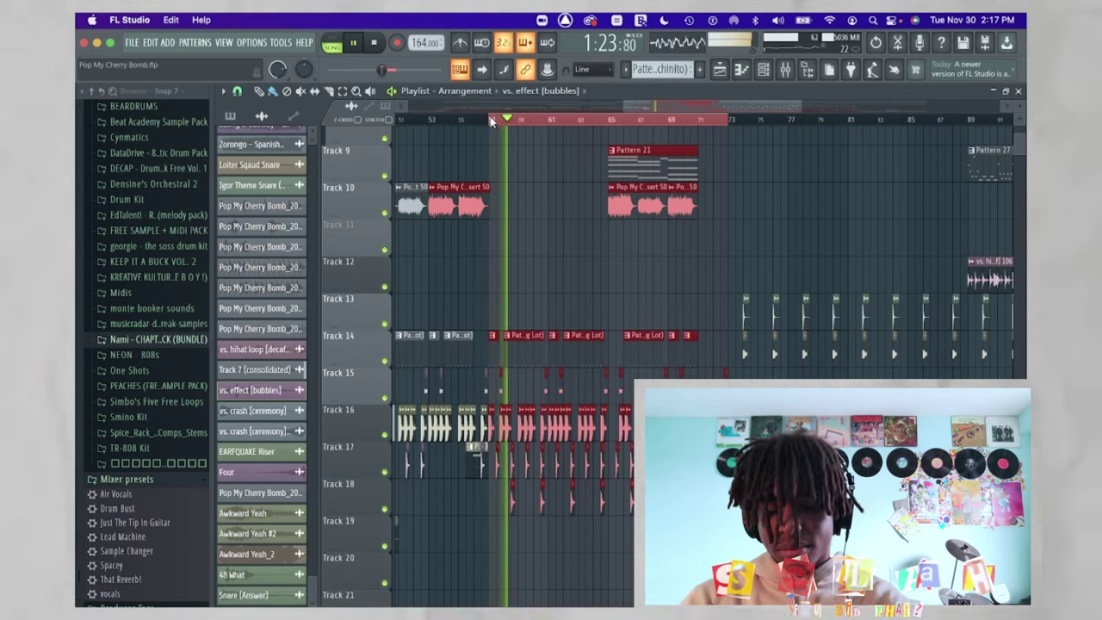
scroll(577, 237, up, 4)
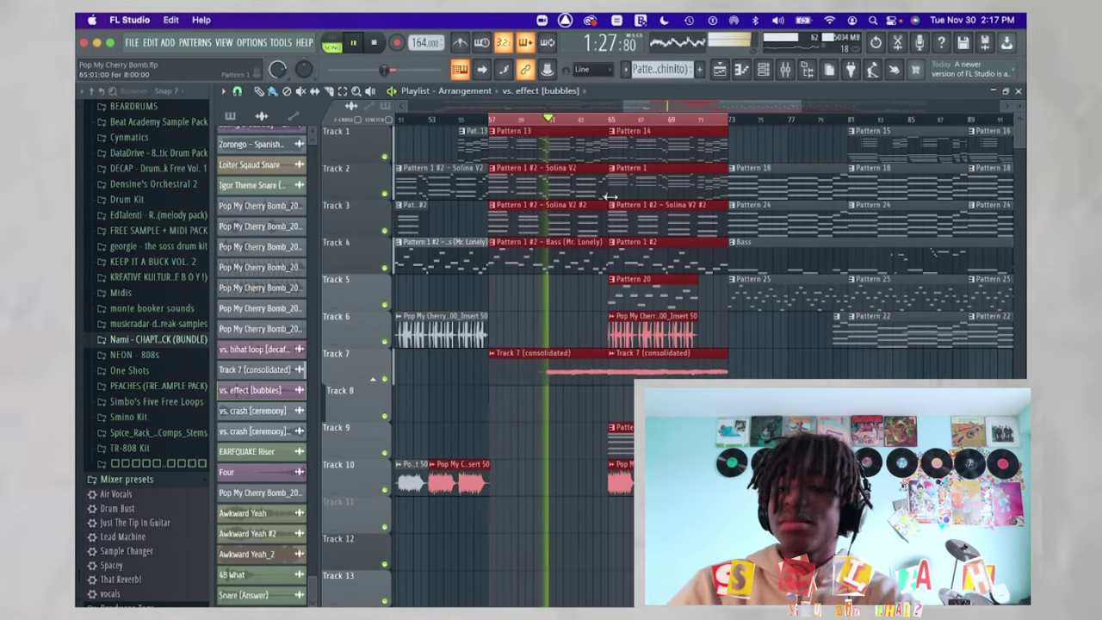
key(ctrl+d)
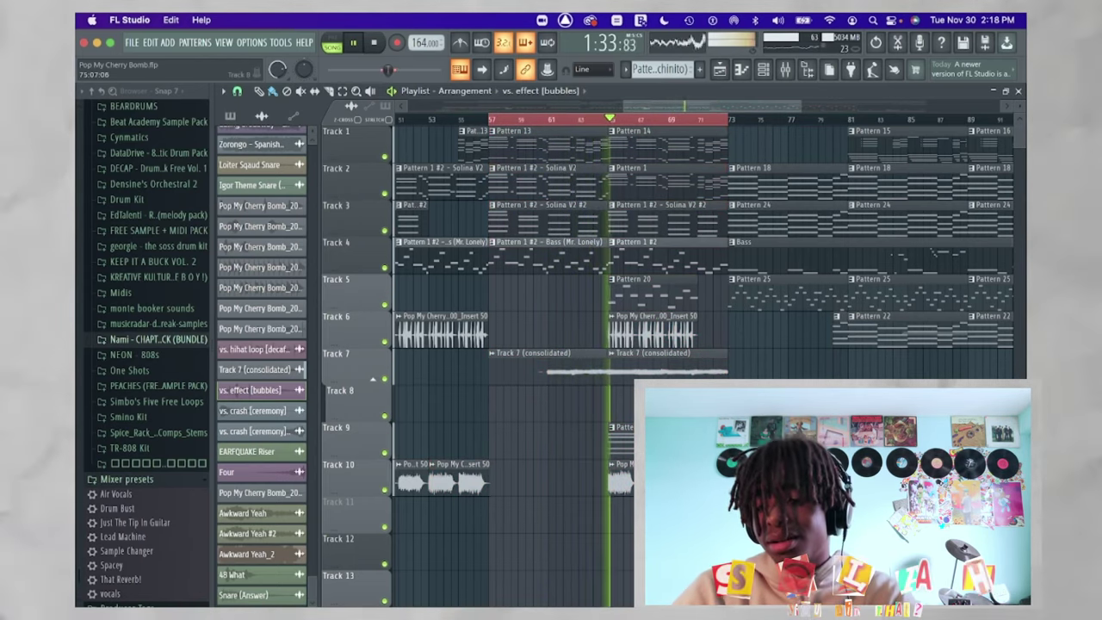
View the drum clips on Tracks 13 to 18 between bars 64 and 73 while the section plays
scroll(689, 345, down, 10)
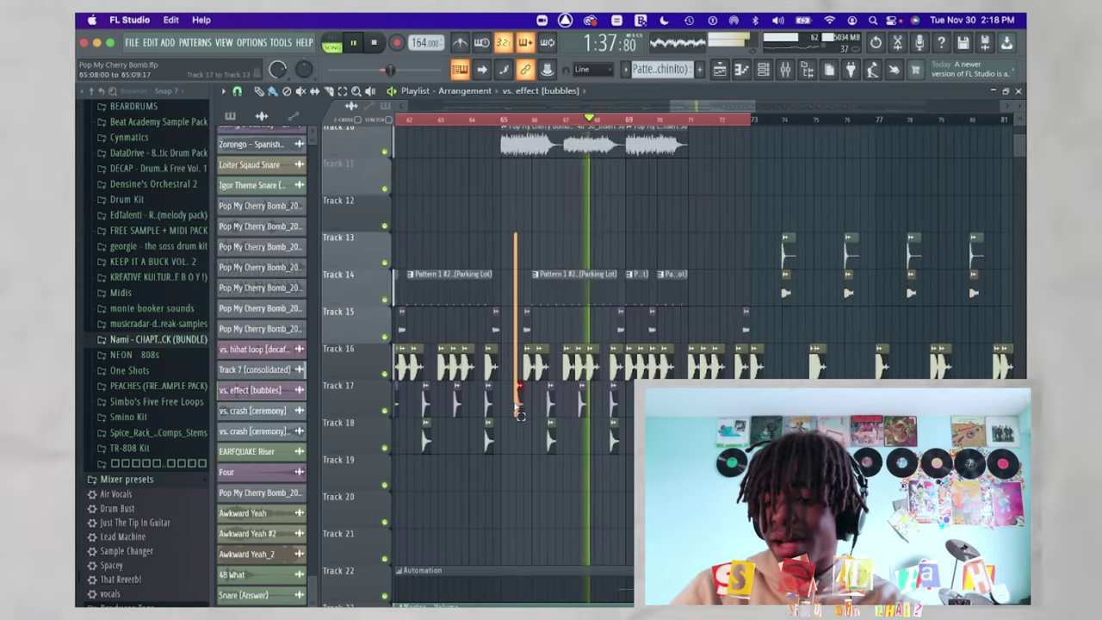
scroll(718, 344, up, 3)
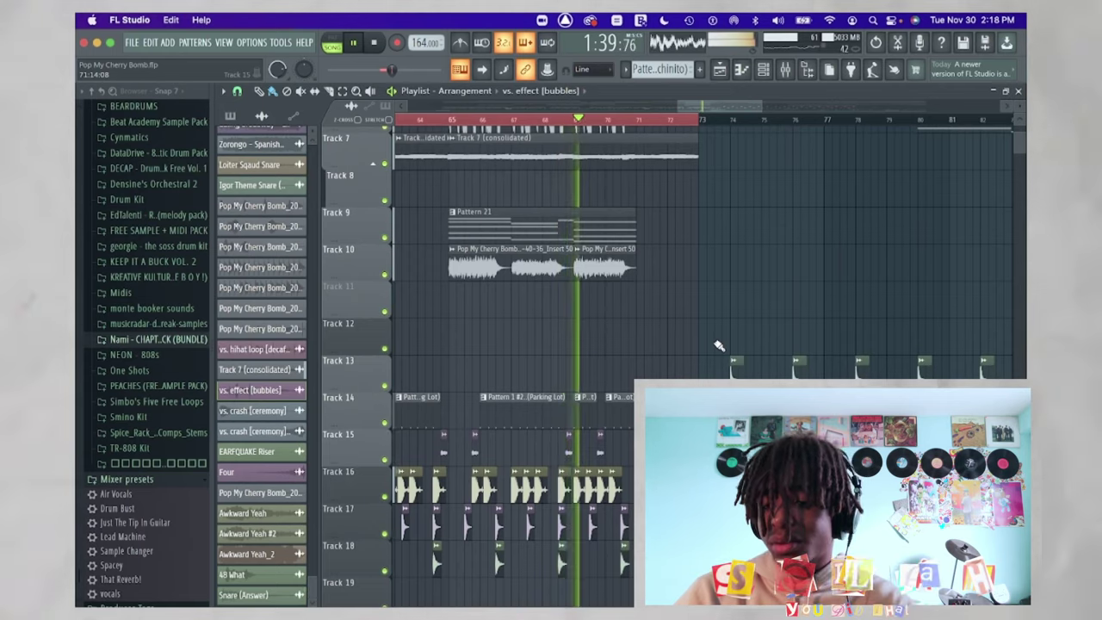
scroll(438, 443, down, 4)
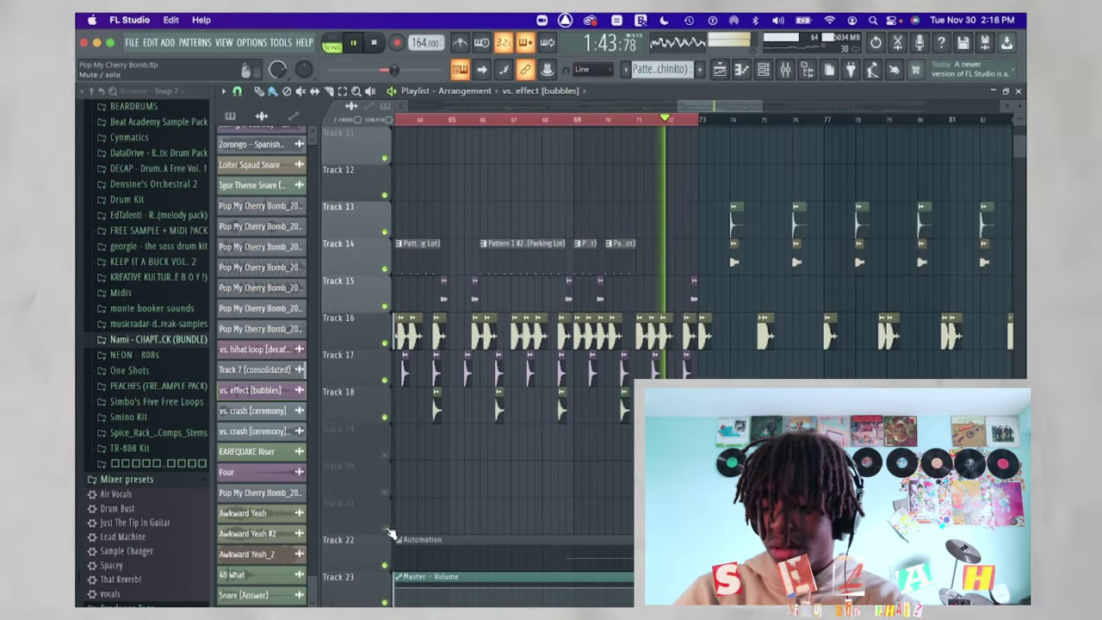
Solo Tracks 19 to 21 to play their part leading into bar 73, and turn all tracks back on
key(space)
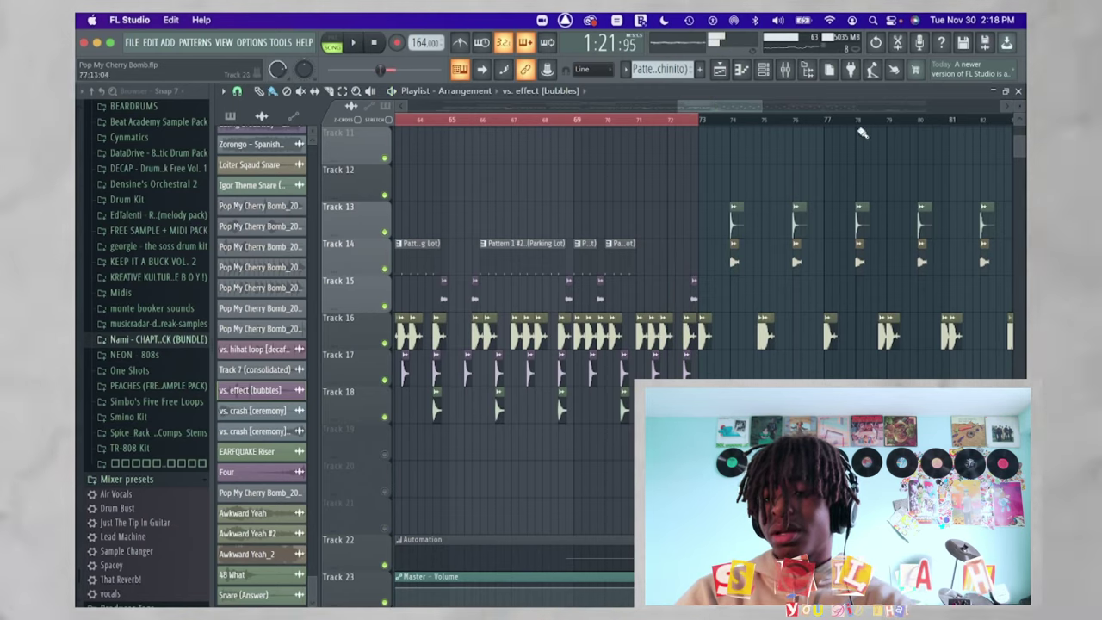
key(space)
ctrl+click(385, 528)
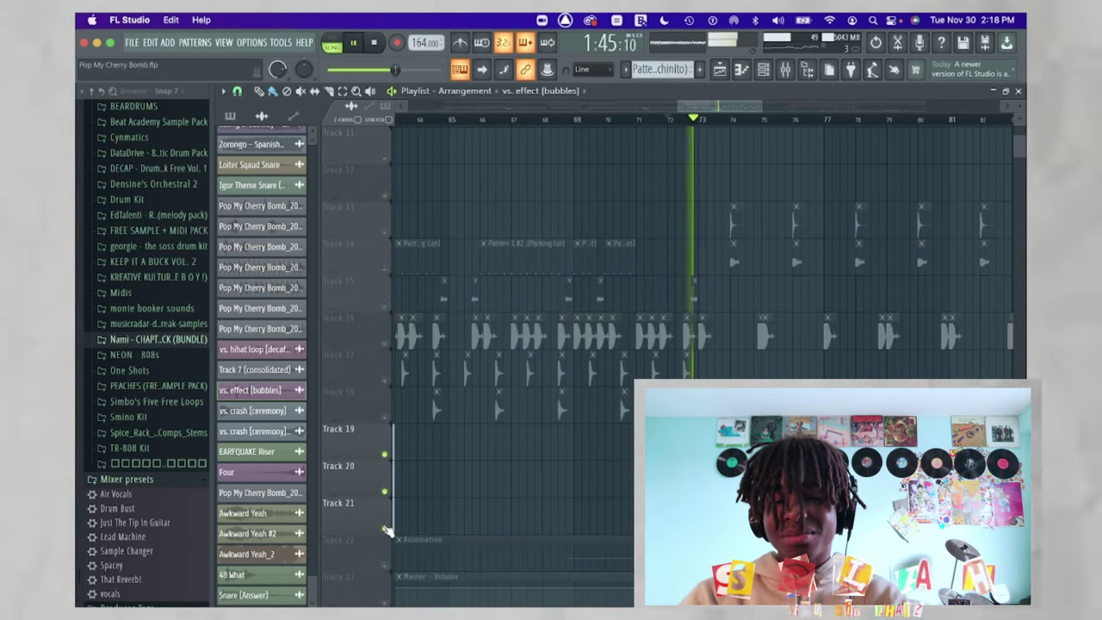
ctrl+click(384, 454)
scroll(563, 447, down, 2)
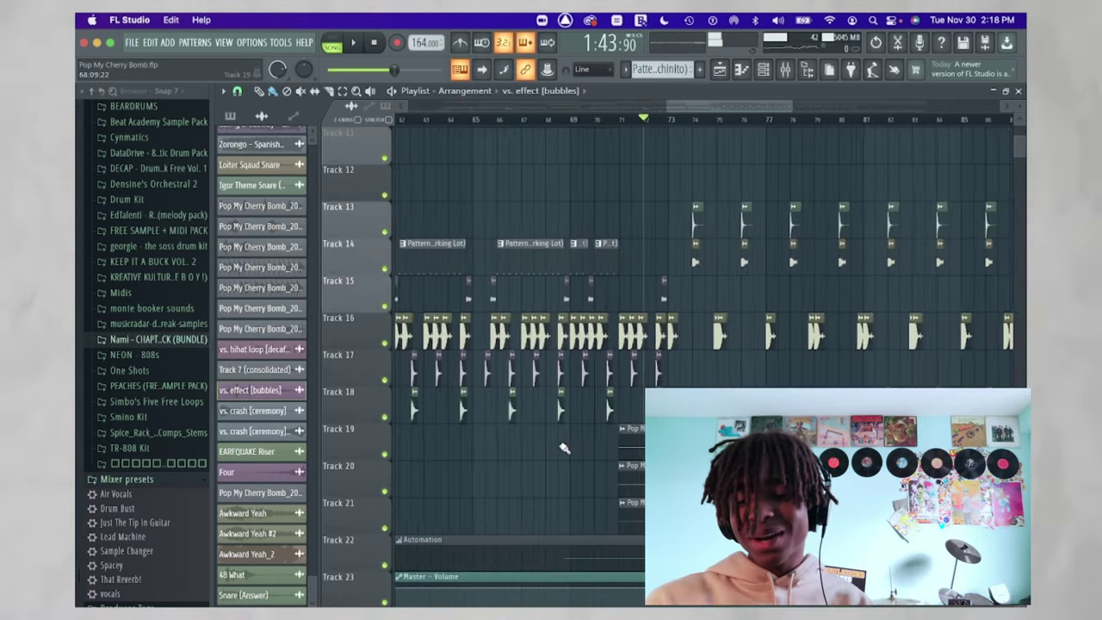
View the sample settings of the Insert 50 #2 clip leading into bar 73 and play Track 20 on its own
scroll(568, 450, down, 2)
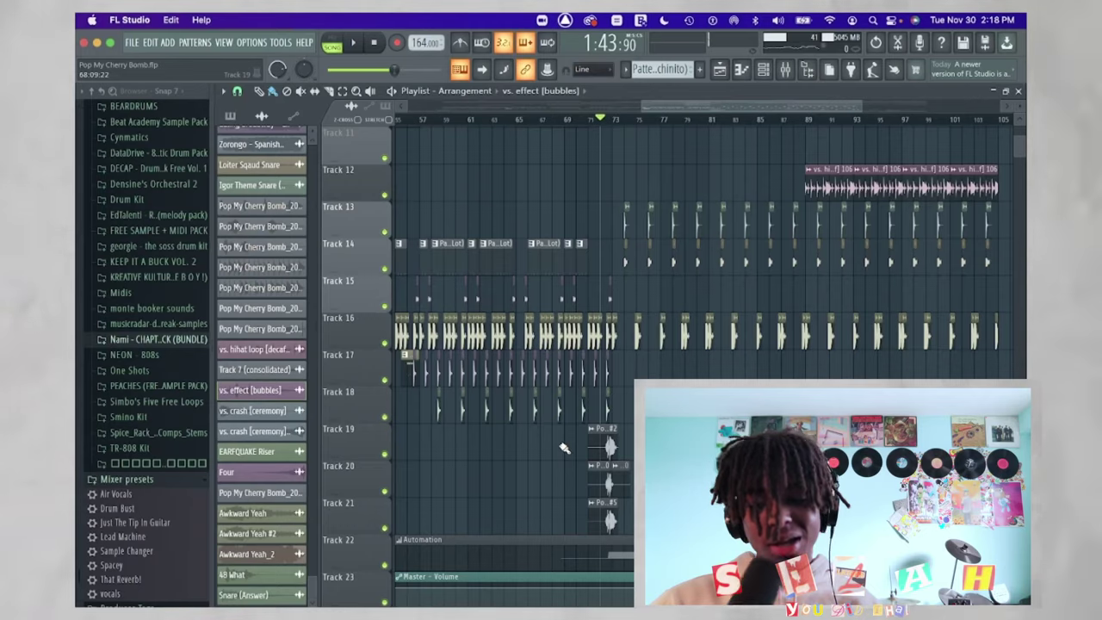
scroll(567, 448, up, 3)
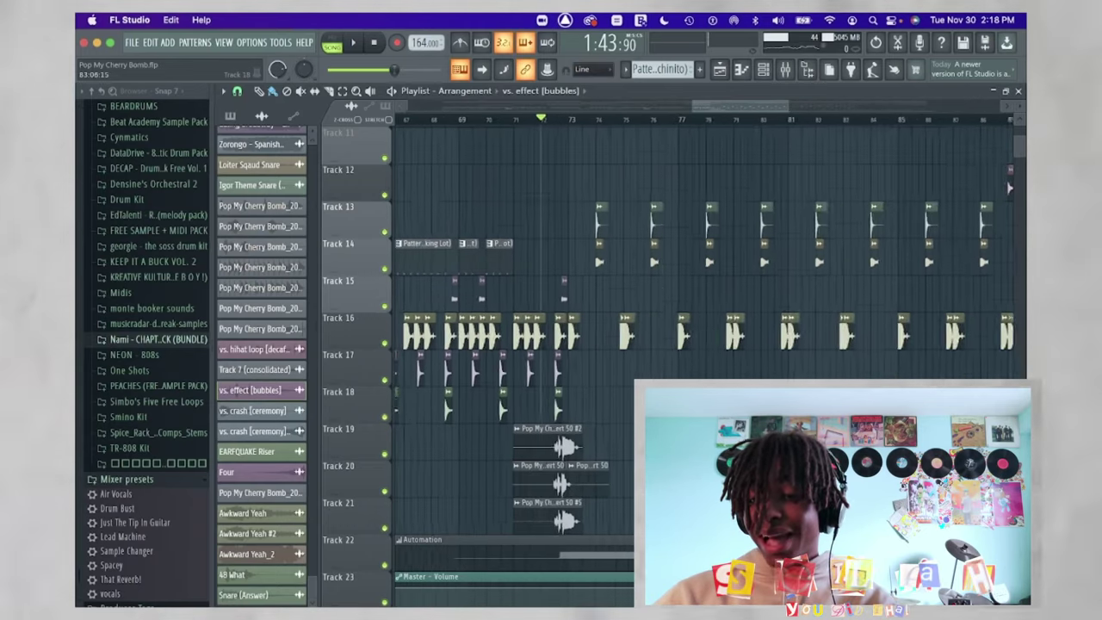
scroll(568, 448, up, 4)
scroll(568, 447, down, 6)
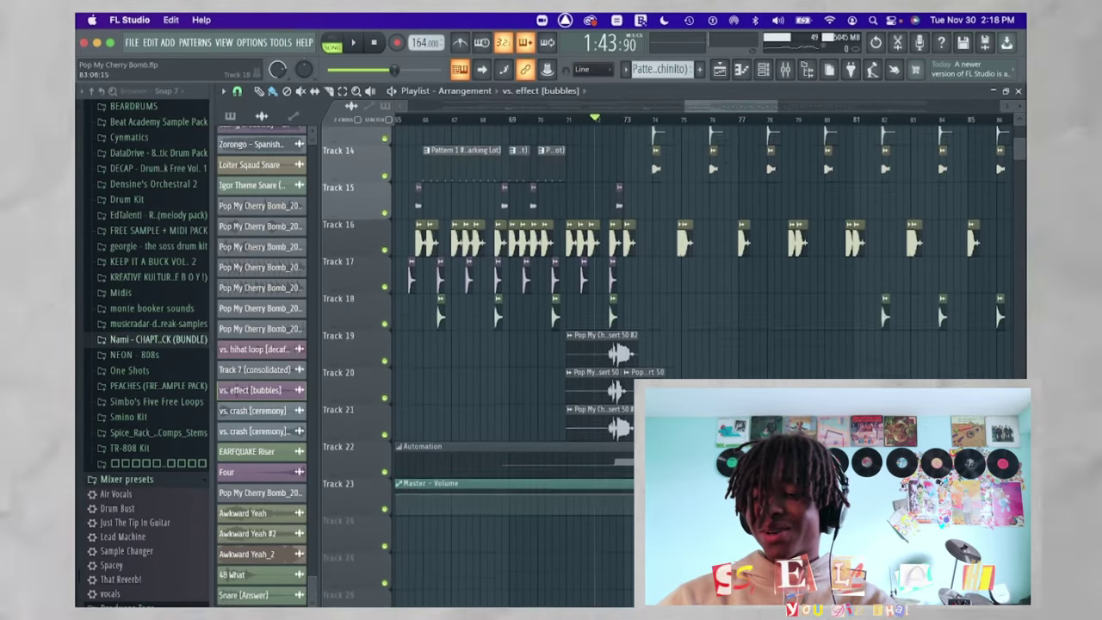
scroll(602, 258, up, 3)
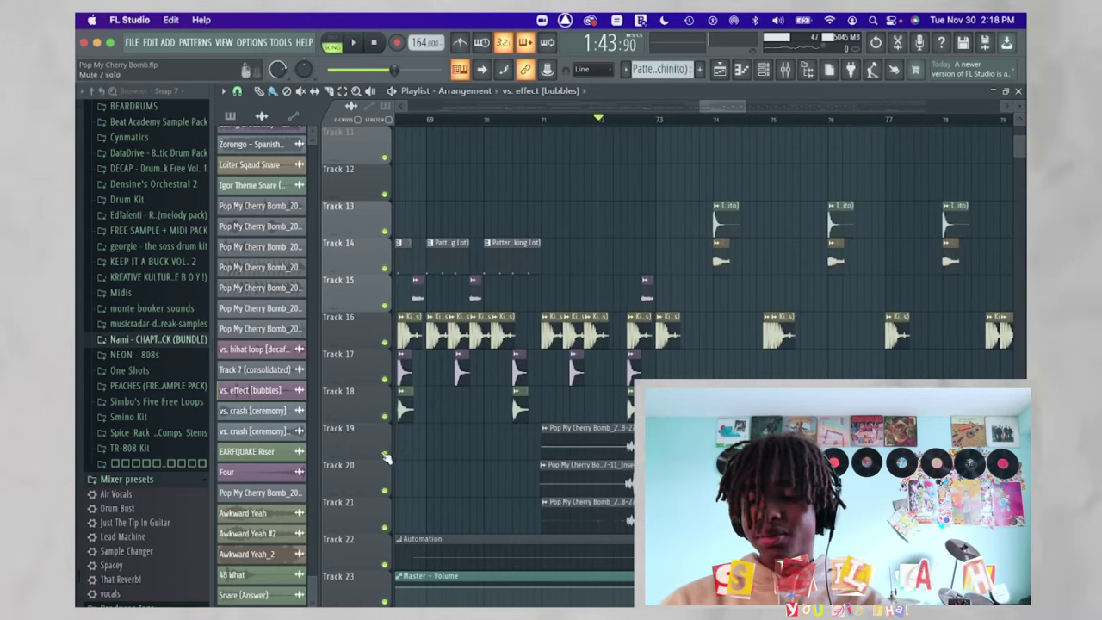
double_click(550, 465)
key(space)
key(space)
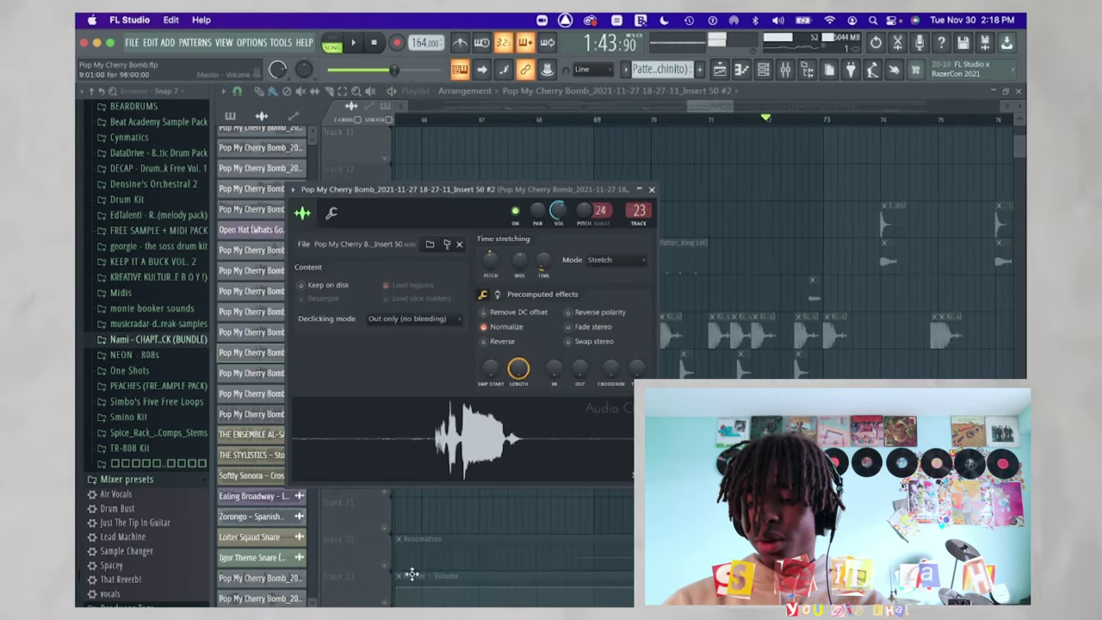
key(Escape)
key(space)
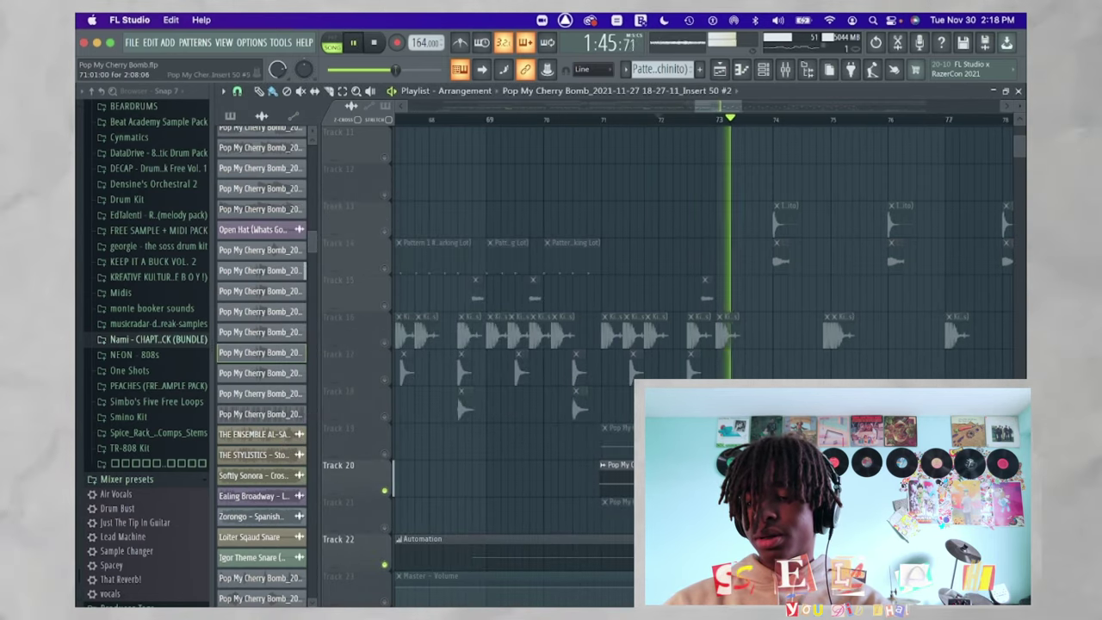
Open the sample settings of the plain Insert 50 clip, play it, examine its pitch controls and close them
key(space)
double_click(508, 321)
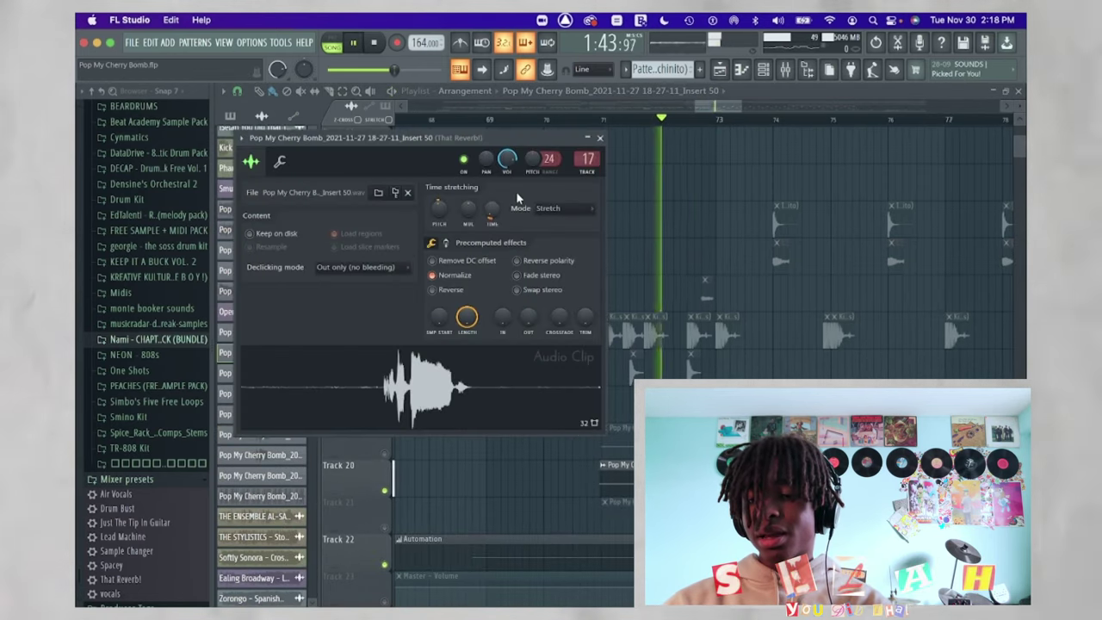
drag(522, 166, 522, 121)
key(space)
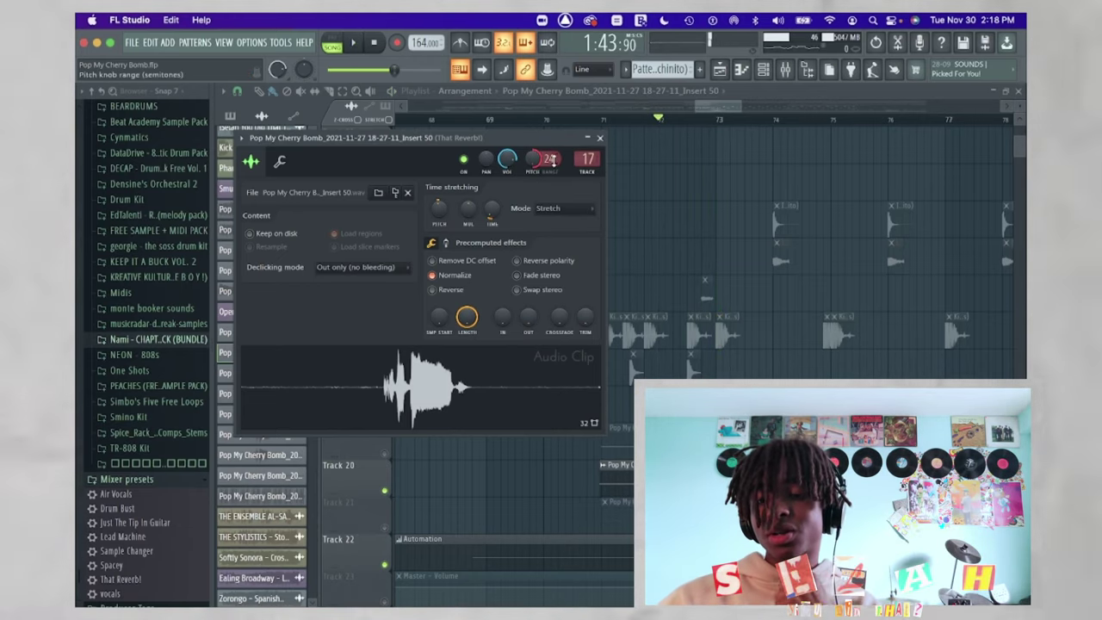
click(615, 469)
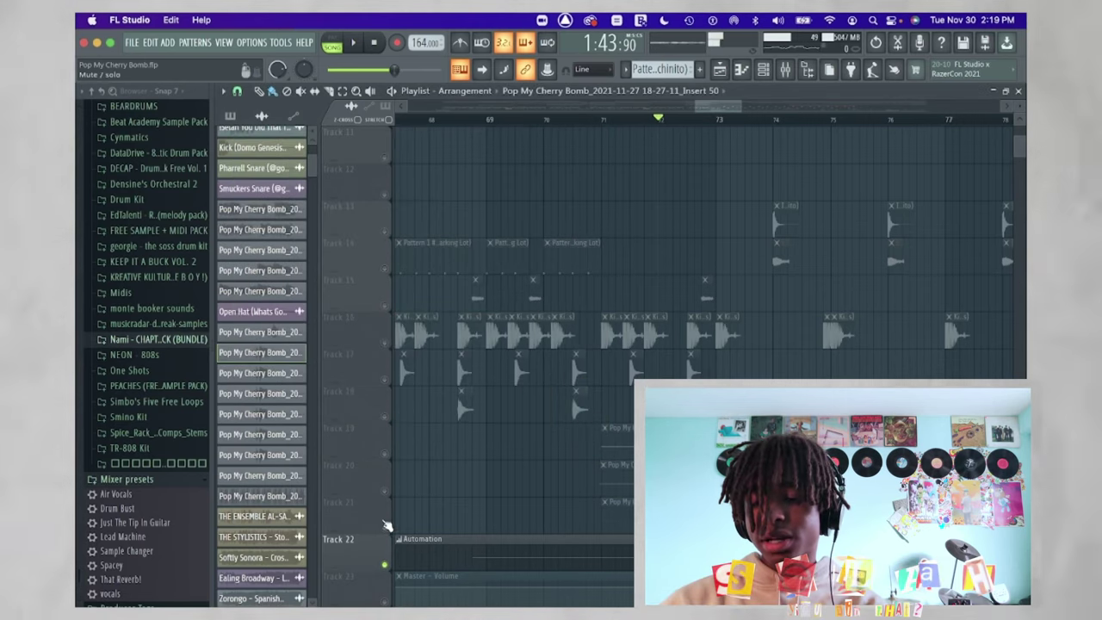
Play Track 21 alone with the Insert 50 #5 clip's sample settings open, and play Tracks 19 to 21 together
double_click(615, 502)
key(space)
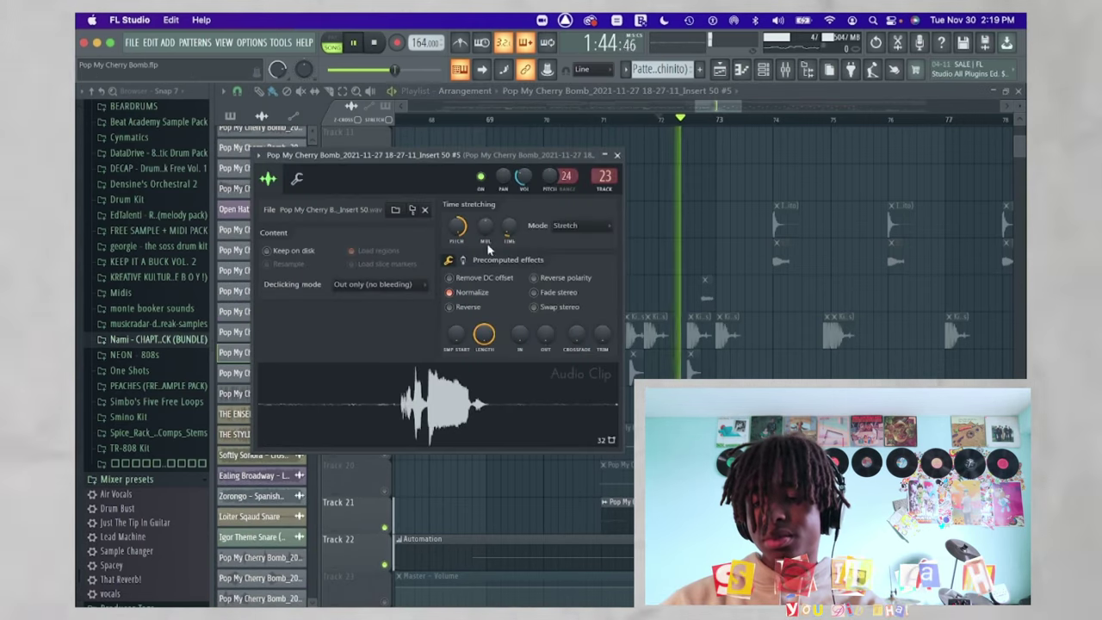
key(space)
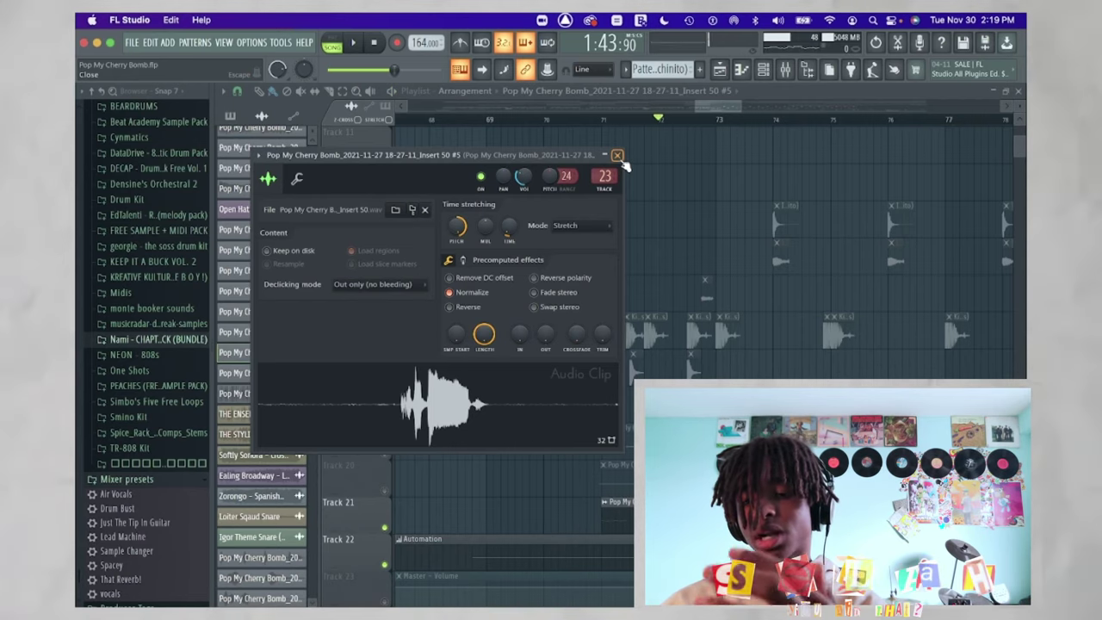
click(616, 156)
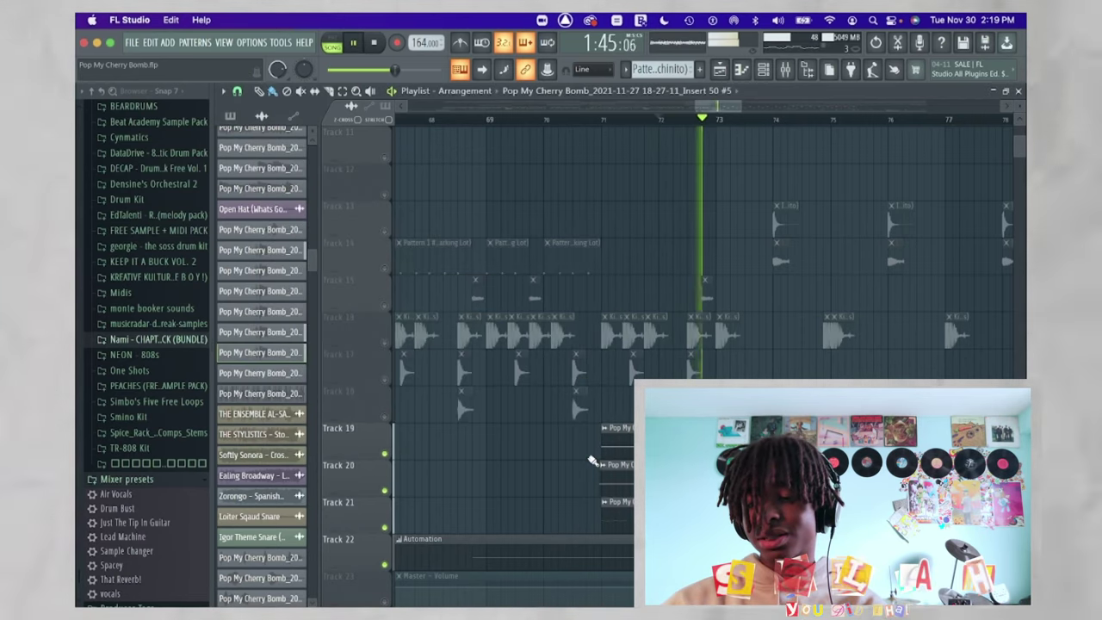
key(space)
Turn all tracks back on and play the full arrangement from bar 65 up to bar 73
scroll(516, 456, down, 4)
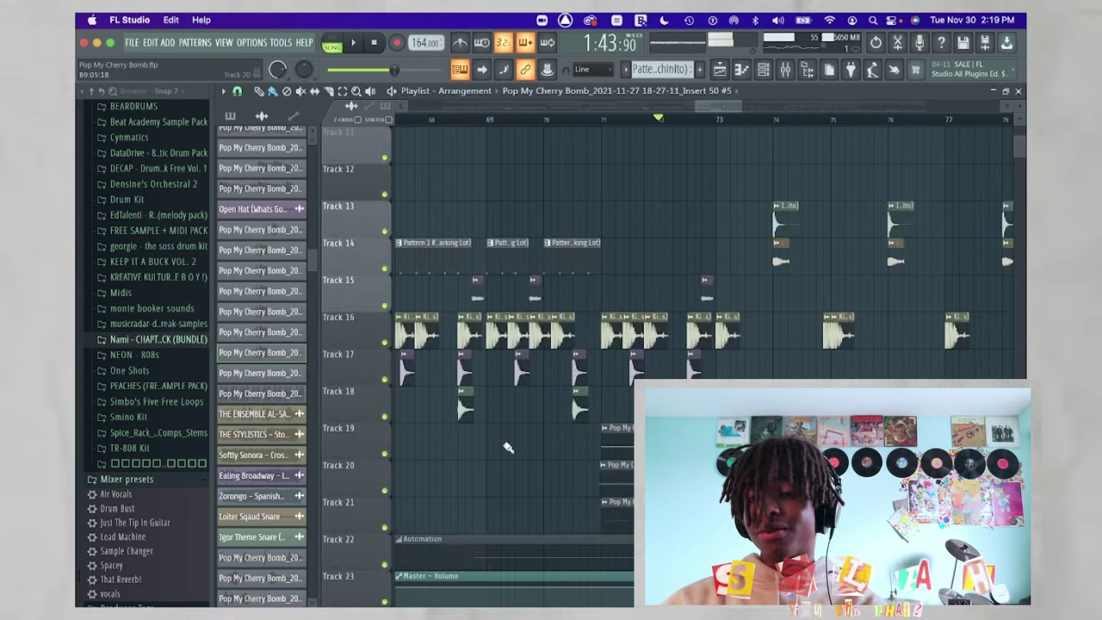
scroll(591, 480, up, 2)
key(space)
scroll(713, 284, up, 3)
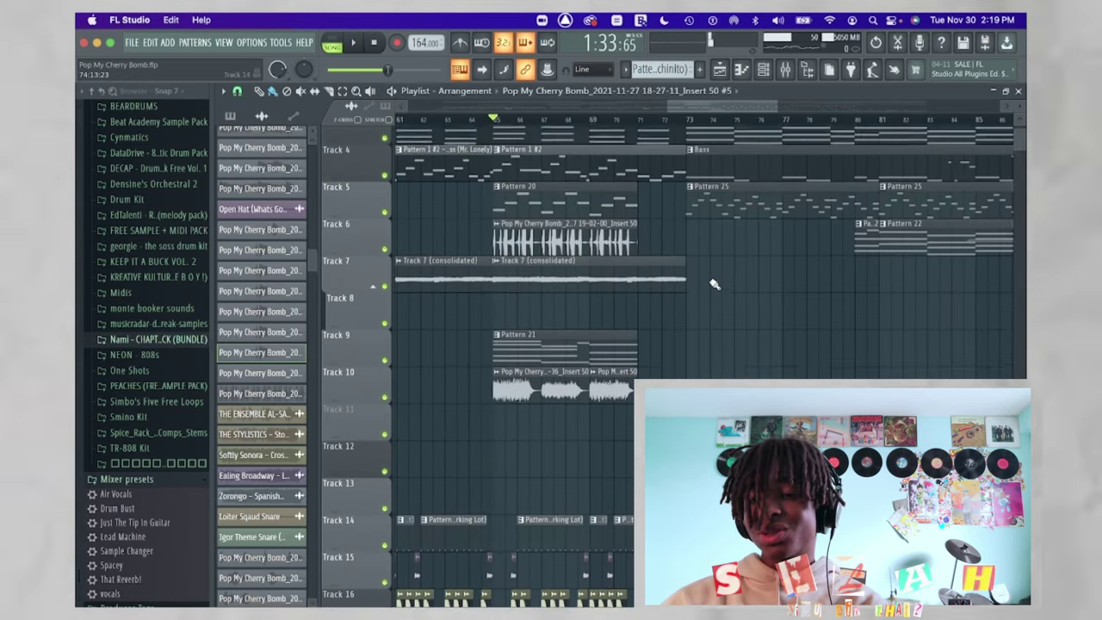
scroll(713, 284, down, 3)
scroll(758, 267, down, 3)
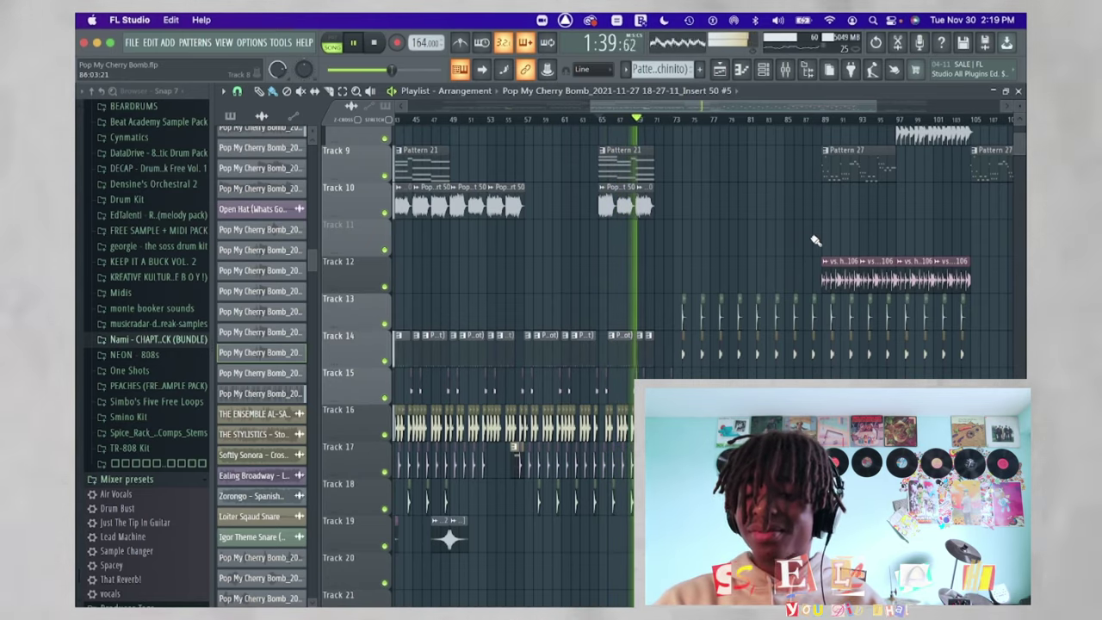
scroll(816, 241, up, 2)
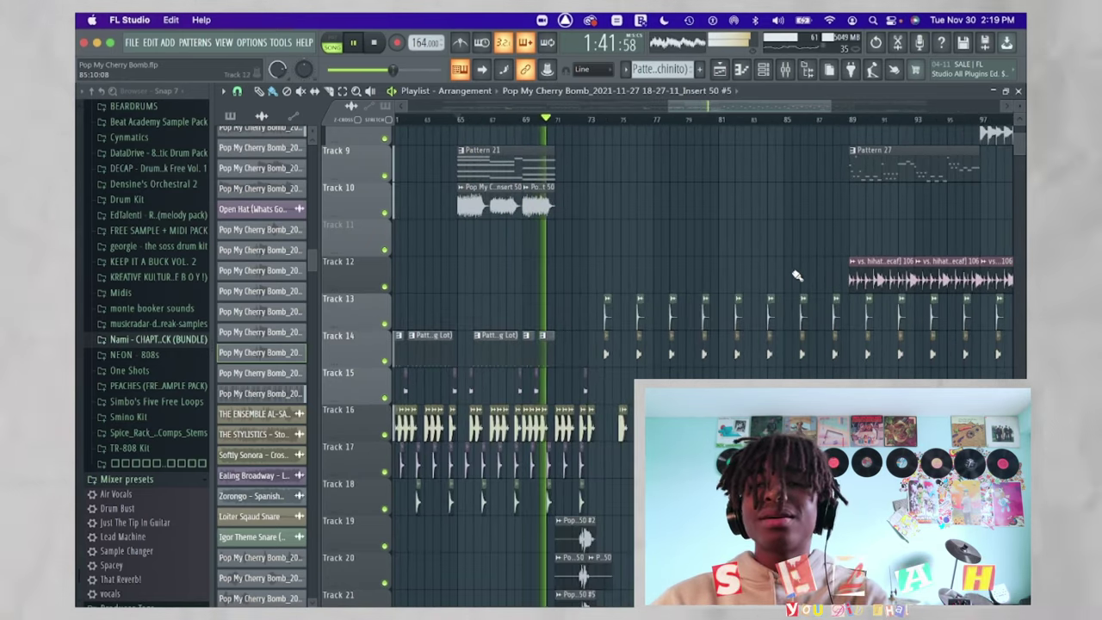
scroll(728, 319, up, 2)
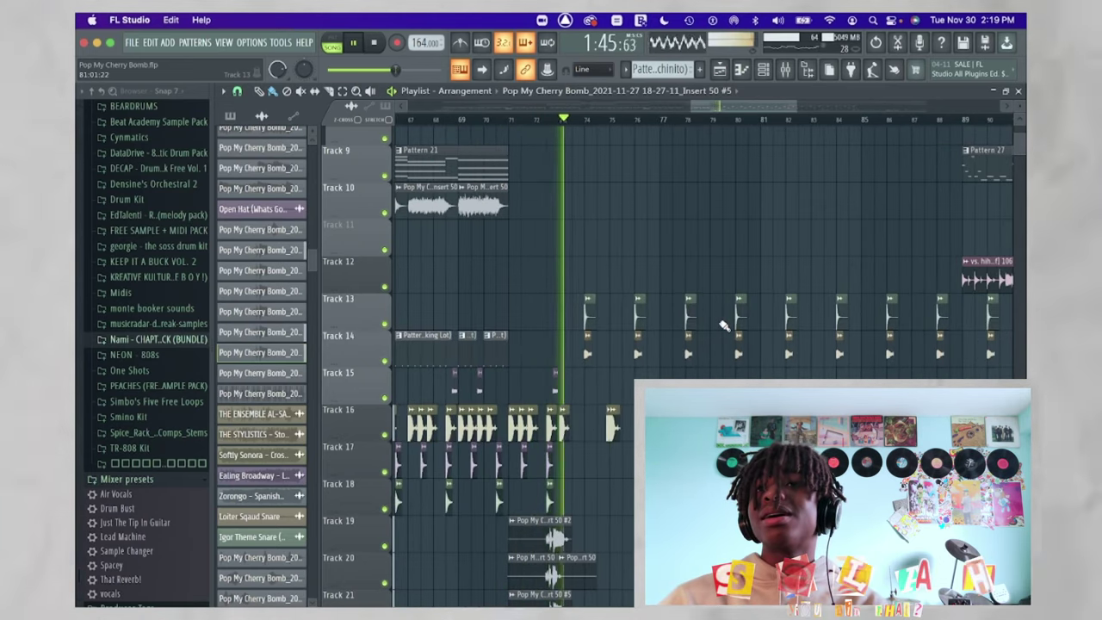
key(space)
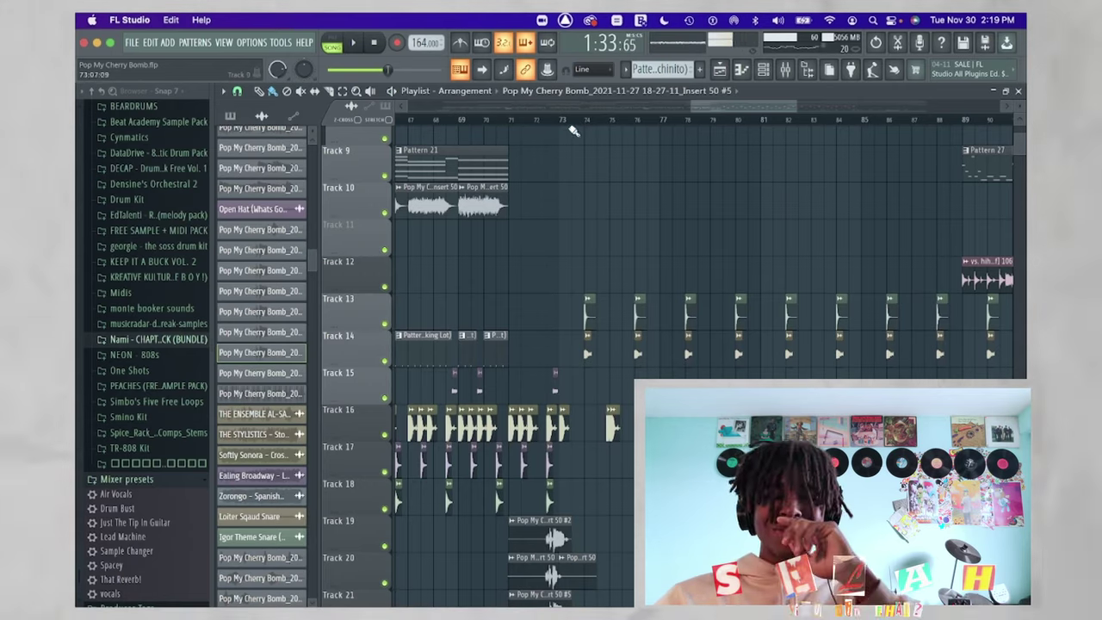
right_click(628, 155)
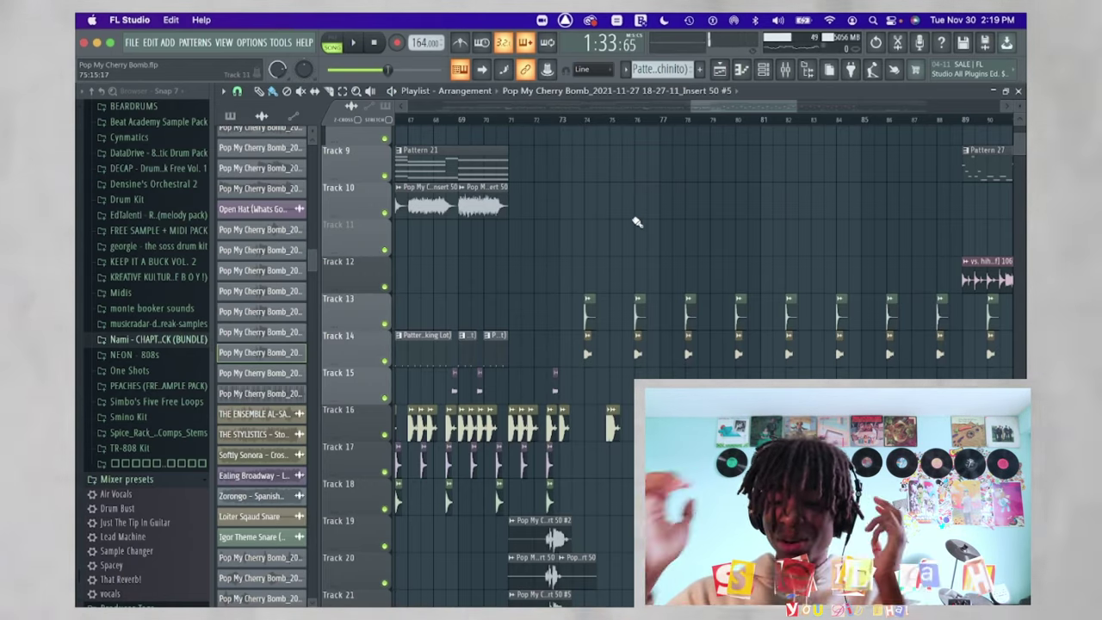
click(641, 226)
right_click(647, 243)
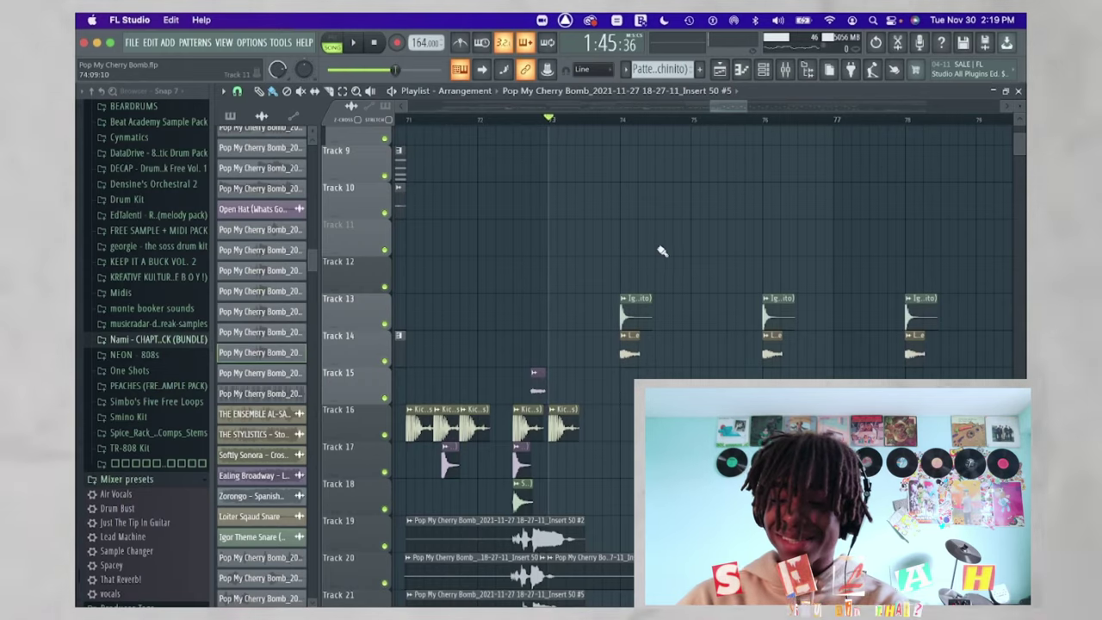
Play the new section from bar 73 with Tracks 1 to 13 in view and return the playhead to bar 73
scroll(662, 245, up, 8)
scroll(666, 232, up, 3)
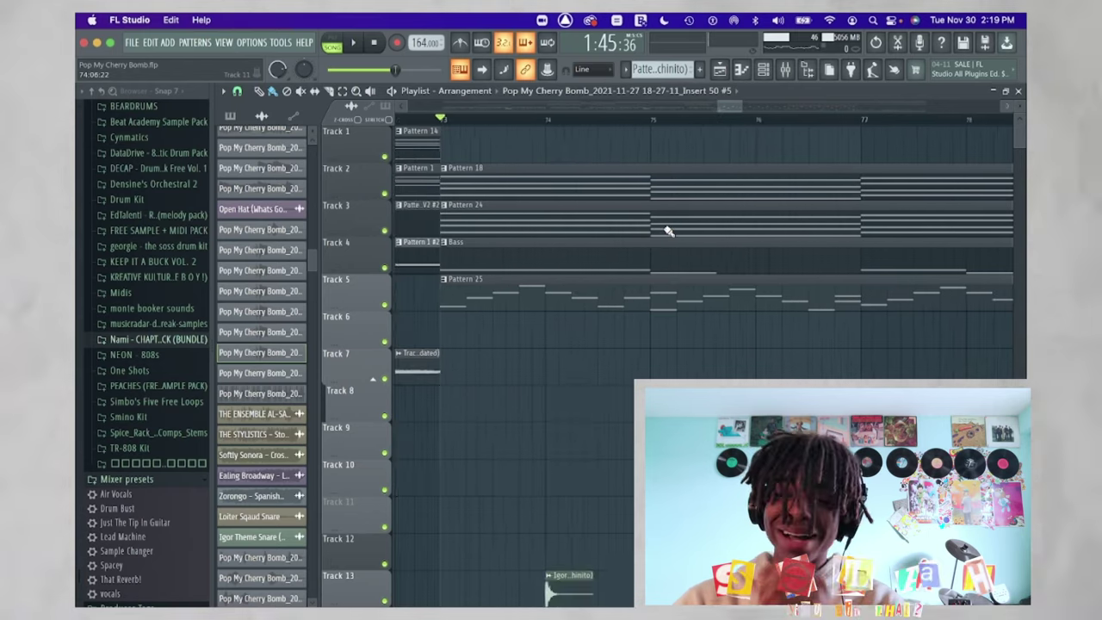
scroll(666, 228, down, 4)
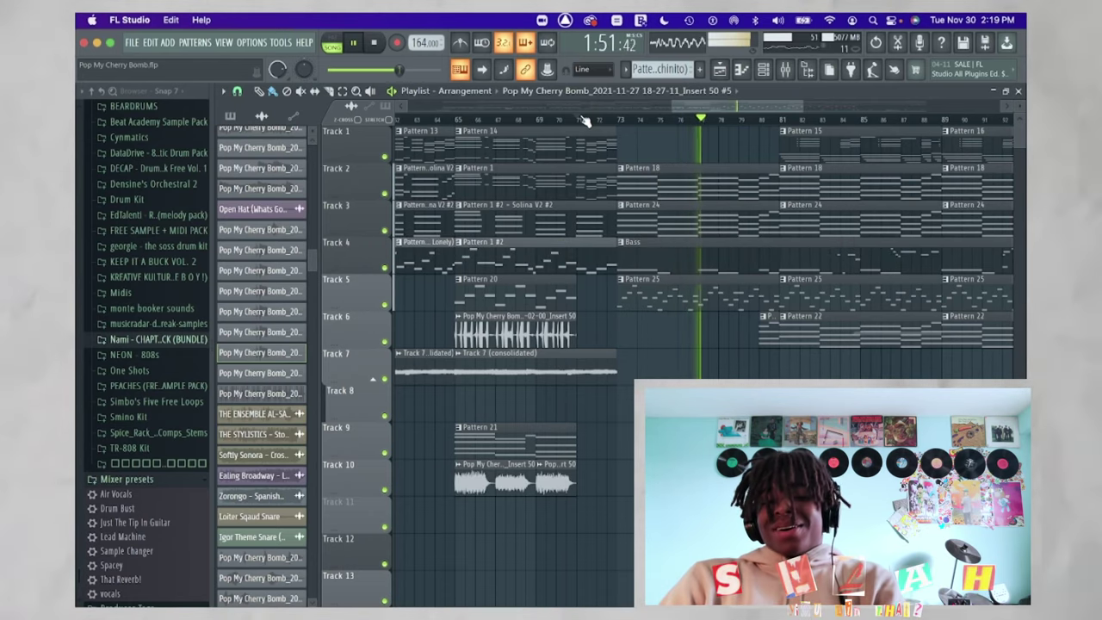
key(space)
scroll(667, 140, up, 3)
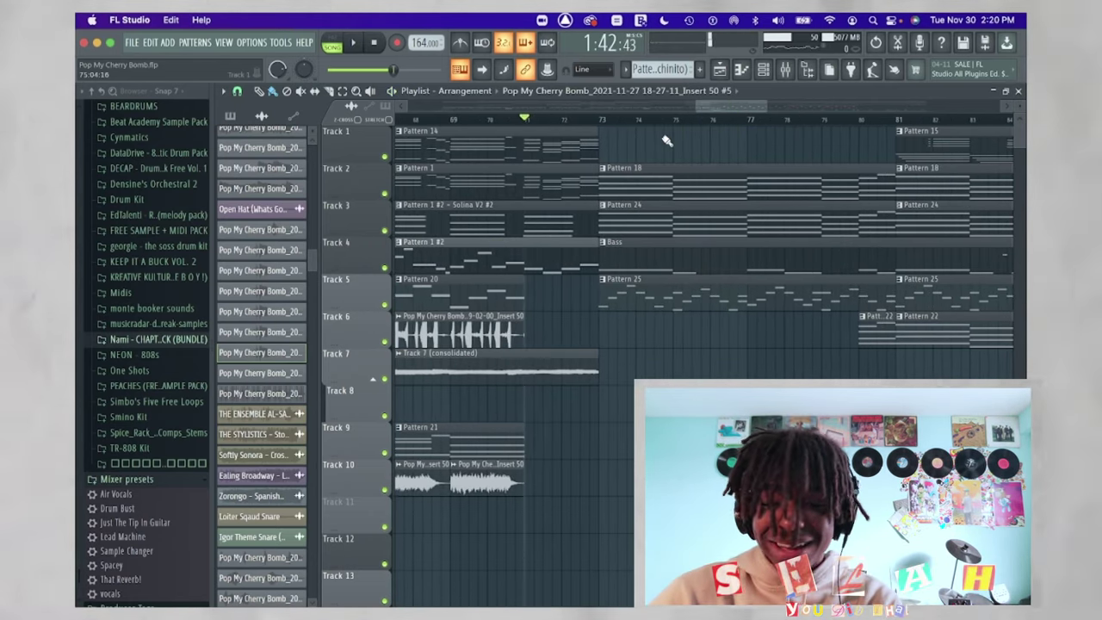
click(606, 123)
View the chords of Track 2's Pattern 18 at bar 73 in the piano roll and return to the playlist
scroll(697, 183, right, 2)
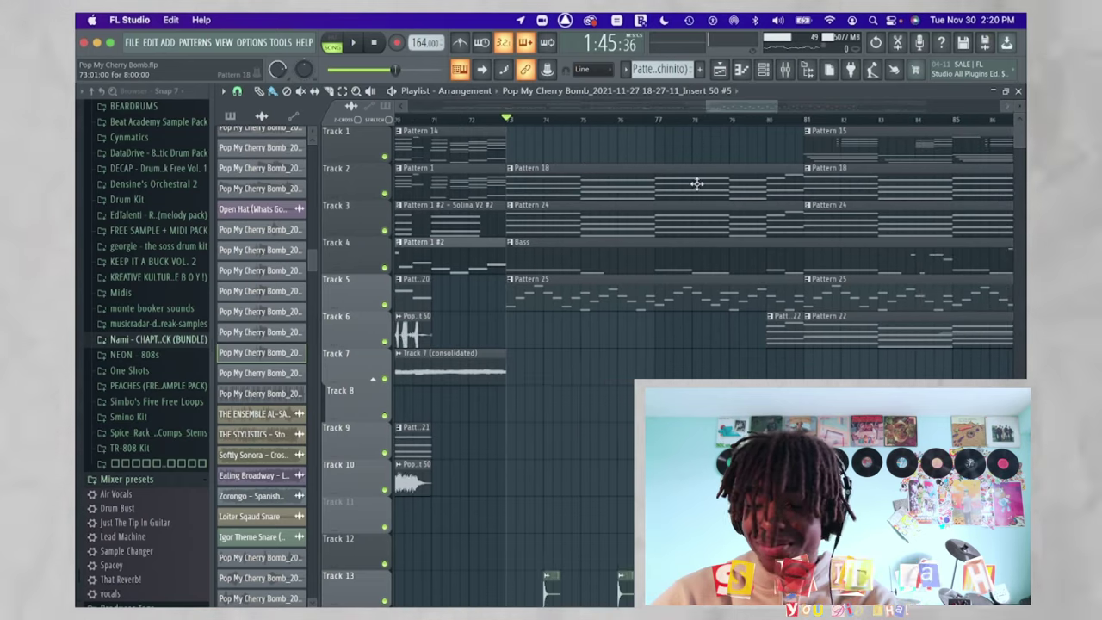
scroll(637, 181, right, 2)
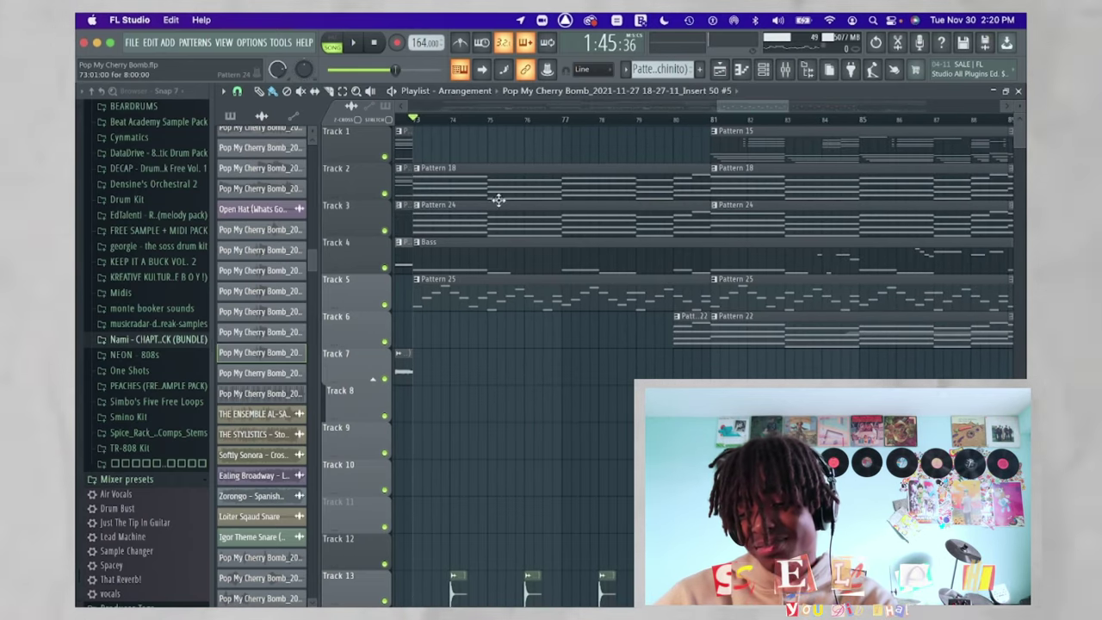
scroll(491, 198, down, 2)
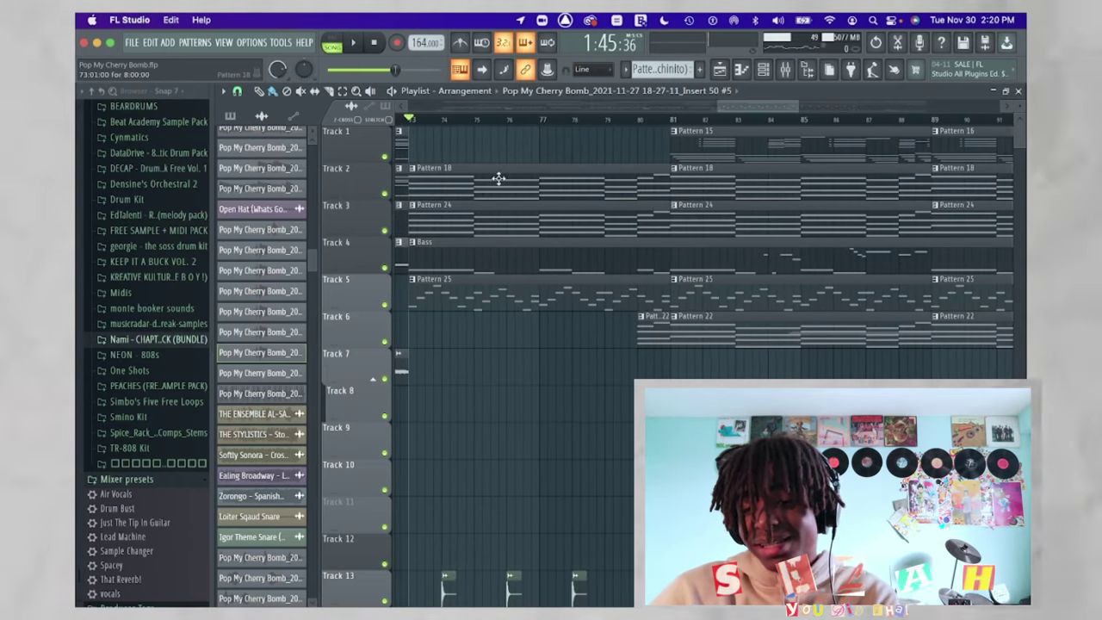
double_click(498, 177)
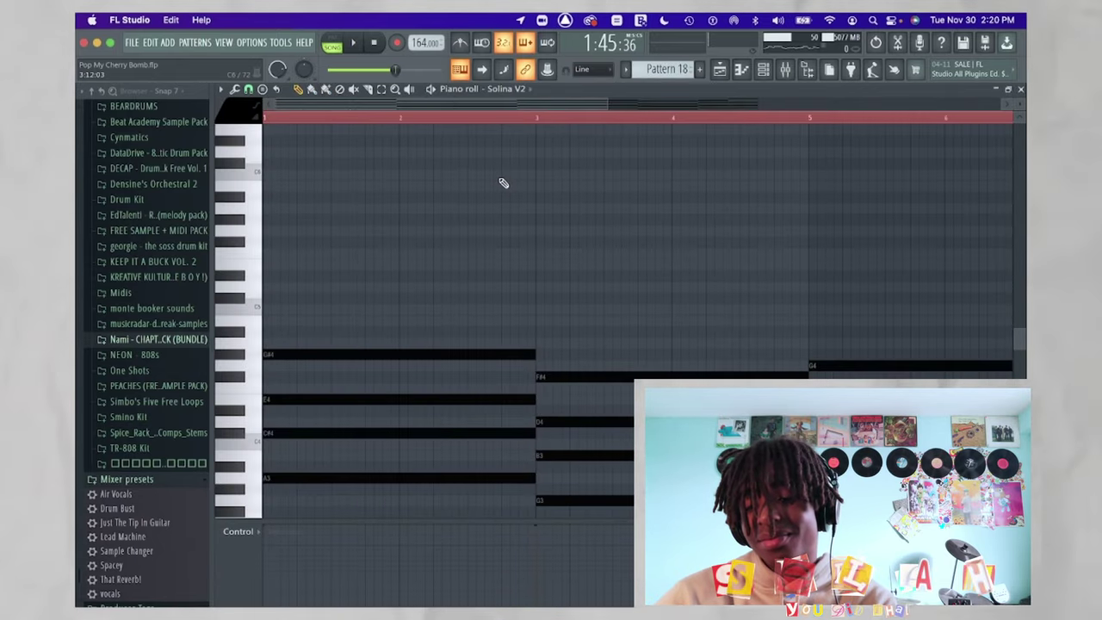
key(Escape)
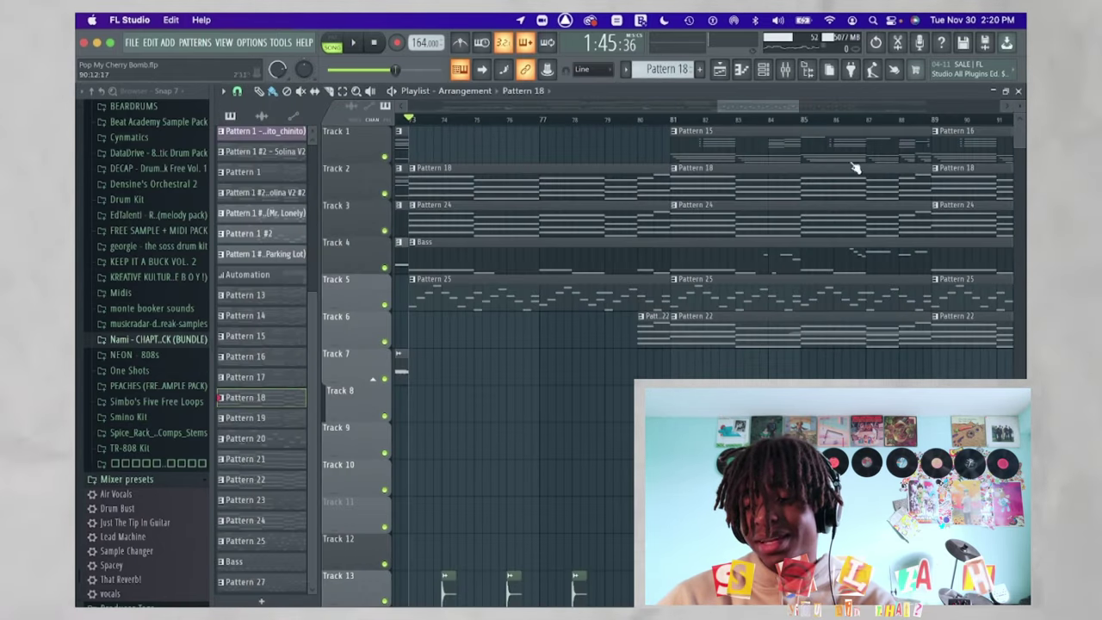
View the chords of Track 2's Pattern 1 before bar 73 in the piano roll and return to the playlist
scroll(542, 179, left, 2)
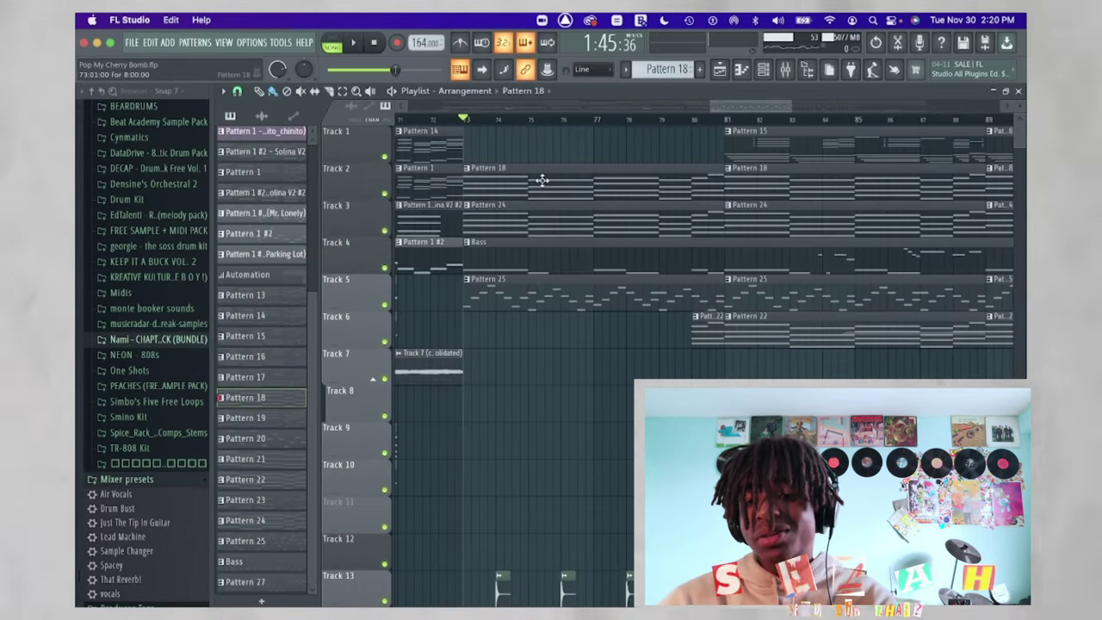
scroll(543, 179, left, 2)
double_click(482, 181)
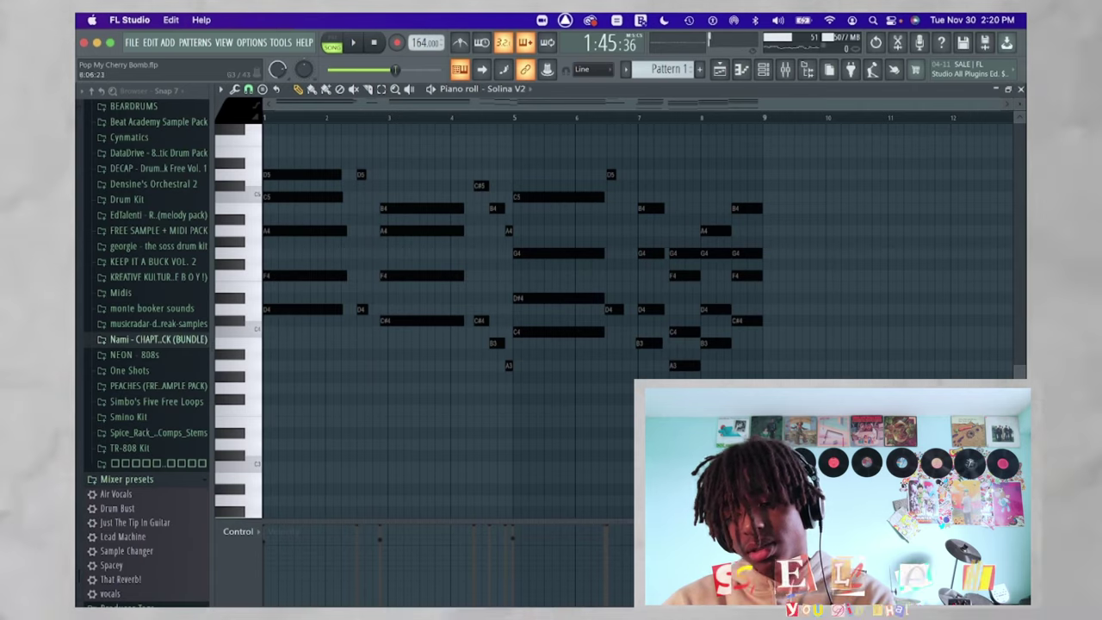
click(1020, 89)
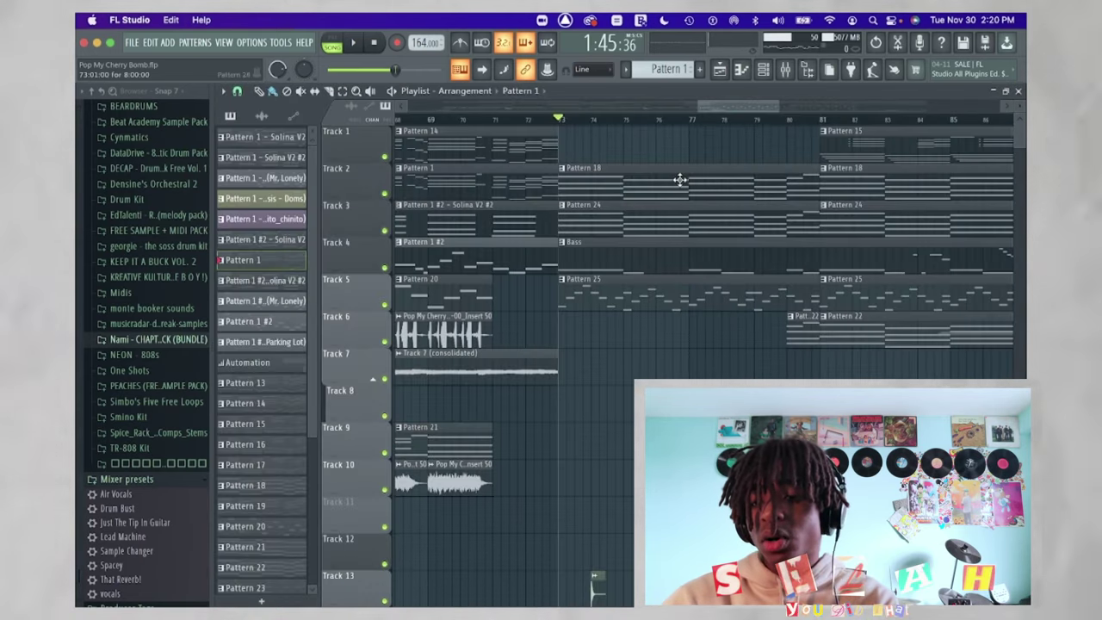
Reopen Pattern 18 in the piano roll and select its chords at bars 3, 5, 7 and 8 one after another
double_click(681, 180)
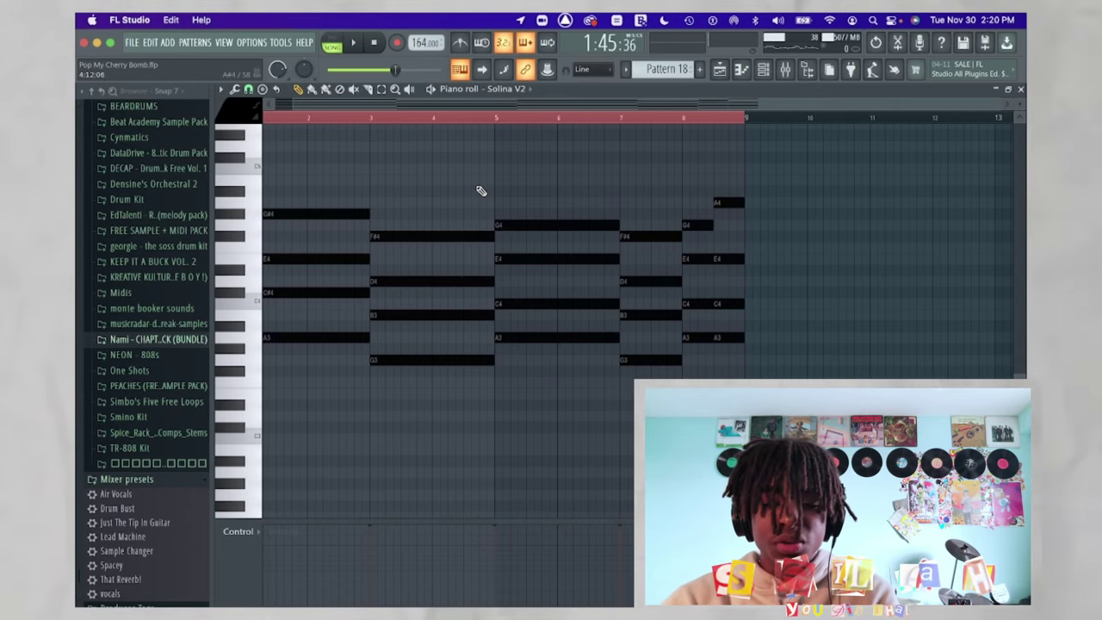
drag(479, 189, 450, 376)
scroll(516, 374, down, 3)
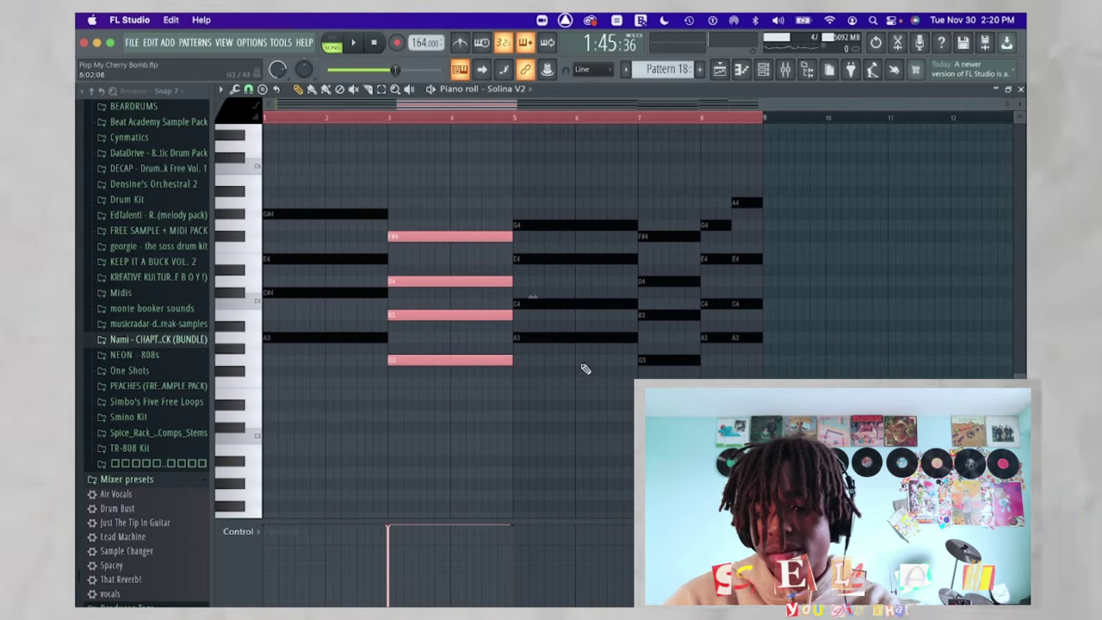
key(ctrl+Right)
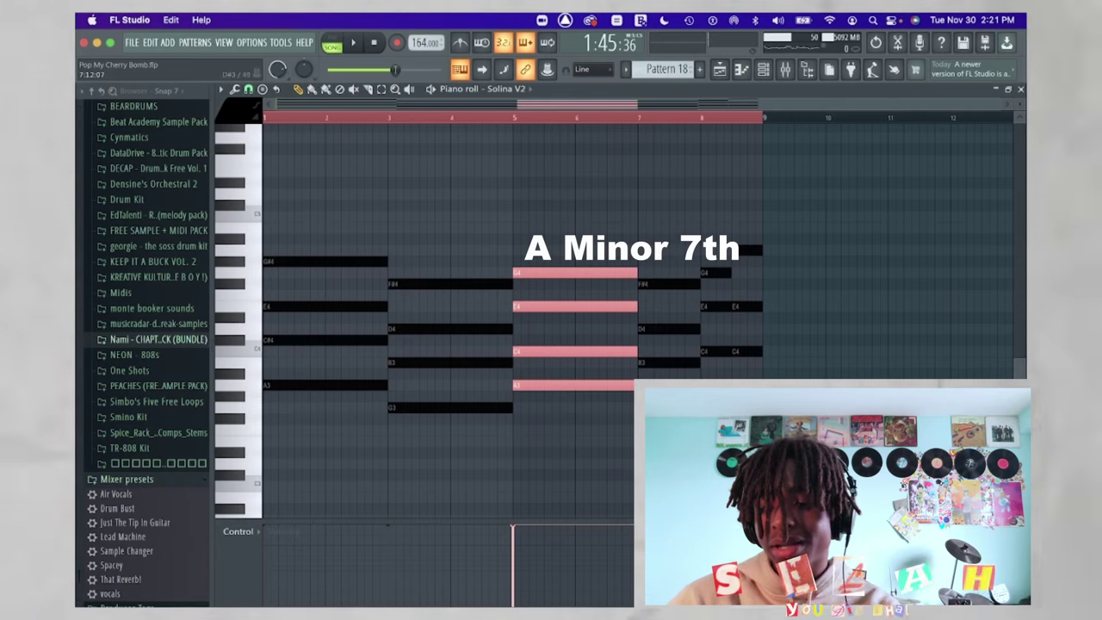
key(ctrl+Right)
key(ctrl+Right)
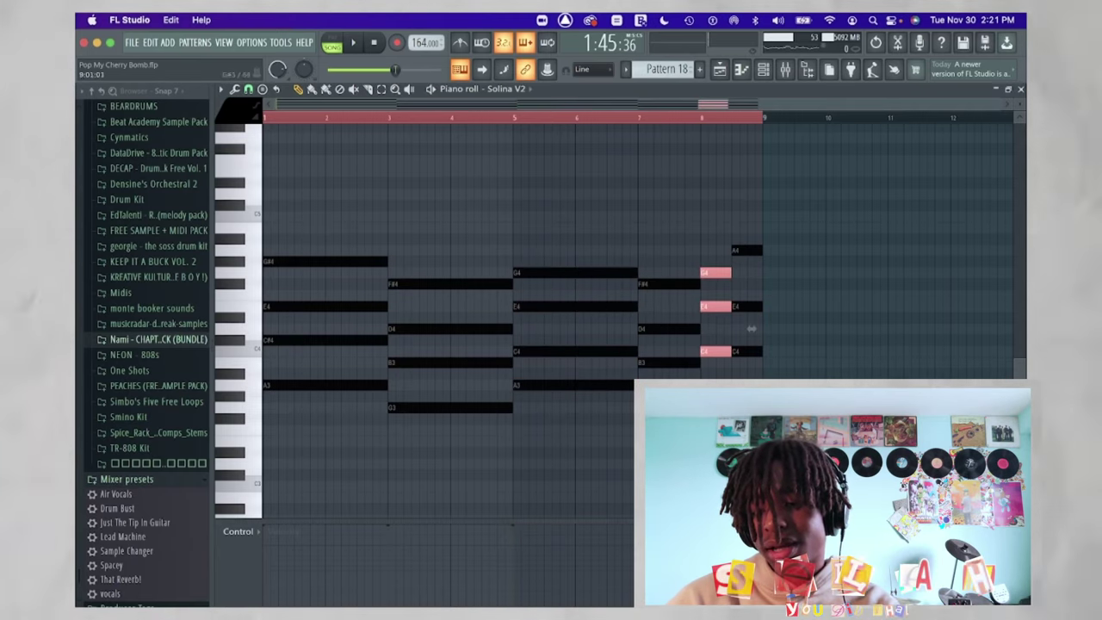
Play Pattern 18's chords at bar 8 briefly and select the C4 and E4 notes of its final chord
key(space)
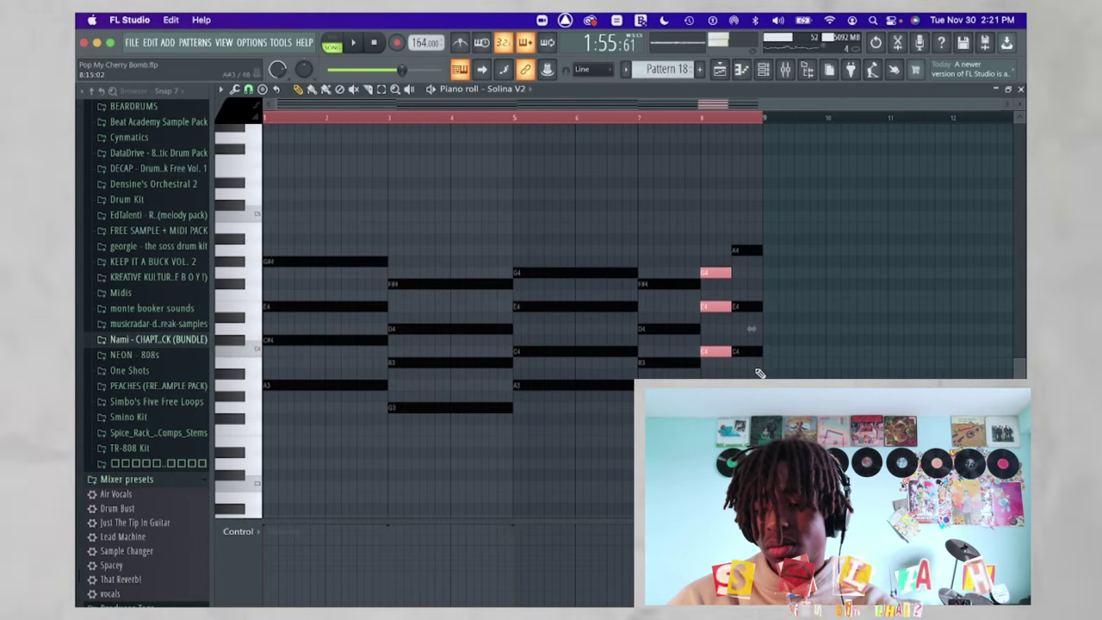
key(space)
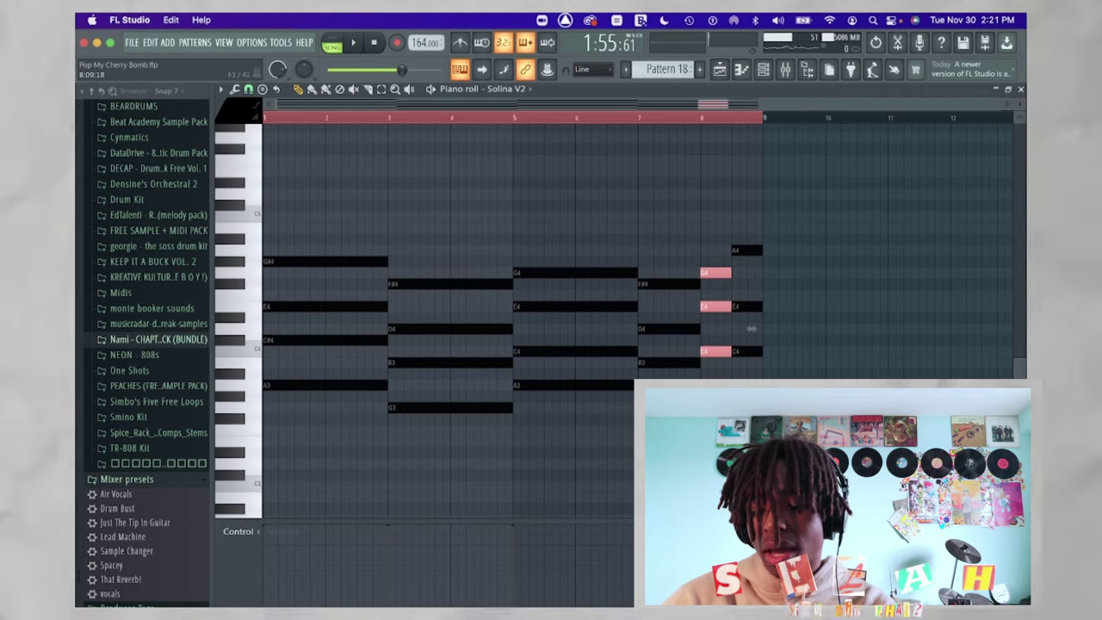
key(ctrl+Right)
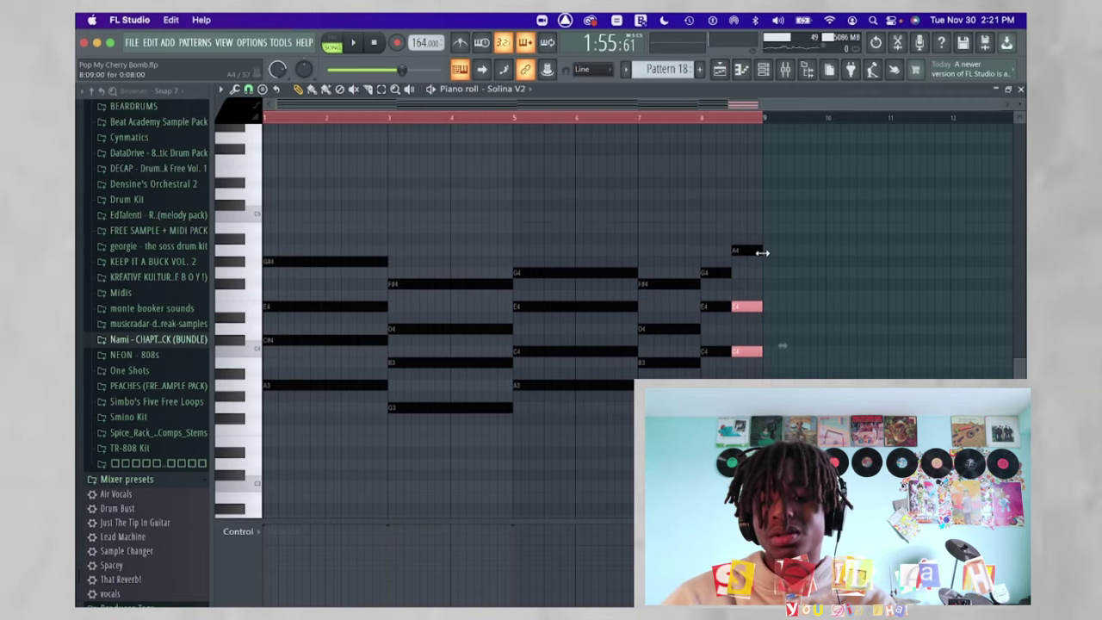
key(space)
key(space)
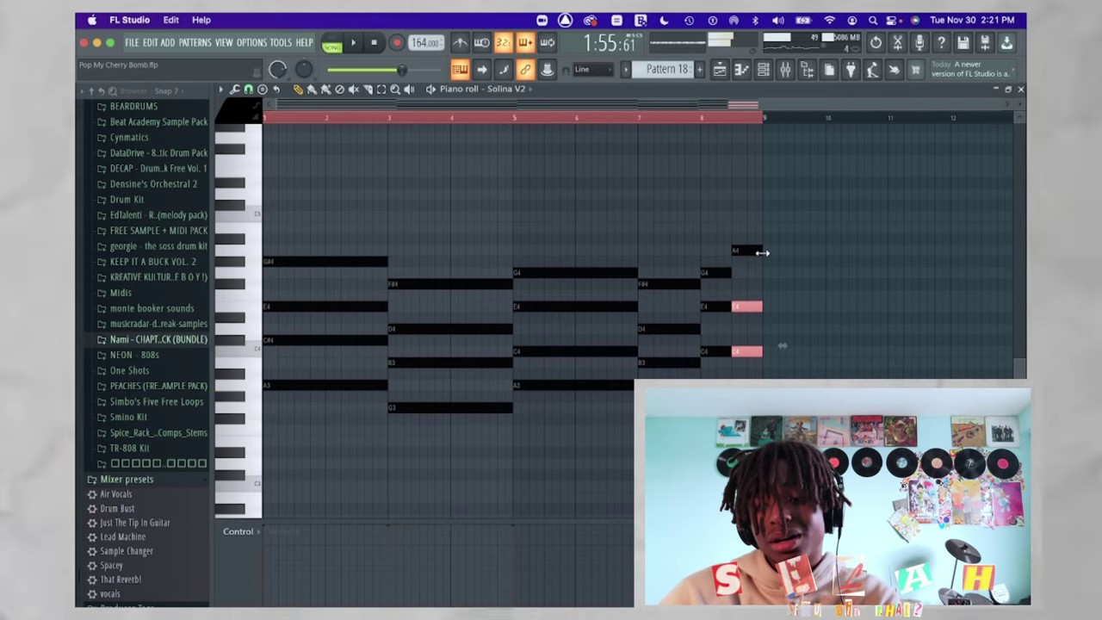
Set the playhead at bar 5 of Pattern 18 and audition the chords in short bursts
click(520, 117)
key(space)
key(space)
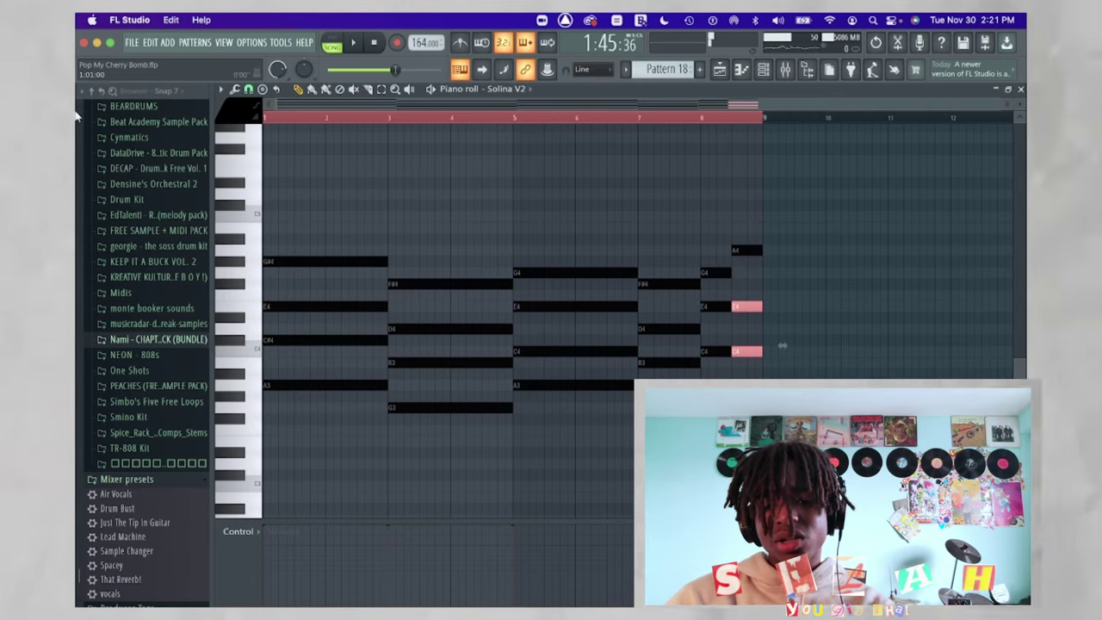
key(space)
key(space)
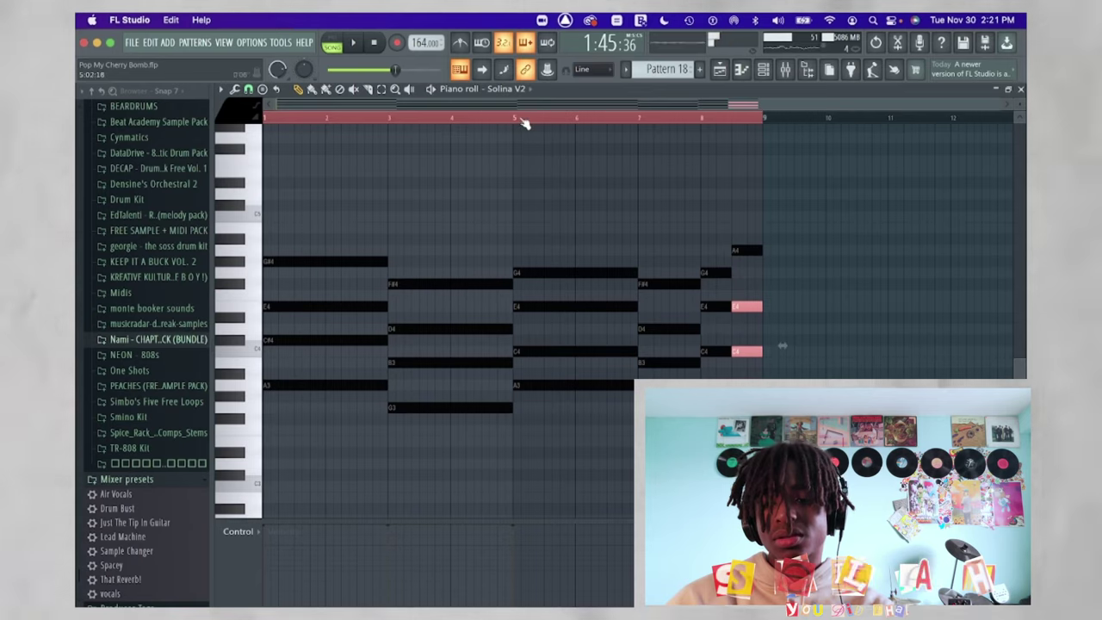
click(522, 119)
key(space)
key(space)
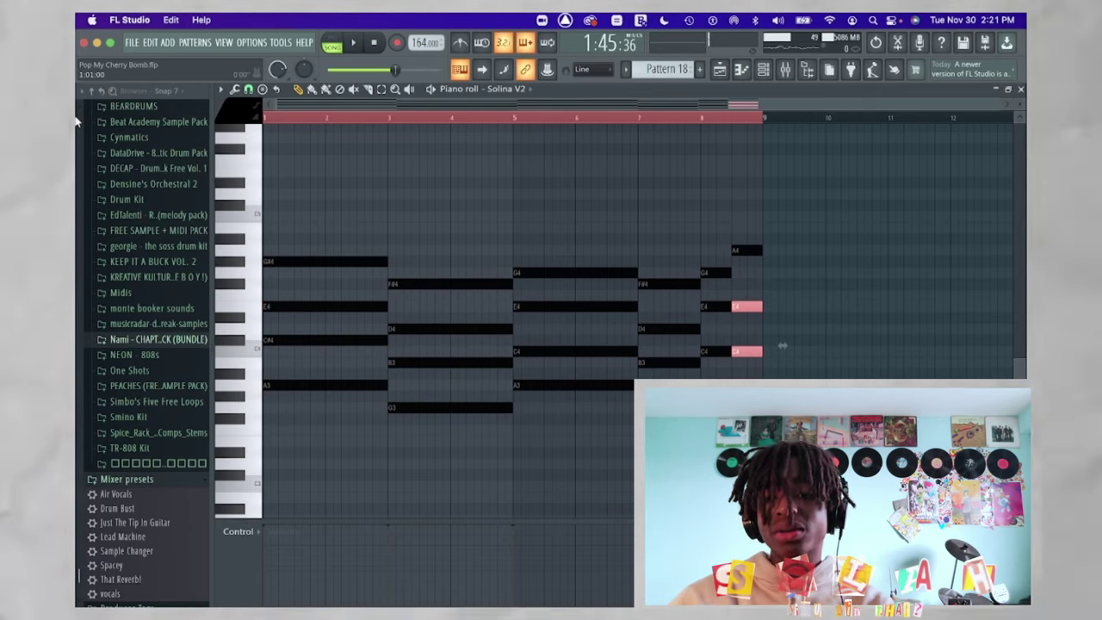
Play Pattern 18 from bar 1 to bar 8, remove the stray F#4 note past bar 9 and check the Solina V2 mixer levels
drag(807, 304, 818, 258)
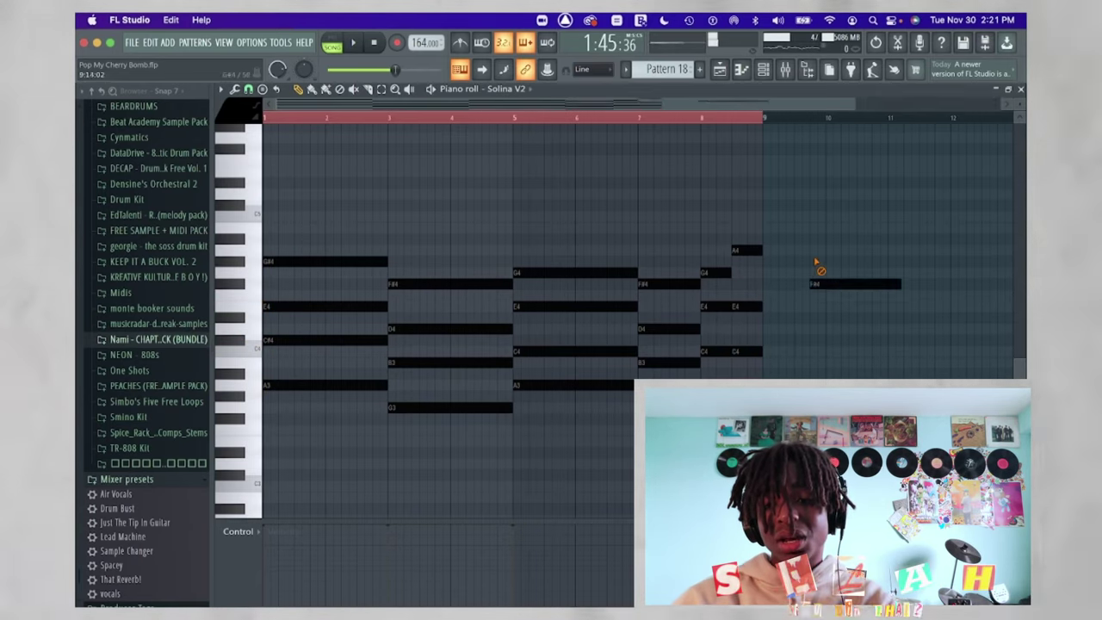
key(space)
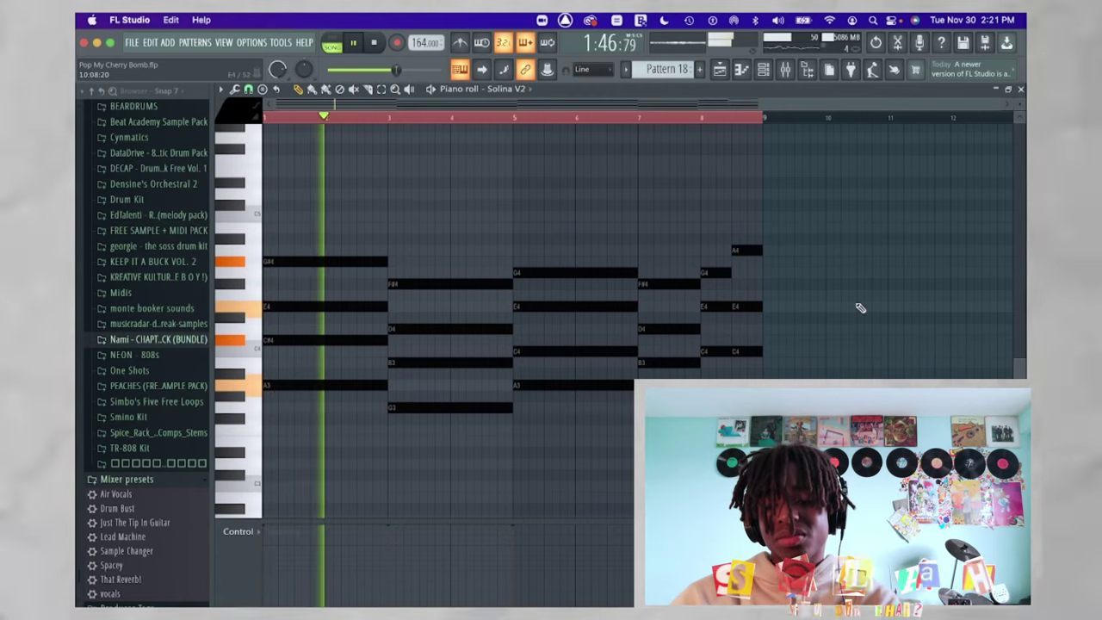
right_click(860, 251)
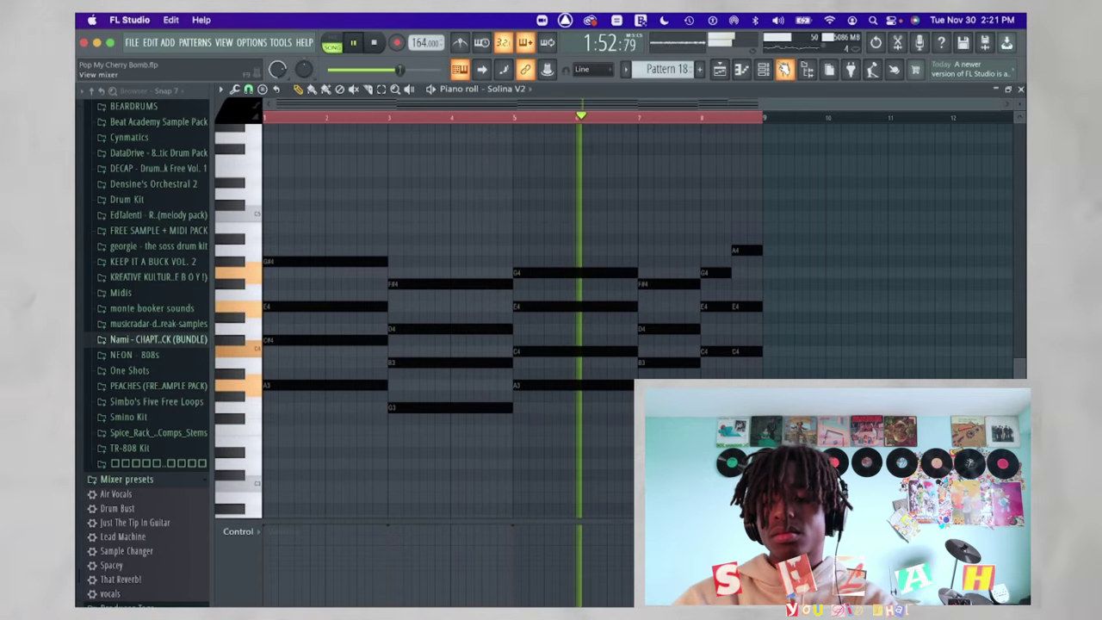
key(F9)
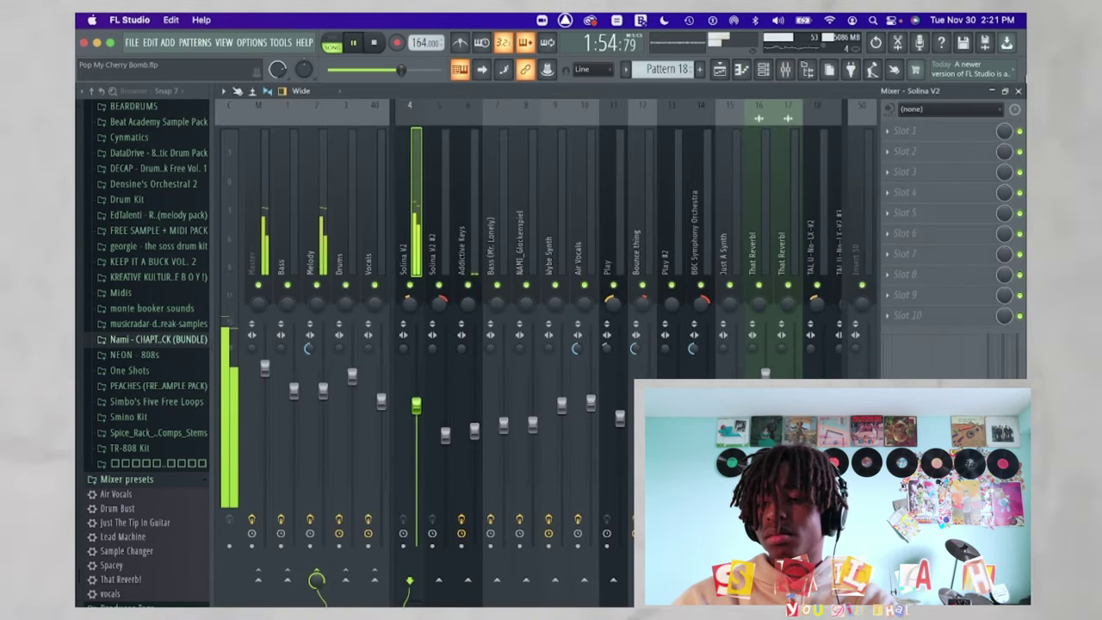
click(1018, 92)
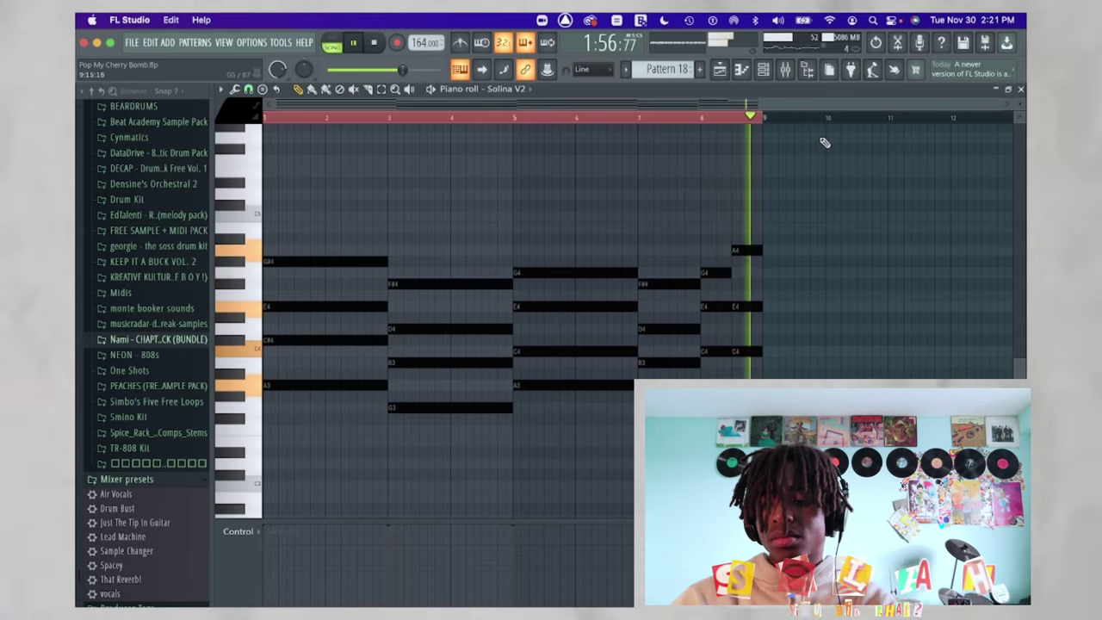
key(space)
Inspect FF Pro-Q 3 on the Melody bus and Distructor on the Bass bus in the mixer
click(785, 69)
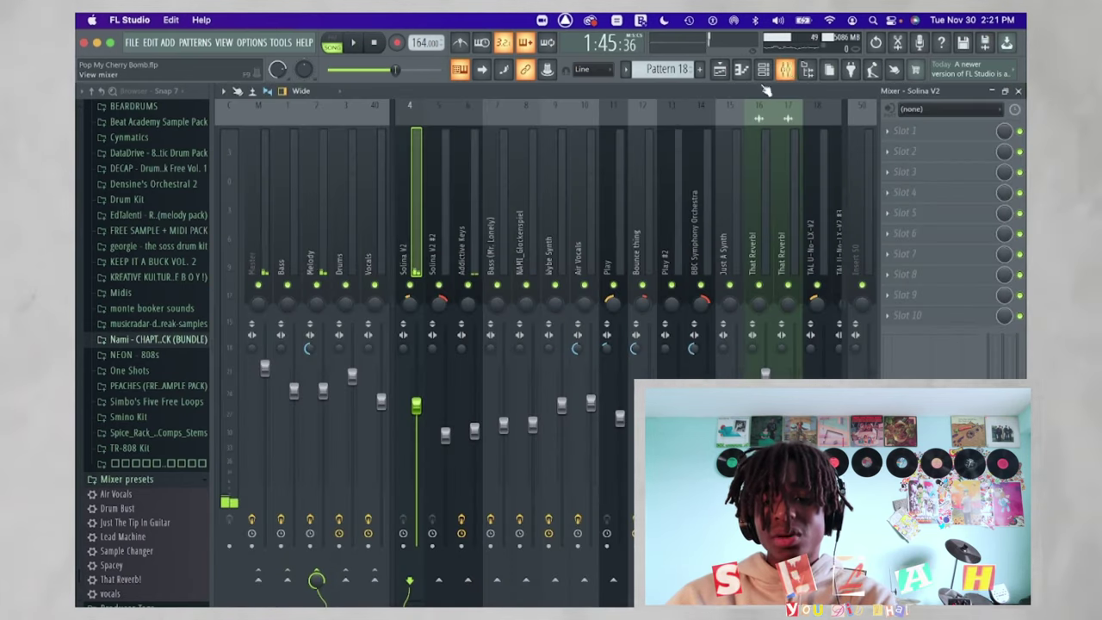
click(323, 247)
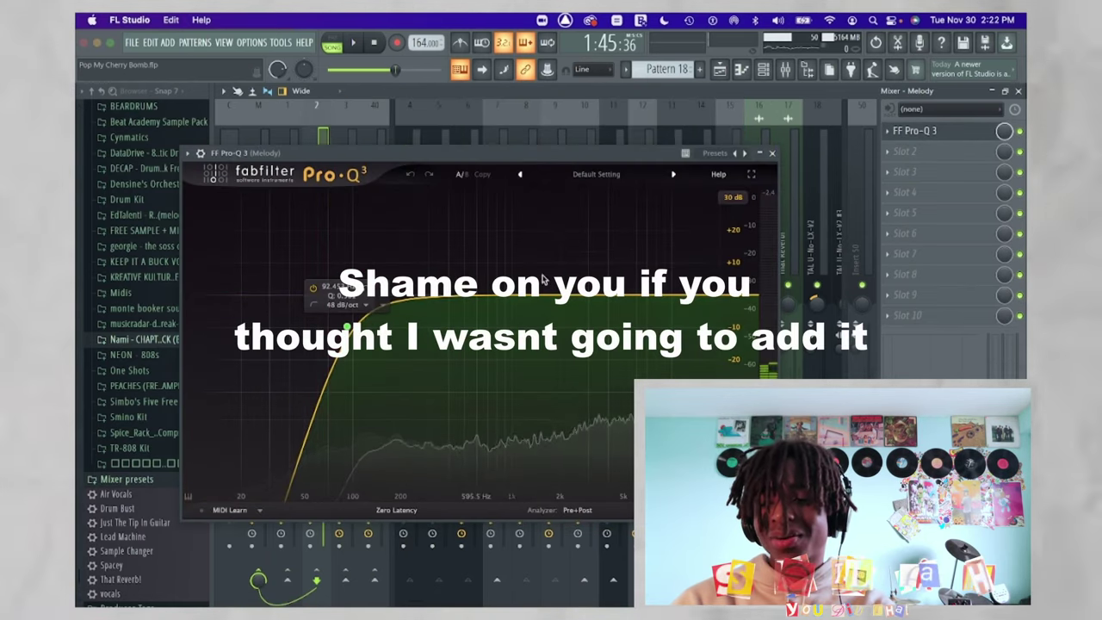
key(Escape)
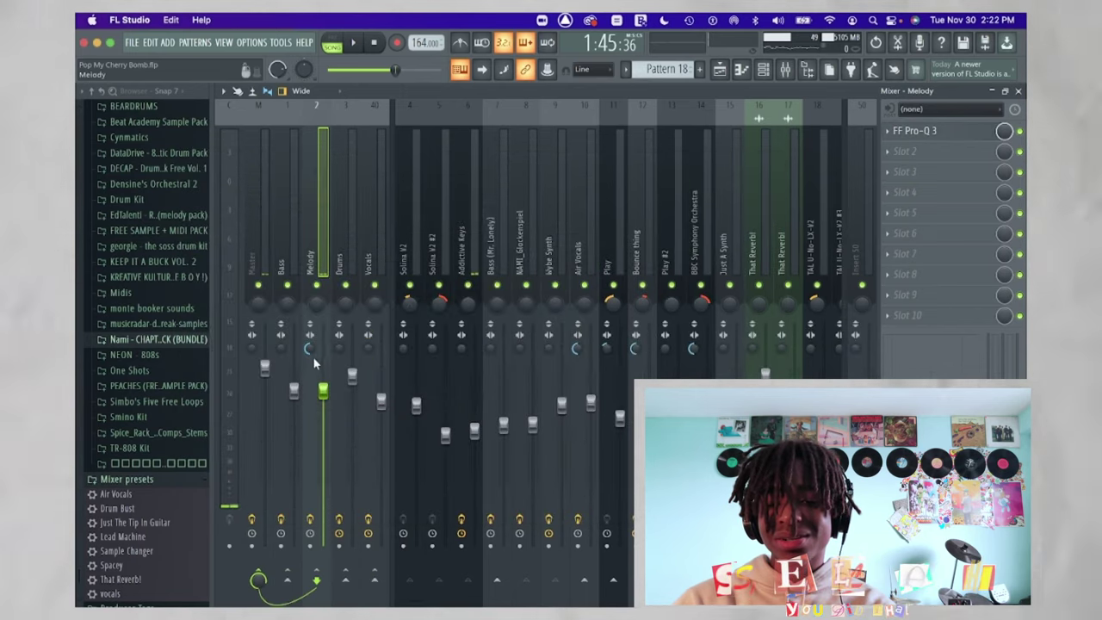
click(289, 256)
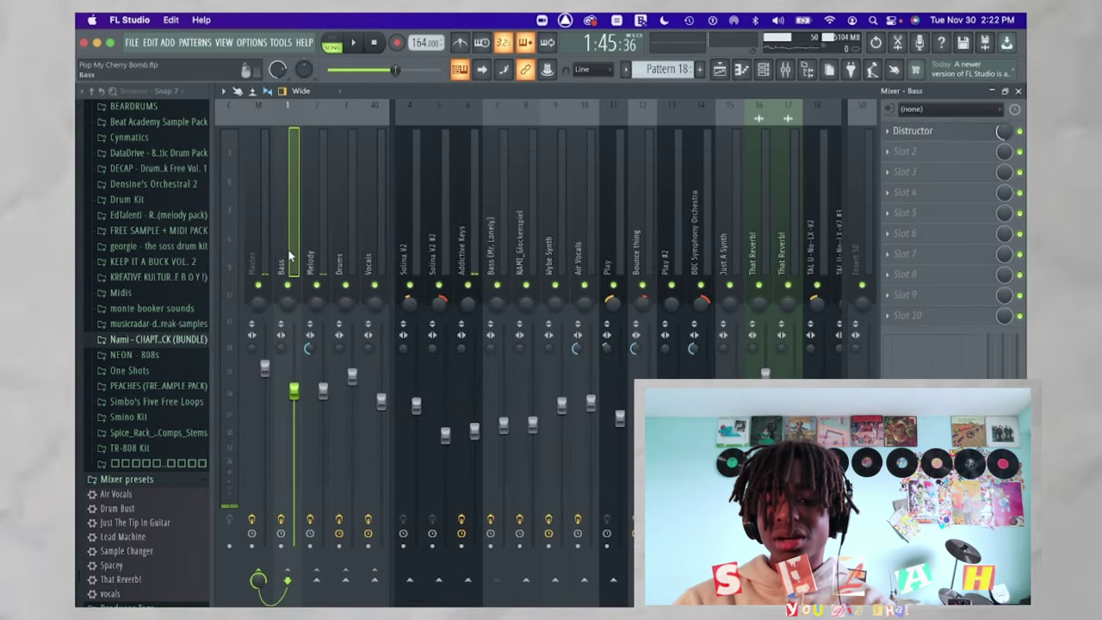
click(972, 133)
key(Escape)
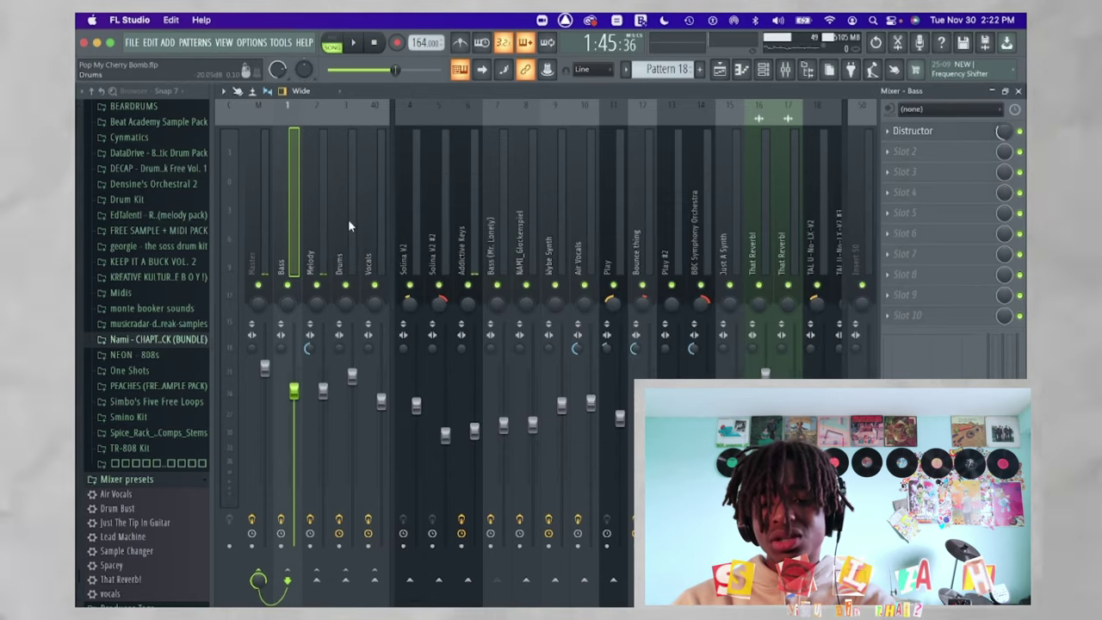
View the Drums bus's effect chain and inspect FF Pro-Q 3 on the Vocals bus
click(348, 219)
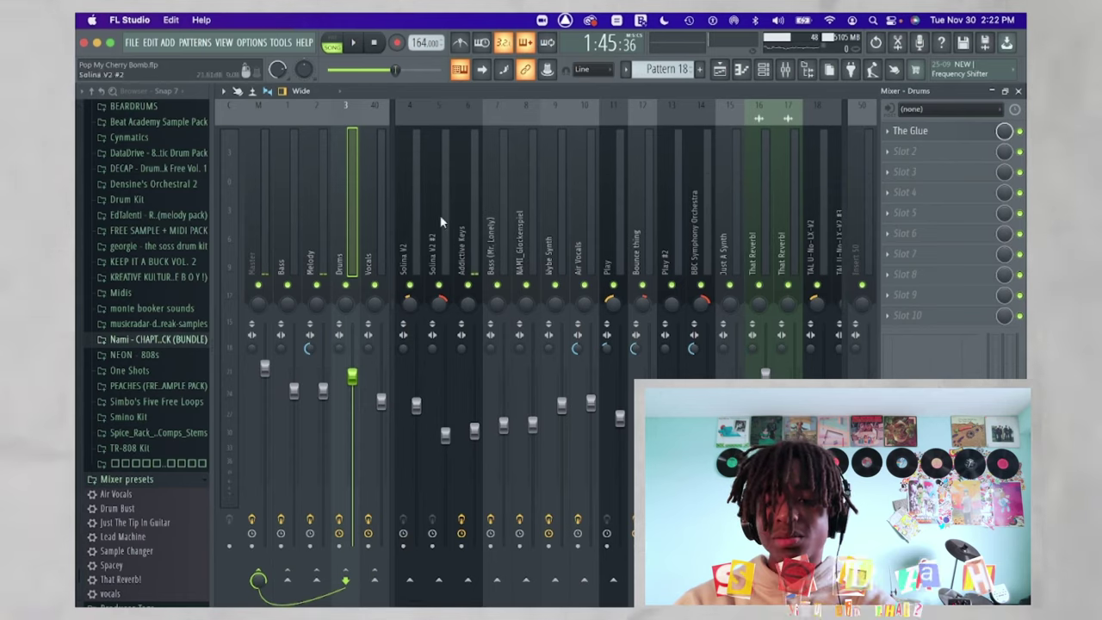
click(368, 200)
click(990, 211)
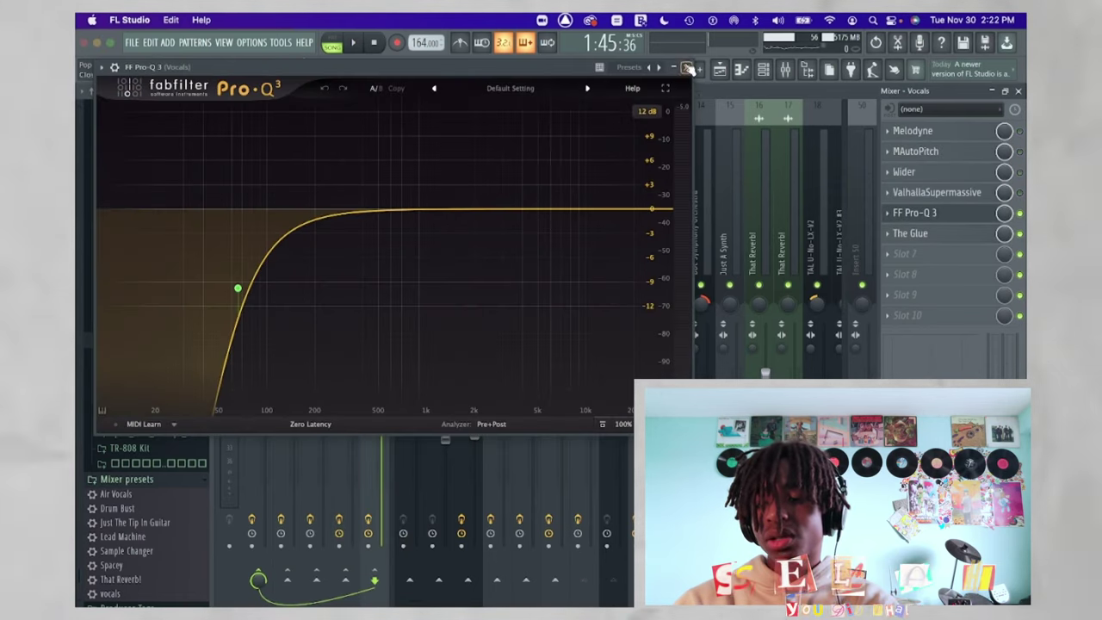
click(687, 68)
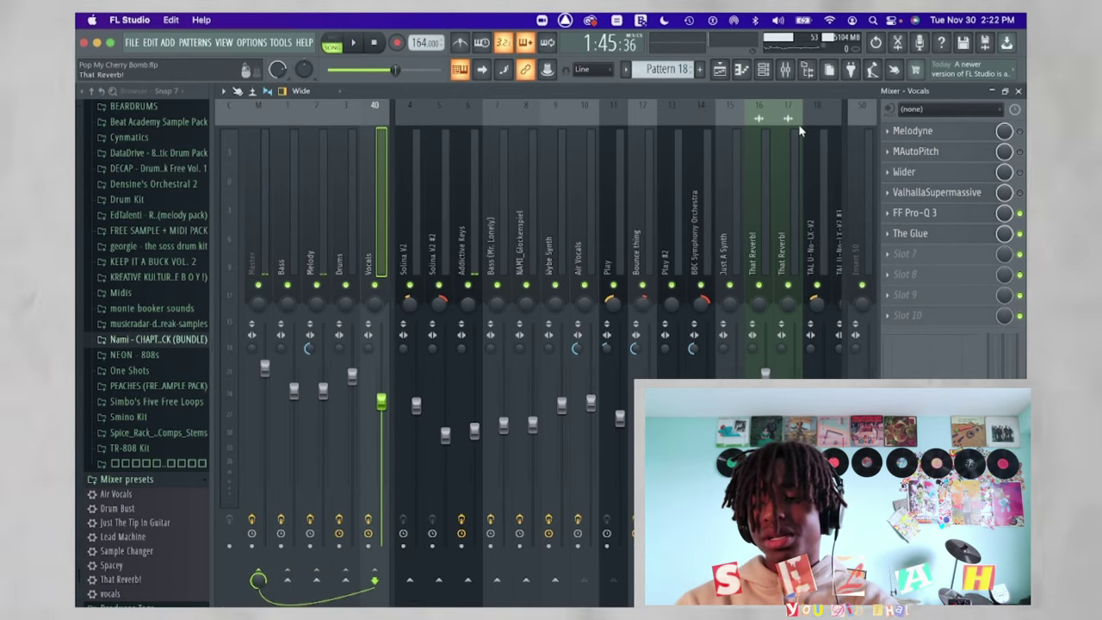
Return to the playlist, solo Track 3 and play its Pattern 24 from bar 73
key(F7)
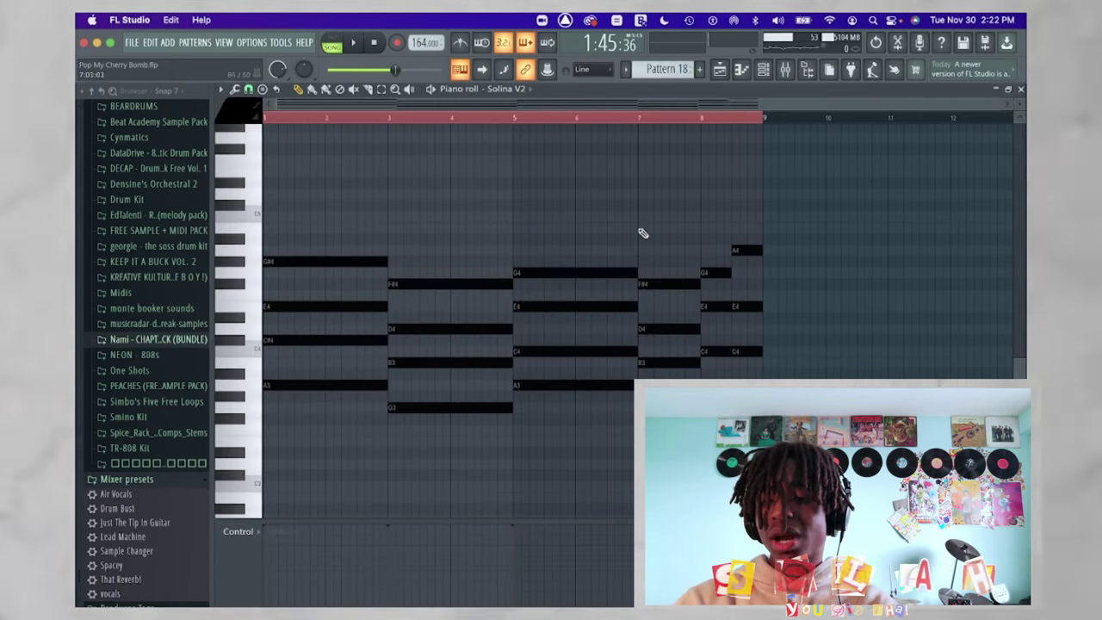
scroll(841, 197, down, 2)
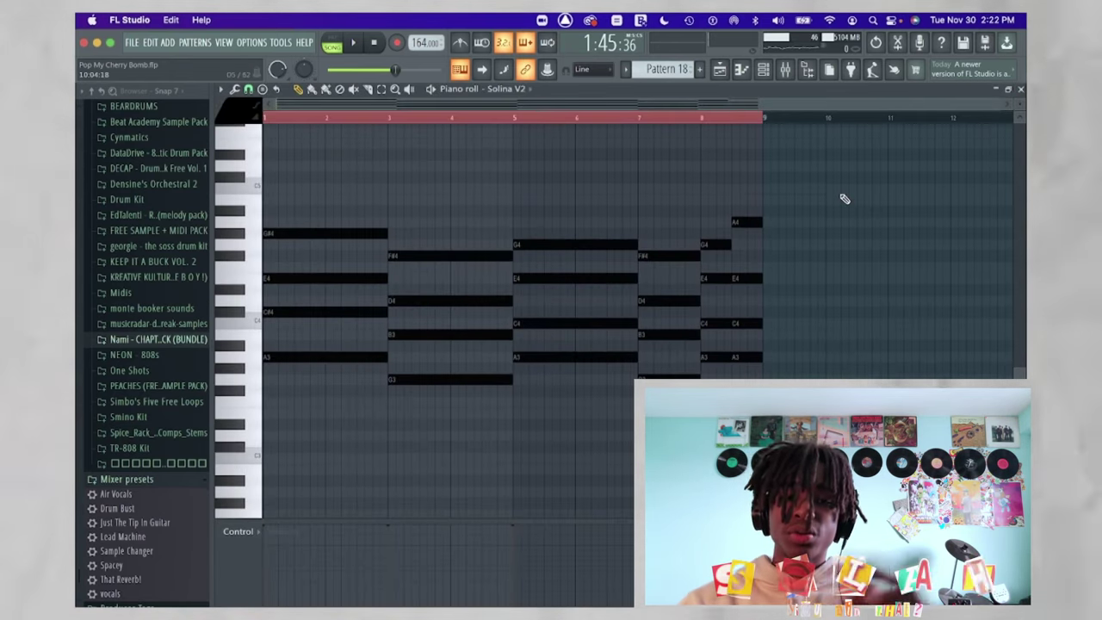
click(1019, 90)
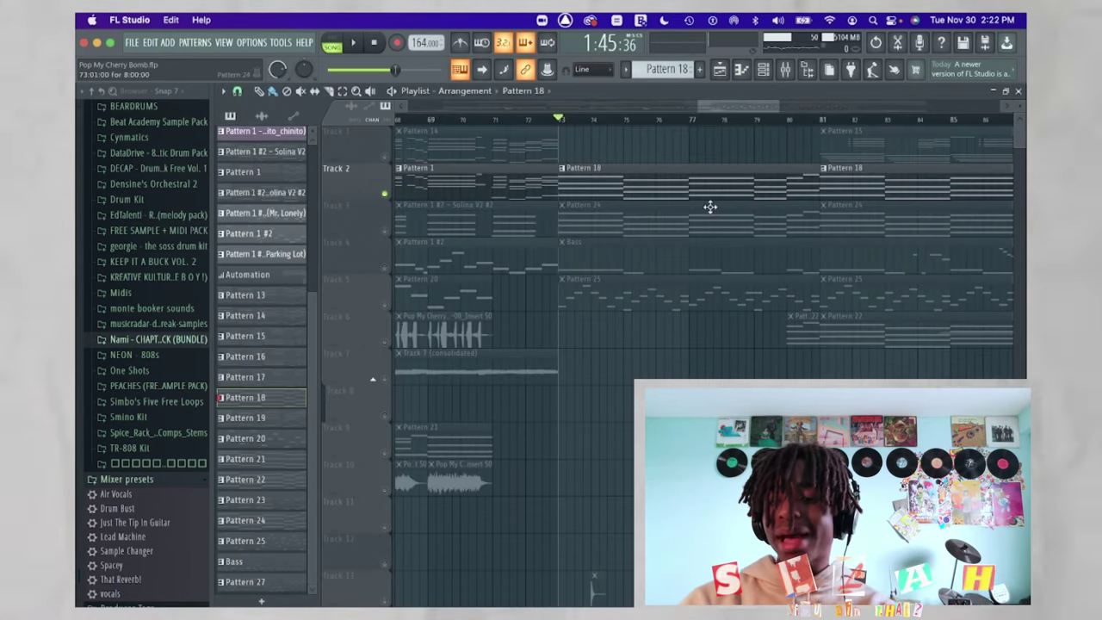
scroll(533, 215, right, 3)
click(385, 231)
right_click(385, 231)
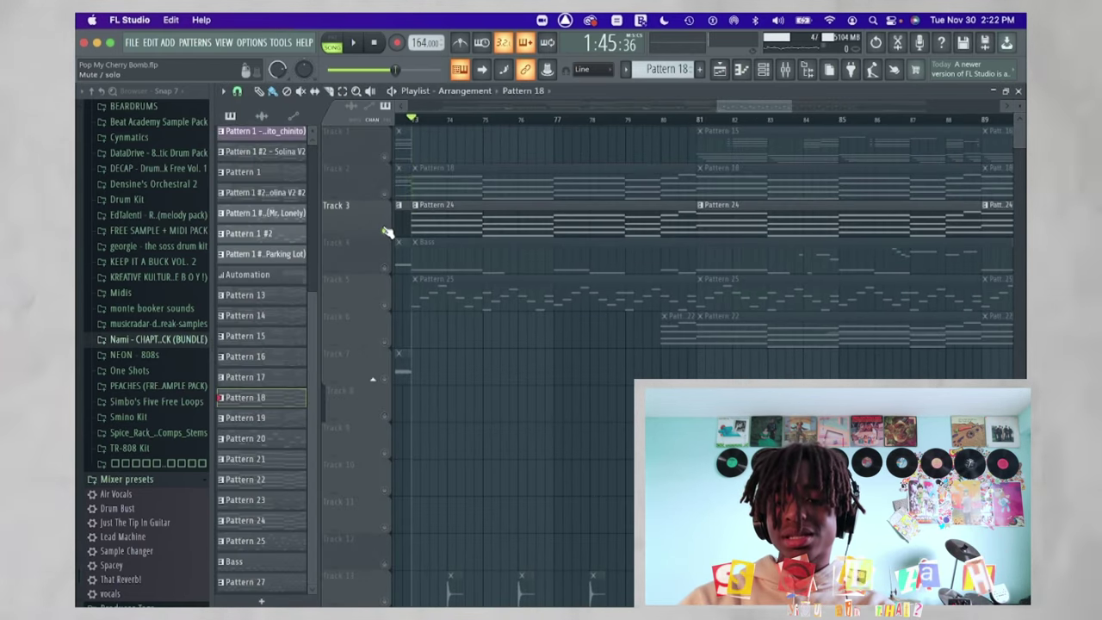
key(space)
View Solina V2's notes in Pattern 18 from the channel rack and return to the playlist
click(762, 69)
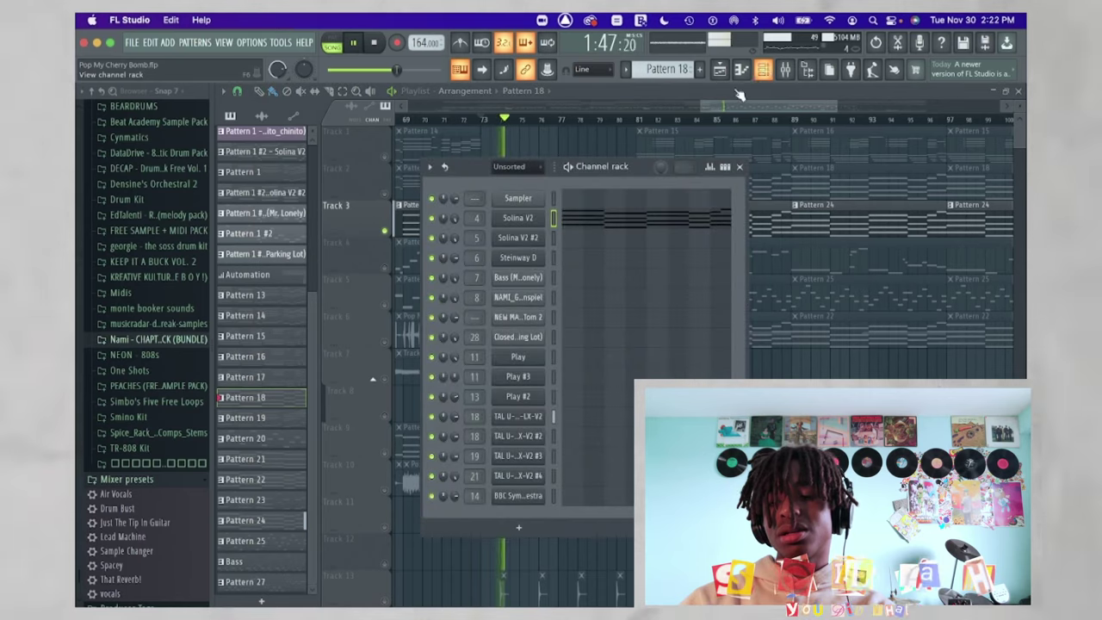
click(593, 218)
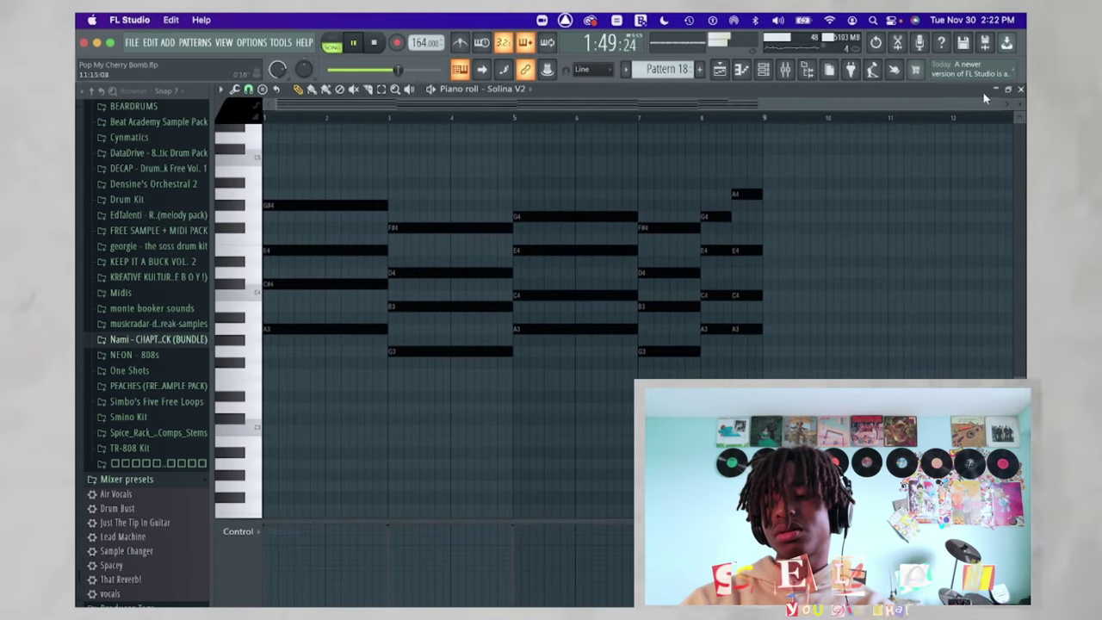
click(1019, 88)
click(762, 69)
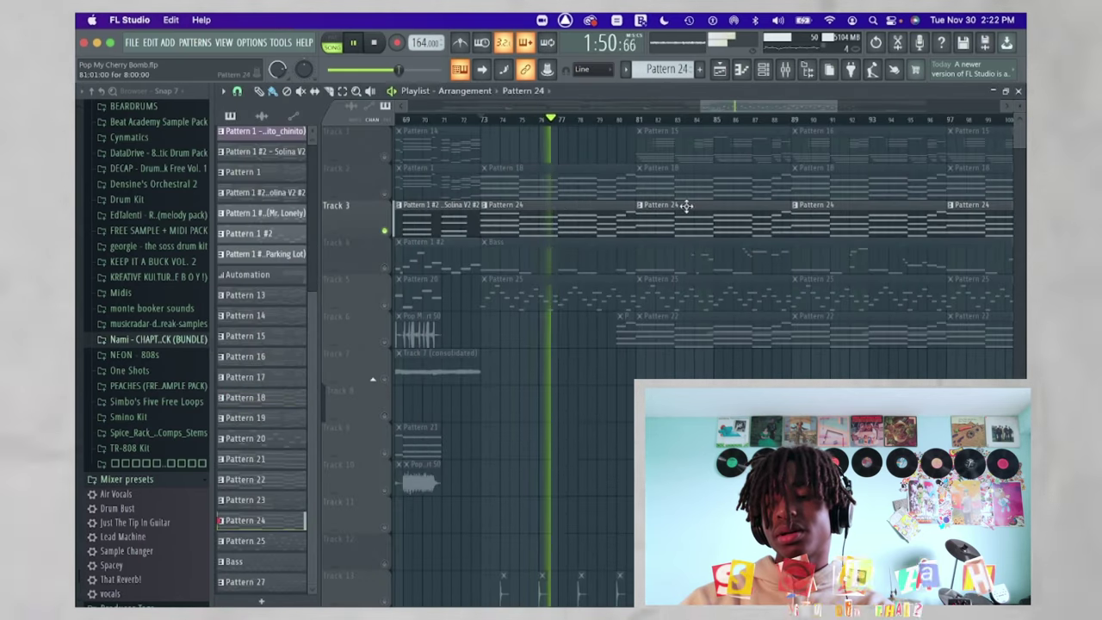
View Track 3's Pattern 24 chords in the piano roll and select the TAL U-No-LX-V2 track in the mixer
double_click(555, 215)
scroll(554, 216, up, 3)
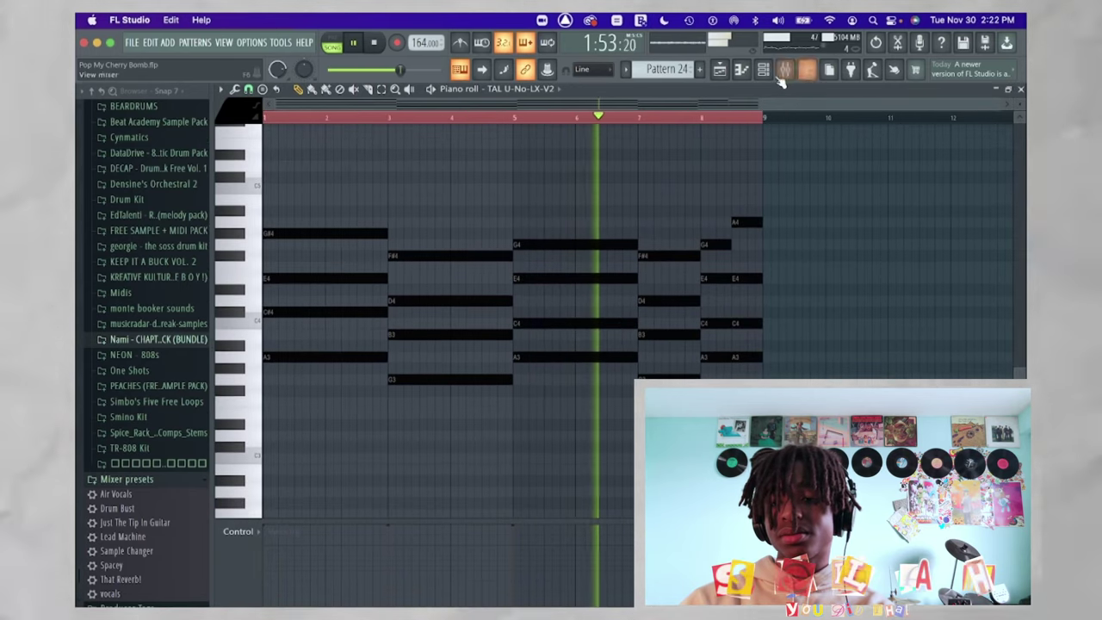
click(785, 68)
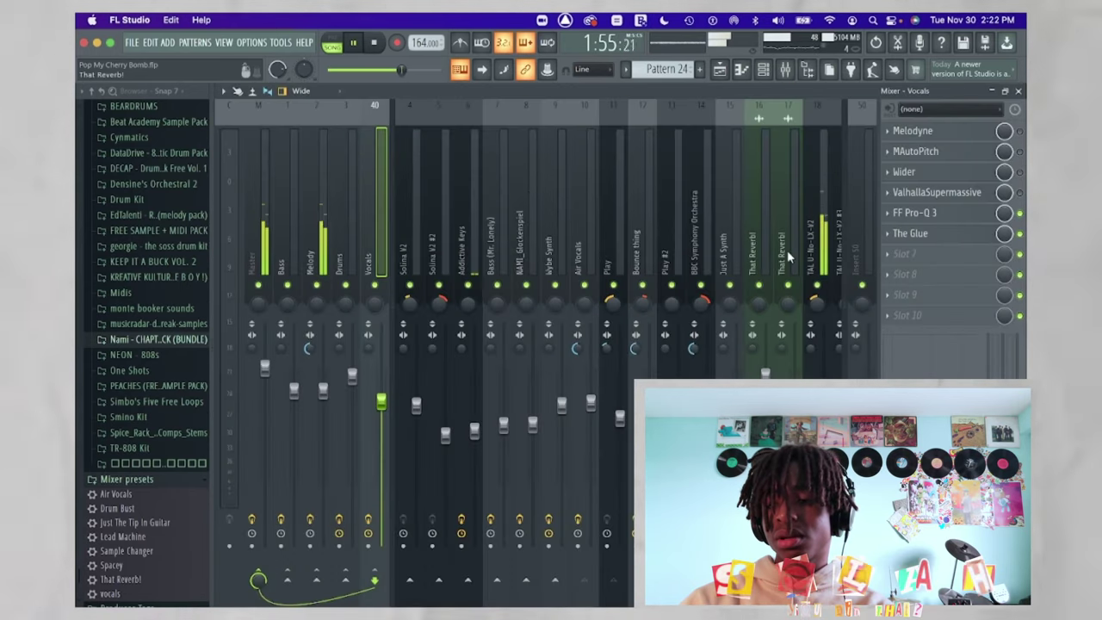
click(809, 246)
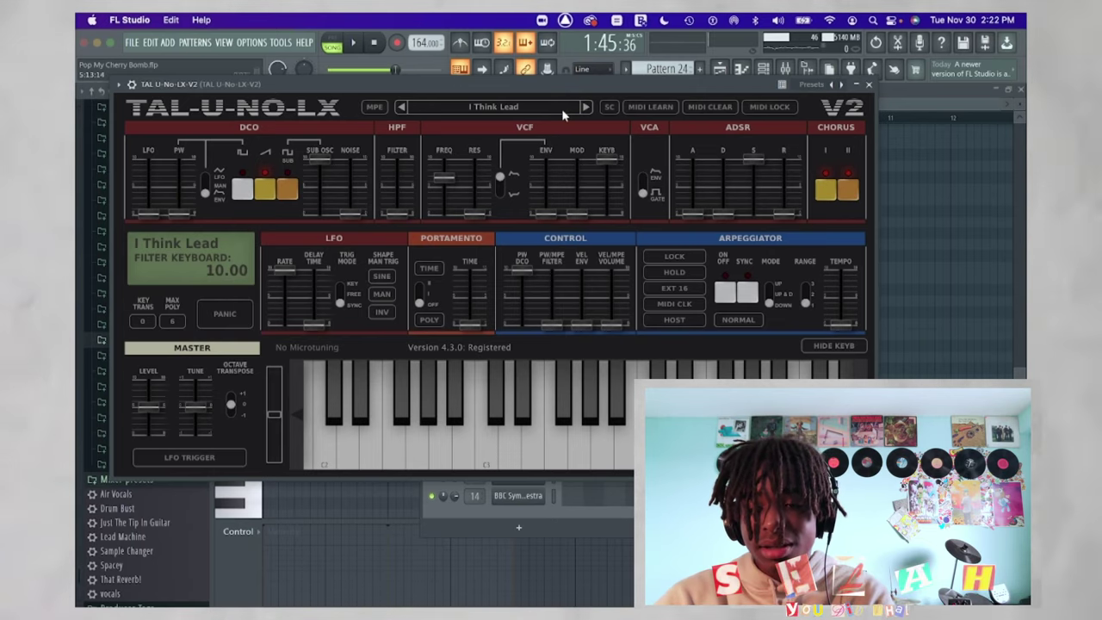
Set the TAL-U-No-LX filter cutoff to 6.68 while auditioning Pattern 24 and close the synth
key(space)
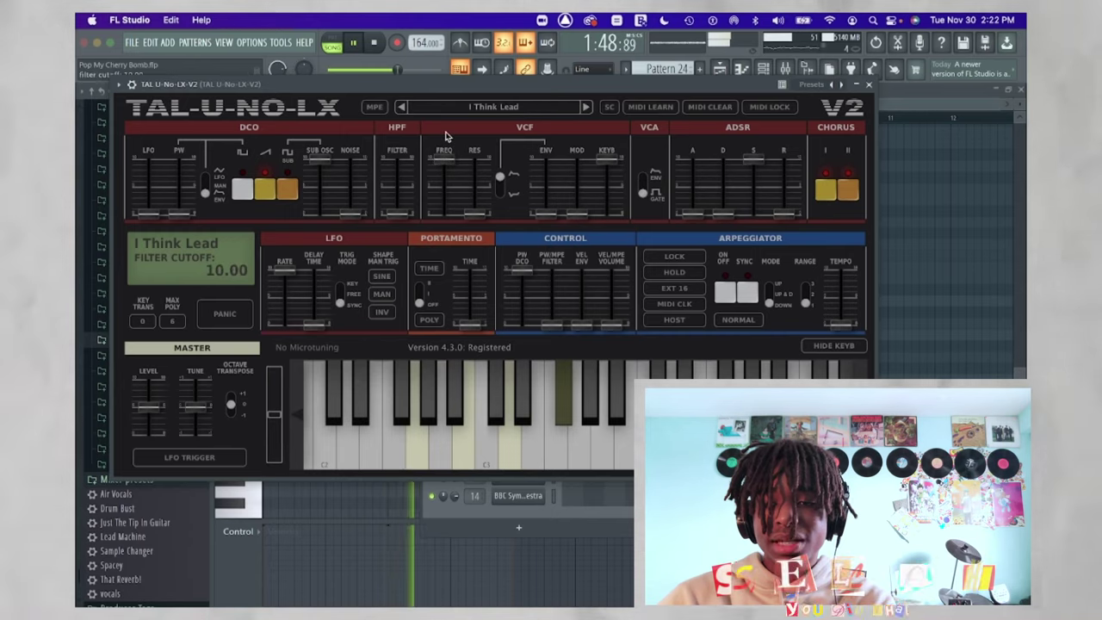
drag(445, 149, 446, 180)
key(space)
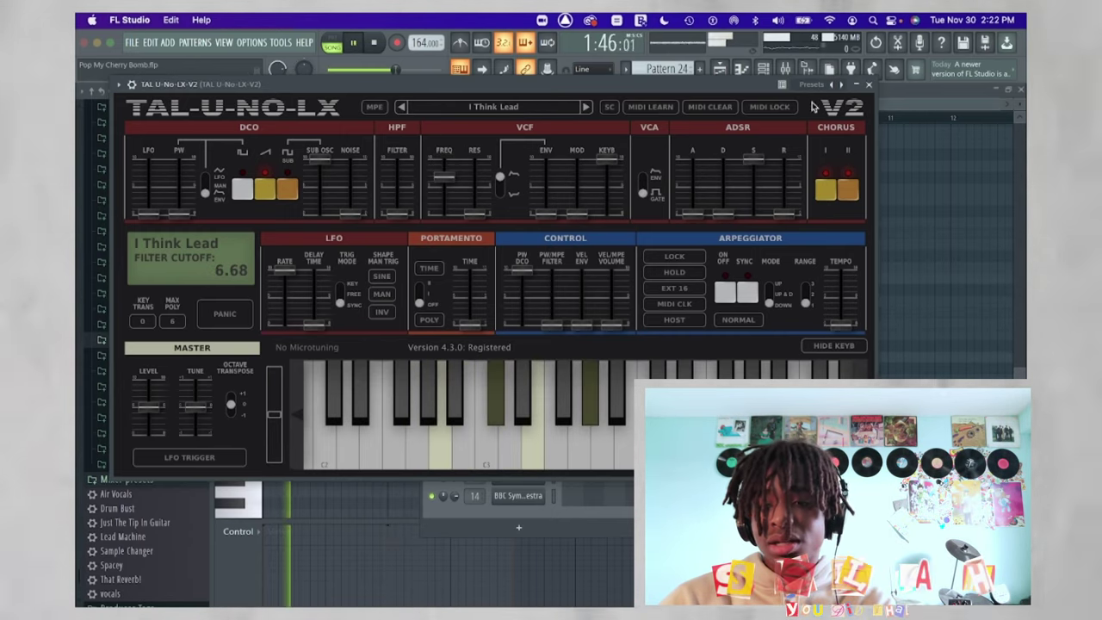
click(871, 86)
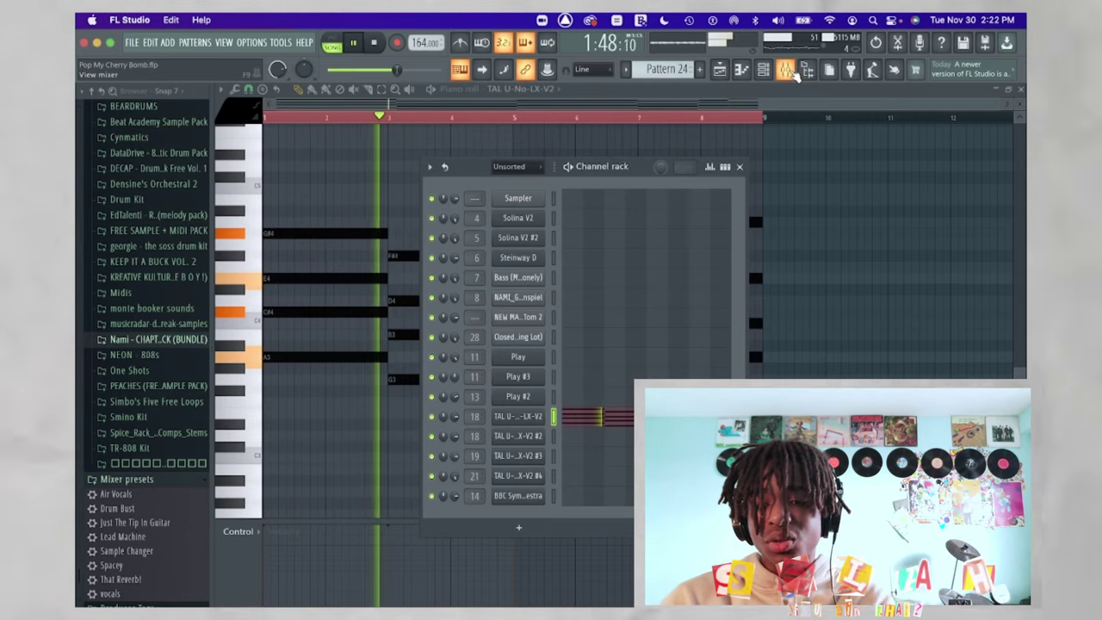
Inspect the effects on the TAL U-No-LX-V2 mixer track, stopping playback to view Chorus JUN-6 and ValhallaSupermassive
click(788, 71)
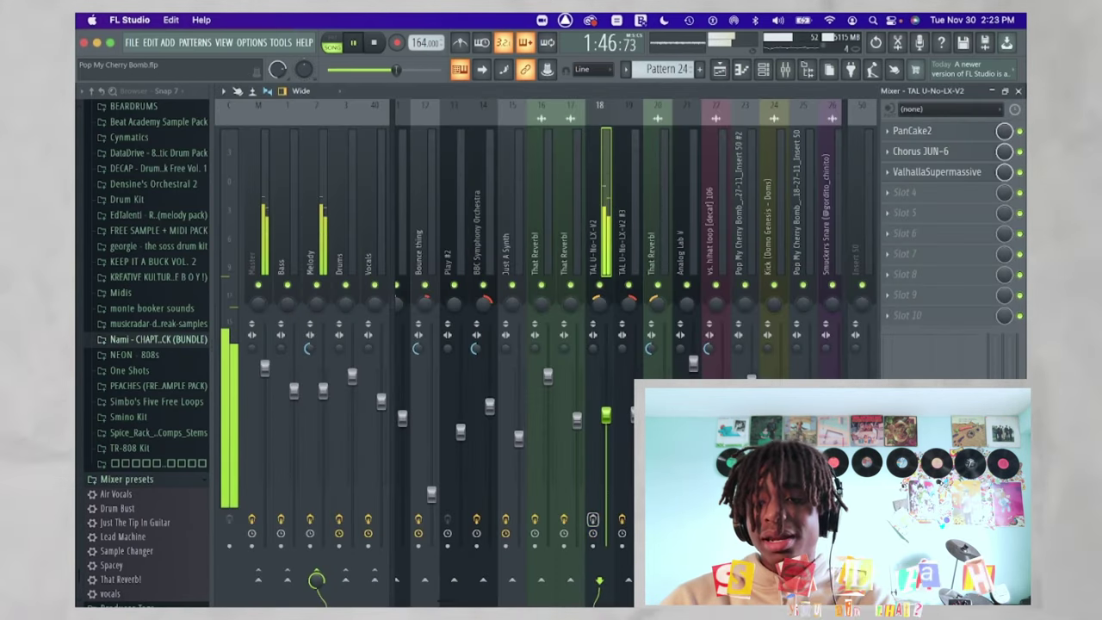
key(space)
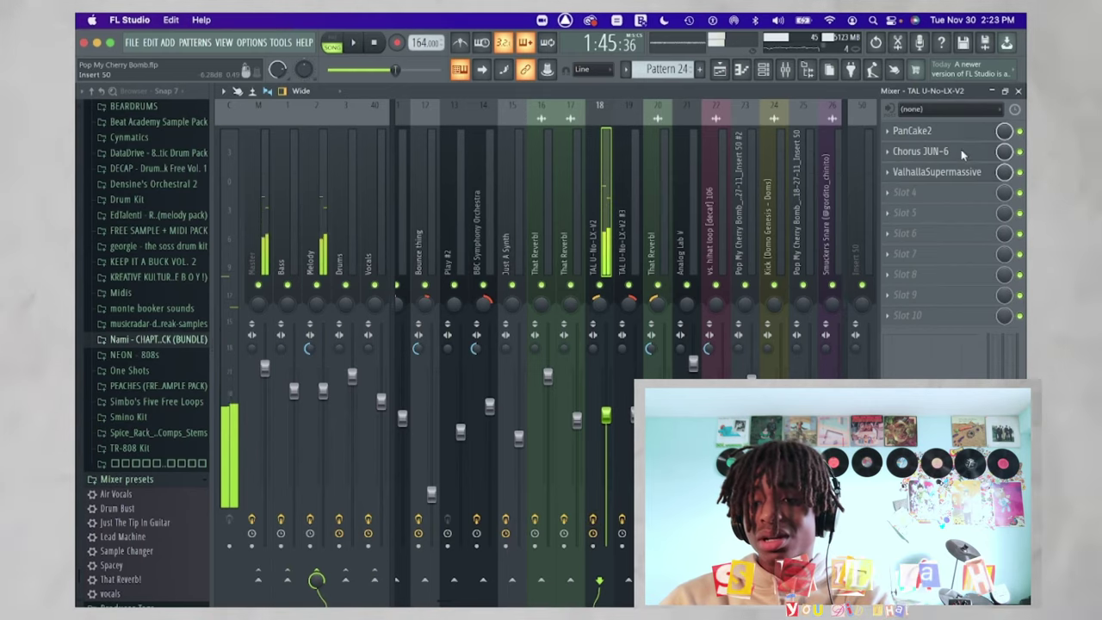
click(920, 150)
click(648, 68)
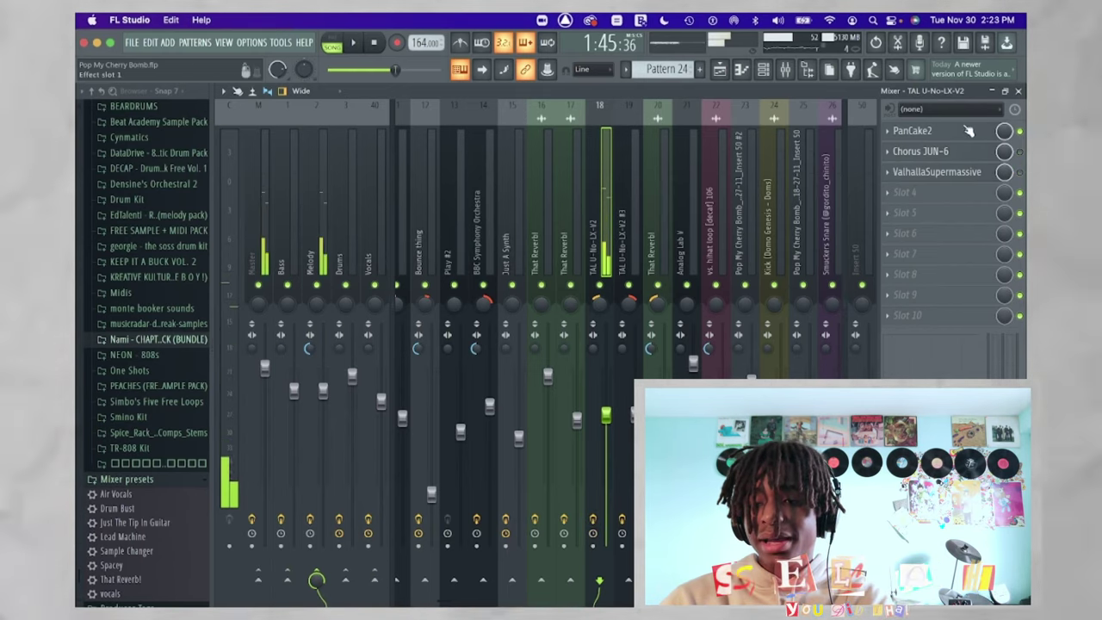
click(937, 171)
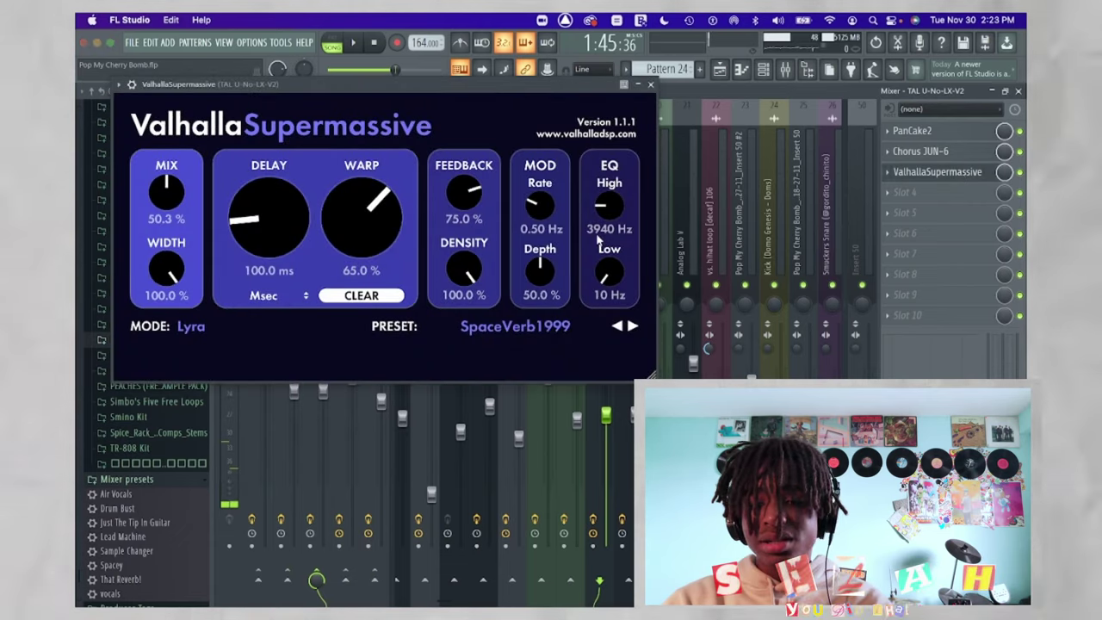
click(651, 85)
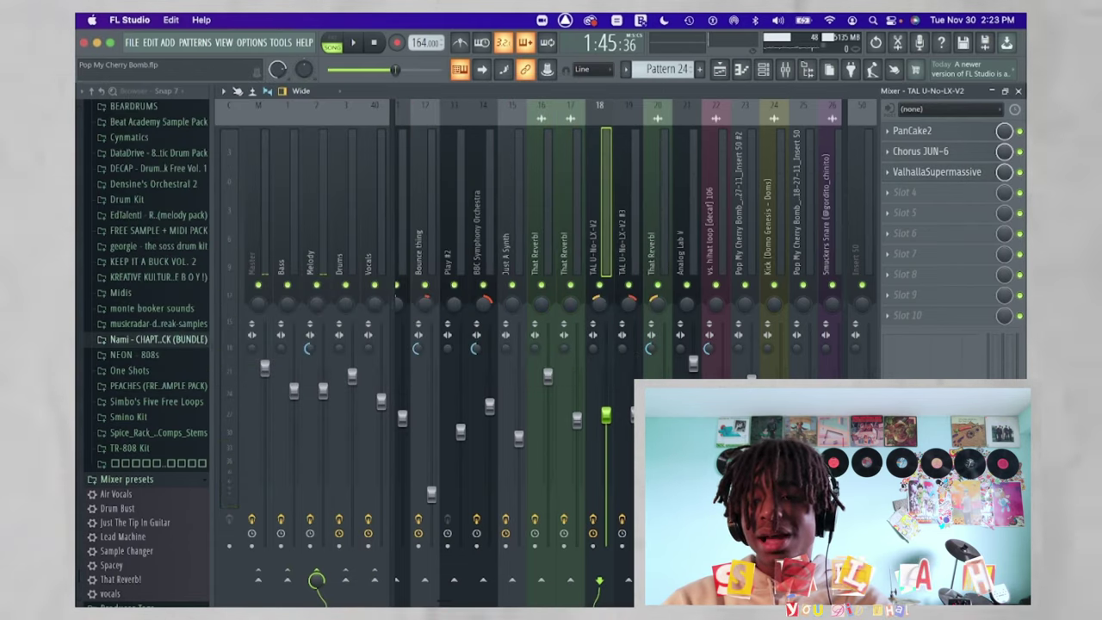
Return to the playlist, open Track 5's Pattern 25 in the piano roll and play its BBC Symphony Orchestra arpeggio
key(F5)
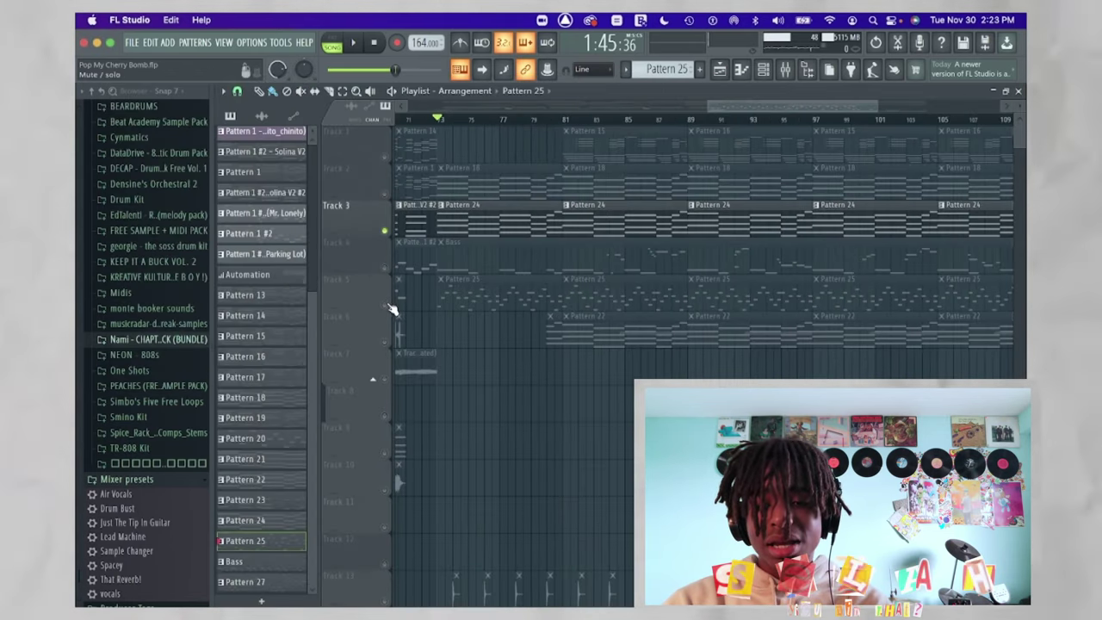
double_click(487, 299)
ctrl+scroll(303, 353, up, 2)
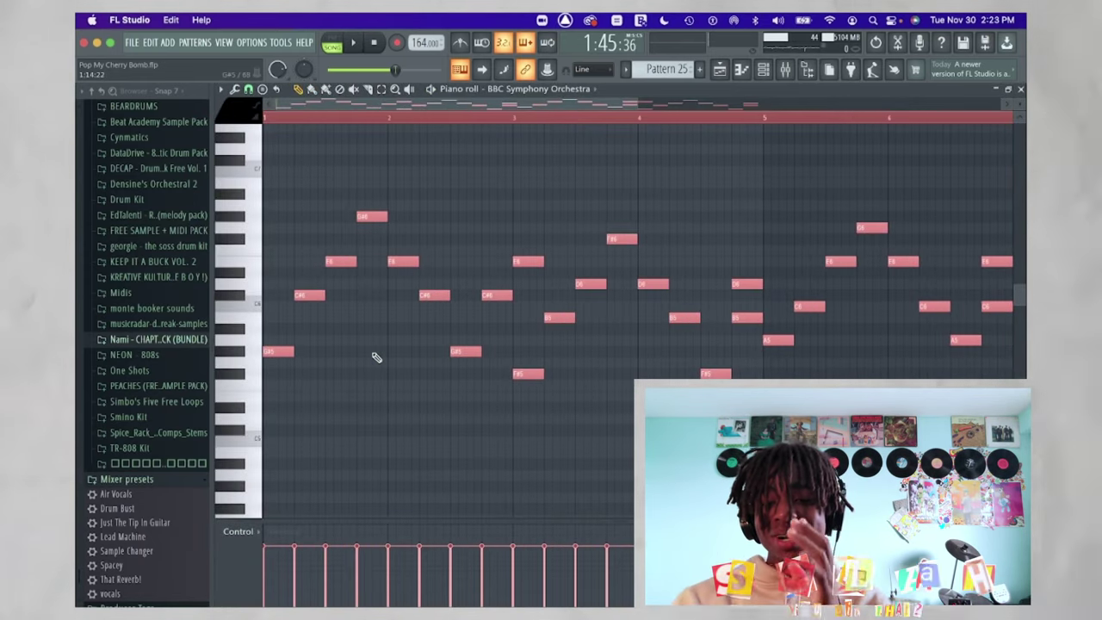
ctrl+click(528, 261)
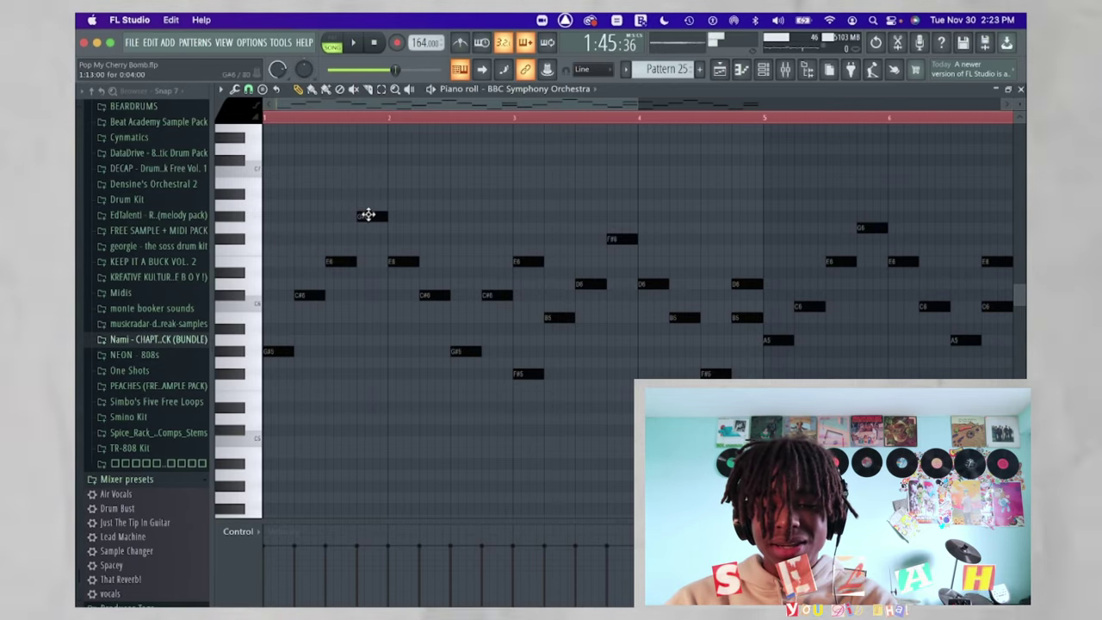
key(space)
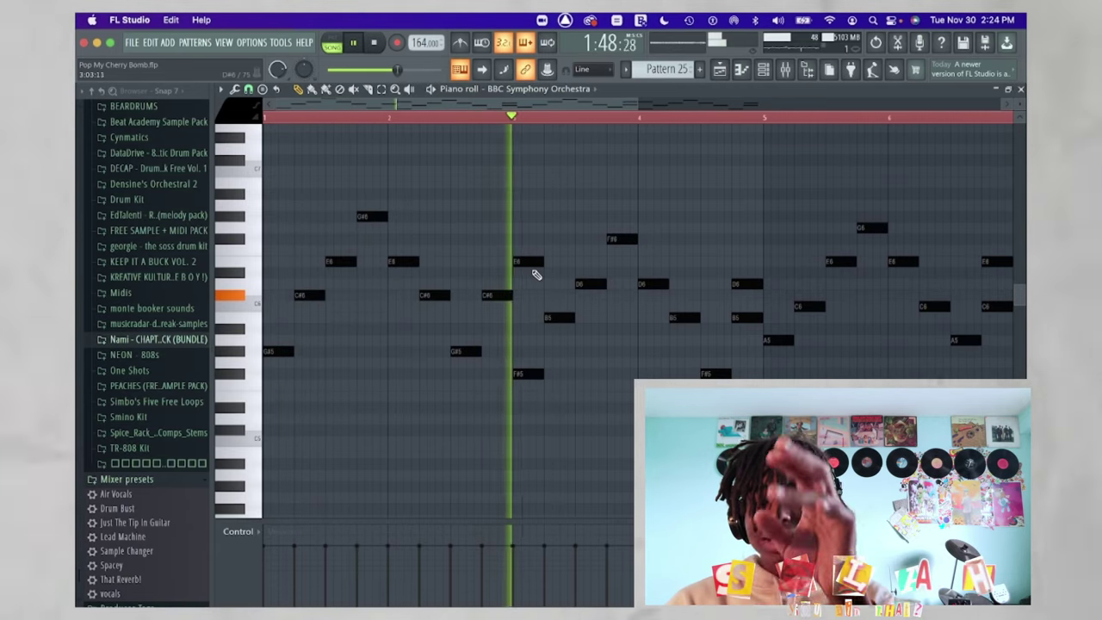
key(space)
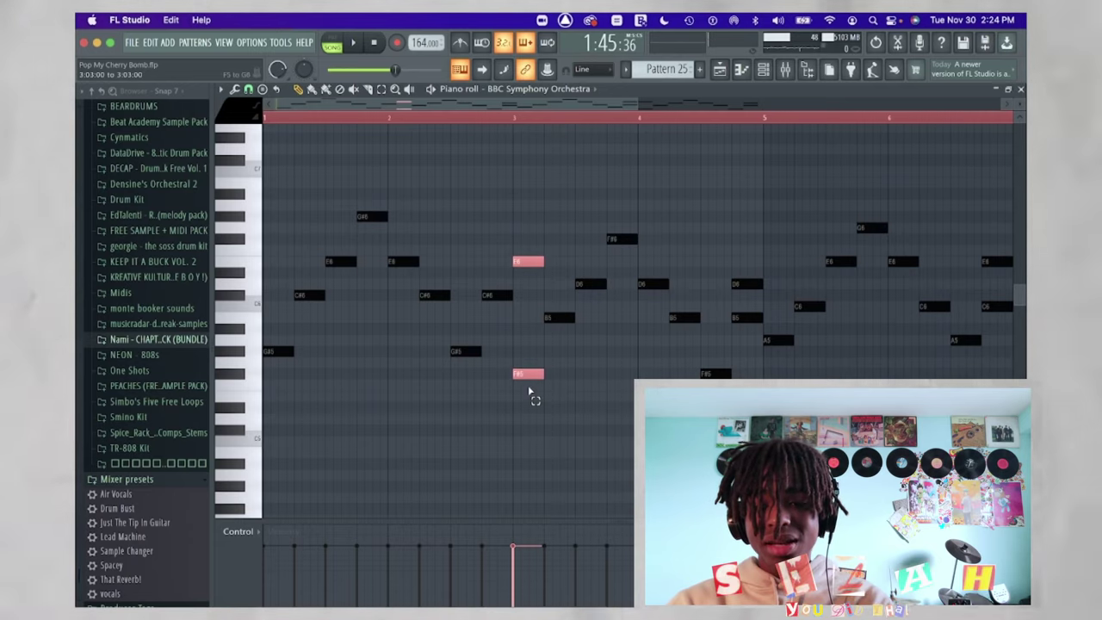
Replay Pattern 25 while examining its full eight-bar arpeggio, including the paired notes at bar 3, and return to the playlist
scroll(602, 386, right, 2)
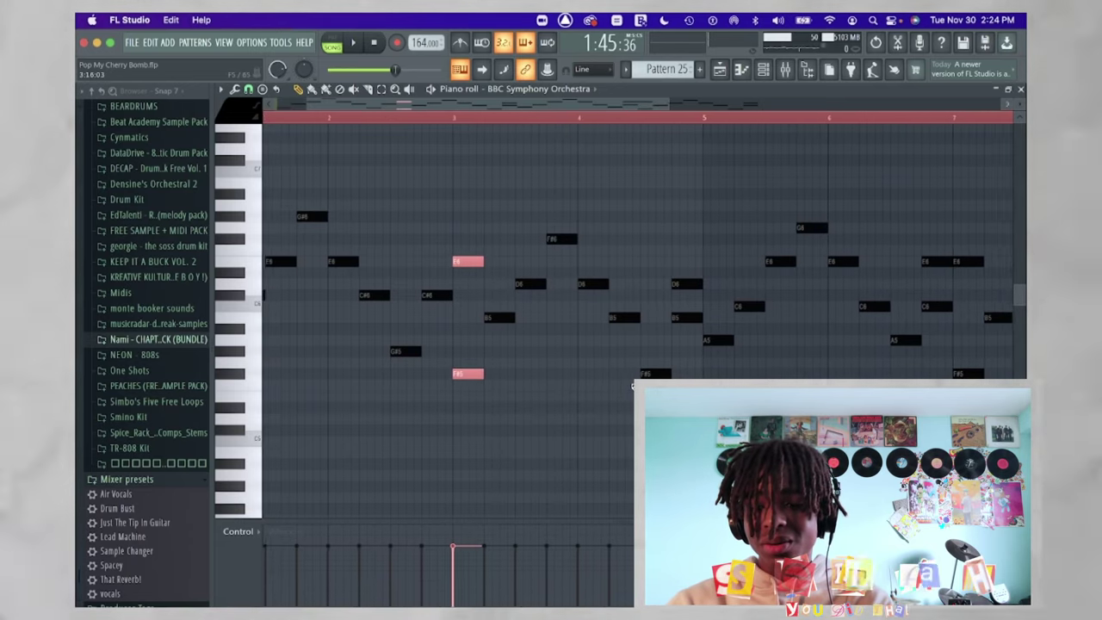
scroll(633, 386, down, 2)
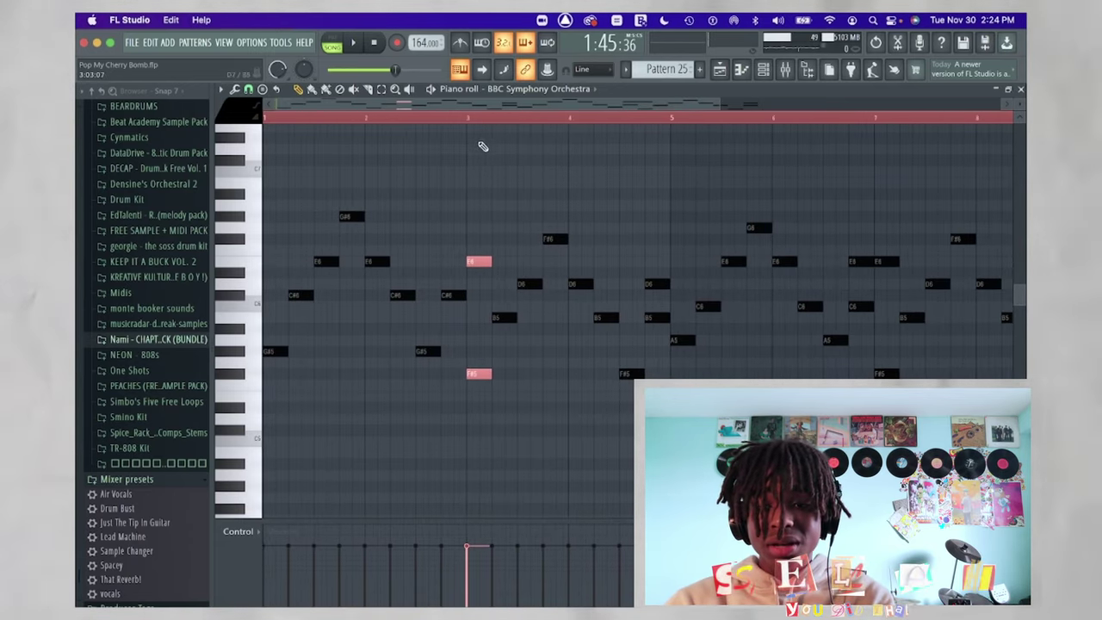
key(space)
key(ctrl+d)
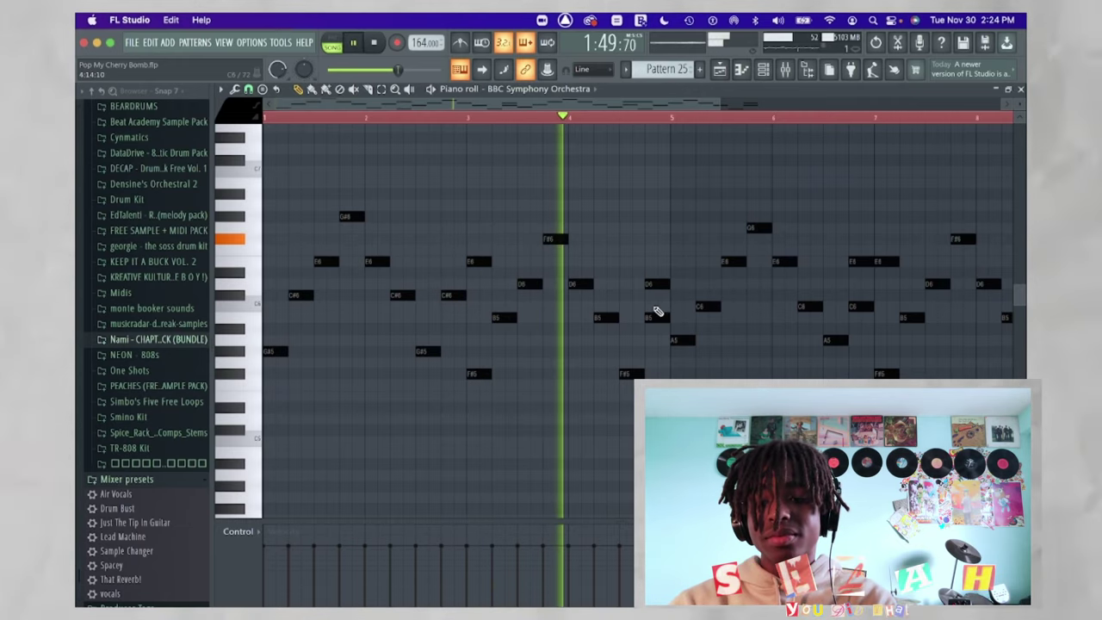
key(space)
scroll(782, 321, down, 3)
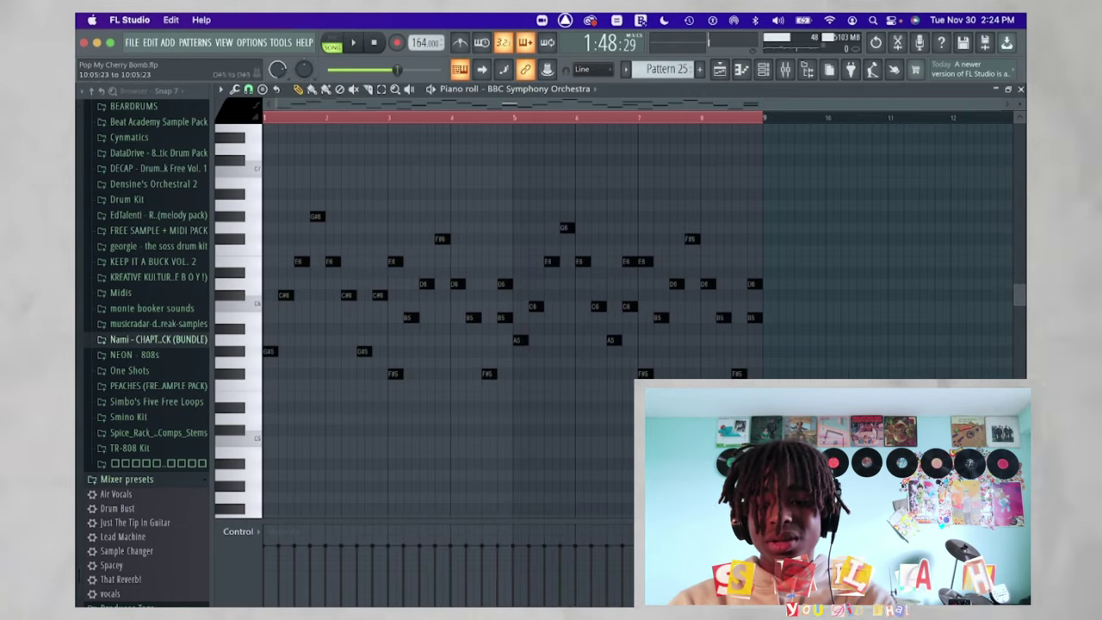
key(ctrl+a)
key(F5)
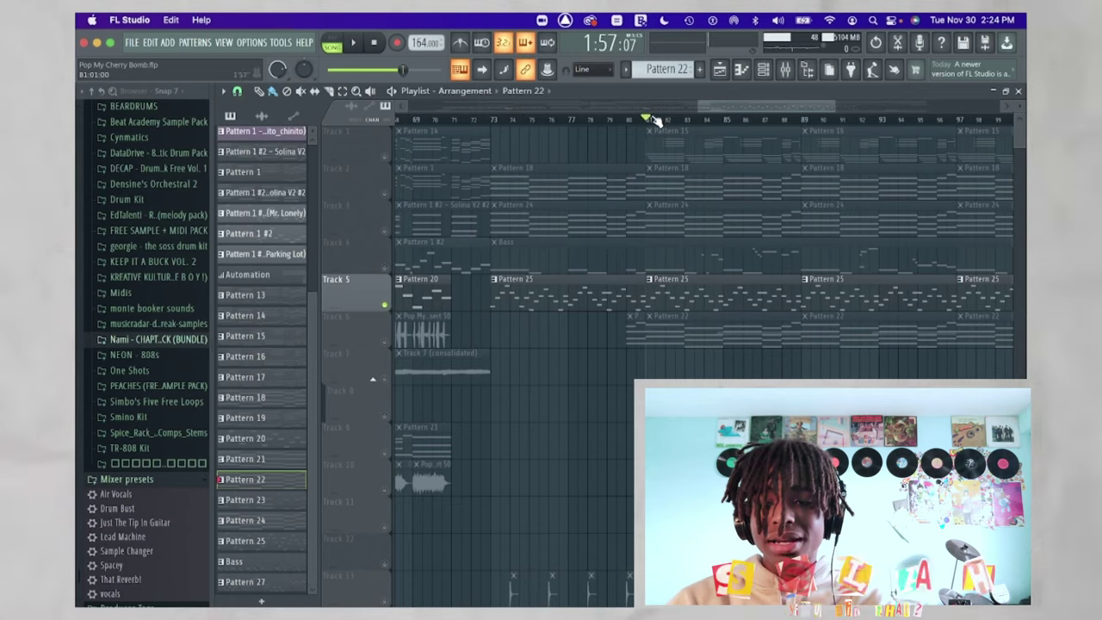
Play Track 6's Pattern 22 from bar 81 and view its Play #3 chords in the piano roll
key(space)
key(F7)
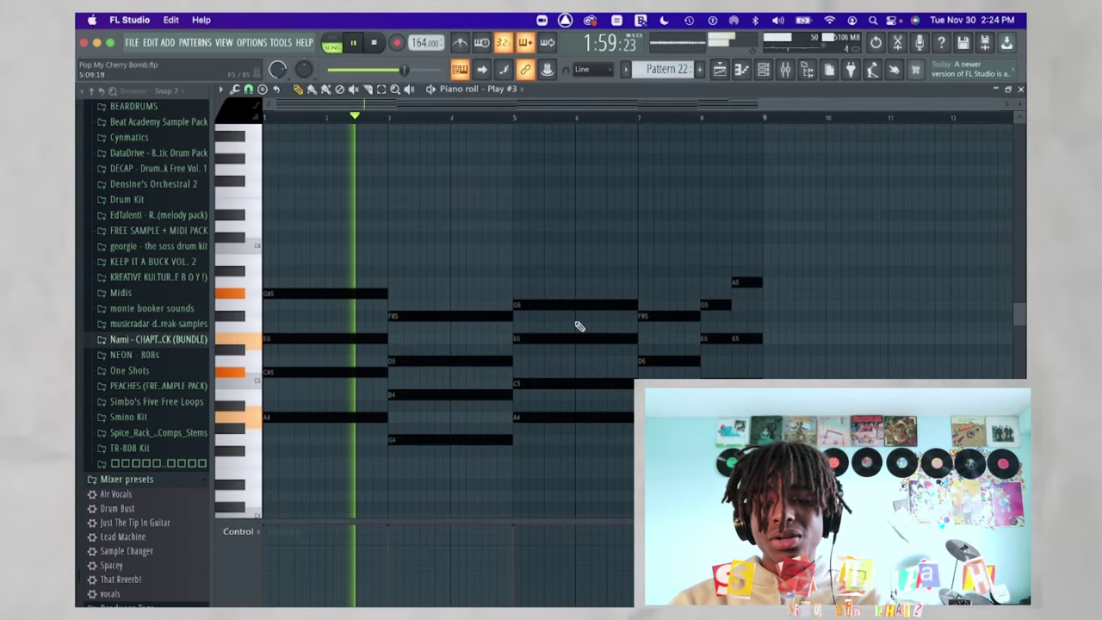
drag(769, 246, 262, 456)
click(1020, 89)
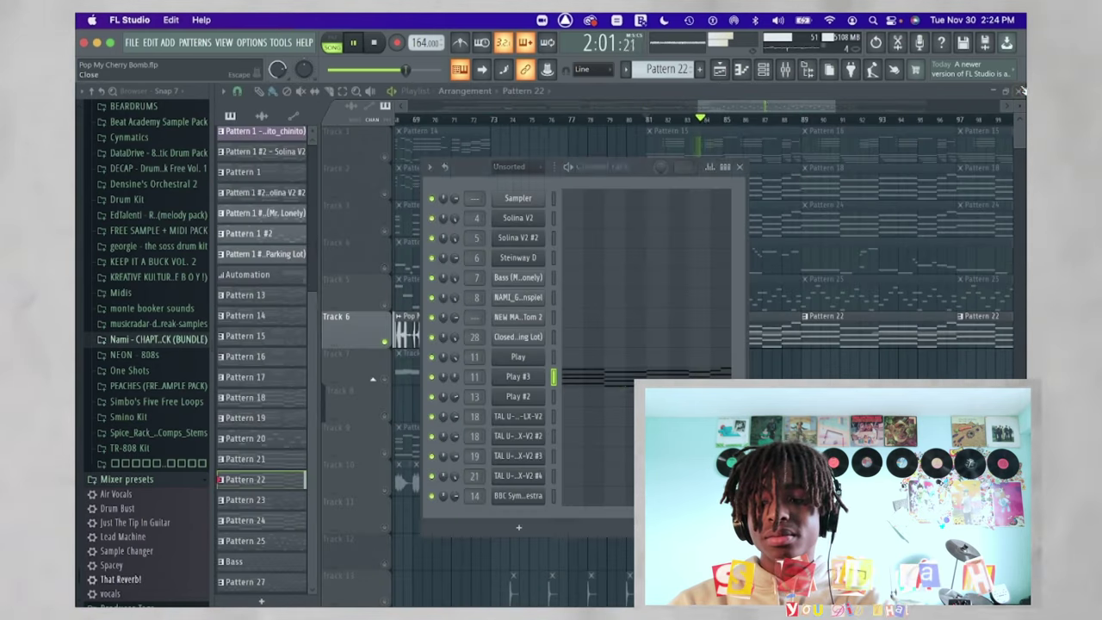
key(F6)
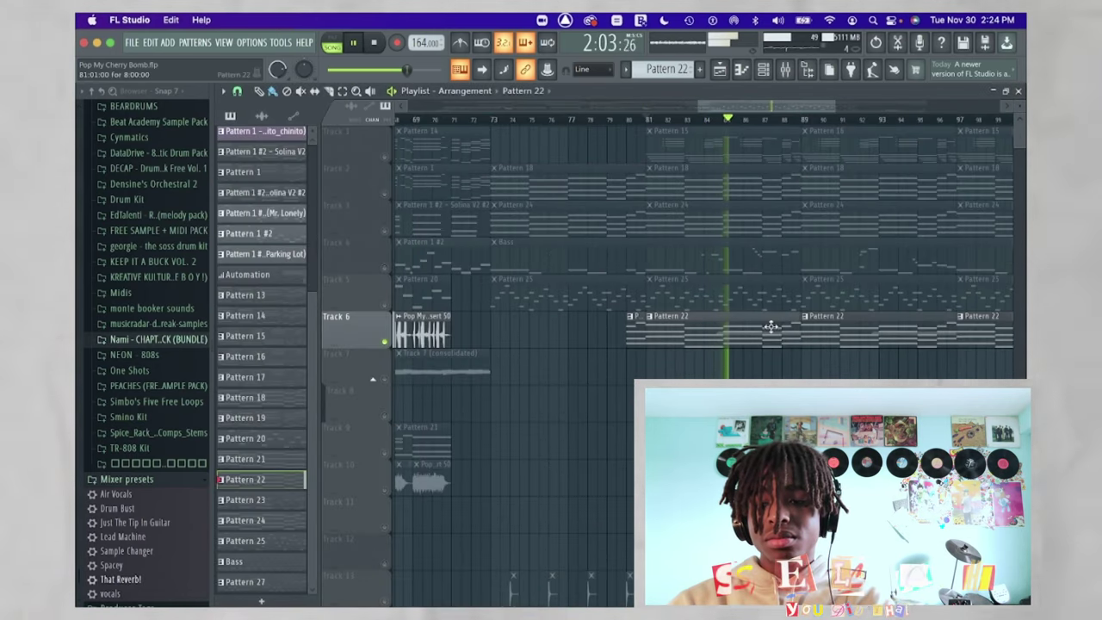
key(F7)
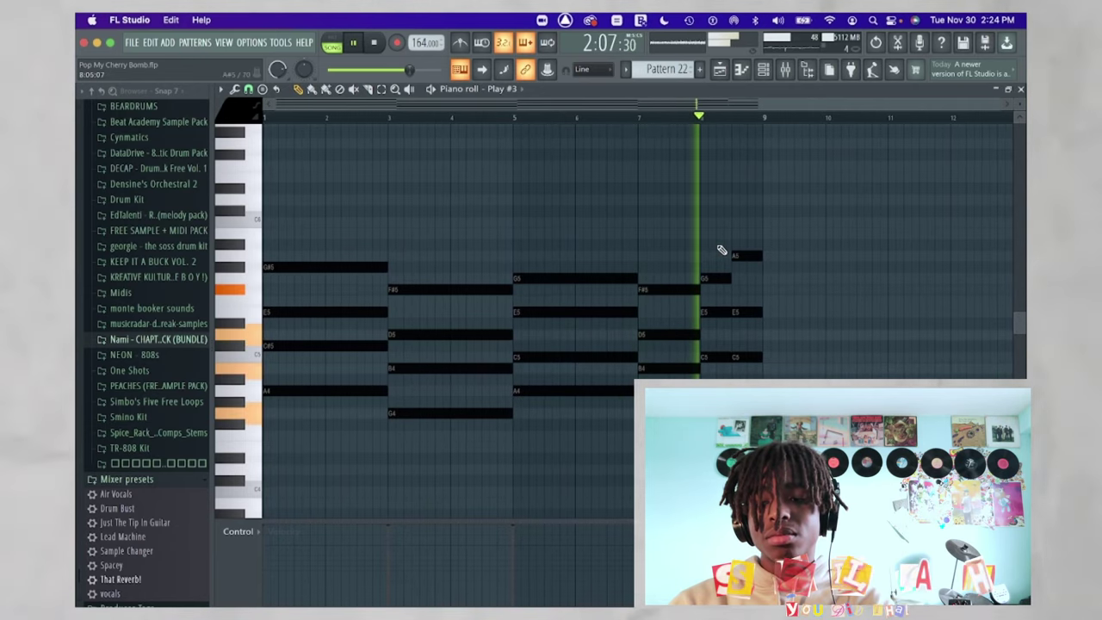
Inspect ValhallaSupermassive and PanCake2 on the BBC Symphony Orchestra mixer track
key(F9)
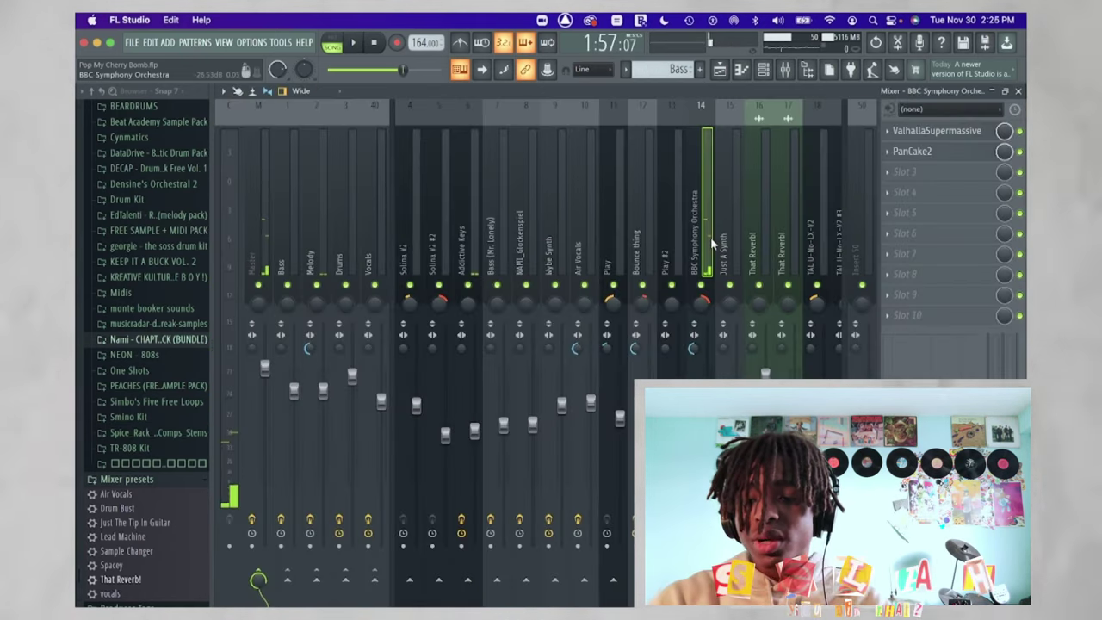
click(951, 132)
click(719, 153)
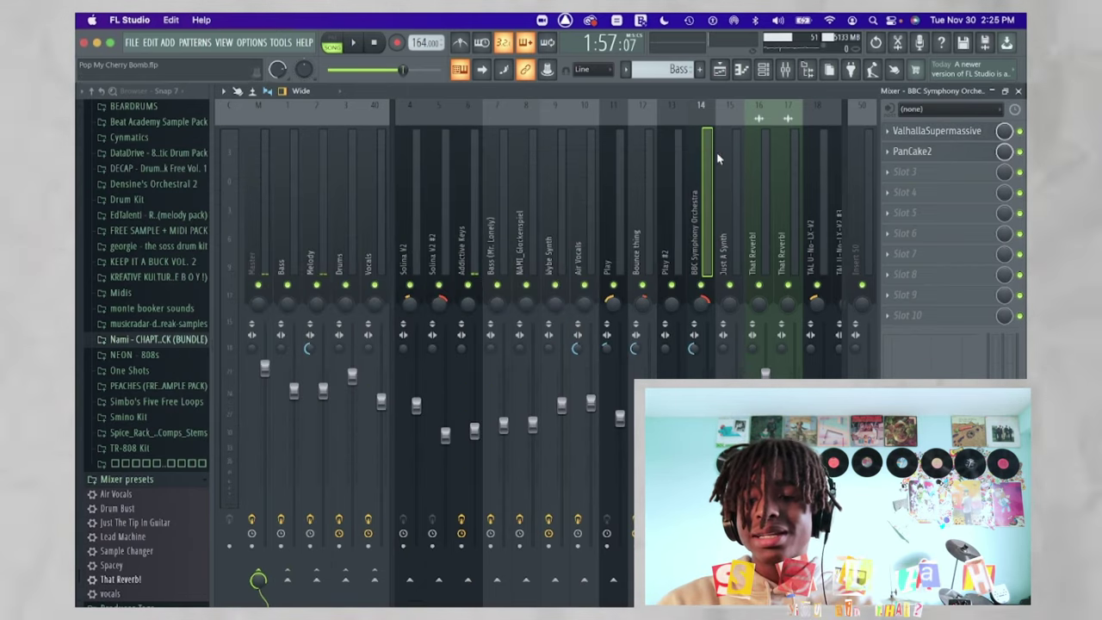
click(952, 157)
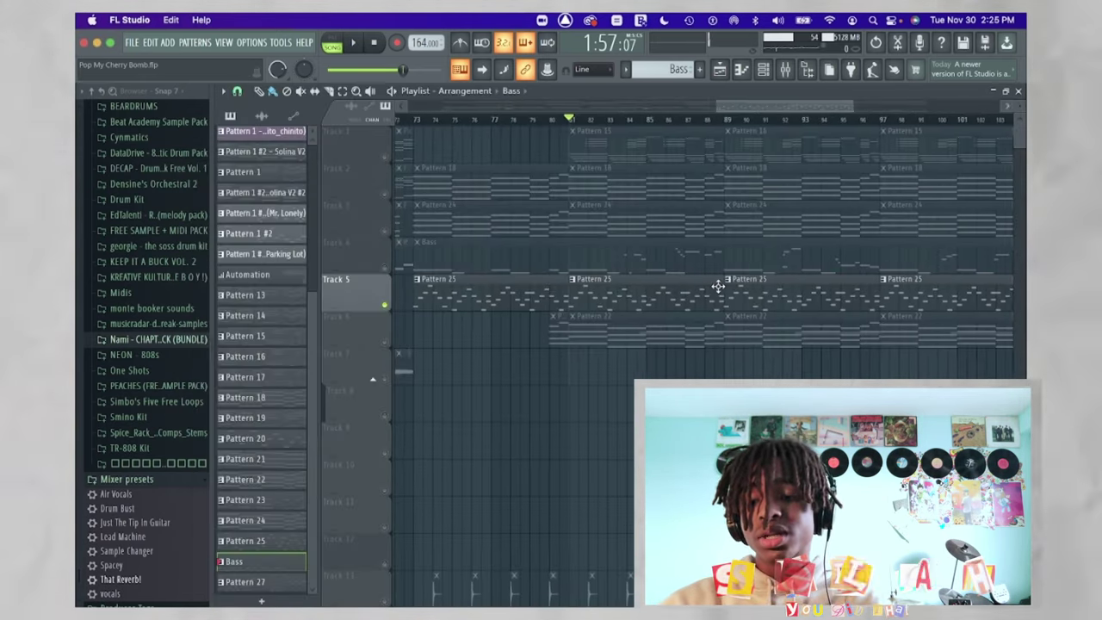
Open Track 1's Pattern 15 in the piano roll, play the Steinway D part and select its high notes
scroll(717, 285, down, 3)
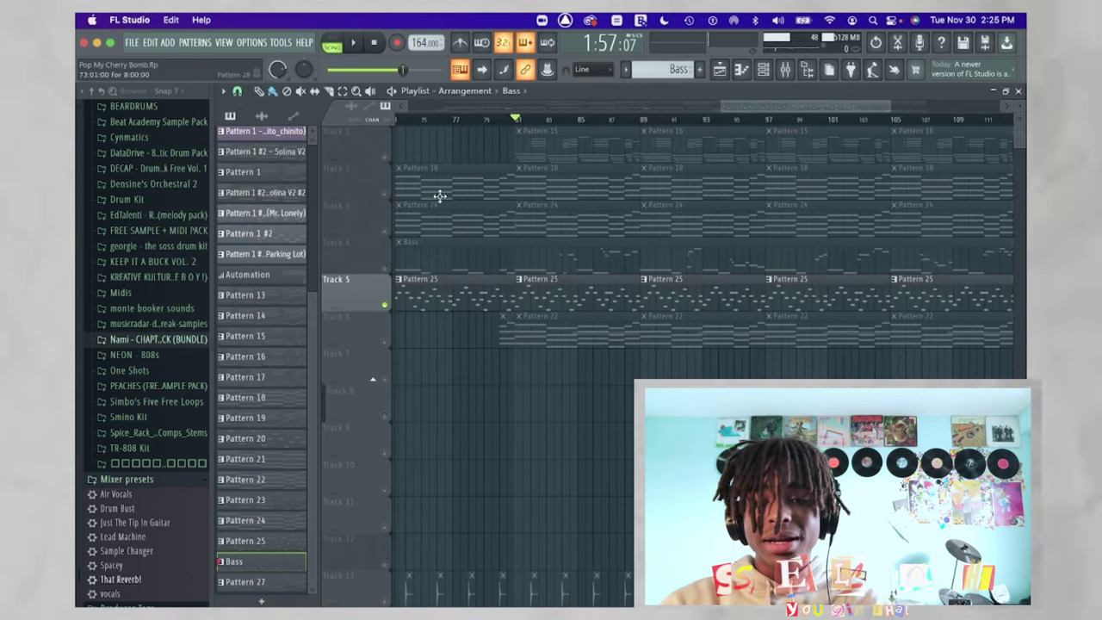
double_click(560, 152)
key(space)
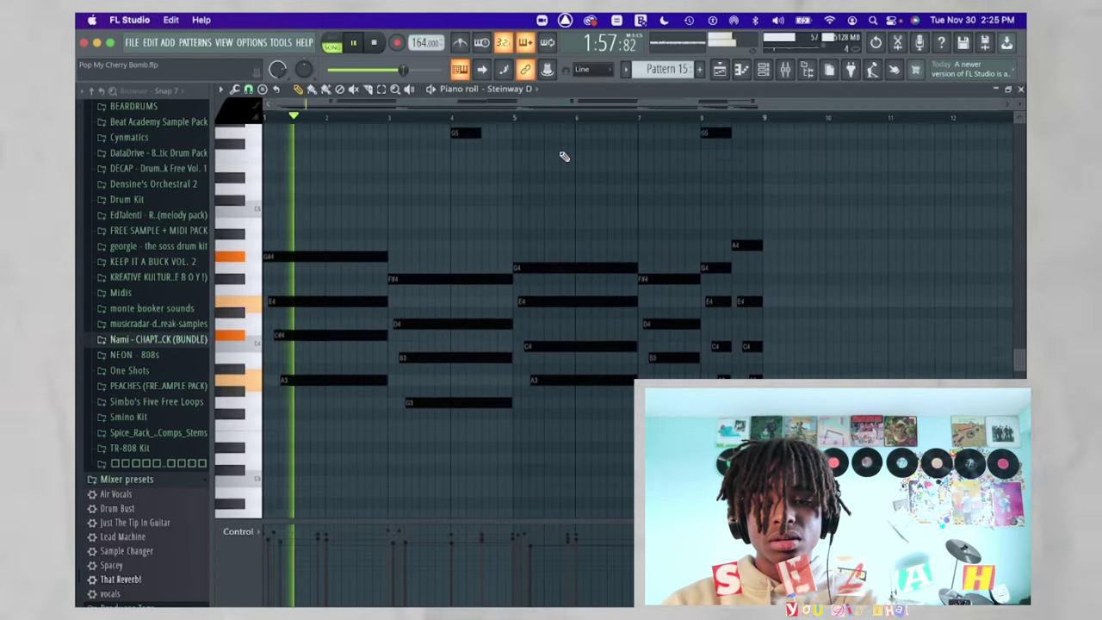
scroll(473, 246, up, 3)
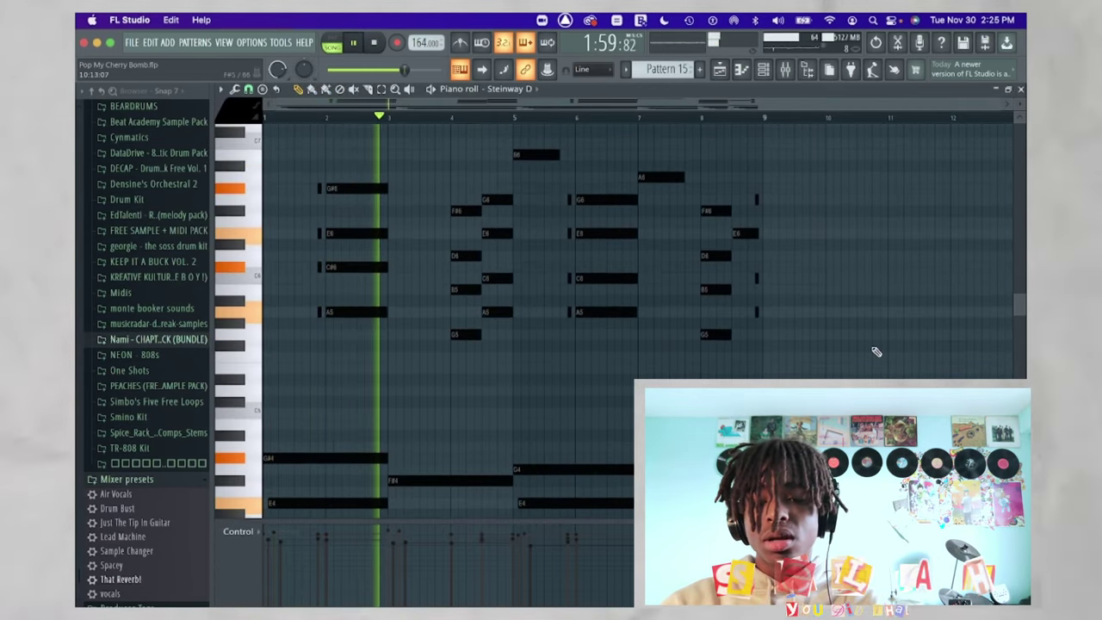
drag(735, 387, 349, 145)
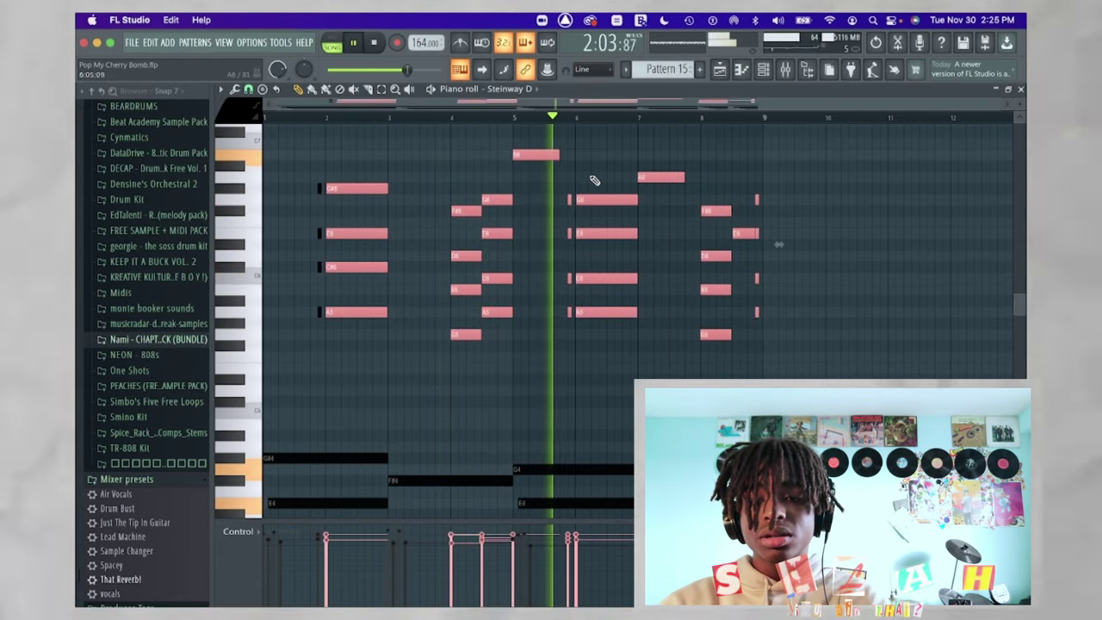
Examine the low Steinway D chords in Pattern 15 and bring up the Strumizer for them, closing it again
scroll(754, 224, down, 8)
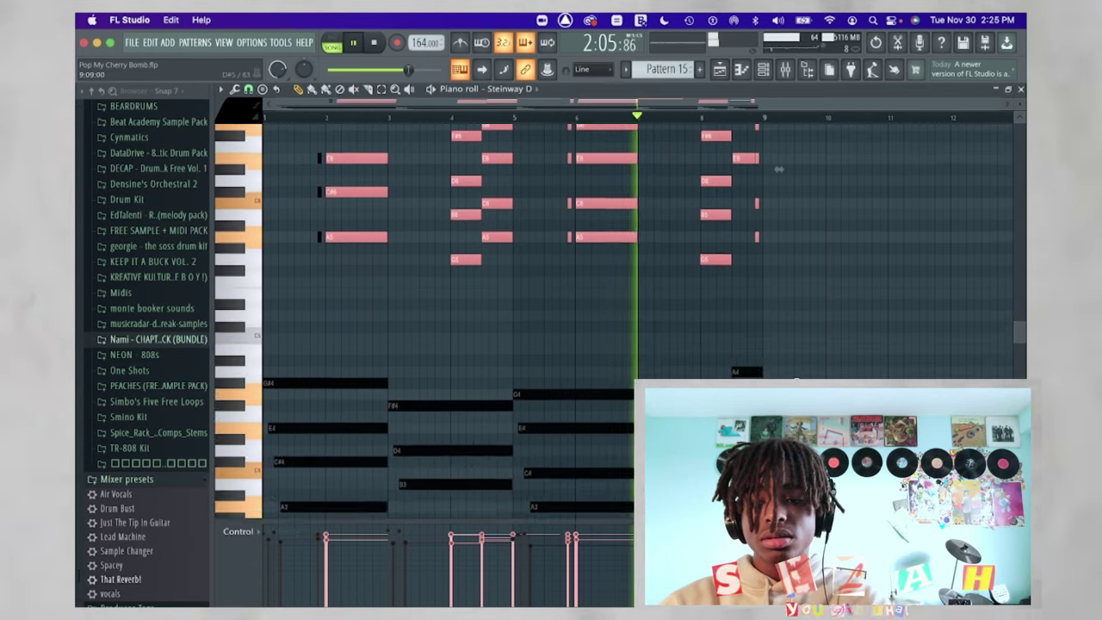
scroll(615, 249, up, 8)
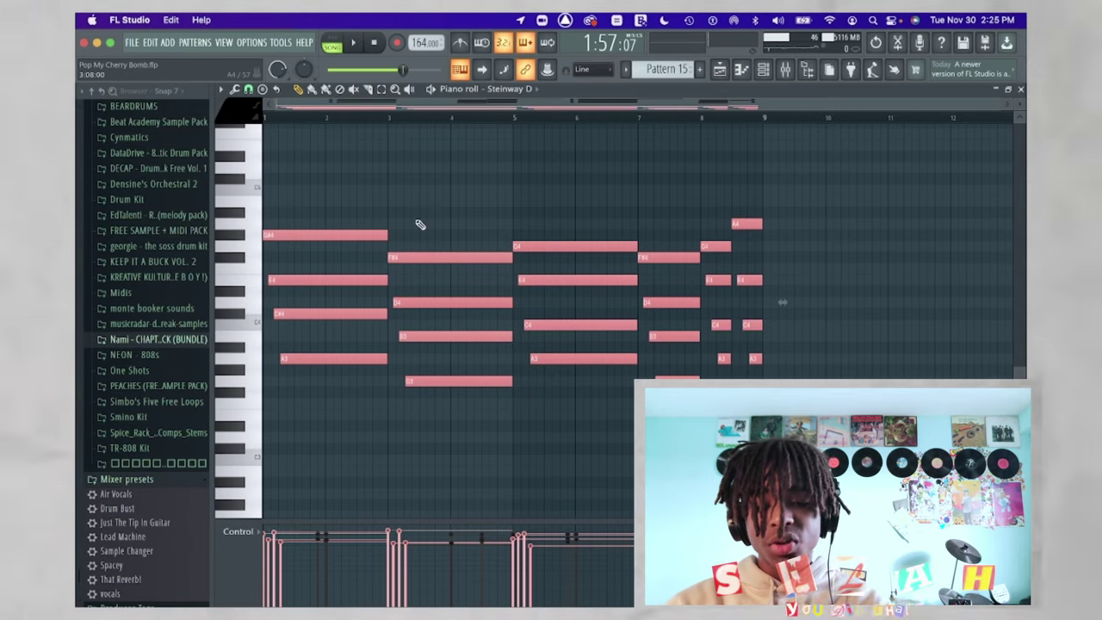
key(alt+s)
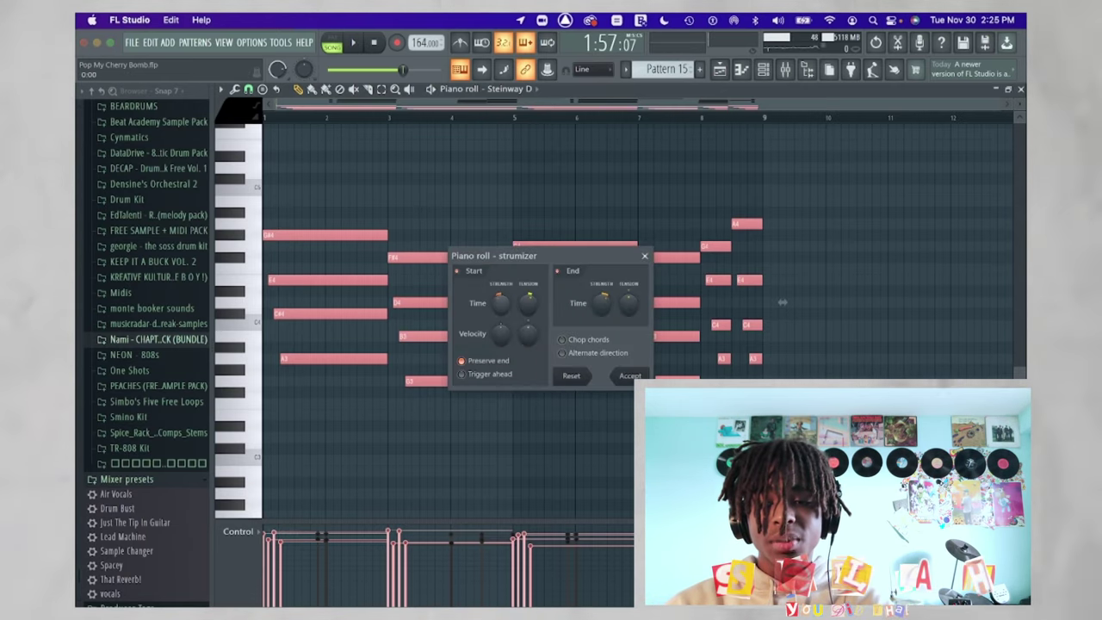
key(Return)
Play Pattern 15 from its start while viewing the high Steinway D chords up close
scroll(700, 265, up, 5)
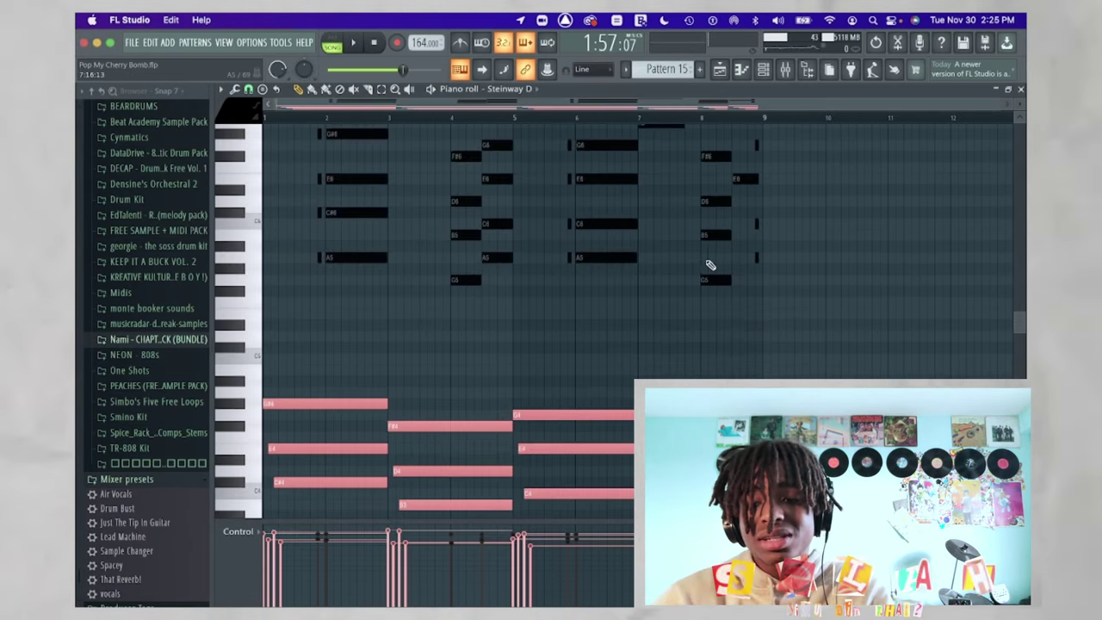
scroll(729, 278, up, 3)
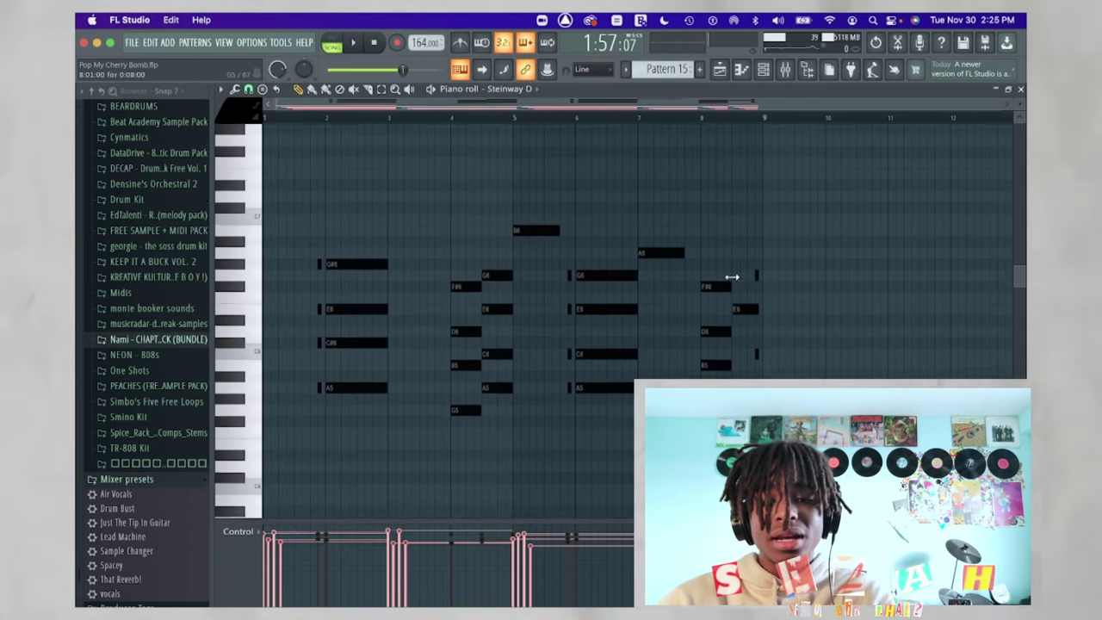
scroll(384, 181, up, 3)
key(space)
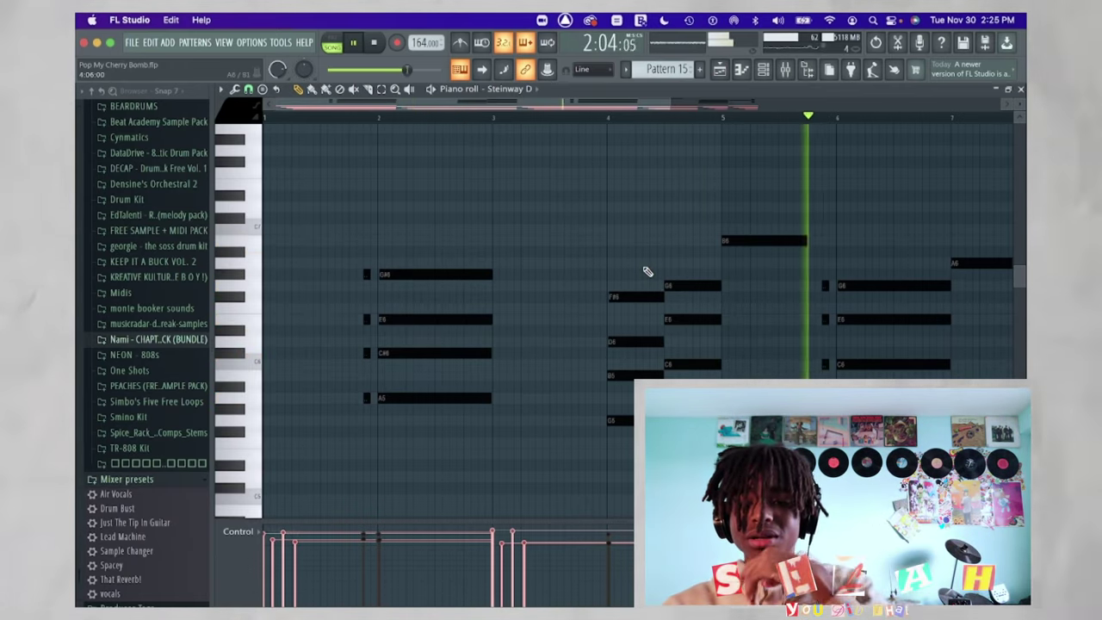
key(space)
Select the top melody notes of Pattern 15's high chords, adding the E6 note in bar 8, and return to the playlist
drag(321, 238, 925, 268)
scroll(579, 362, down, 3)
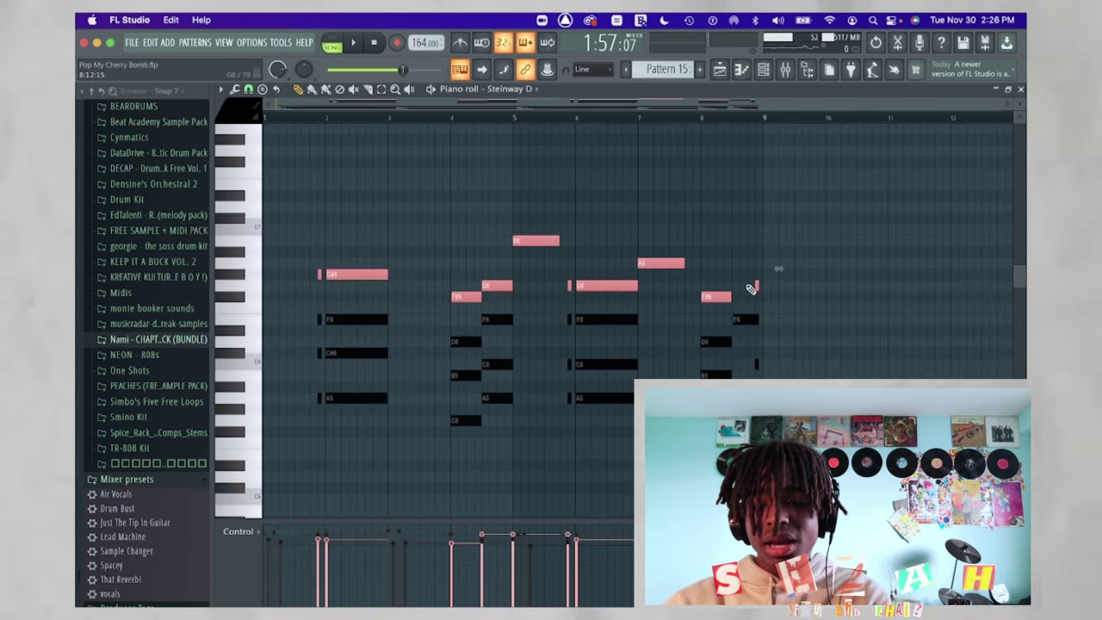
ctrl+shift+click(744, 318)
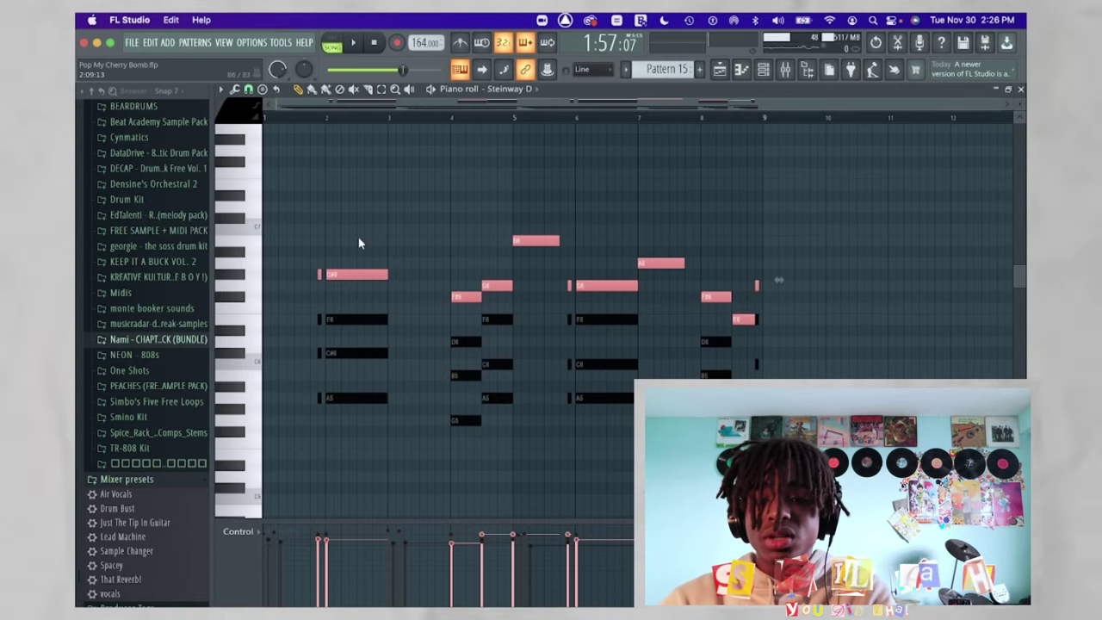
key(F5)
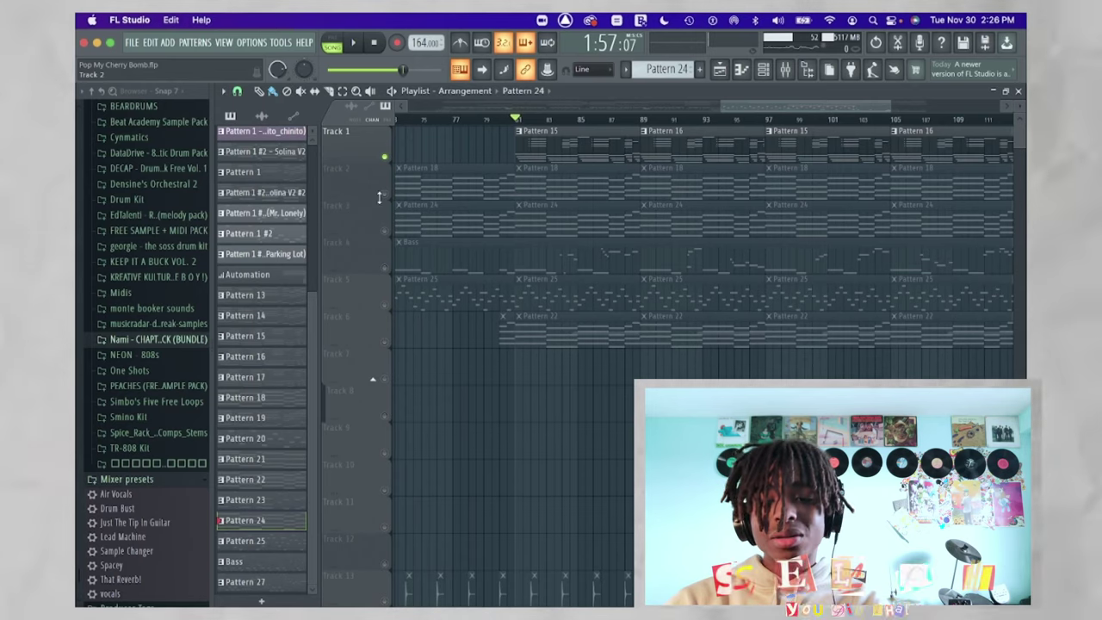
Unmute Tracks 2, 3, 5 and 6 alongside Track 1, keeping Track 4 muted, and play them together
click(385, 194)
click(385, 230)
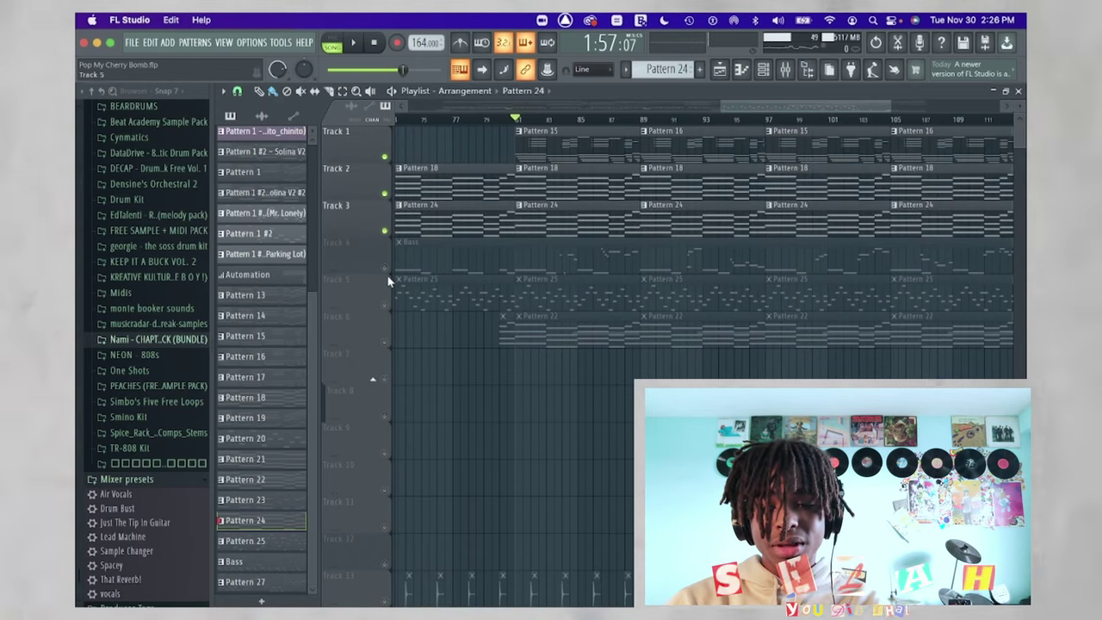
click(385, 267)
drag(384, 342, 385, 268)
key(space)
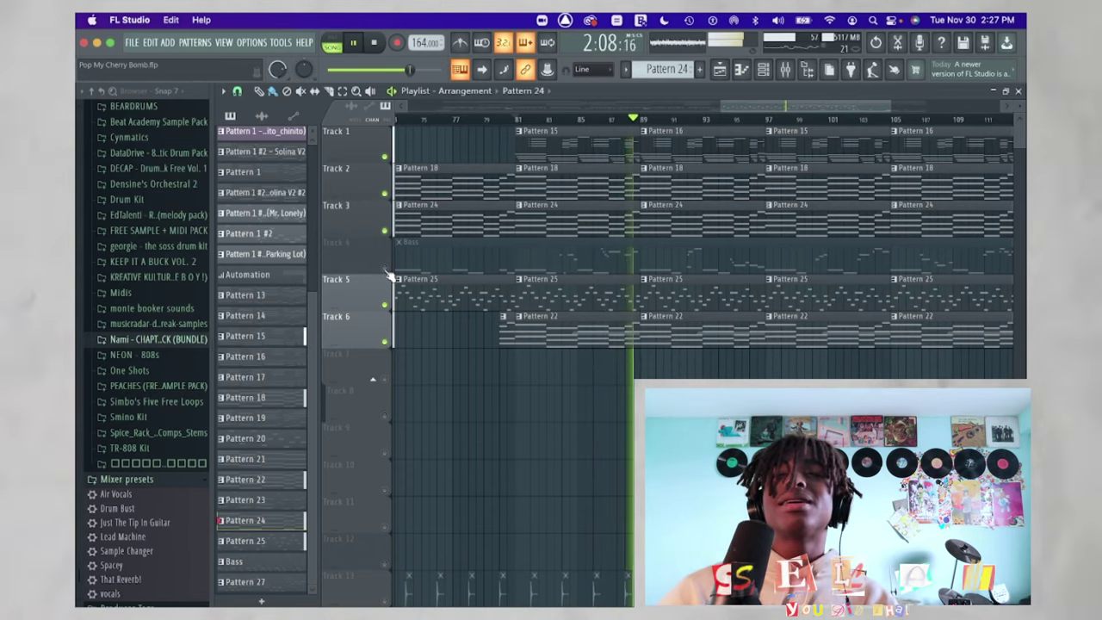
key(space)
Open the Bass pattern in the piano roll, play it and select the A2 and G2 notes of the first eight bars
double_click(473, 262)
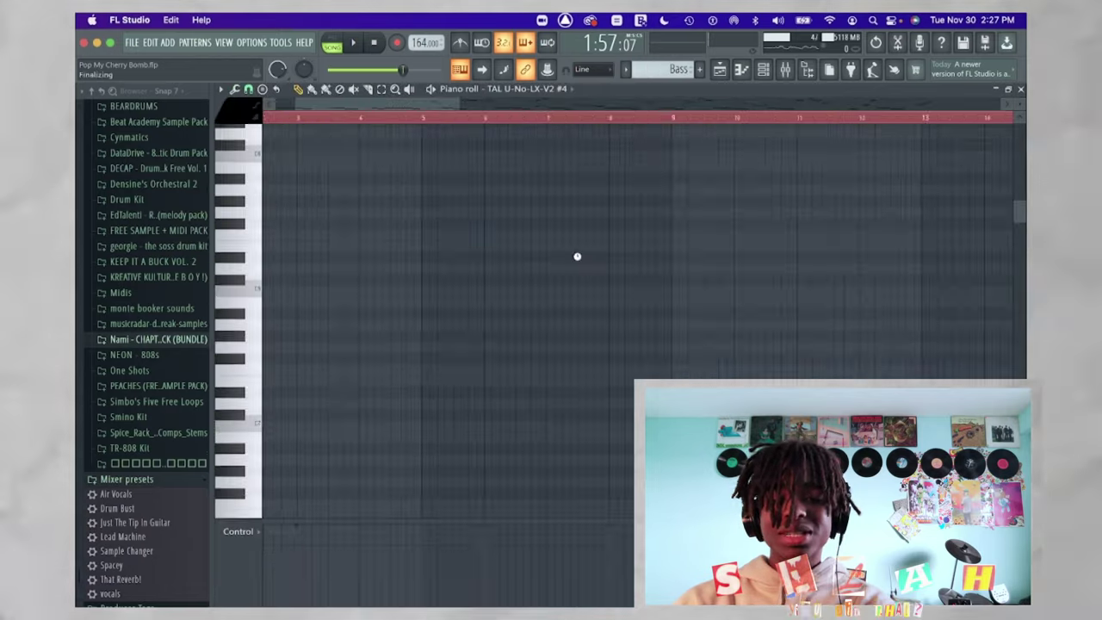
key(space)
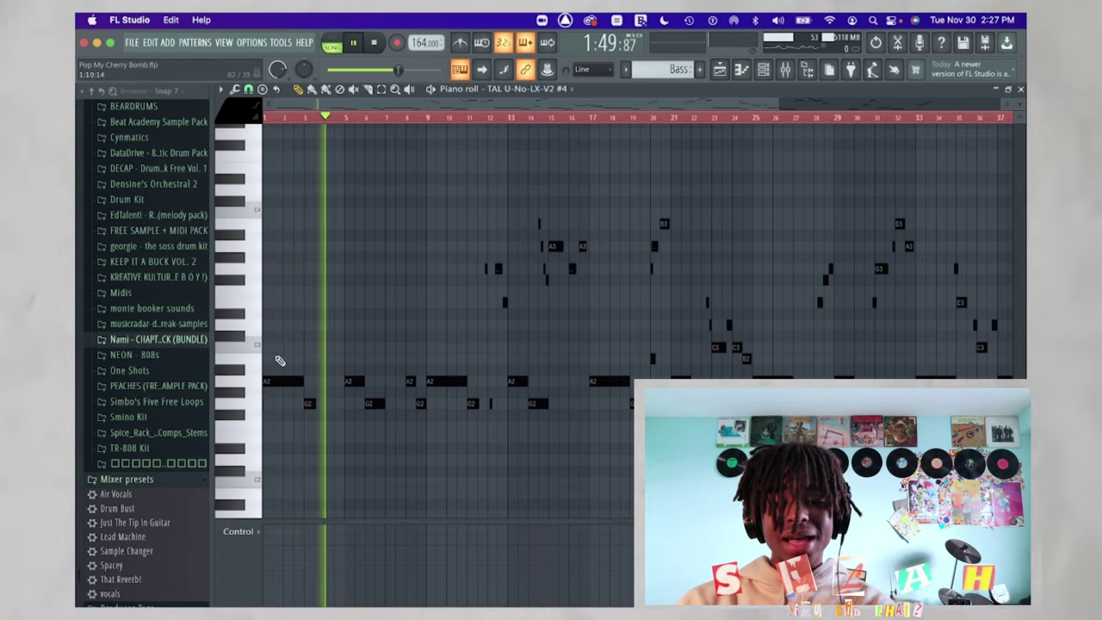
drag(277, 353, 420, 430)
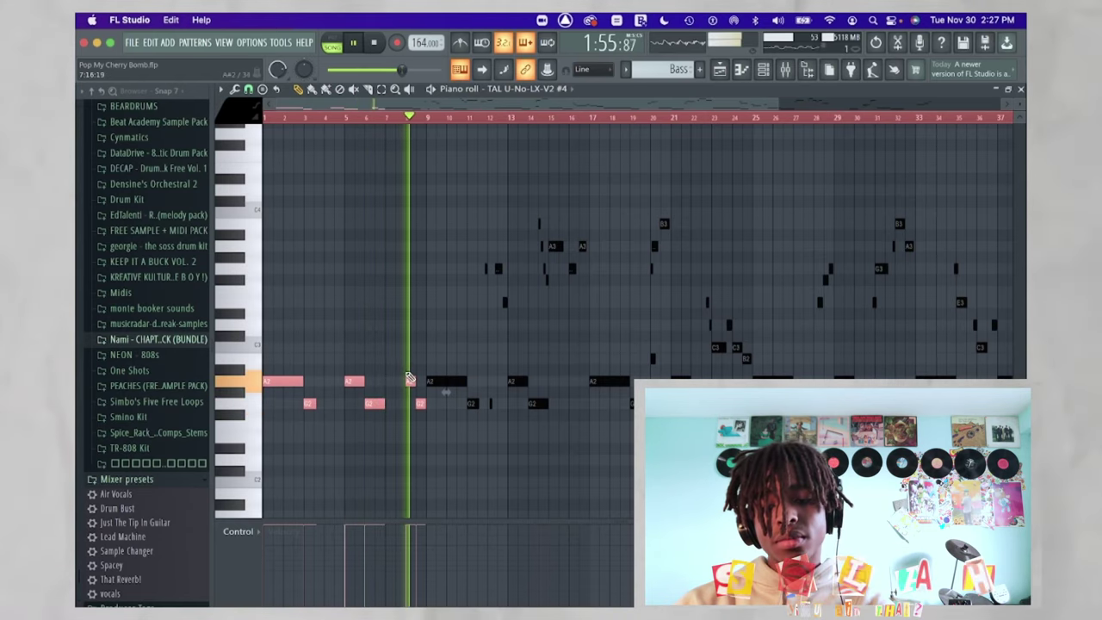
key(space)
Select the higher notes of the Bass pattern between bars 11 and 35, clear the selection and play that section
scroll(453, 414, down, 2)
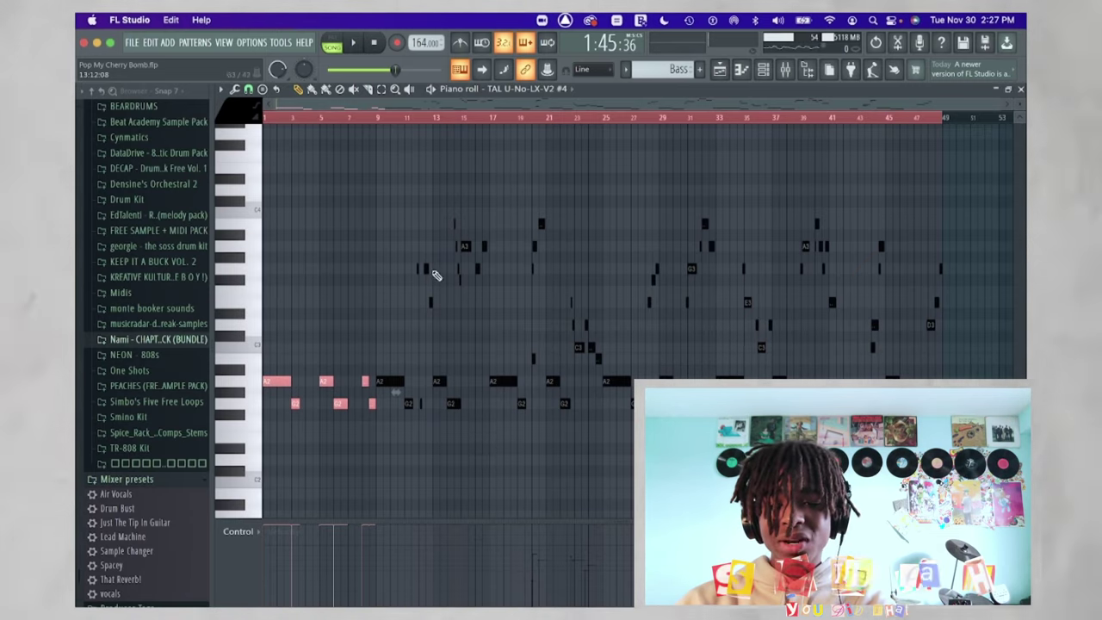
drag(448, 249, 769, 333)
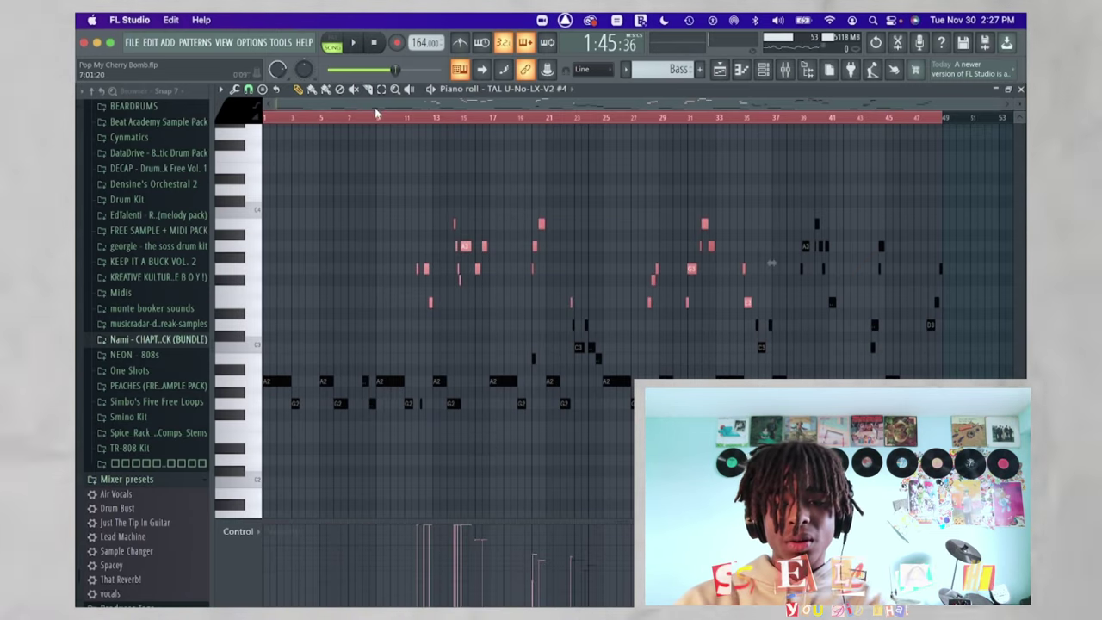
scroll(385, 123, up, 3)
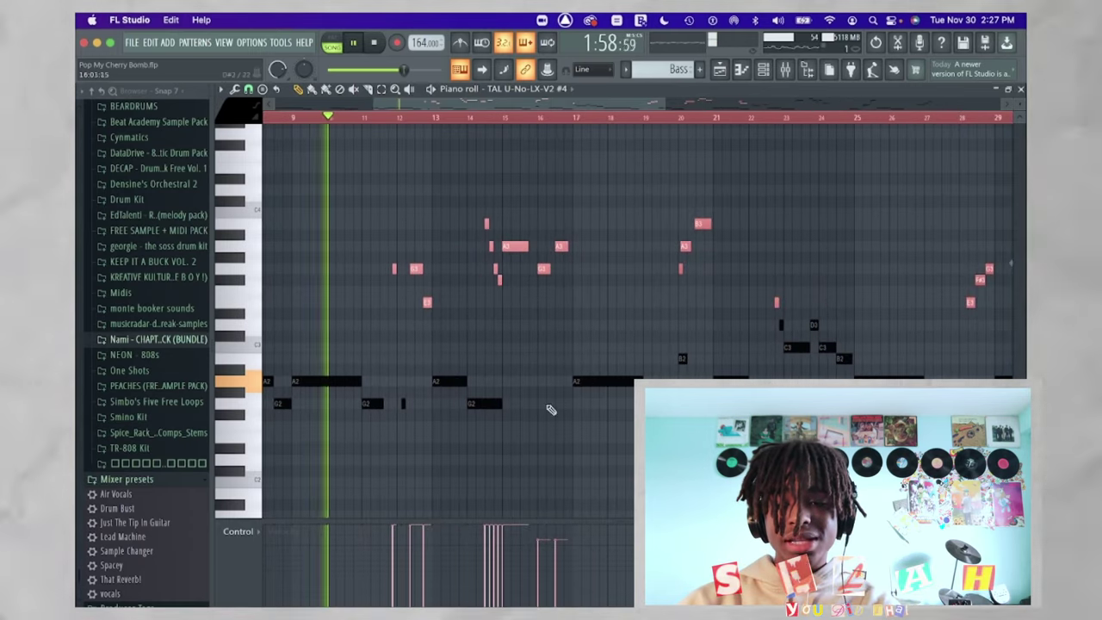
click(560, 421)
right_click(560, 422)
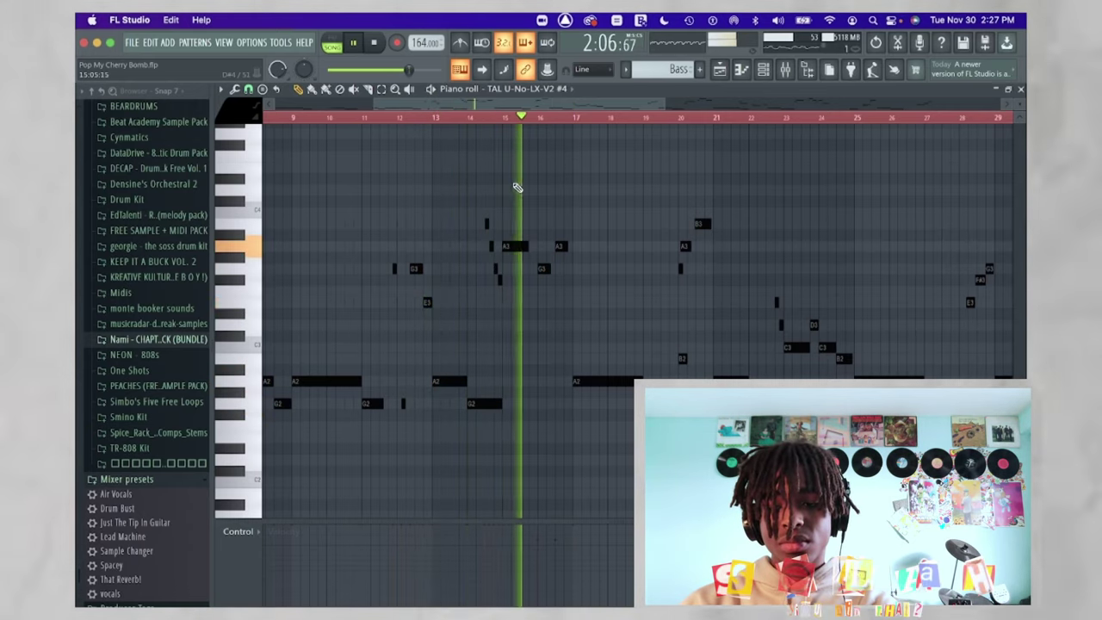
Examine the remaining notes of the Bass pattern through bar 48 and return to the playlist
scroll(581, 248, down, 3)
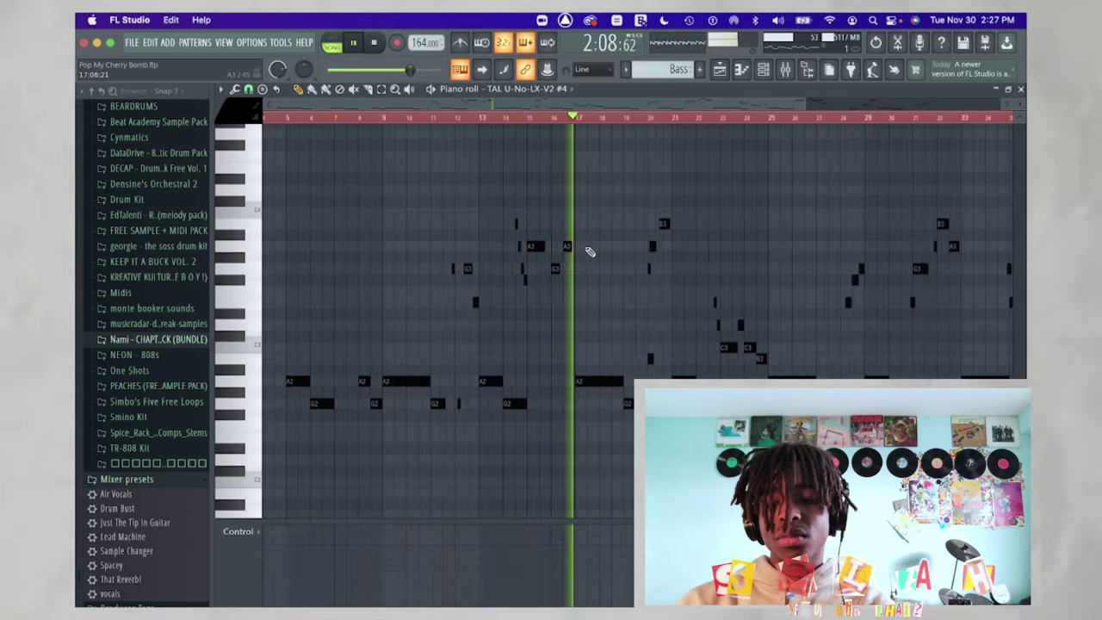
key(space)
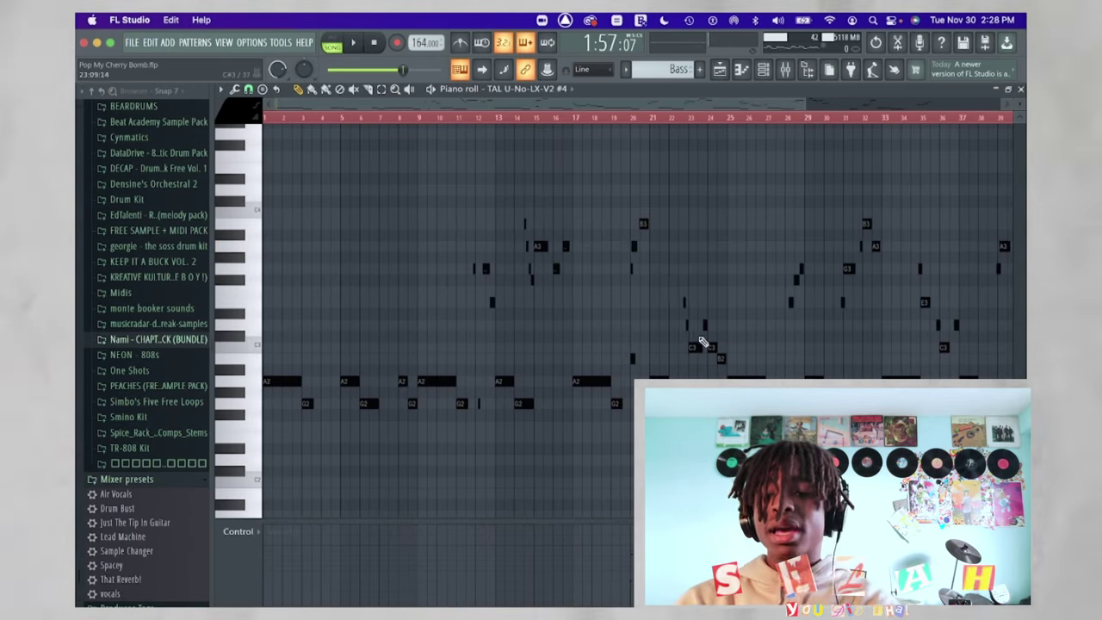
scroll(702, 342, right, 3)
scroll(703, 342, down, 2)
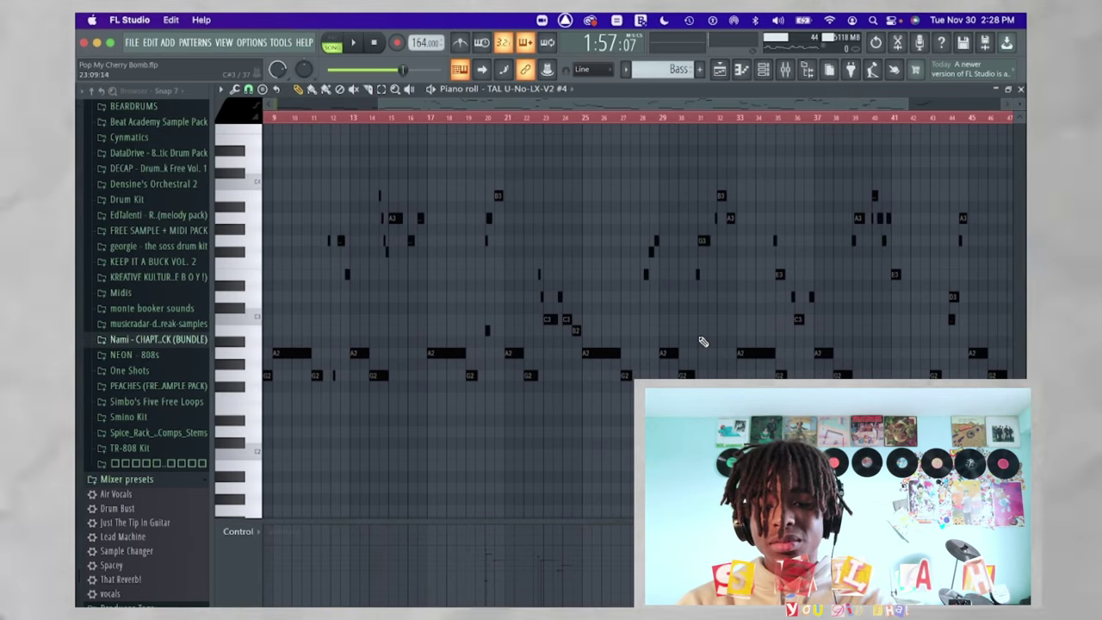
scroll(643, 356, down, 3)
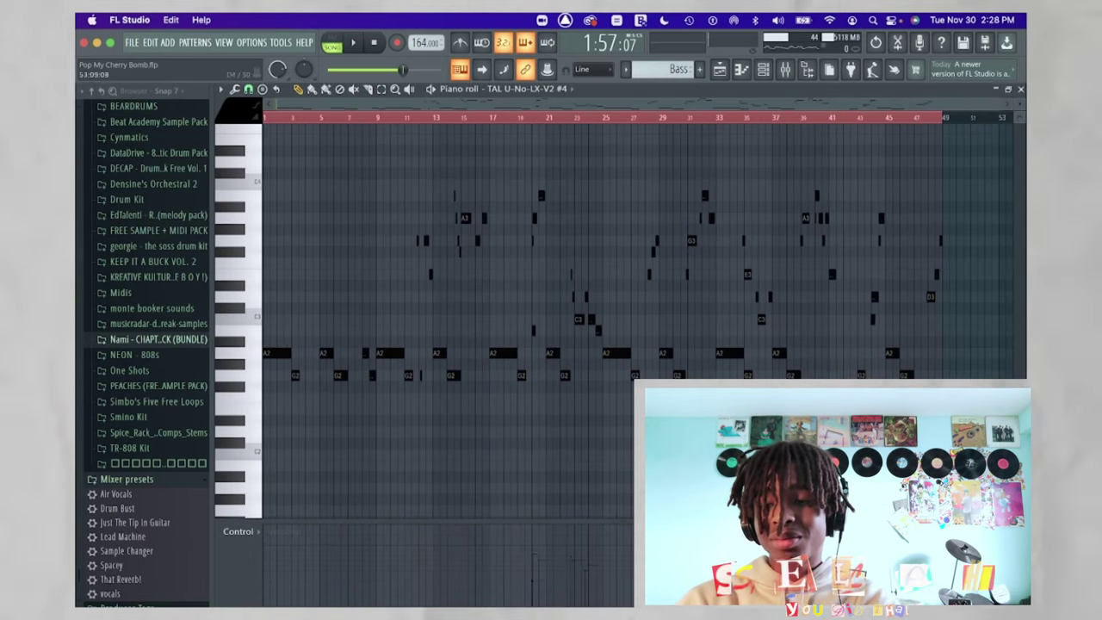
click(1020, 89)
Solo Track 9 and play its Pattern 27 clip from bar 89
click(647, 126)
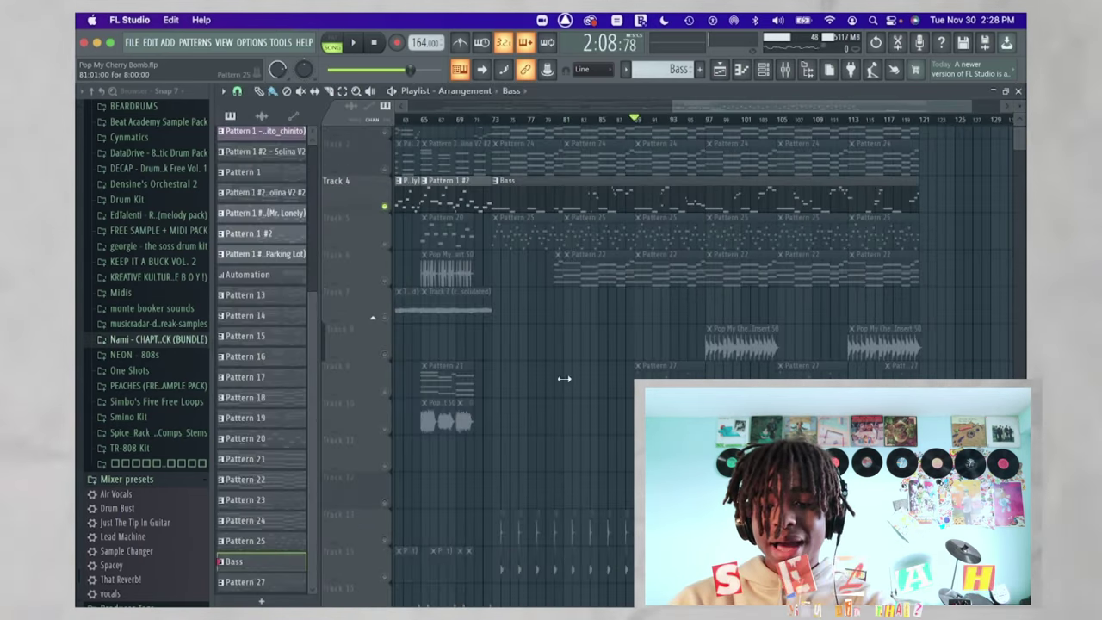
right_click(378, 390)
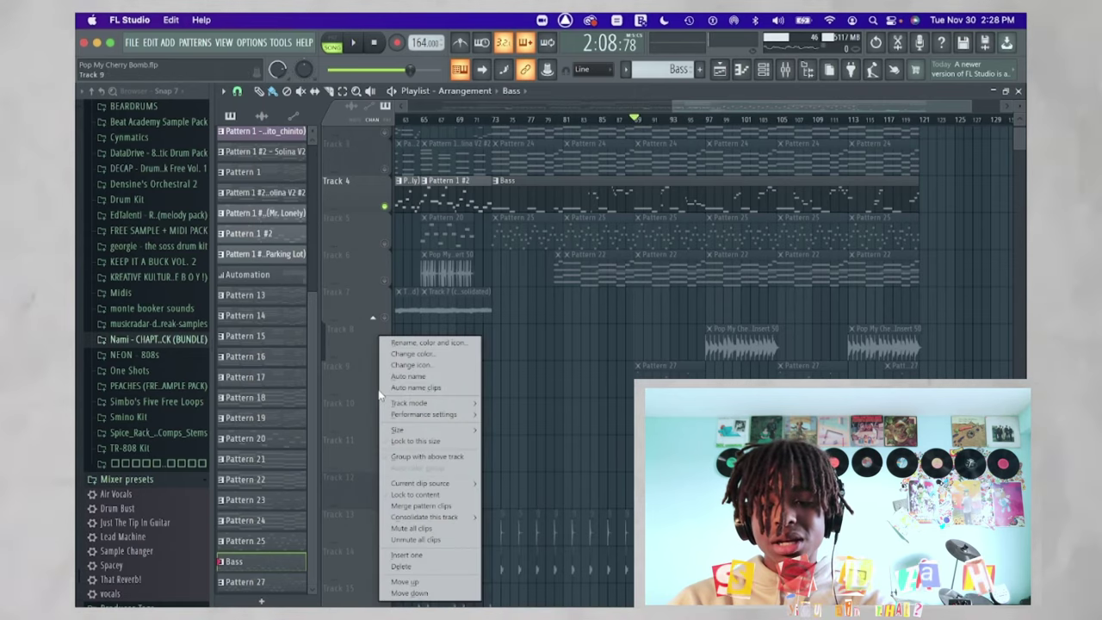
key(Escape)
click(378, 393)
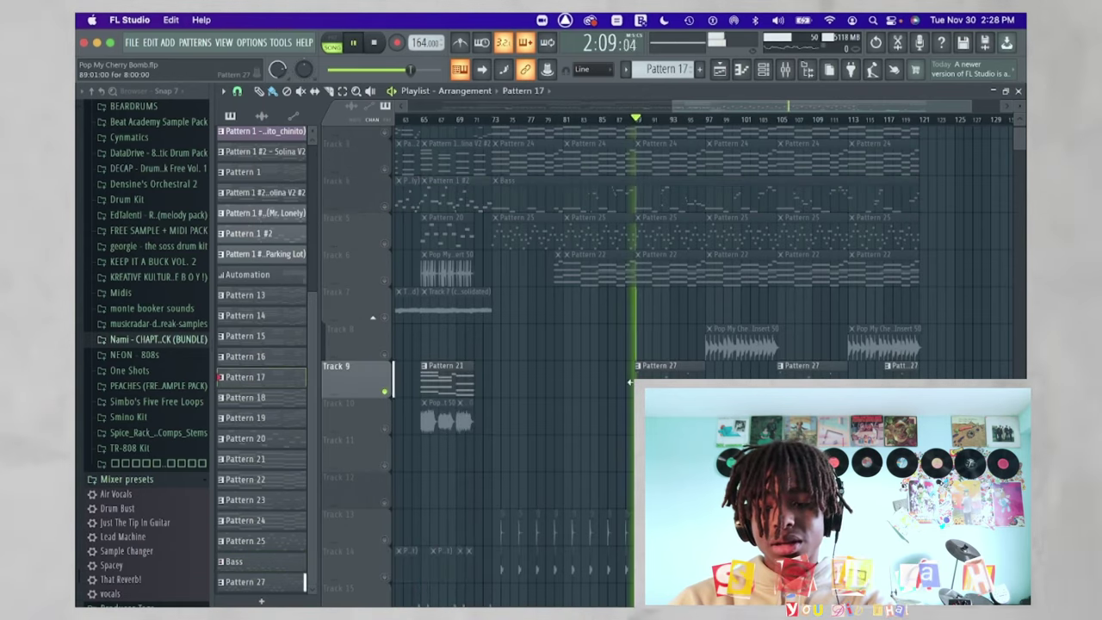
Open Pattern 27 of TAL U-No-LX-V2 #3 in the piano roll and examine its melody notes
key(F6)
click(610, 382)
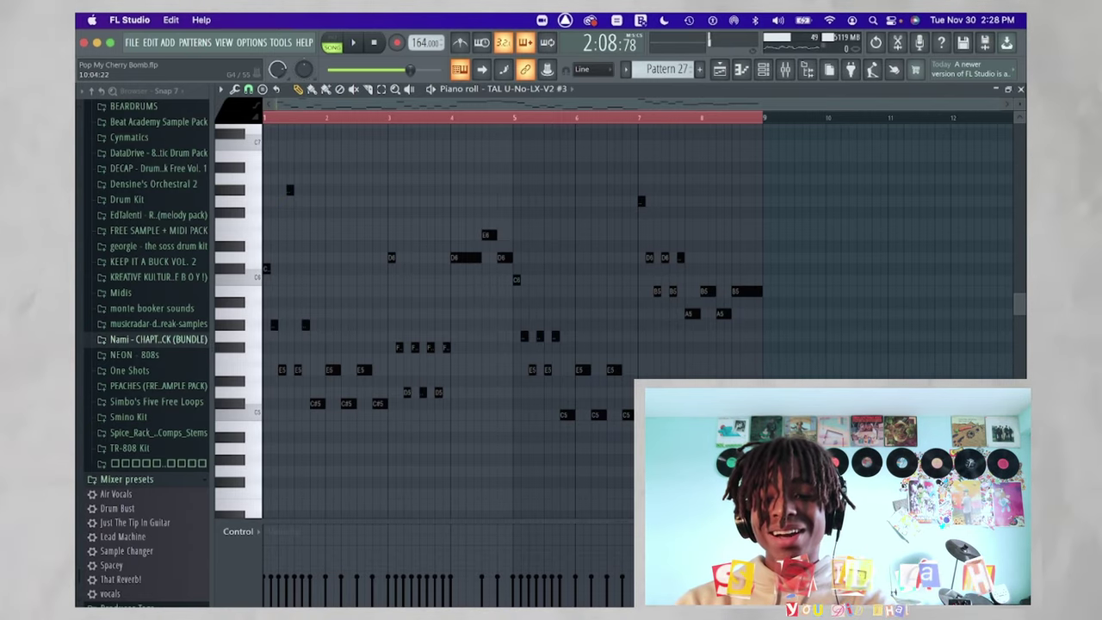
drag(479, 253, 835, 473)
click(265, 292)
Solo Track 8 and play its recorded Pop My Cherry Bomb audio clip from bar 97
scroll(265, 293, up, 1)
scroll(280, 349, up, 2)
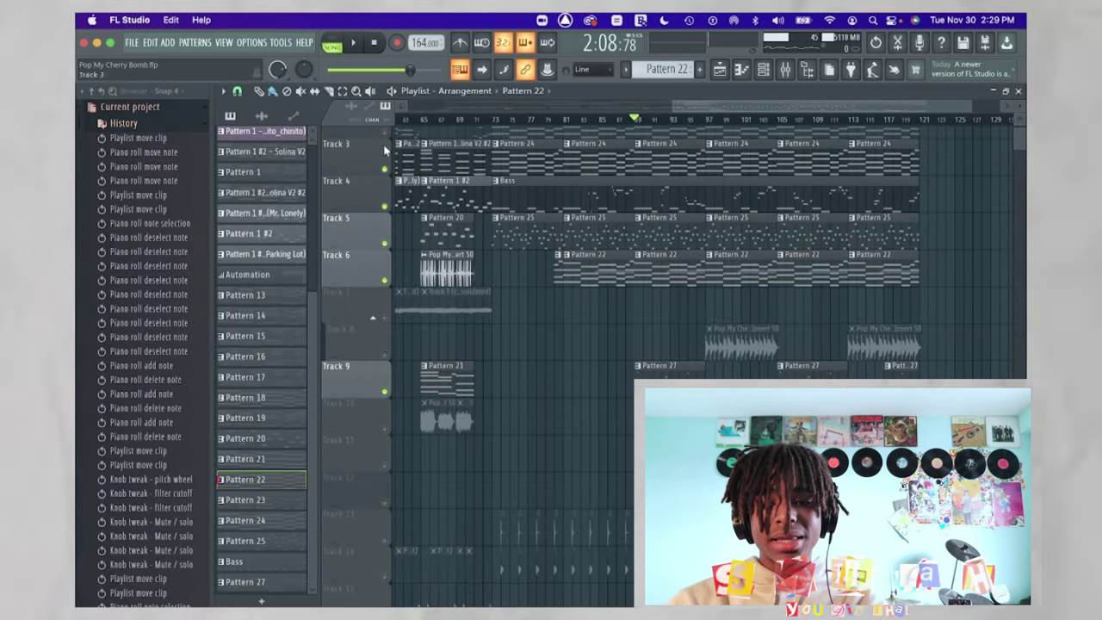
scroll(704, 123, up, 3)
click(704, 123)
key(space)
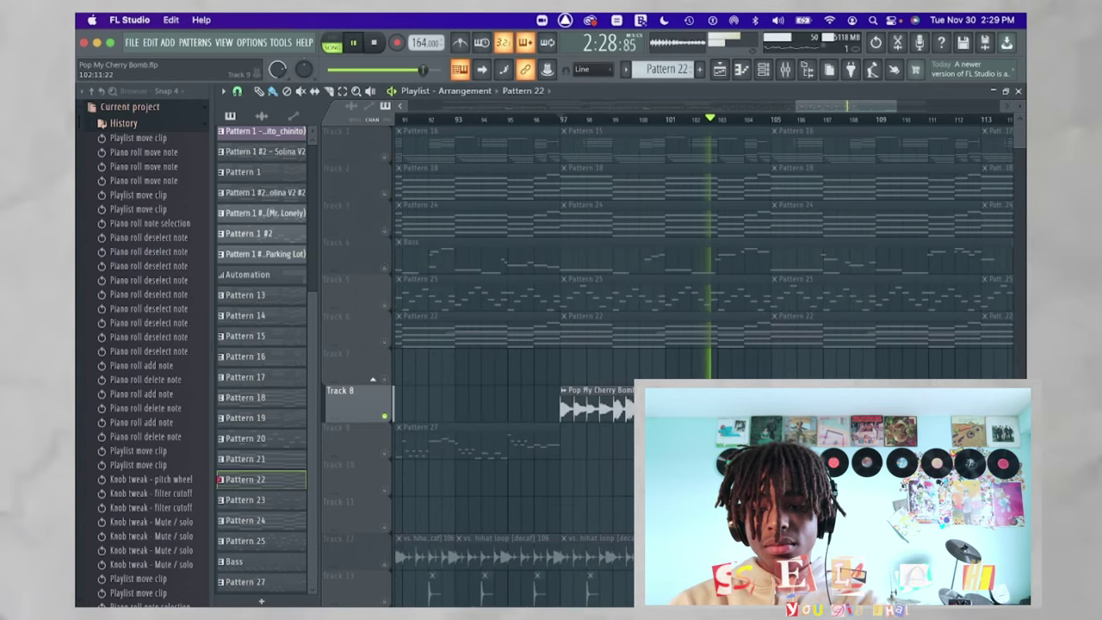
click(592, 408)
In the mixer, view the first ValhallaSupermassive on the That Reverb! insert 20, enable the second one and play the result
key(space)
key(F9)
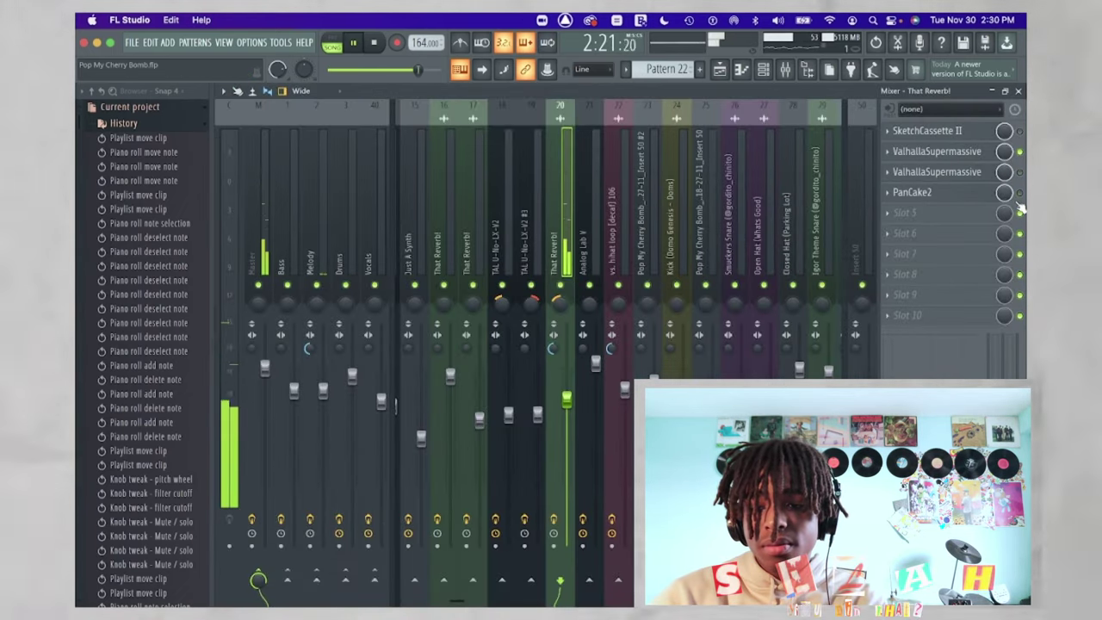
click(943, 155)
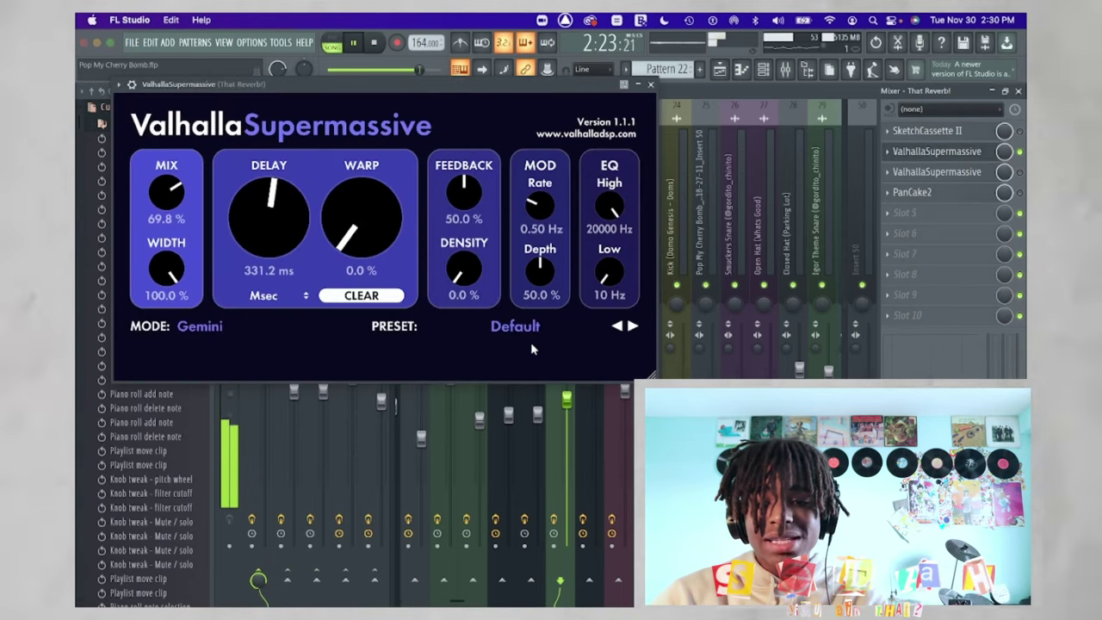
click(1023, 185)
key(space)
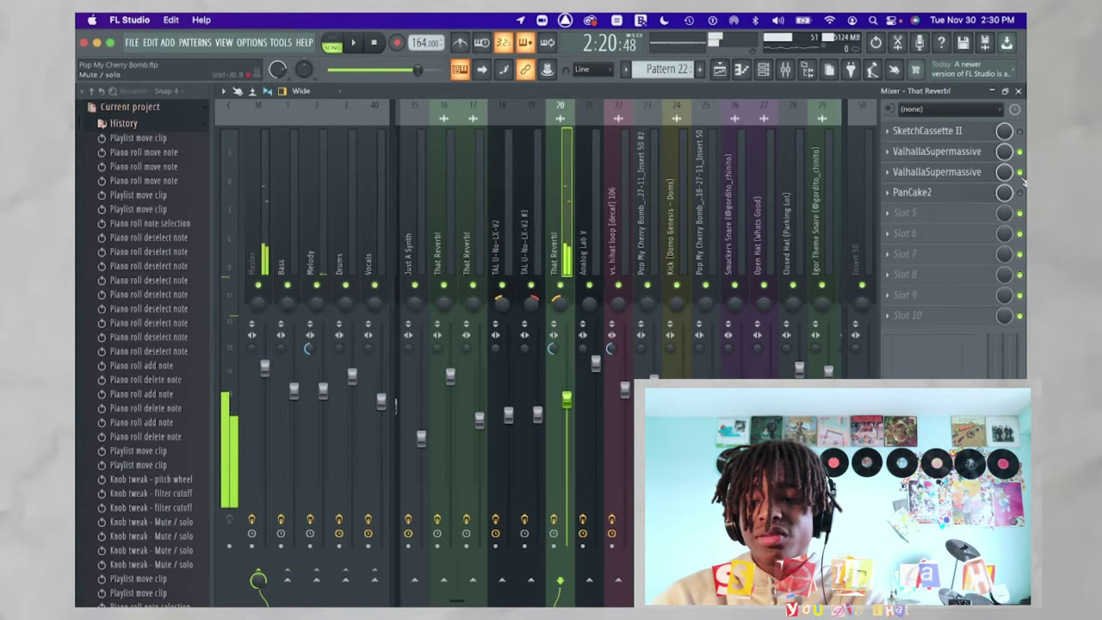
click(936, 172)
key(space)
click(667, 102)
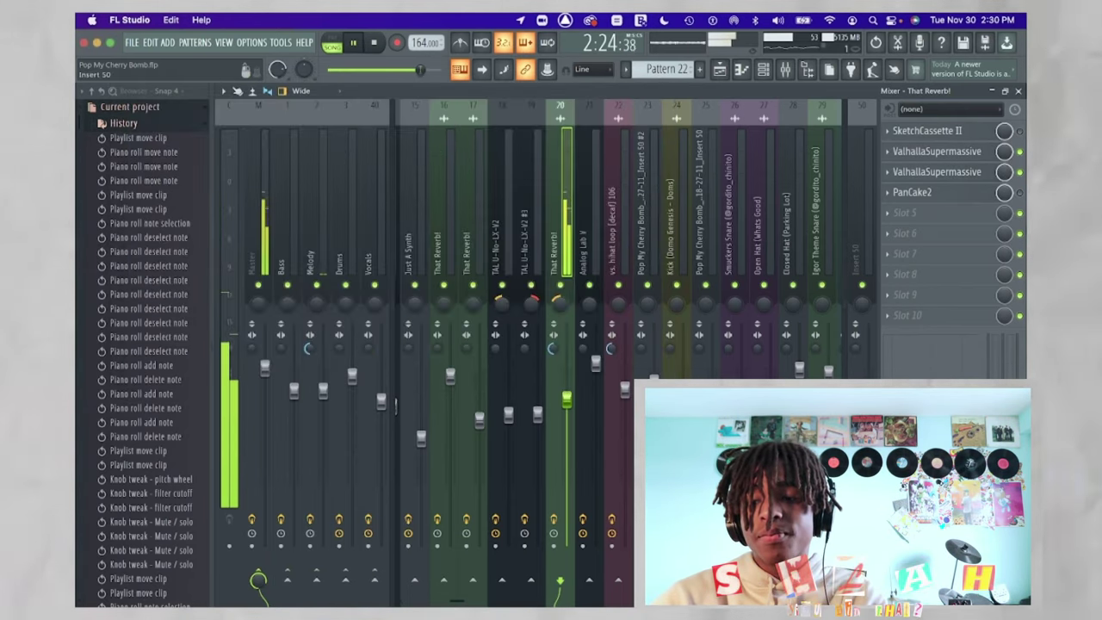
Play the TAL U-No-LX-V2 #3 part, view its insert's PanCake2 and ValhallaSupermassive effects in the mixer, and return to the playlist
key(F5)
click(785, 69)
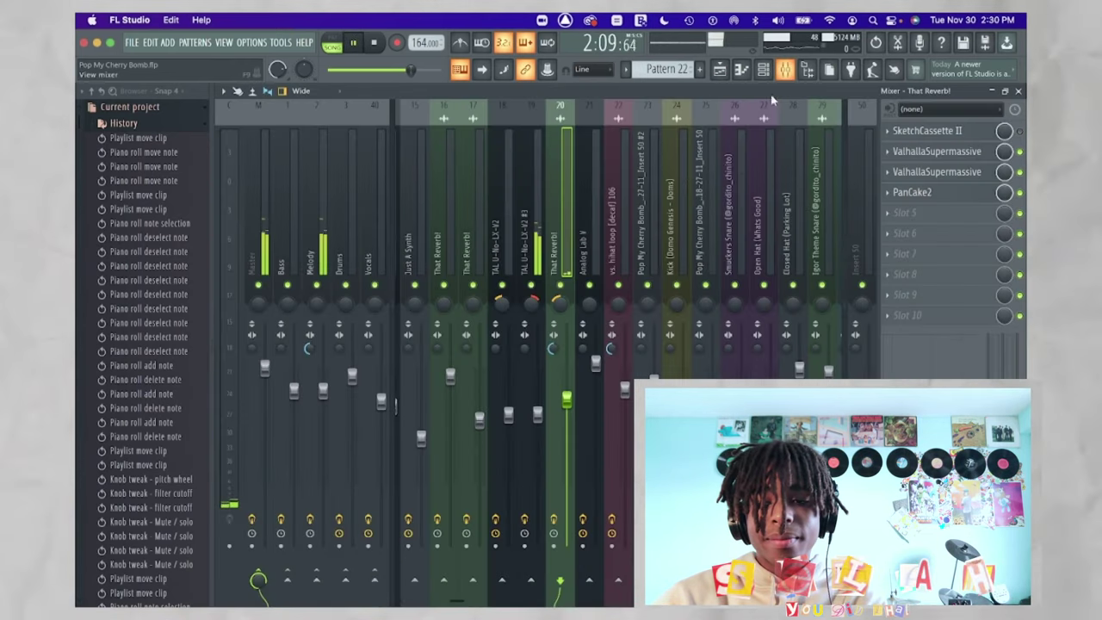
click(541, 206)
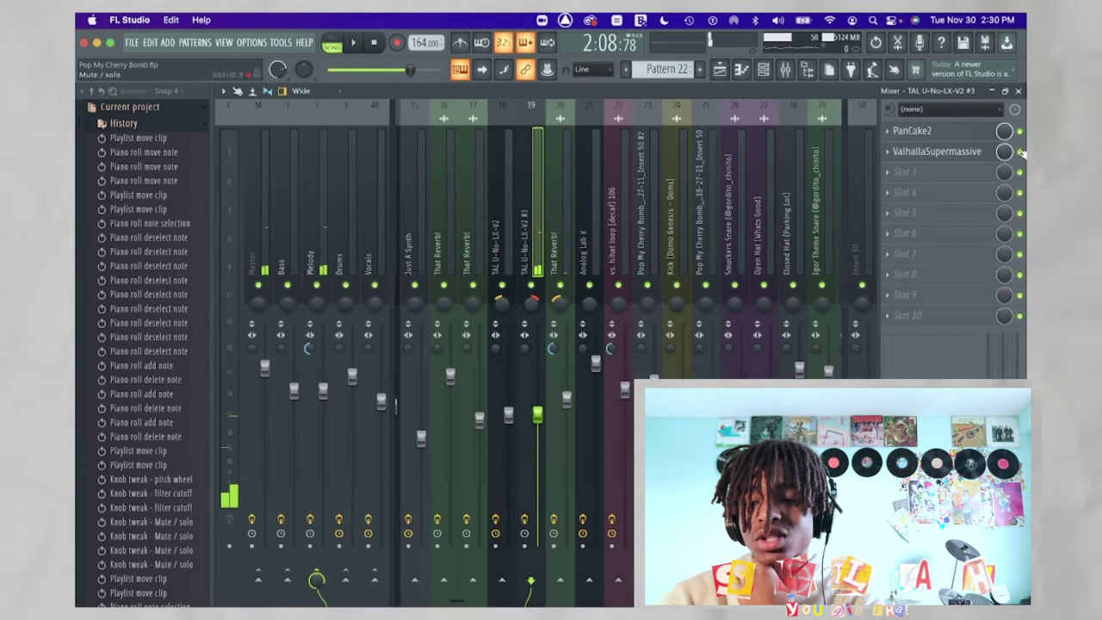
key(F5)
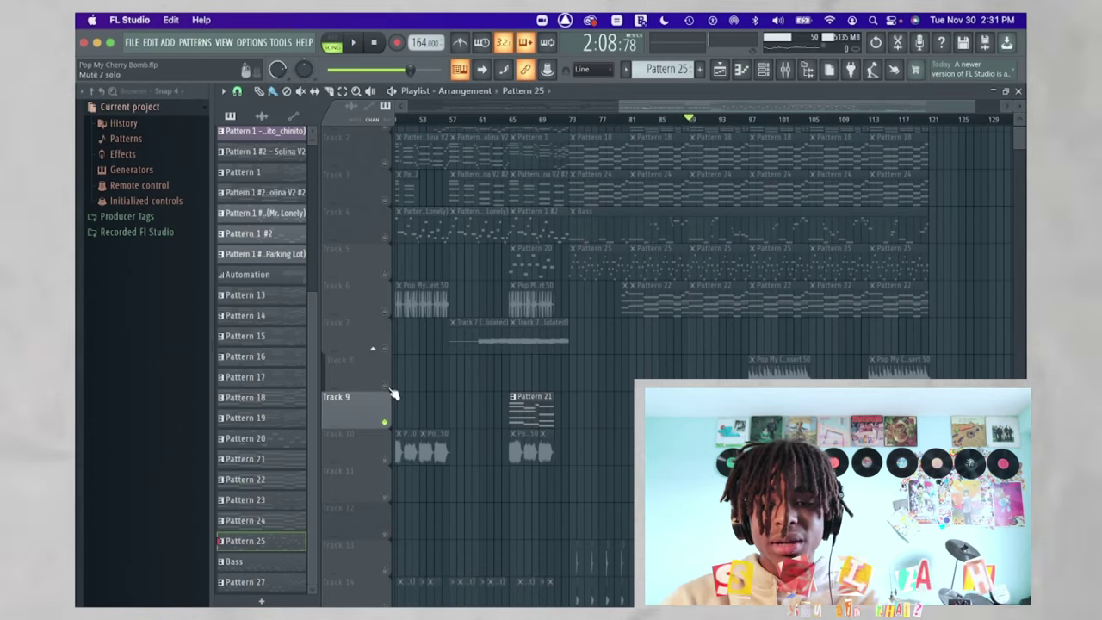
Unmute Tracks 4, 5 and 6 alongside Tracks 8 and 9
click(384, 310)
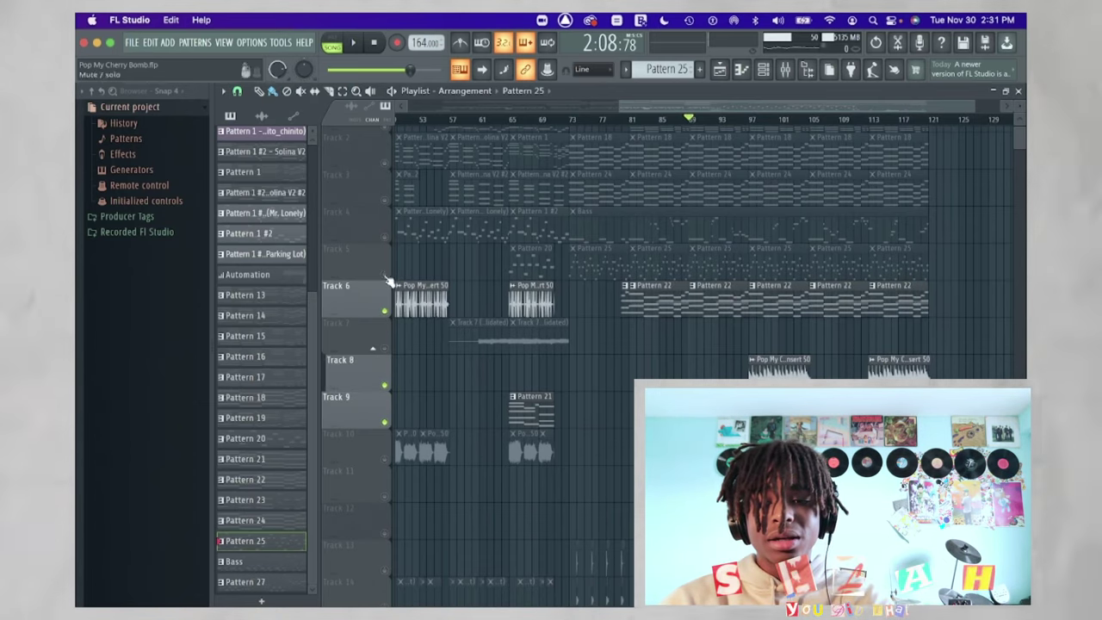
click(383, 274)
click(384, 234)
Turn on the Track 16 kick among the drum tracks and play it from bar 73
scroll(757, 336, down, 5)
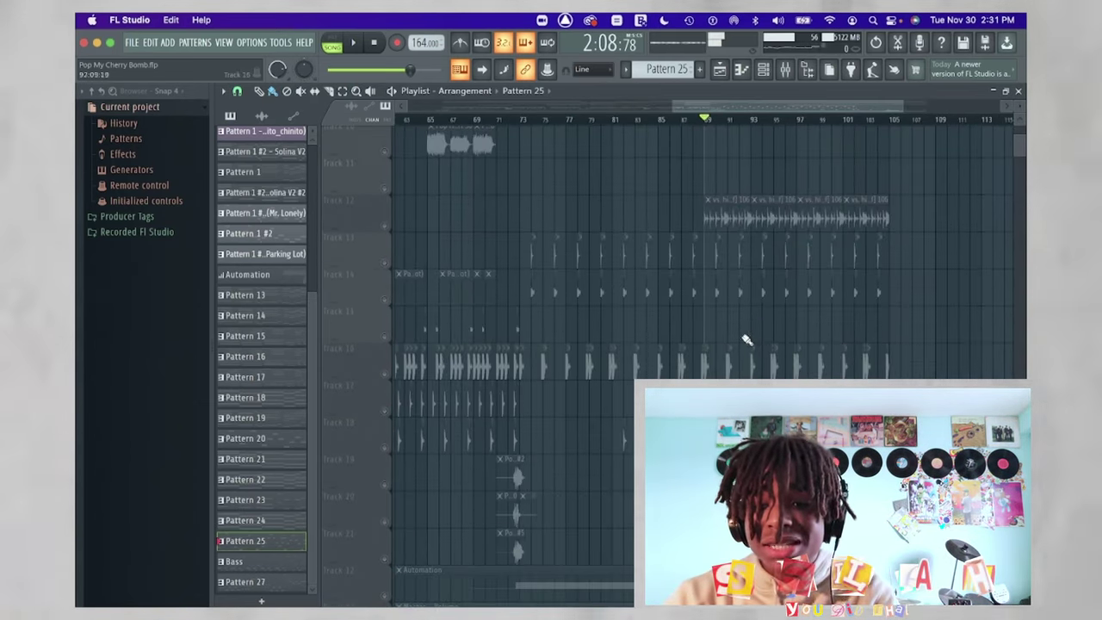
scroll(609, 267, up, 3)
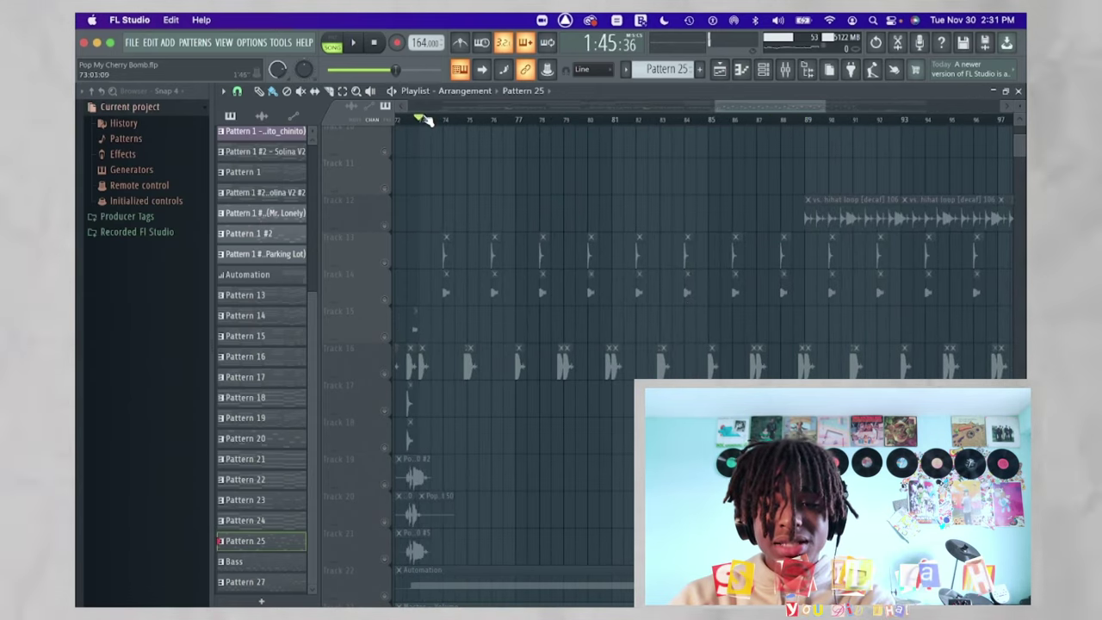
click(385, 362)
scroll(590, 355, up, 4)
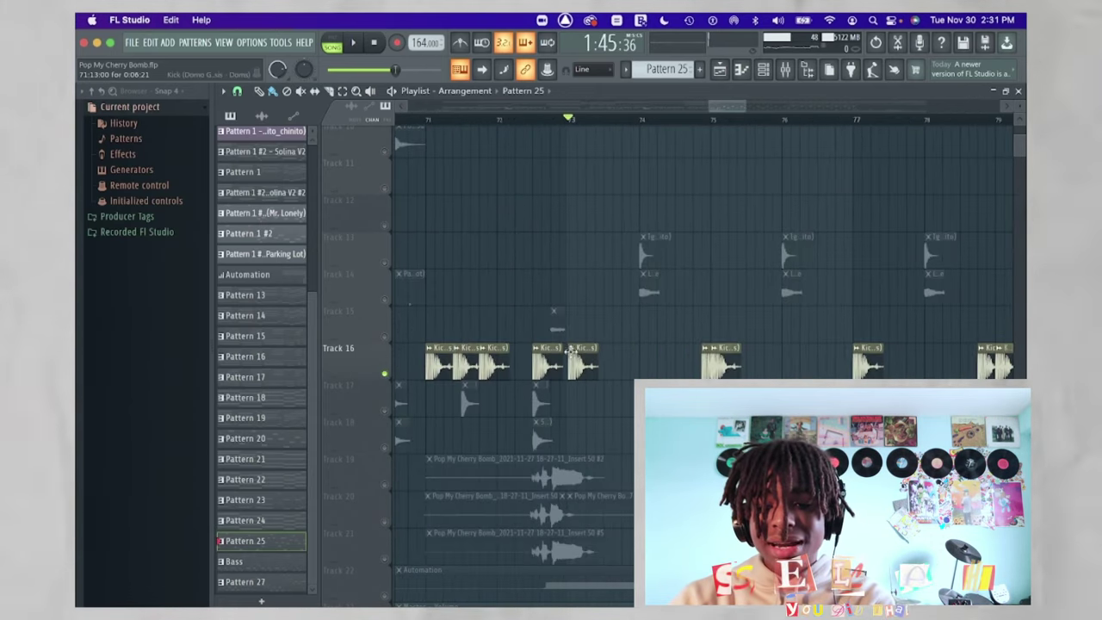
key(space)
scroll(591, 354, down, 1)
Unmute the snare layers on Tracks 13 and 14 and play them with the kick
drag(383, 255, 384, 292)
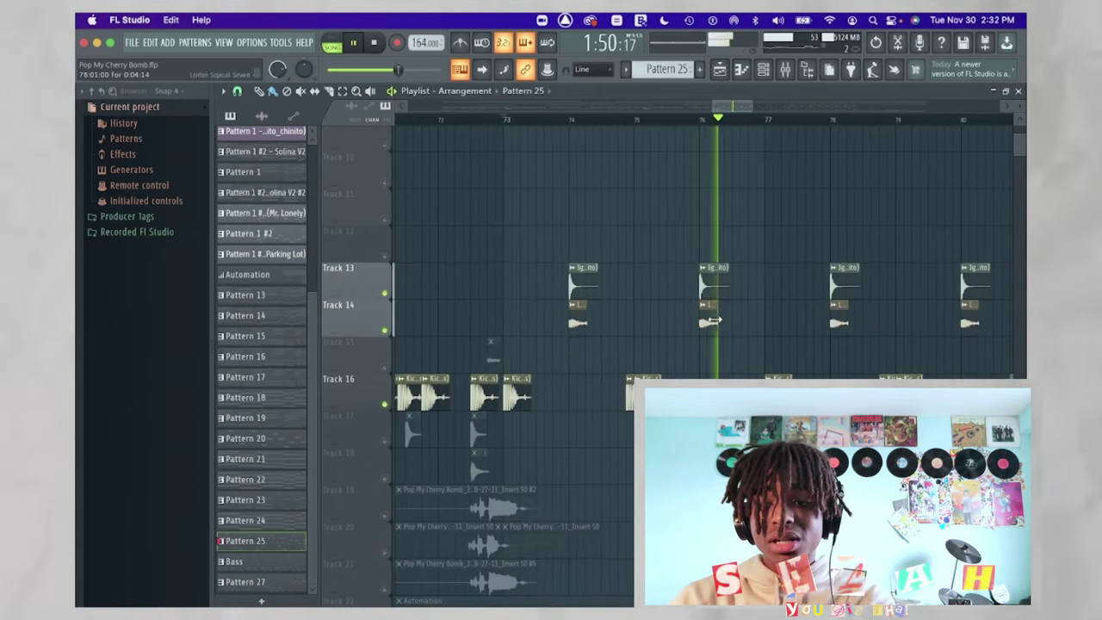
scroll(711, 322, up, 3)
key(space)
Solo the Igor Theme Snare and the Loiter Sqaud Snare in turn from bar 76, and bring both layers back
scroll(706, 258, up, 4)
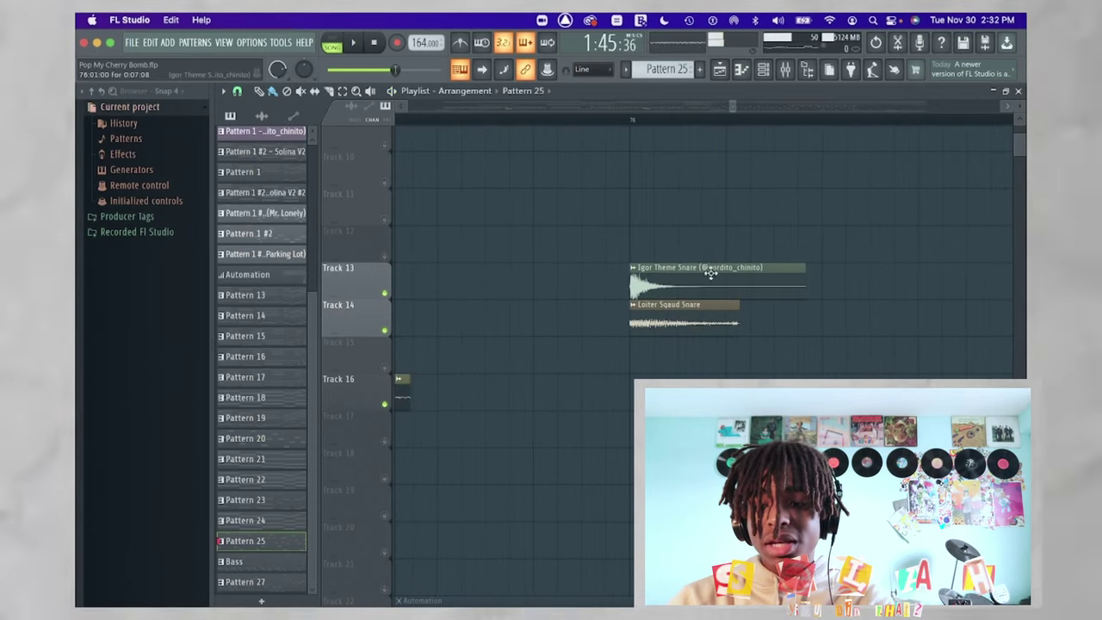
click(631, 118)
right_click(383, 292)
right_click(384, 330)
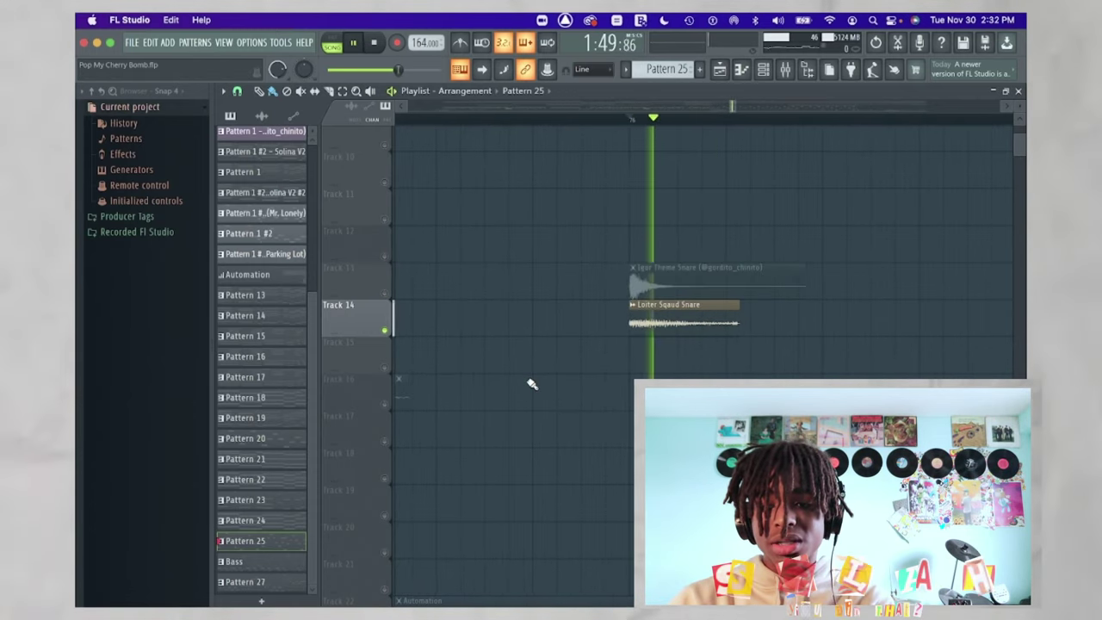
scroll(602, 362, down, 3)
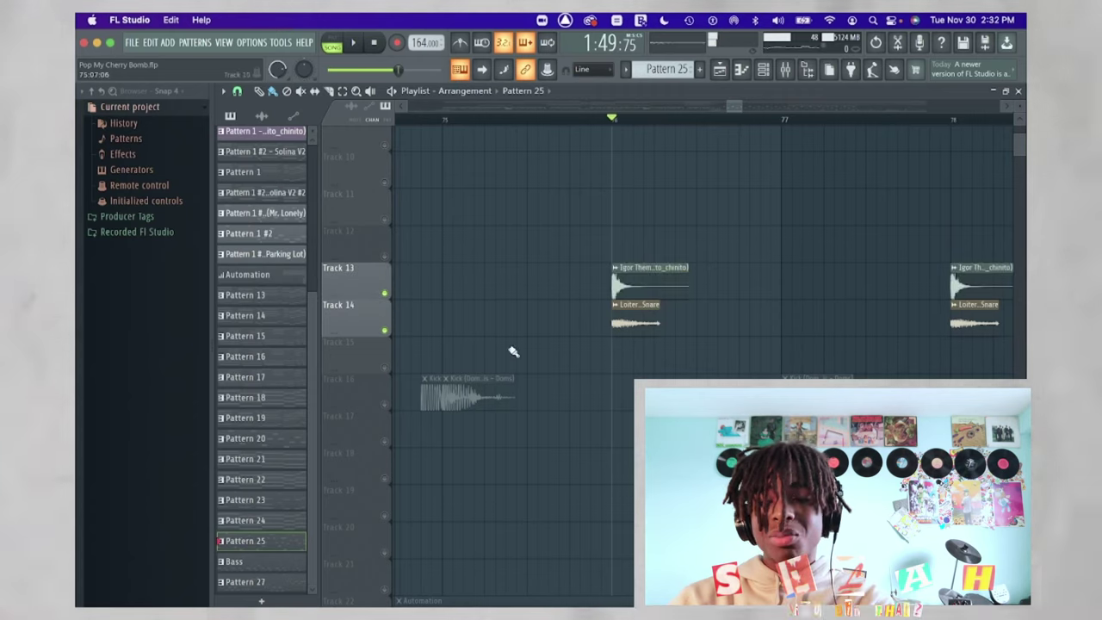
scroll(513, 351, down, 3)
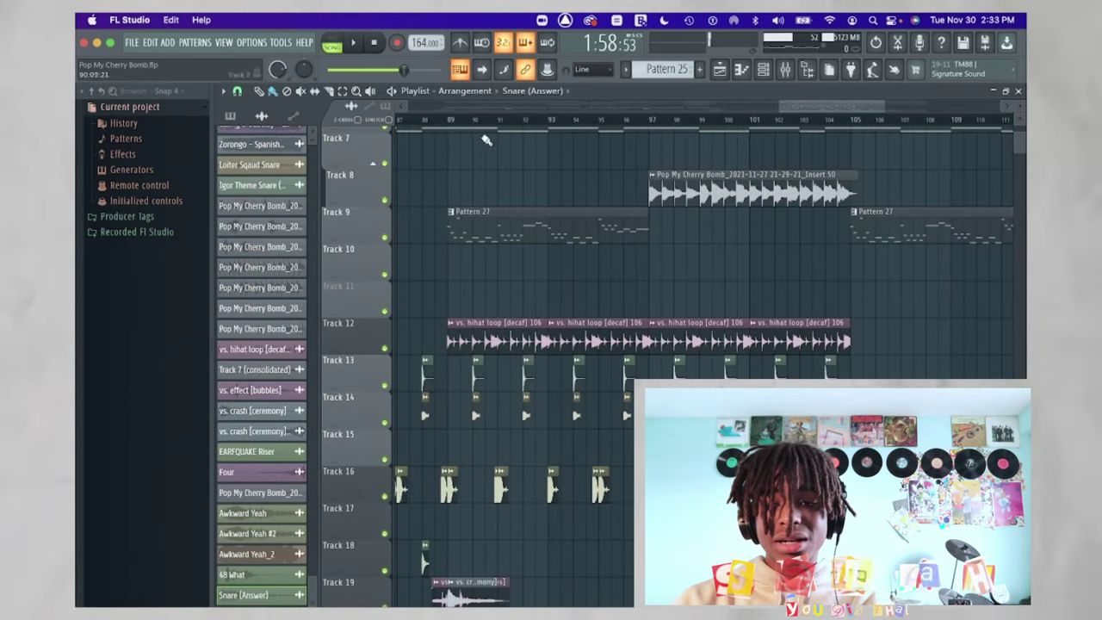
Solo the hihat loop on Track 12 and play it from bar 89
click(451, 120)
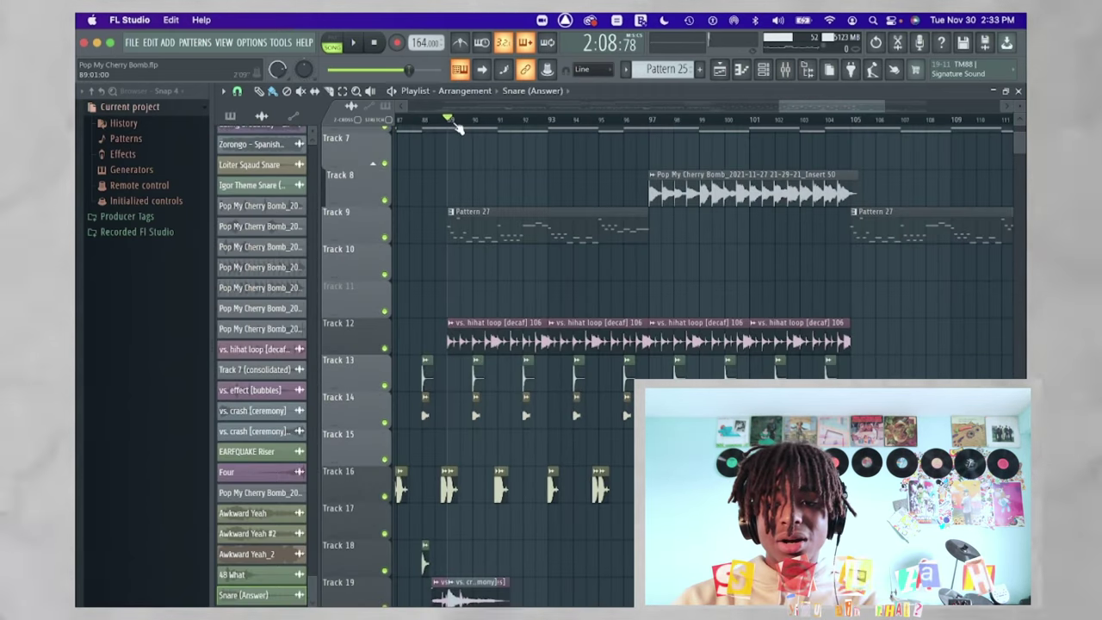
right_click(383, 347)
key(space)
scroll(554, 406, left, 2)
scroll(554, 406, down, 1)
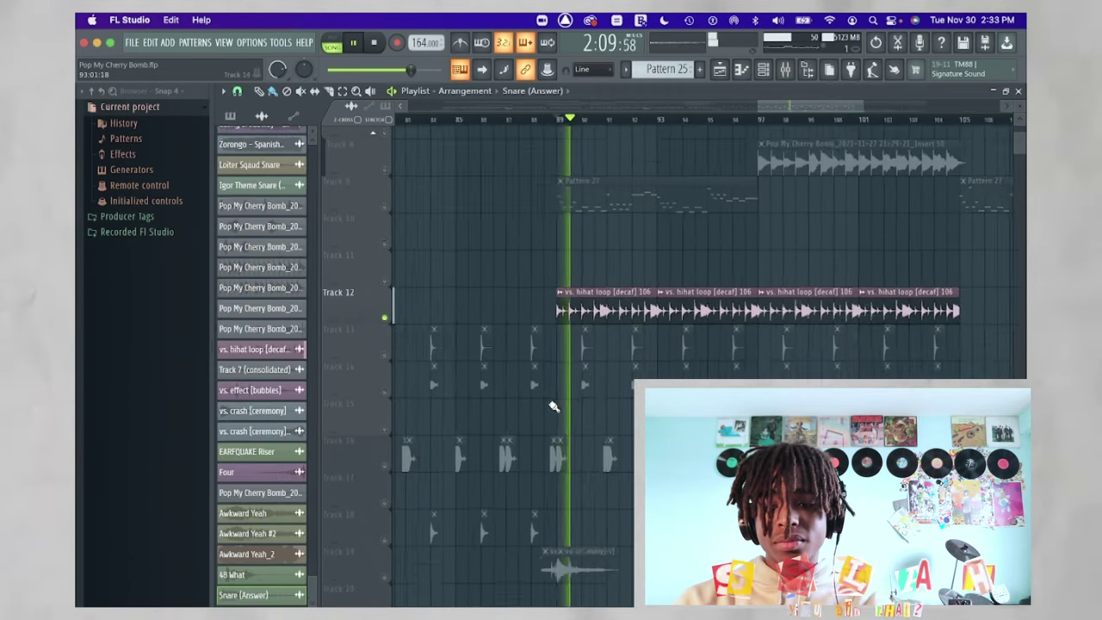
View the sample settings of the vs. hihat loop [decaf] 106 clip and close them
scroll(554, 406, up, 2)
scroll(553, 322, down, 1)
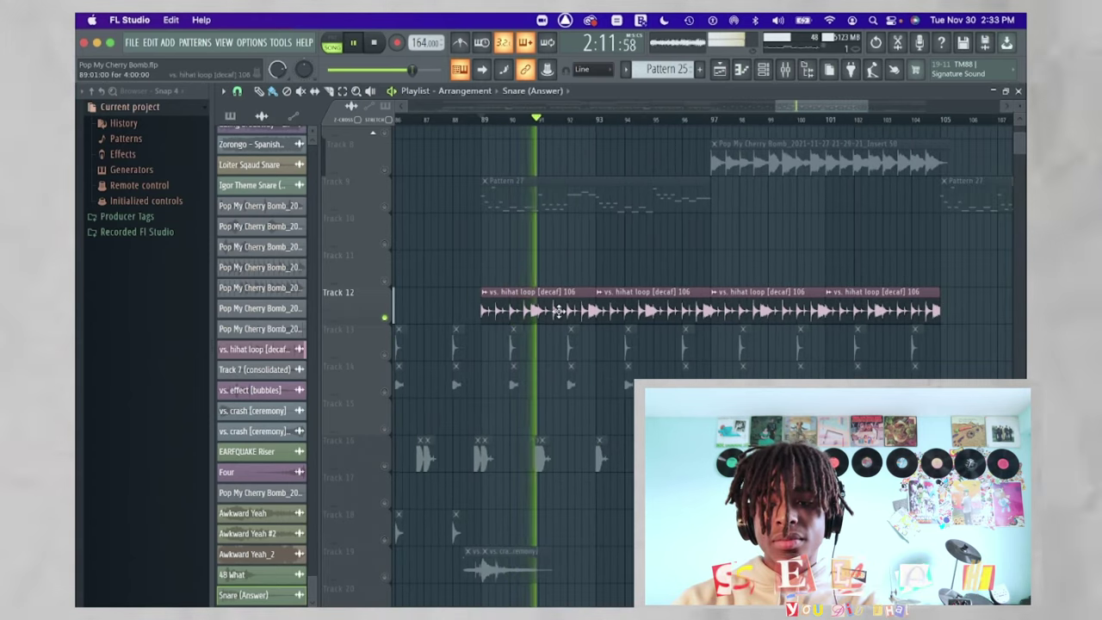
double_click(554, 314)
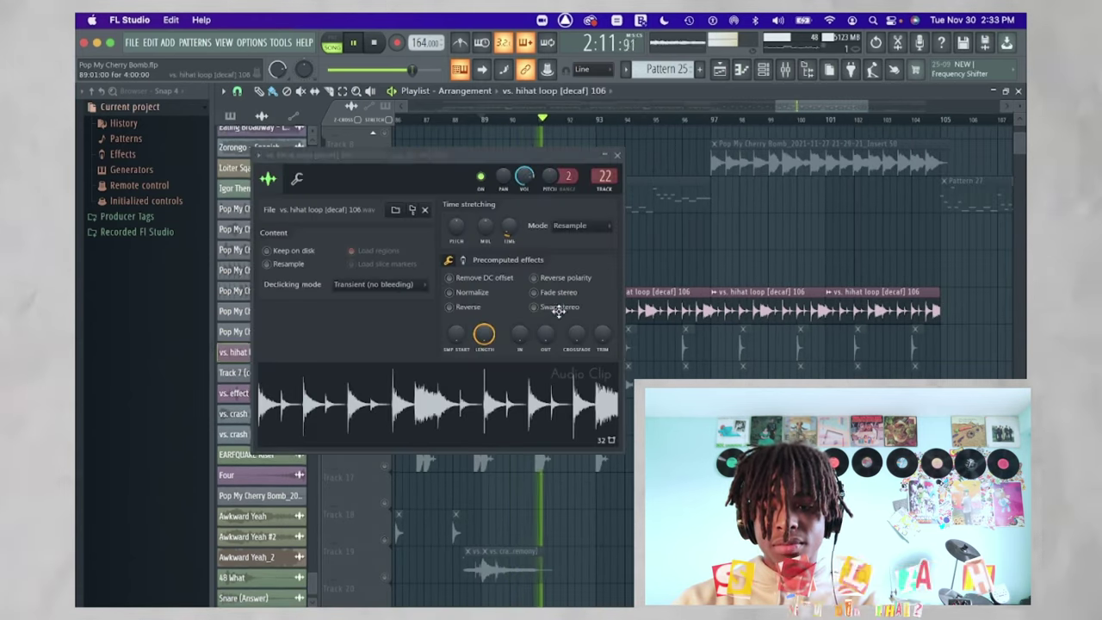
click(617, 155)
Play the hihat loop with the snares and kick on Tracks 13, 14 and 16, adding Track 18
scroll(389, 409, down, 2)
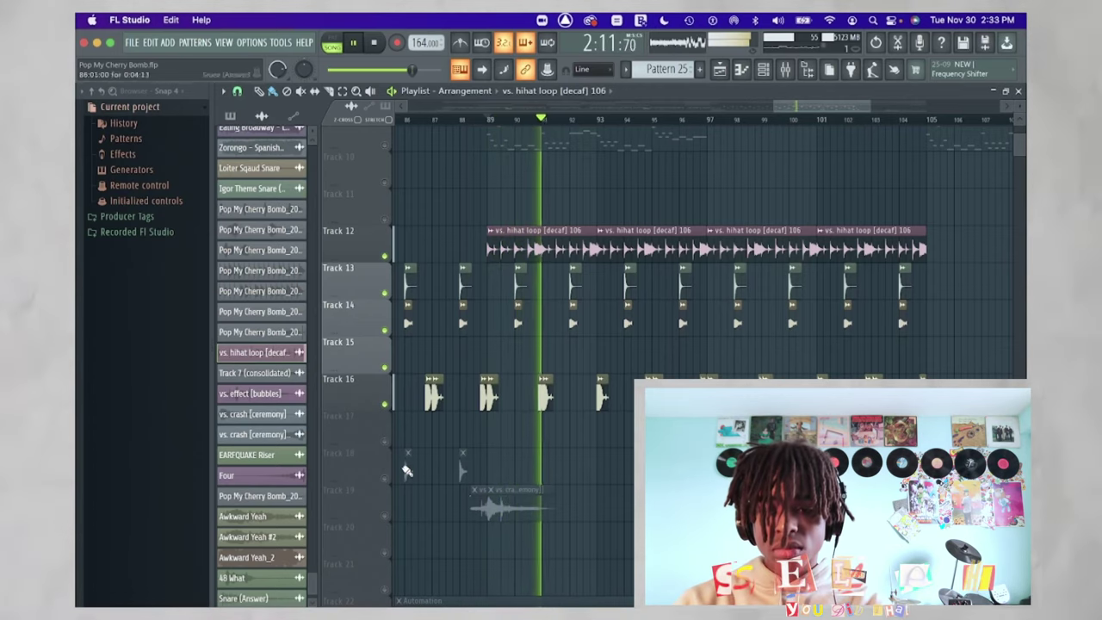
scroll(391, 470, down, 2)
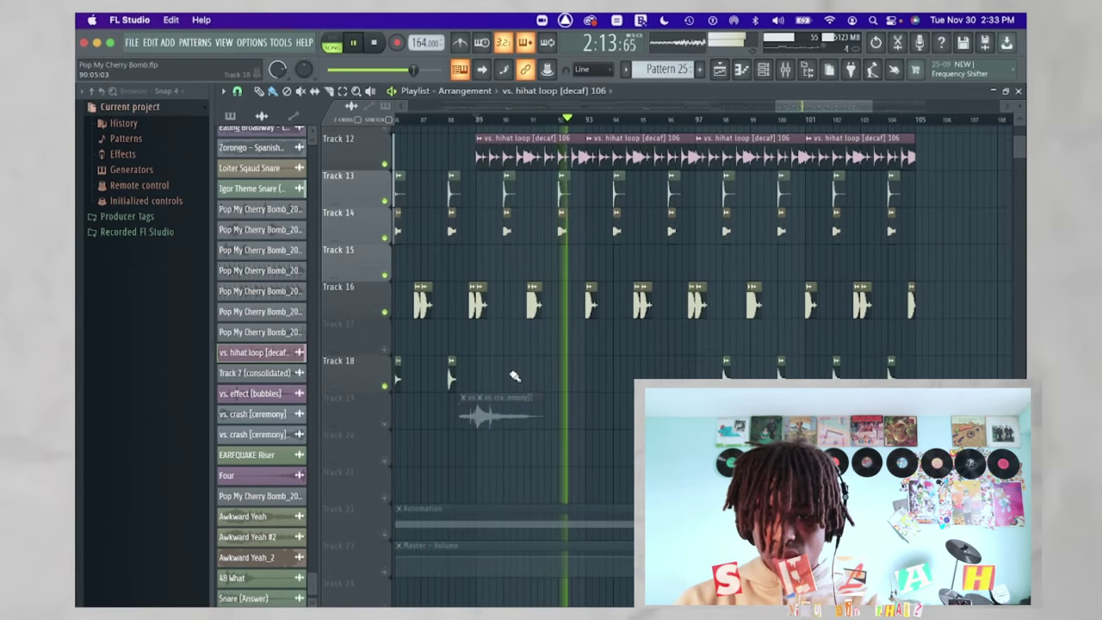
key(space)
Turn on the Awkward Yeah clips on Track 20 and play them with the drum tracks
scroll(675, 123, up, 2)
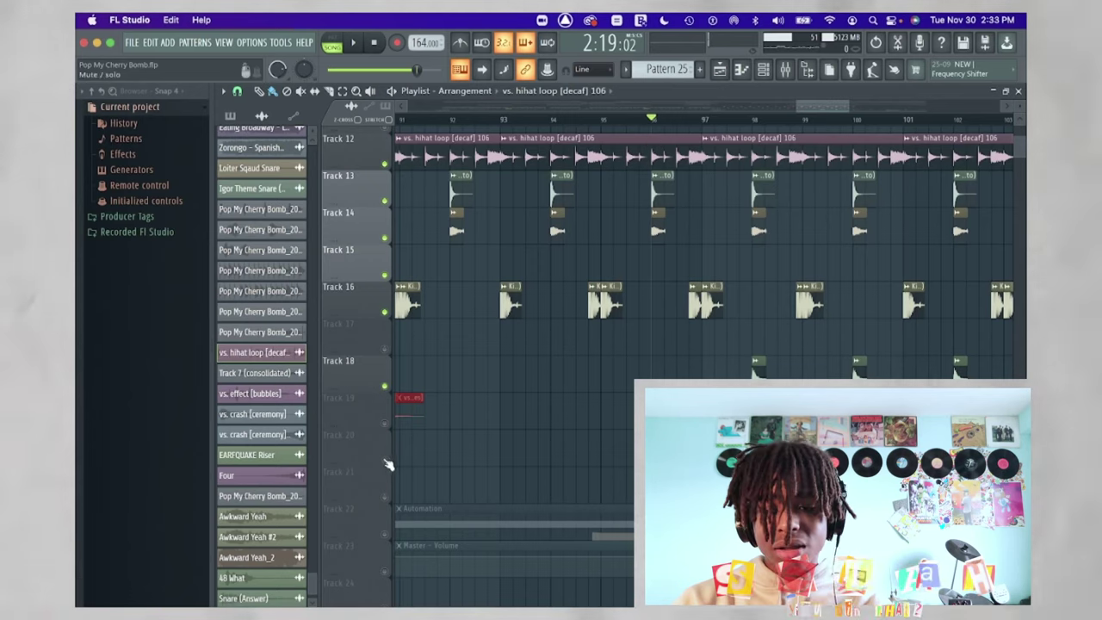
click(570, 472)
key(space)
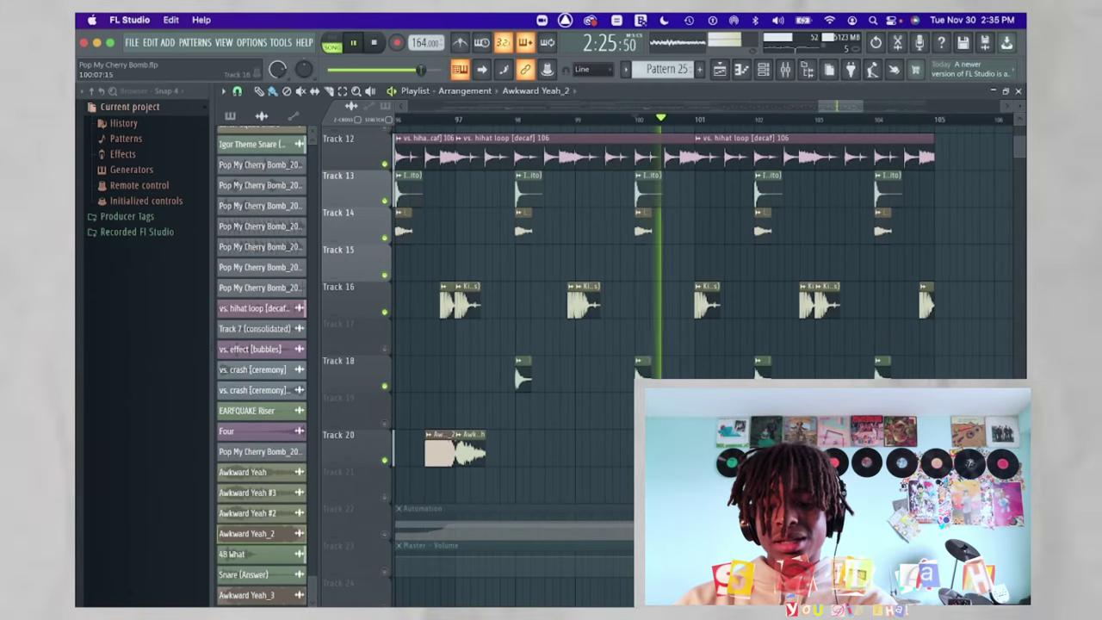
key(space)
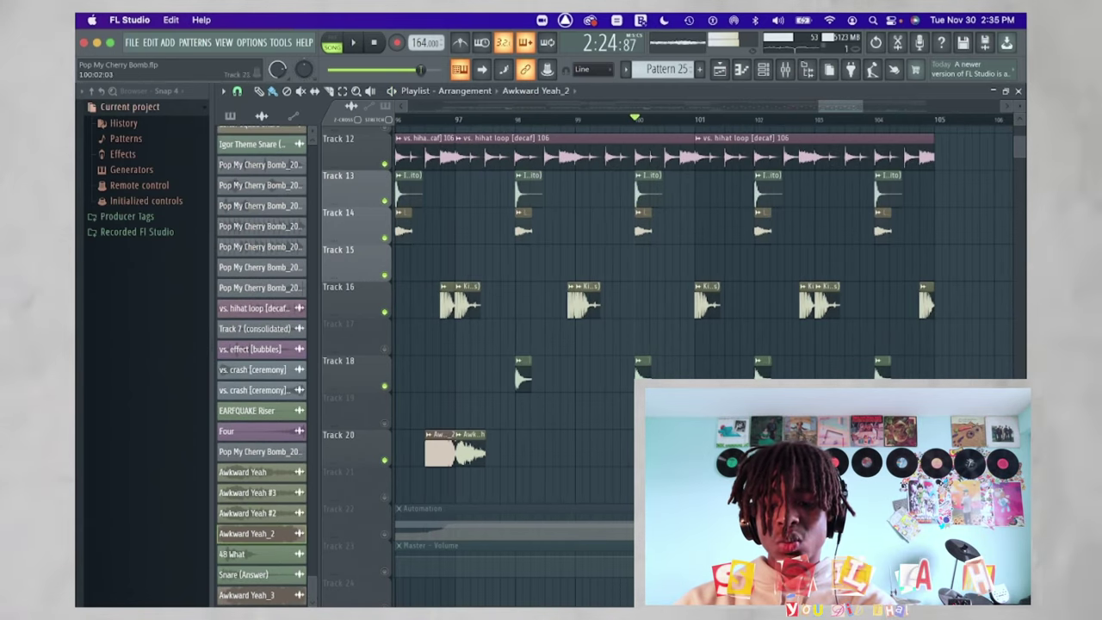
Bring the muted tracks, including Tracks 8, 9 and 19, back in alongside the drum tracks
double_click(699, 318)
click(582, 119)
scroll(603, 258, up, 4)
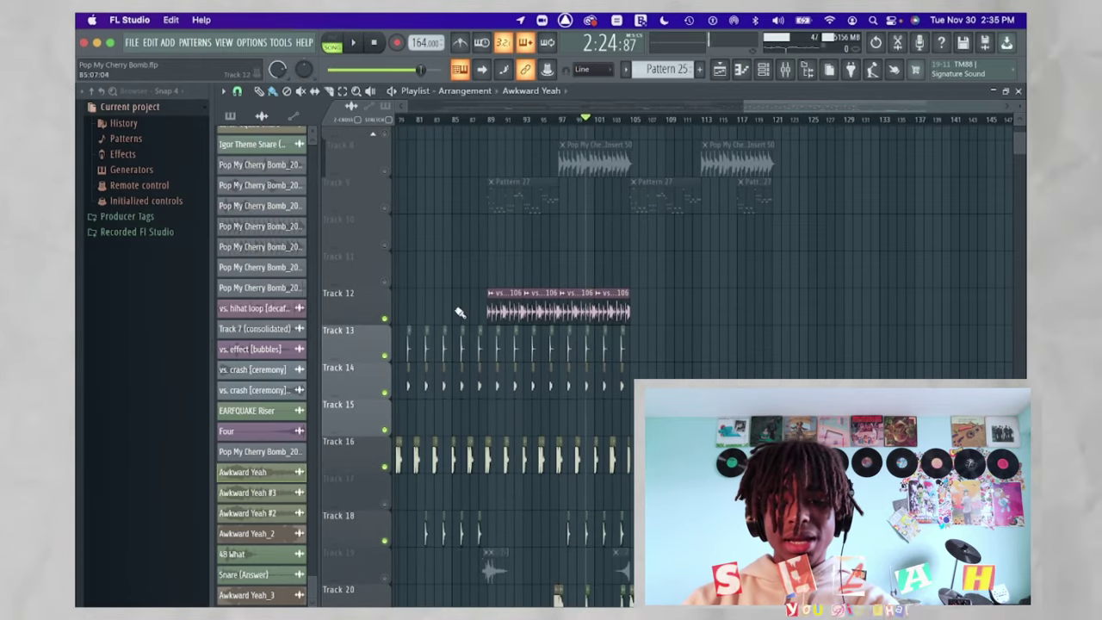
right_click(385, 319)
right_click(385, 319)
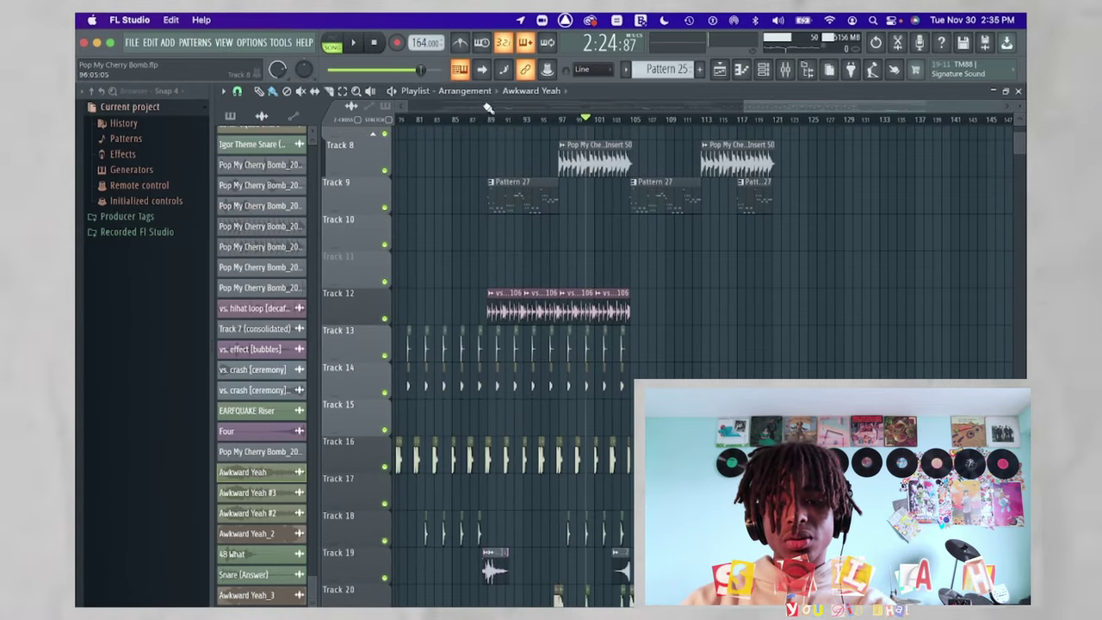